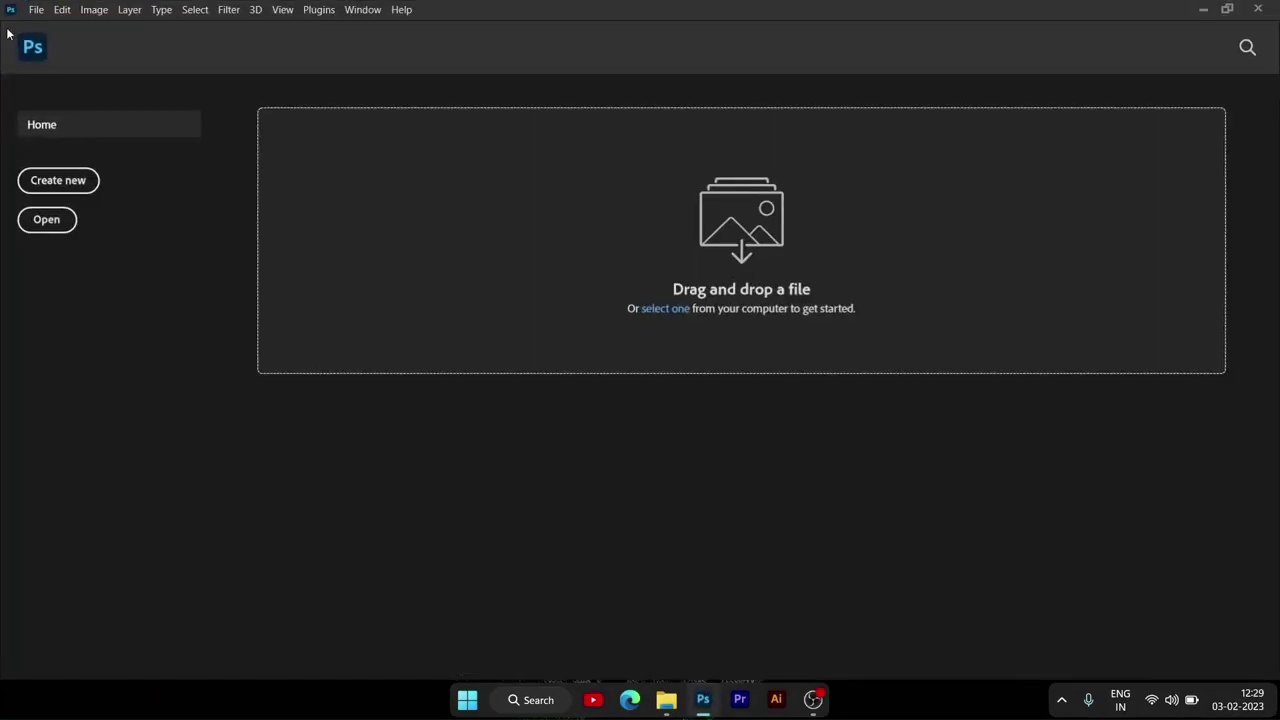
# Step: Create a new 1200 × 1800 px portrait document using pixel units
pyautogui.click(58, 180)
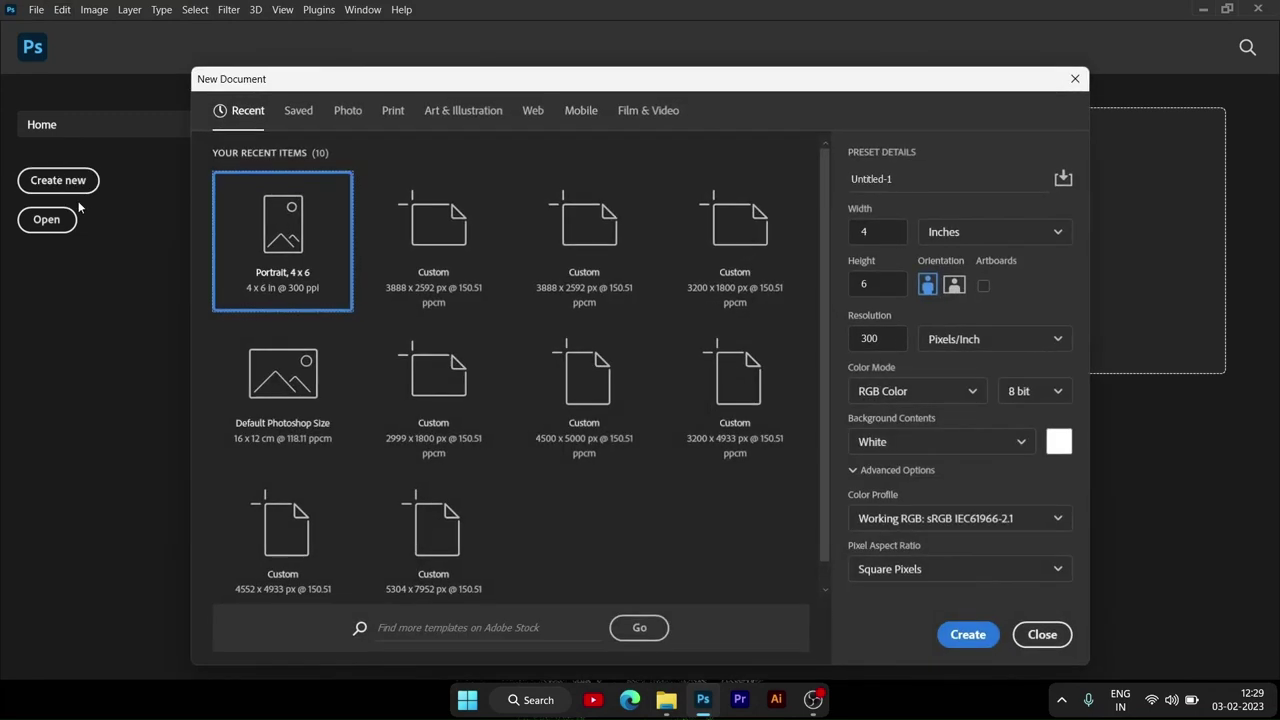
pyautogui.click(957, 234)
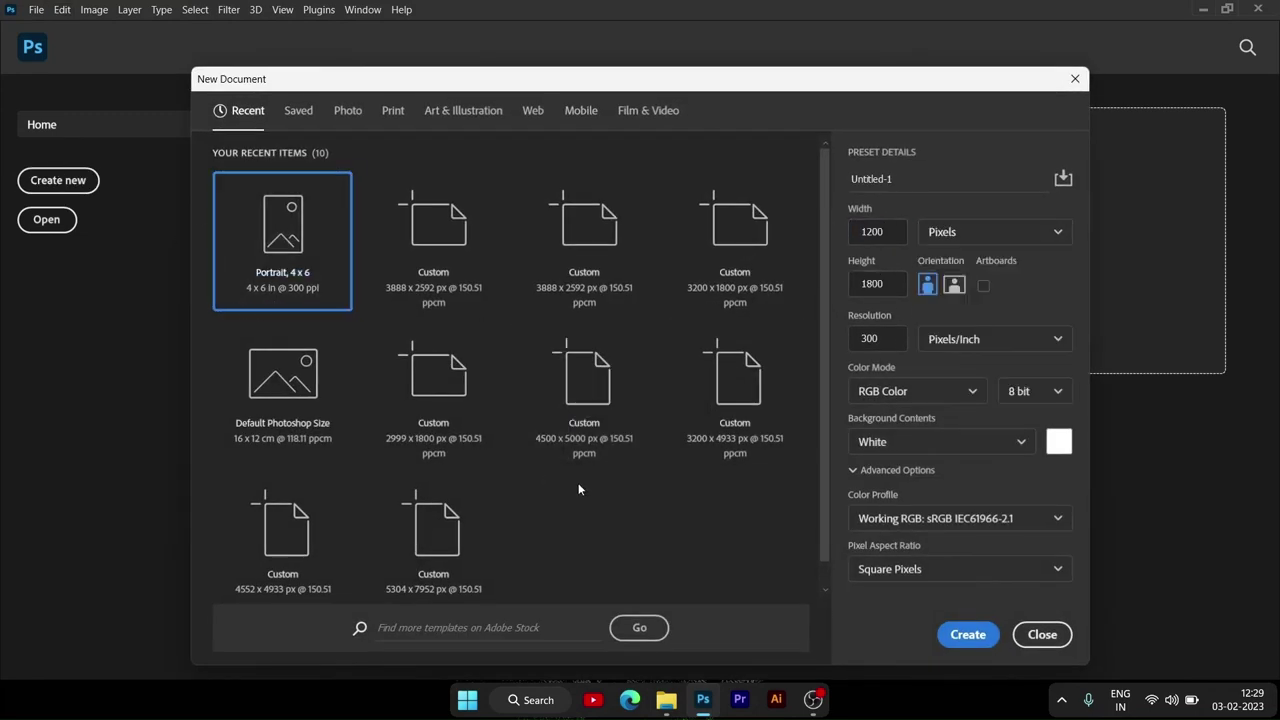
pyautogui.click(965, 635)
# Step: Unlock the background into Layer 0 and drop the flamingo photo onto the canvas
pyautogui.click(1247, 174)
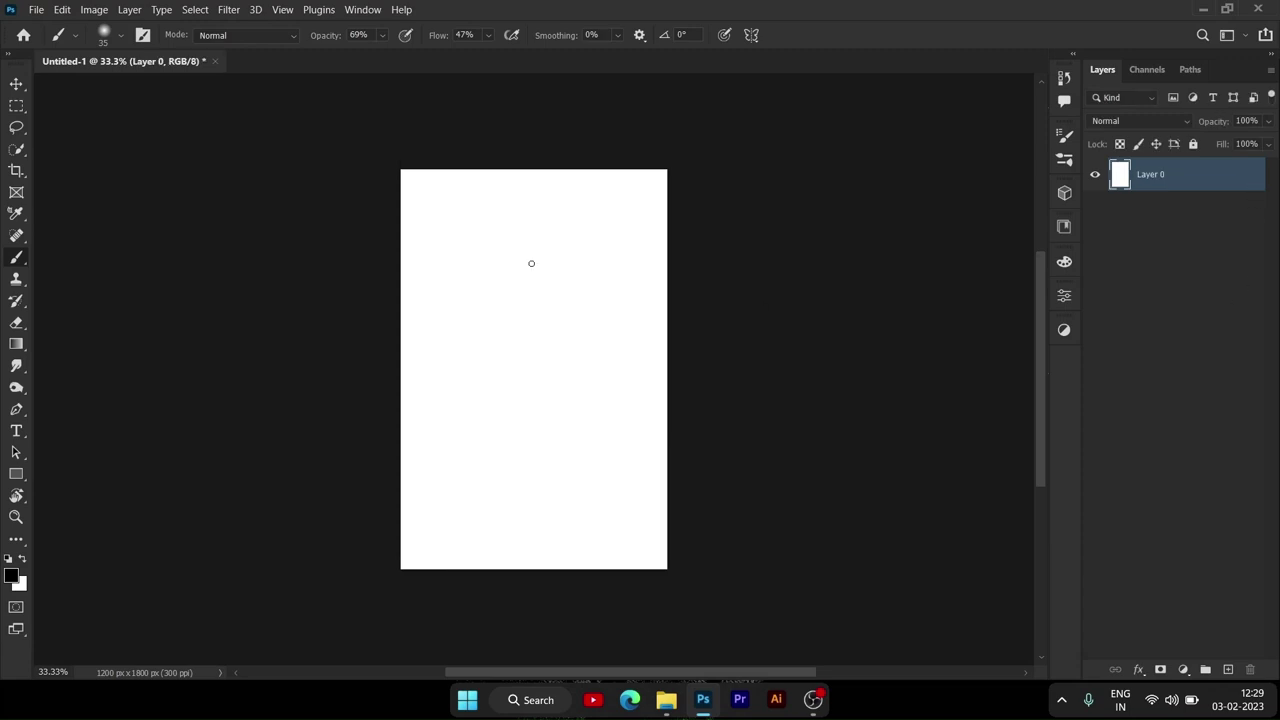
pyautogui.scroll(2, 531, 300)
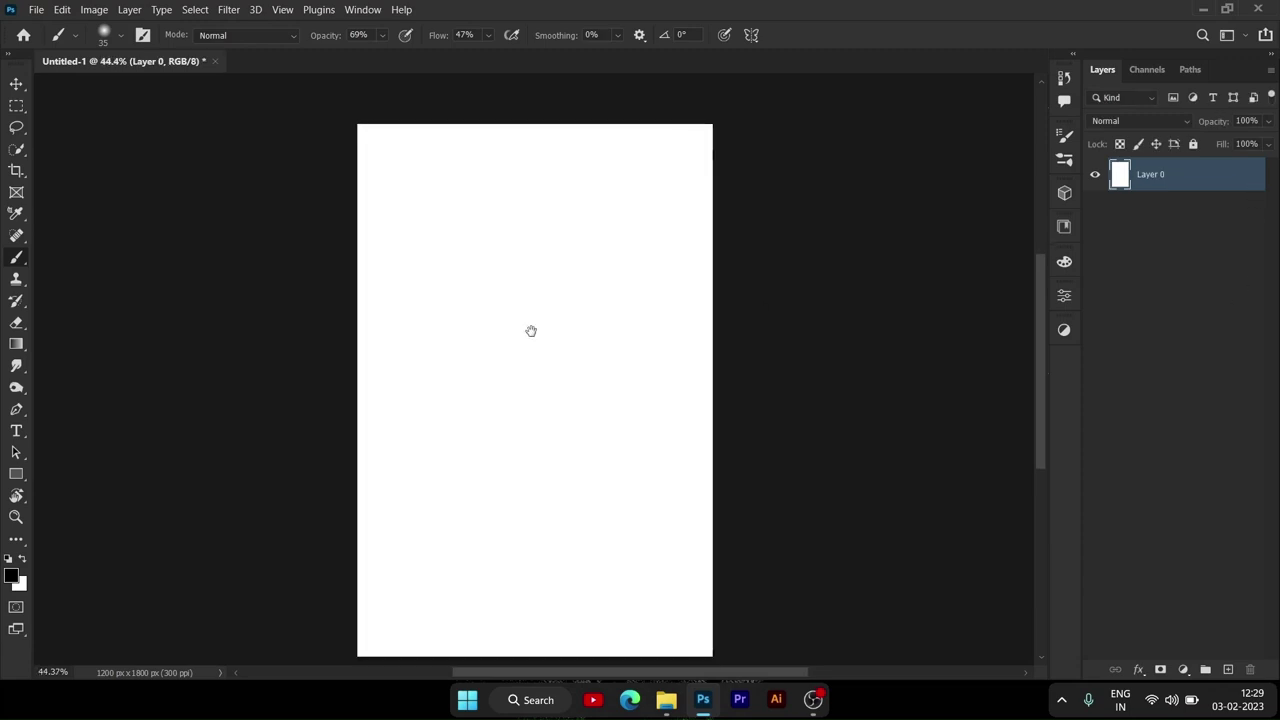
pyautogui.click(665, 700)
pyautogui.moveTo(774, 366); pyautogui.dragTo(389, 325)
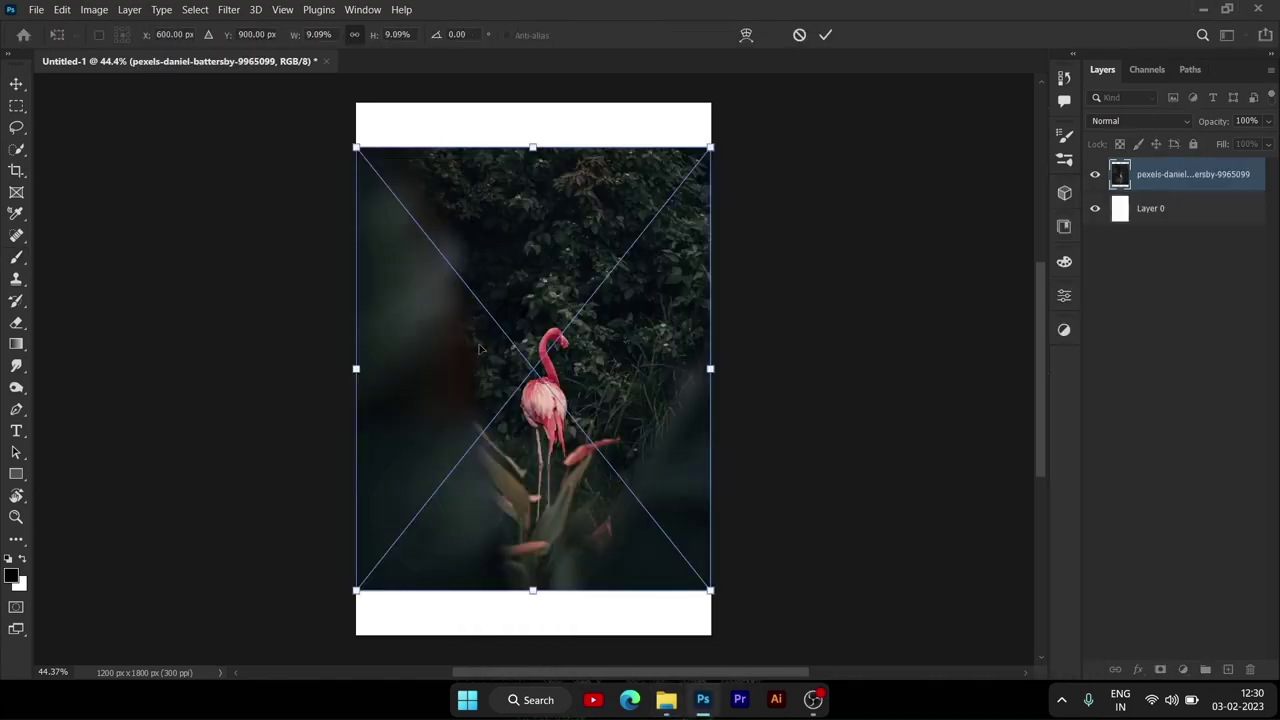
# Step: Enlarge the placed flamingo photo until it covers the whole canvas and commit it
pyautogui.scroll(-1, 640, 330)
pyautogui.scroll(-1, 553, 465)
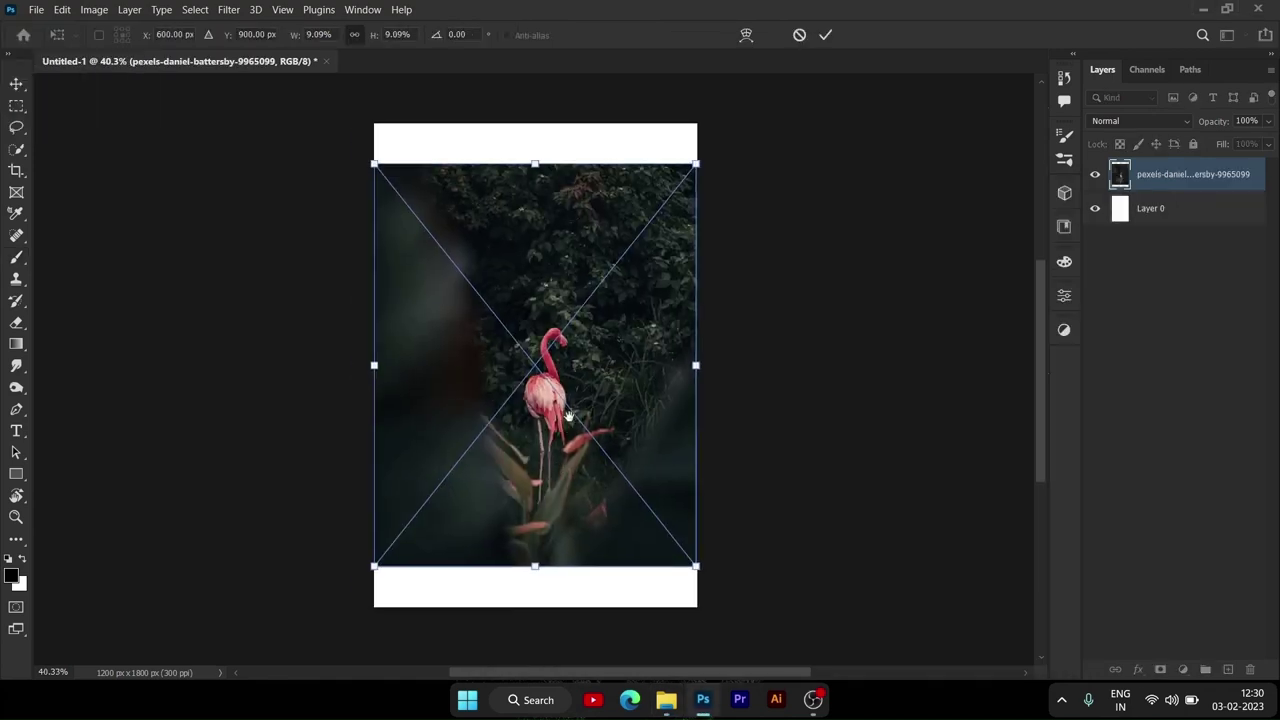
pyautogui.moveTo(689, 580)
pyautogui.mouseDown()
pyautogui.moveTo(558, 526)
pyautogui.moveTo(600, 700)
pyautogui.mouseUp()
pyautogui.moveTo(589, 275)
pyautogui.mouseDown()
pyautogui.moveTo(624, 478)
pyautogui.moveTo(618, 387)
pyautogui.moveTo(593, 387)
pyautogui.mouseUp()
pyautogui.scroll(-1, 608, 428)
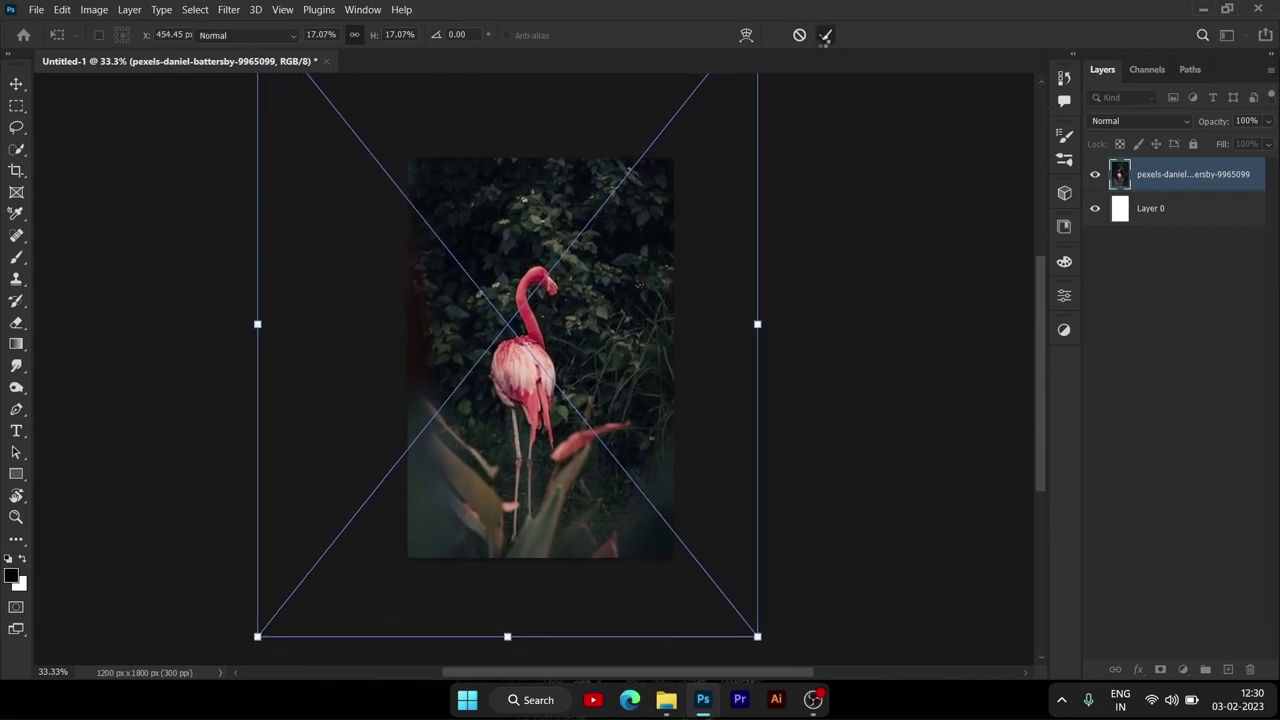
pyautogui.click(825, 35)
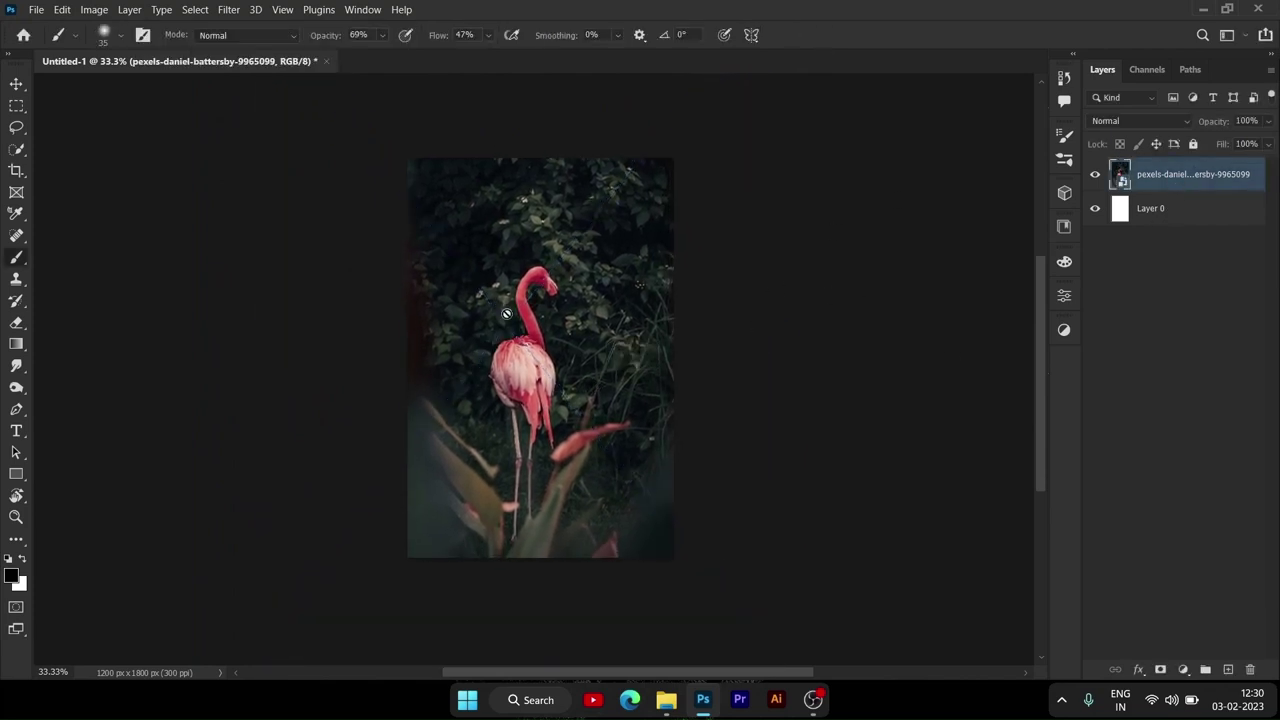
pyautogui.scroll(-1, 507, 314)
pyautogui.scroll(2, 695, 233)
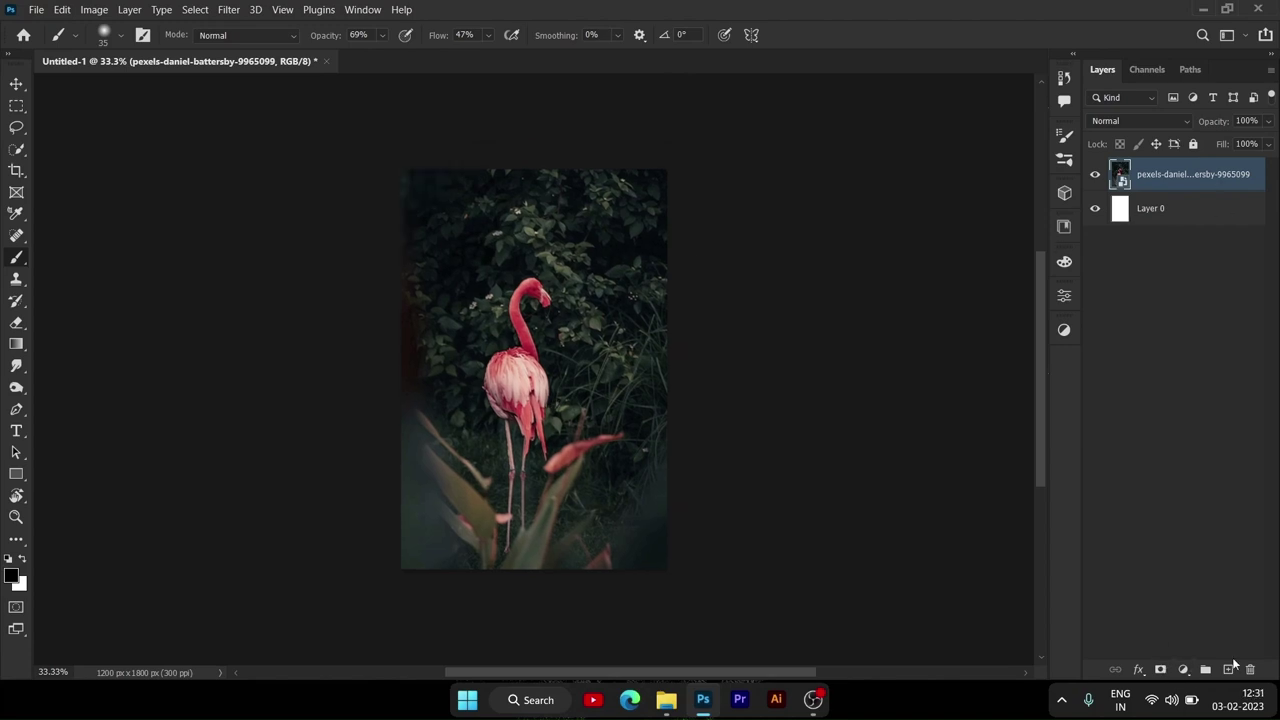
# Step: Add a new layer clipped to the flamingo photo and fill it with 50% gray
pyautogui.click(1229, 668)
pyautogui.rightClick(1192, 187)
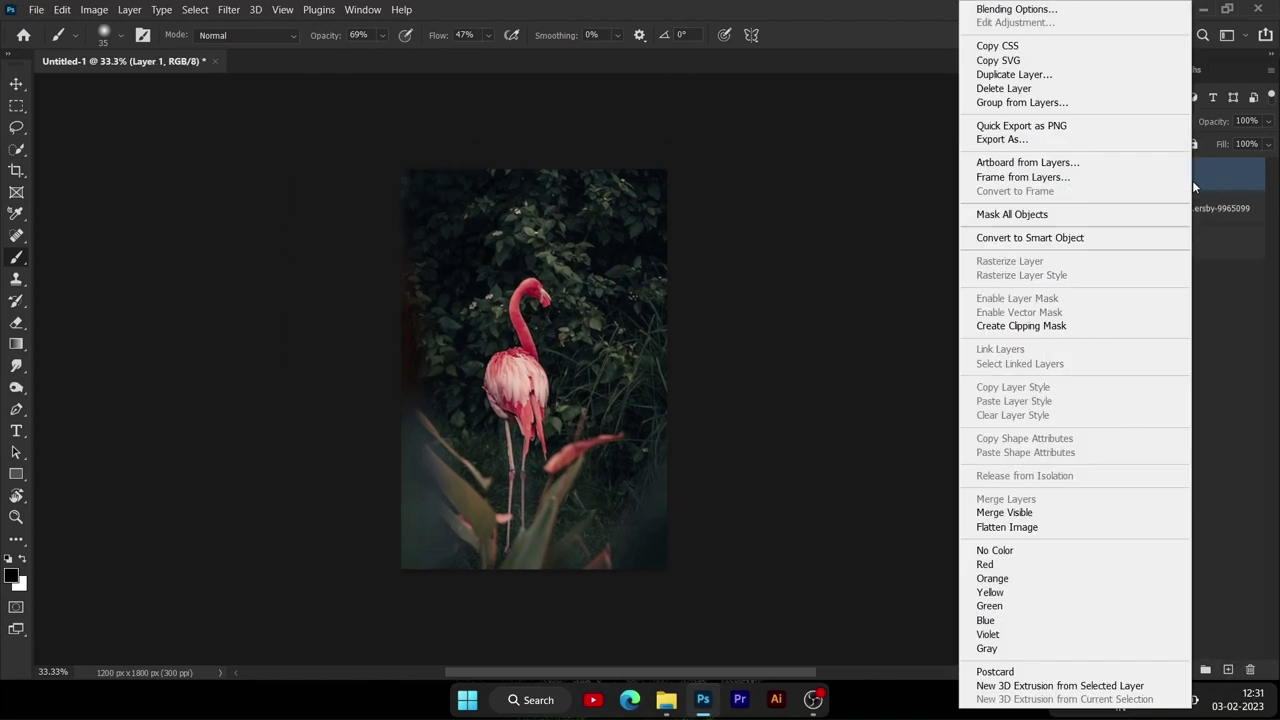
pyautogui.click(1056, 324)
pyautogui.click(62, 9)
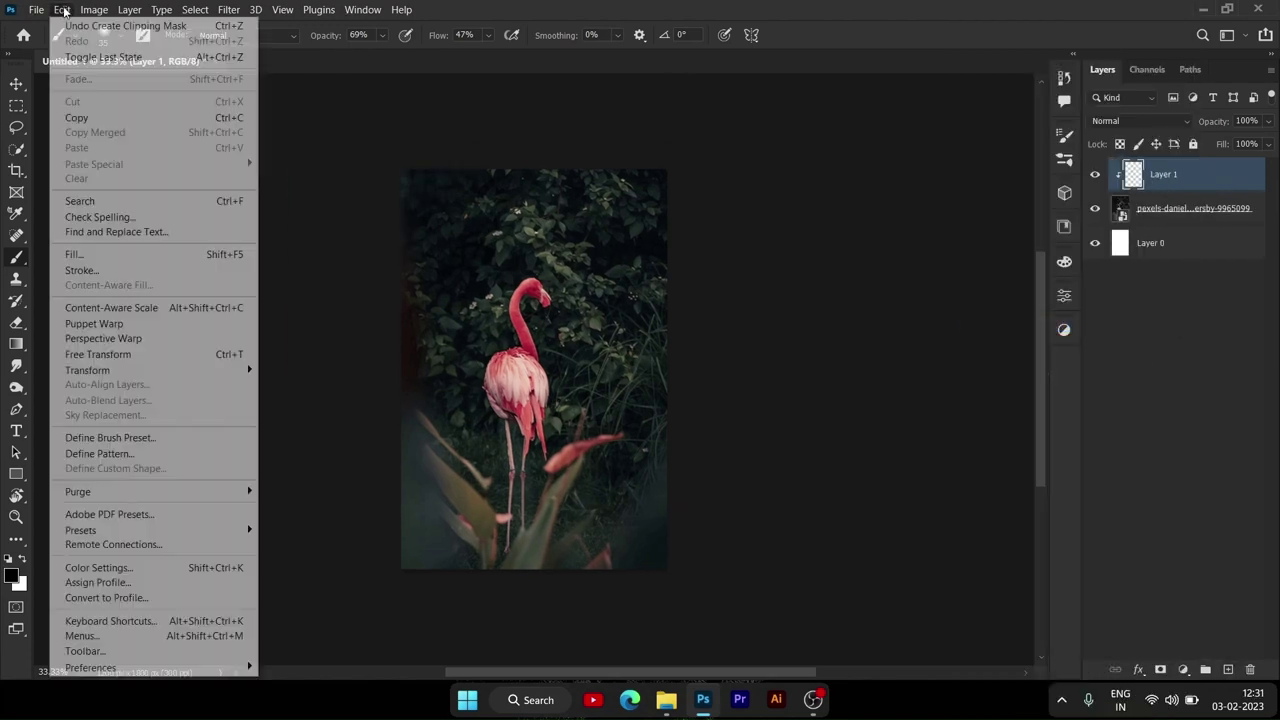
pyautogui.click(90, 251)
pyautogui.click(778, 236)
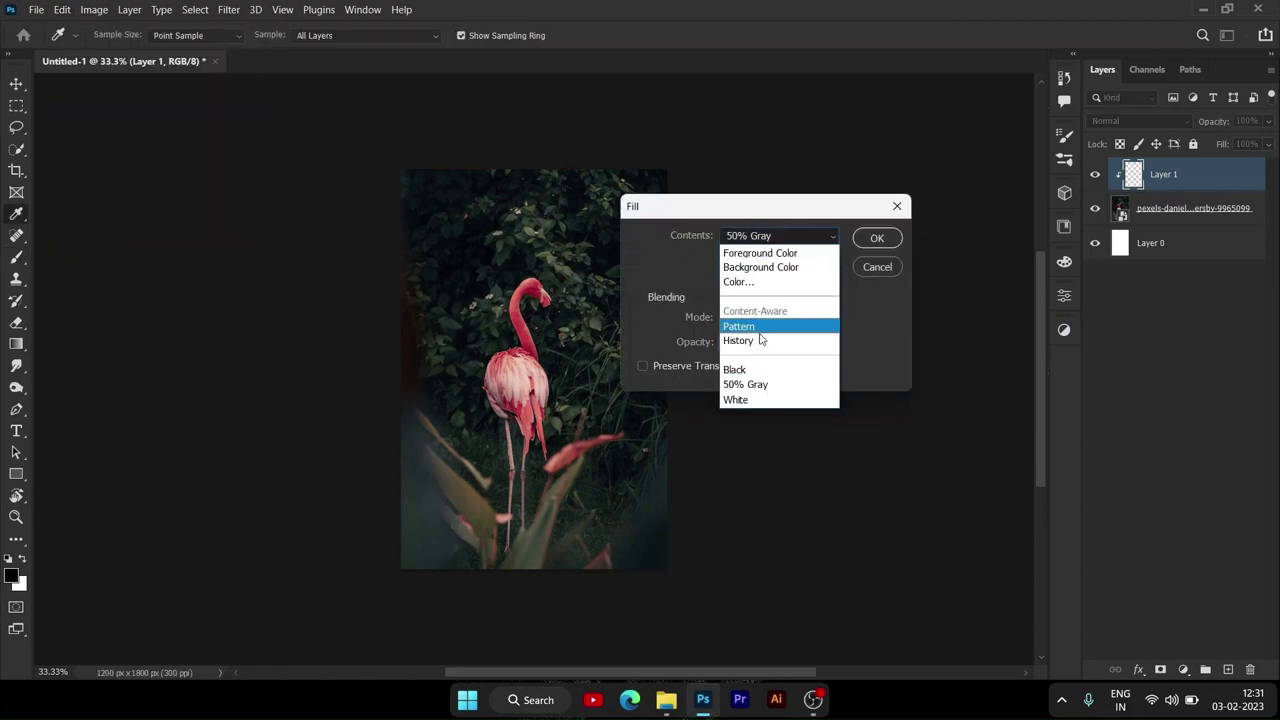
pyautogui.click(764, 392)
pyautogui.click(877, 238)
# Step: Set the gray layer to Overlay blending and switch to the Dodge tool
pyautogui.press('b')
pyautogui.click(1140, 121)
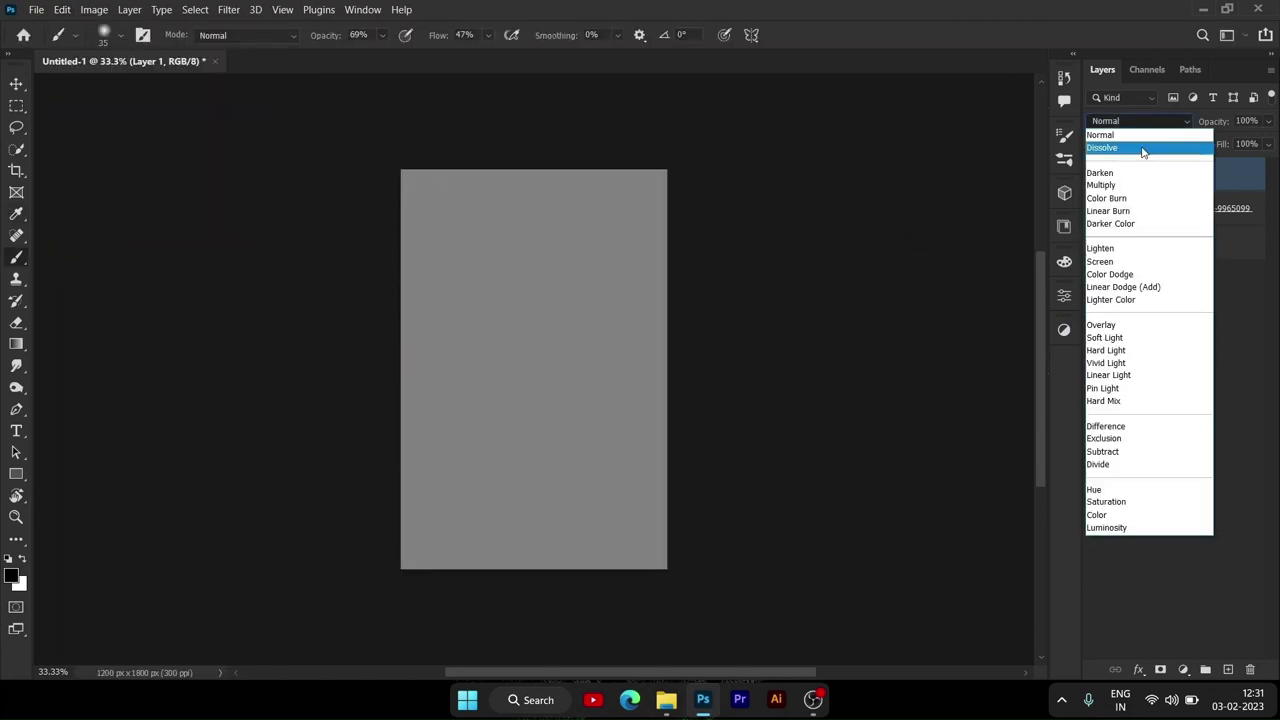
pyautogui.click(1159, 320)
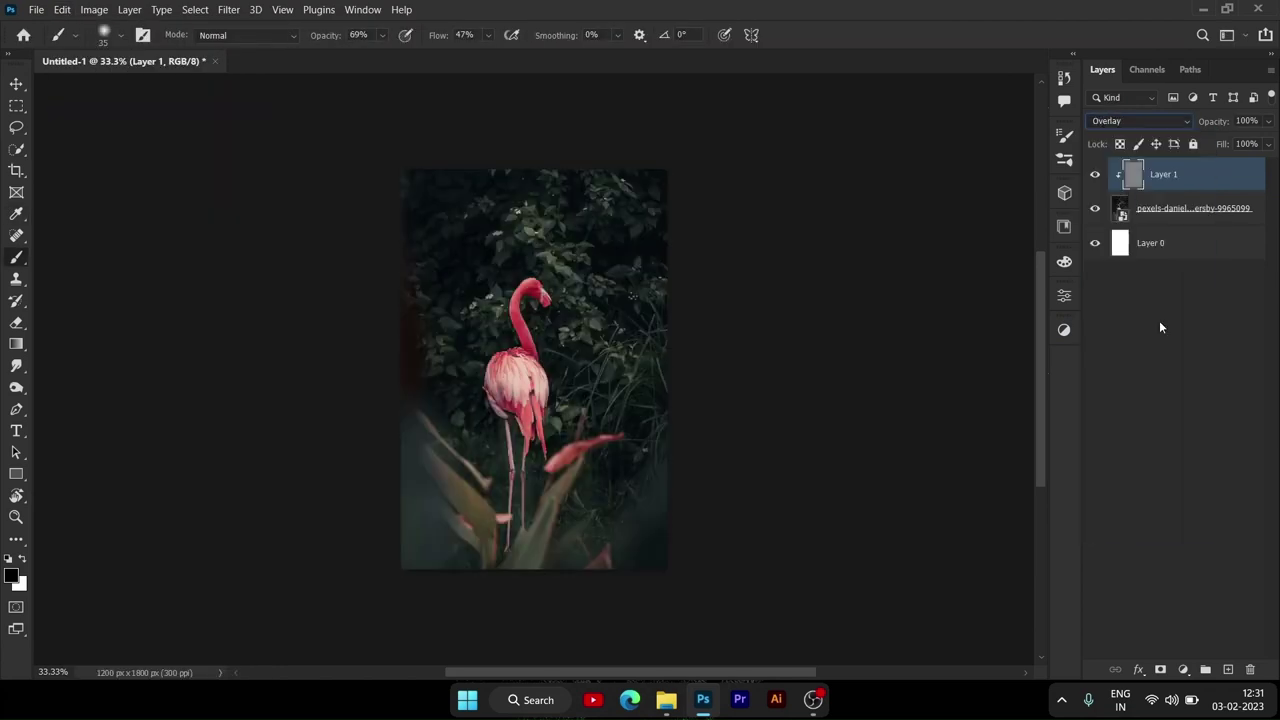
pyautogui.rightClick(20, 395)
pyautogui.click(70, 386)
# Step: Keep the Dodge range on Midtones and zoom in with a 125 px brush
pyautogui.click(237, 43)
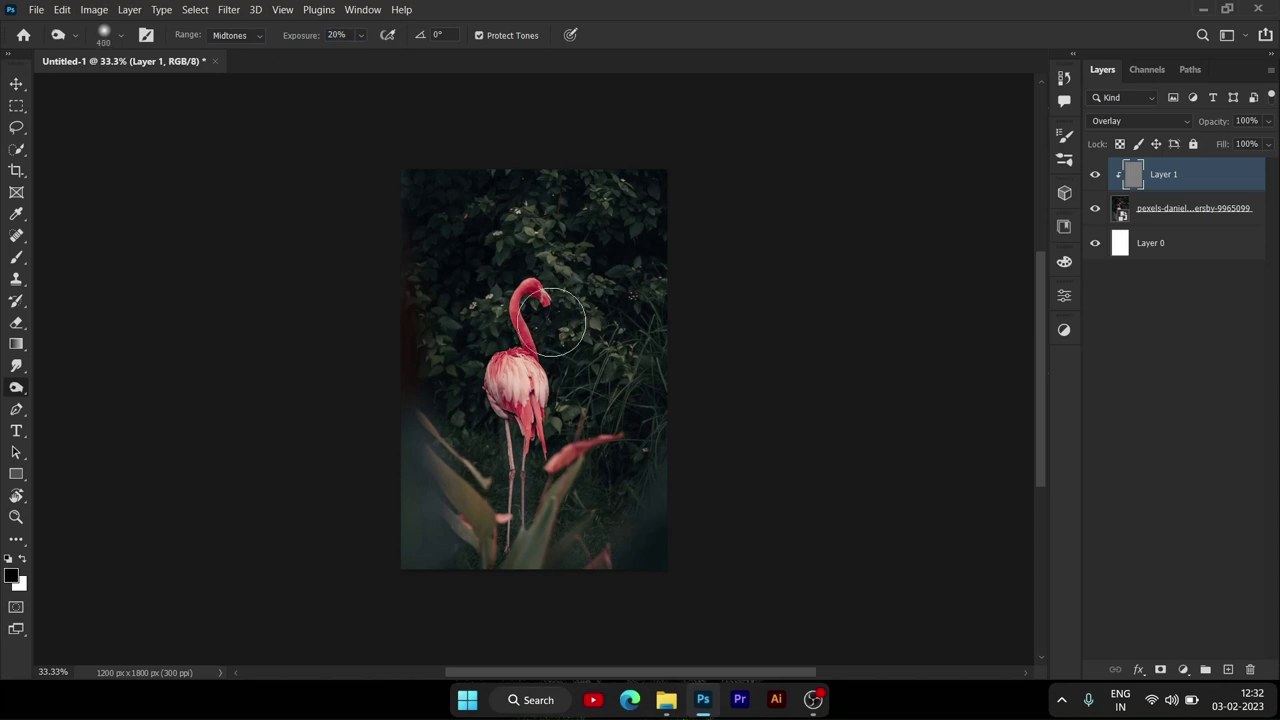
pyautogui.press(']')
pyautogui.scroll(1, 550, 320)
pyautogui.keyDown('alt'); pyautogui.scroll(2, 513, 324); pyautogui.keyUp('alt')
pyautogui.press('[')
pyautogui.press('[')
pyautogui.press('[')
pyautogui.keyDown('alt'); pyautogui.scroll(3, 520, 300); pyautogui.keyUp('alt')
pyautogui.press('[')
pyautogui.press('[')
pyautogui.press('[')
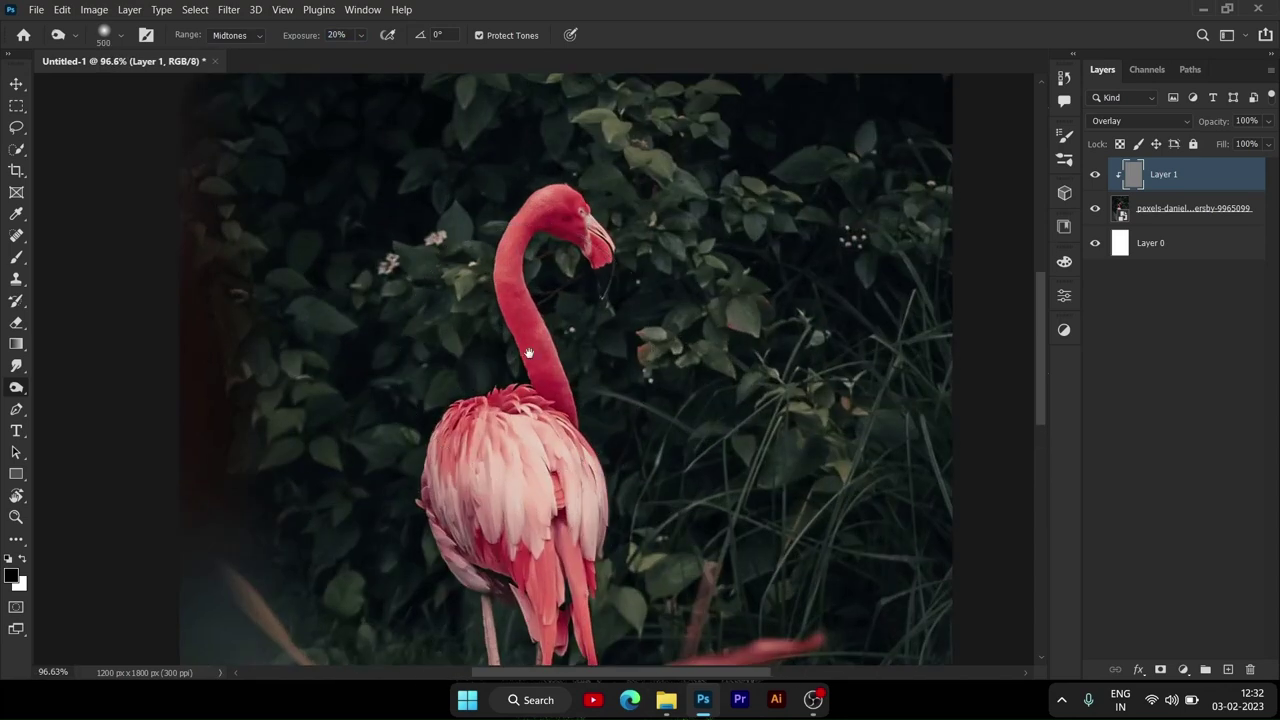
# Step: Dodge the flamingo's feathers, neck, legs and head at 20% exposure
pyautogui.scroll(-2, 843, 286)
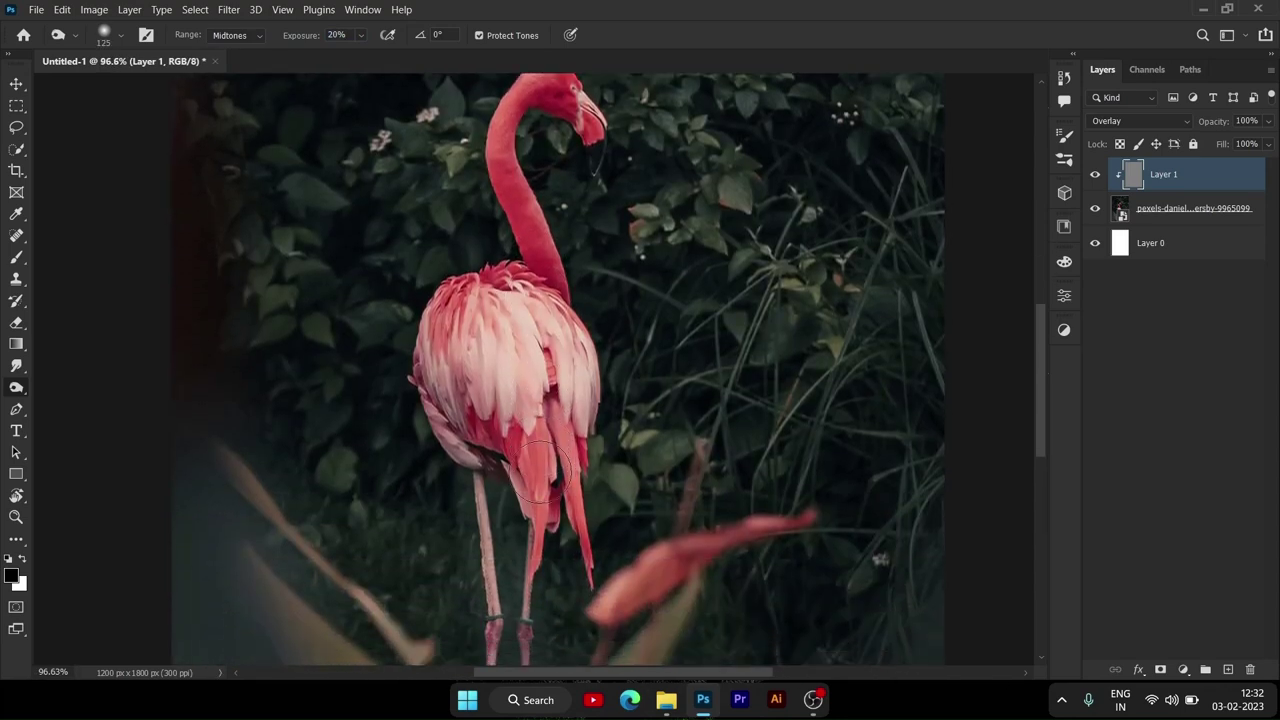
pyautogui.keyDown('alt'); pyautogui.scroll(5, 534, 443); pyautogui.keyUp('alt')
pyautogui.keyDown('alt'); pyautogui.scroll(-3, 534, 443); pyautogui.keyUp('alt')
pyautogui.scroll(-1, 535, 425)
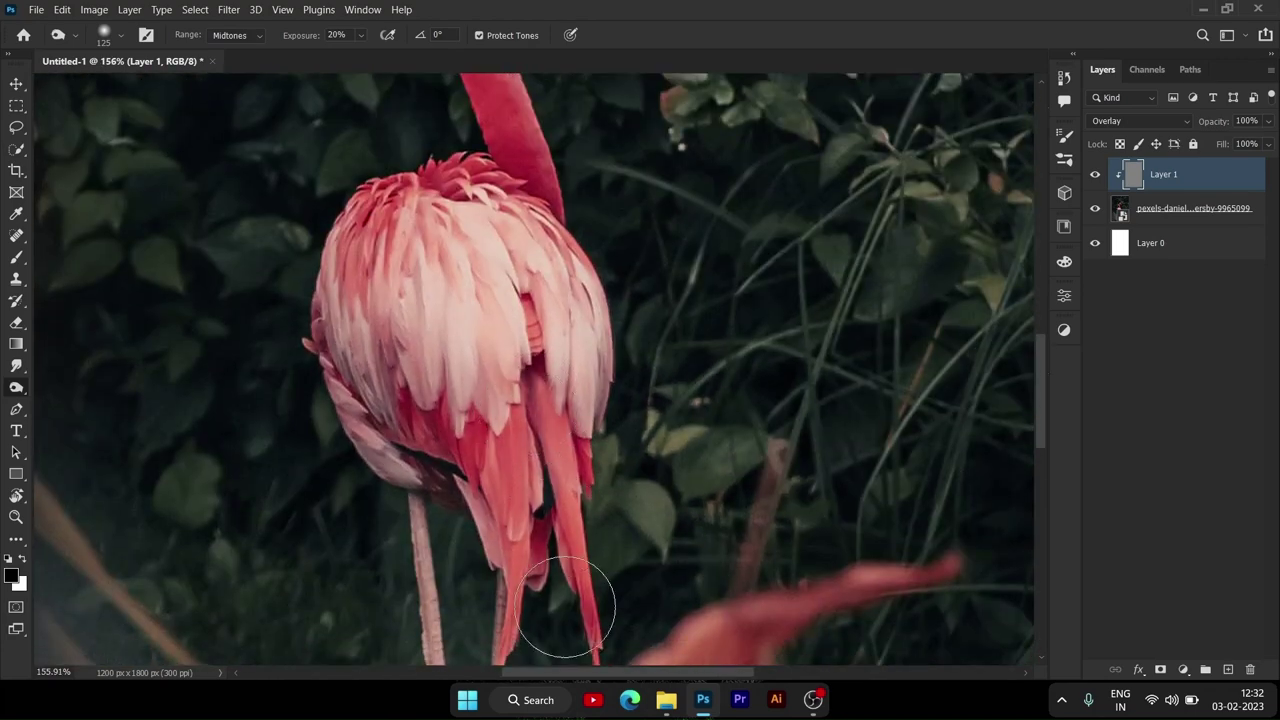
pyautogui.scroll(-4, 520, 500)
pyautogui.scroll(5, 480, 605)
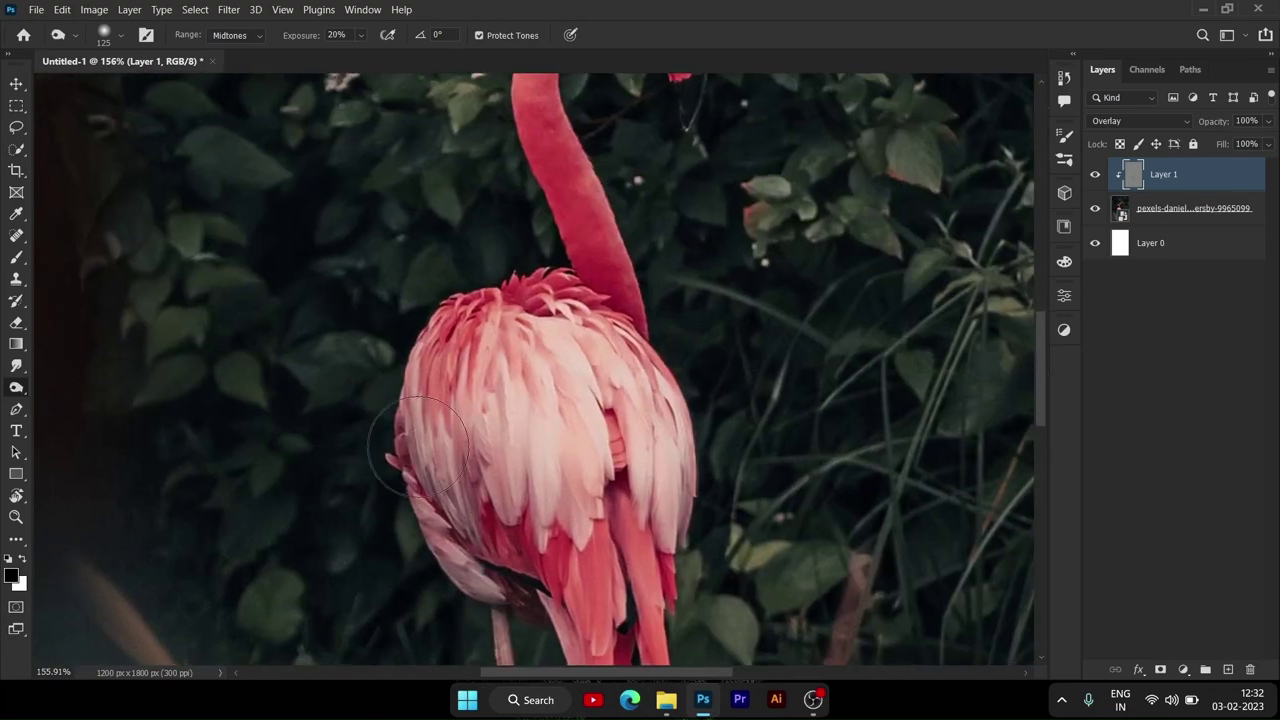
pyautogui.scroll(-1, 480, 580)
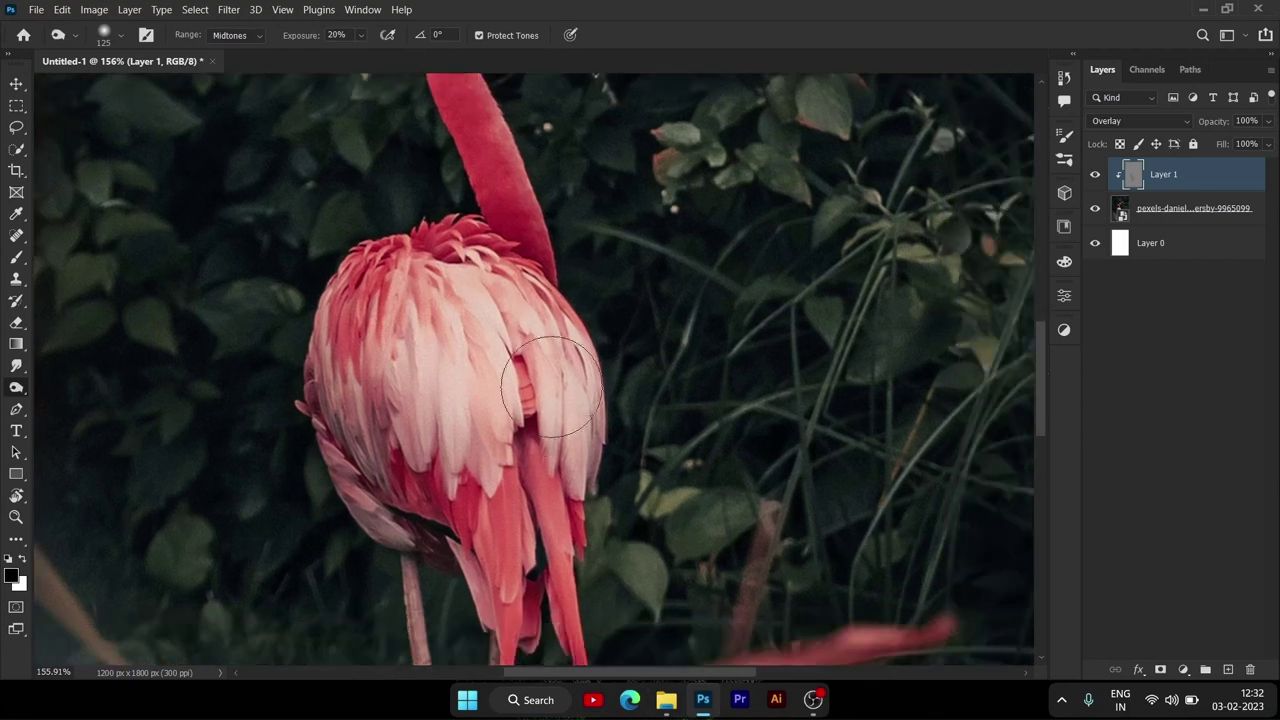
pyautogui.scroll(-3, 460, 570)
pyautogui.scroll(-2, 445, 560)
pyautogui.scroll(-2, 455, 578)
pyautogui.scroll(2, 445, 500)
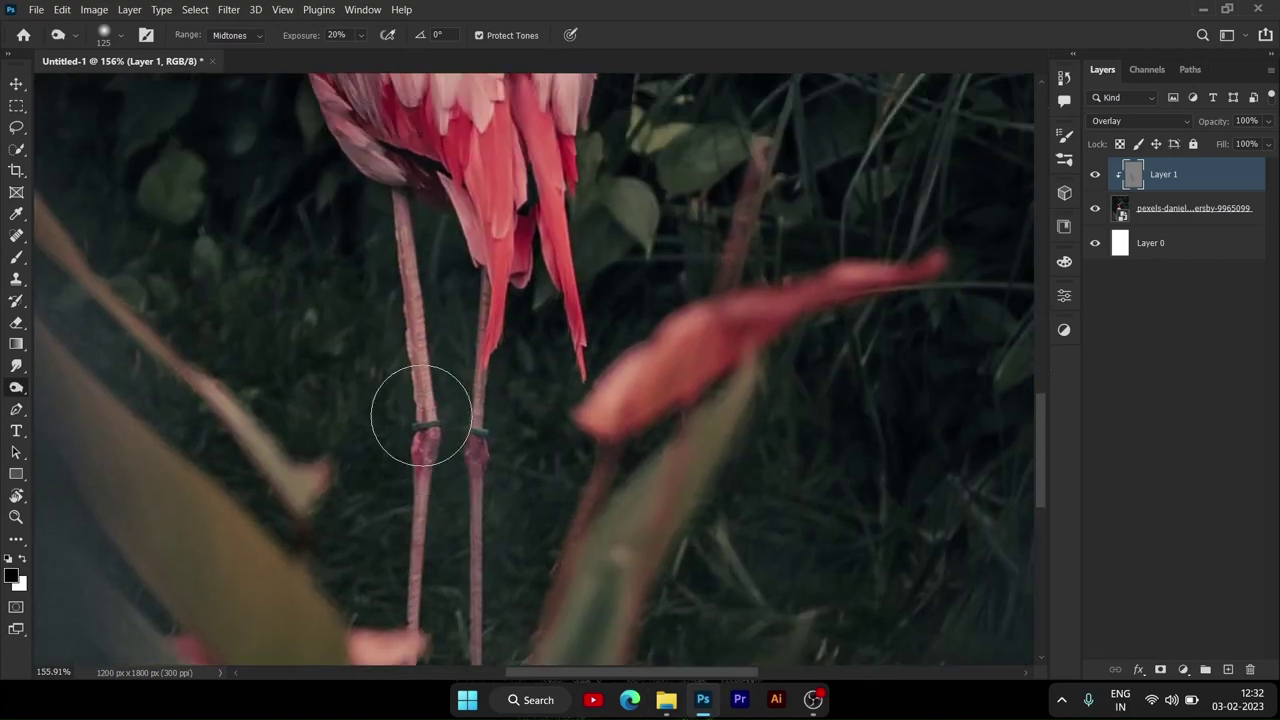
pyautogui.scroll(6, 421, 430)
pyautogui.scroll(6, 424, 458)
pyautogui.scroll(3, 465, 360)
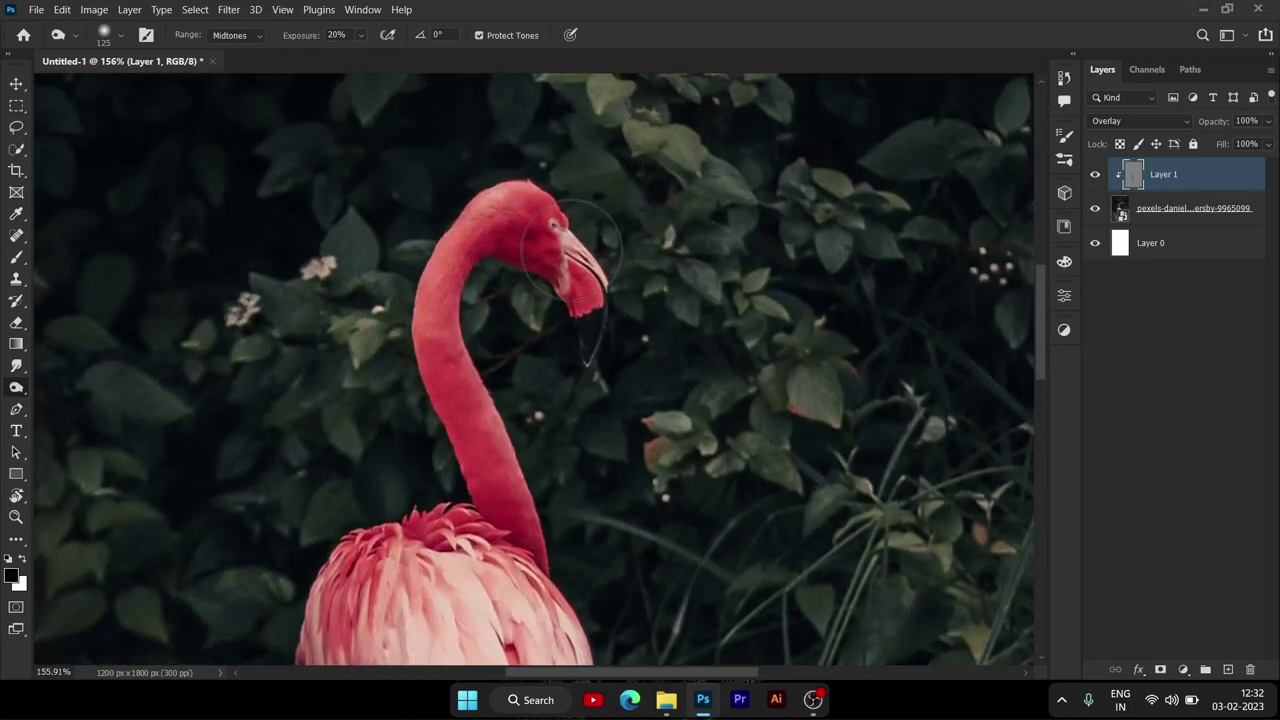
pyautogui.scroll(-5, 400, 320)
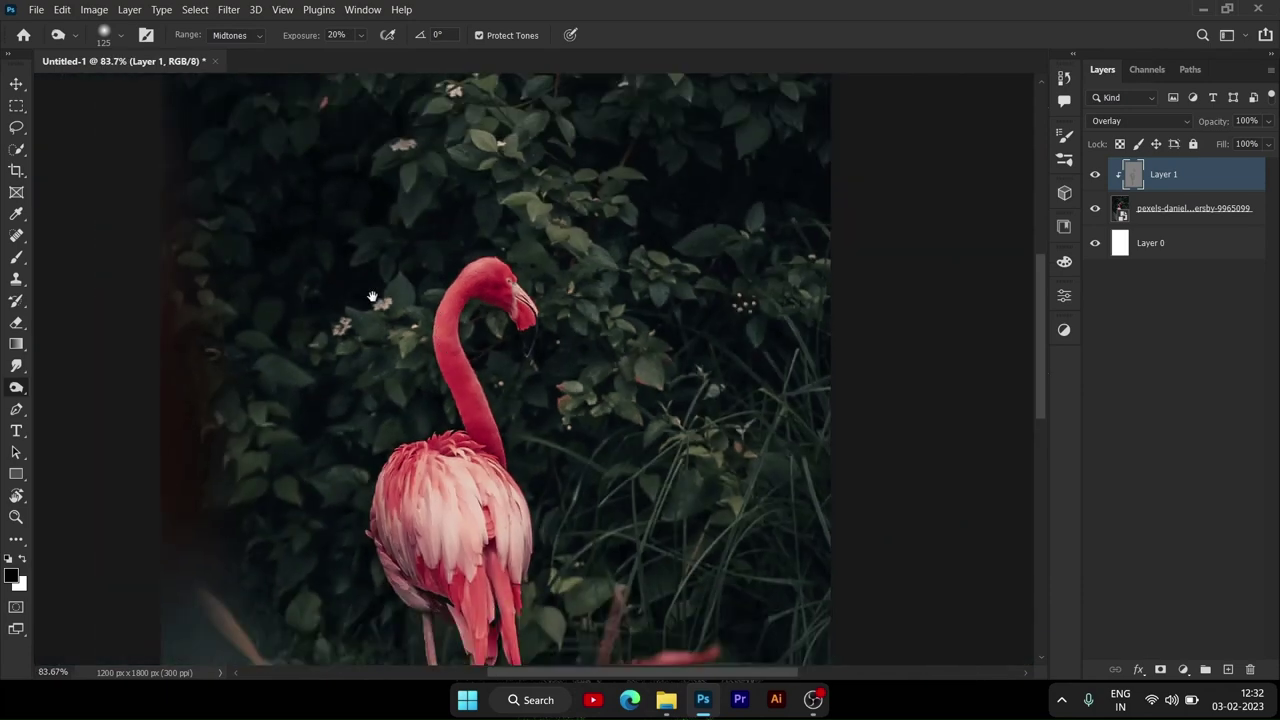
pyautogui.scroll(-5, 372, 297)
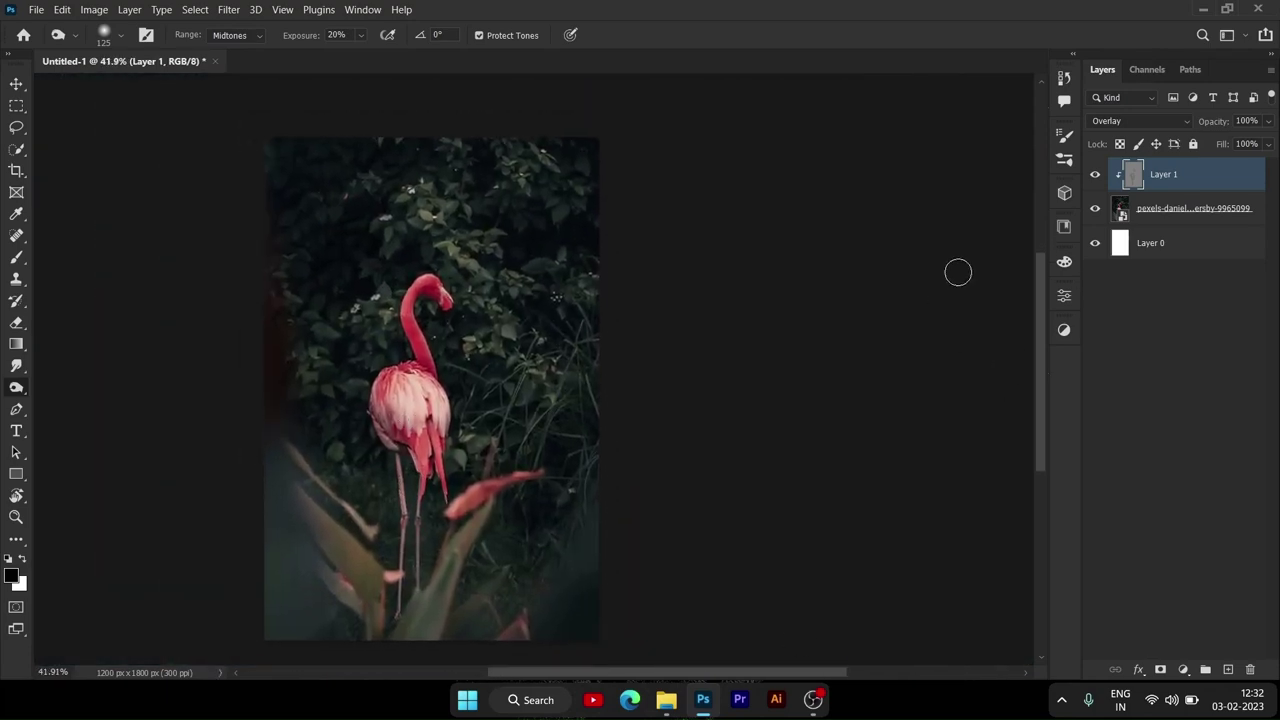
# Step: Add a Levels adjustment layer clipped to the gray Layer 1
pyautogui.click(1096, 174)
pyautogui.click(1096, 175)
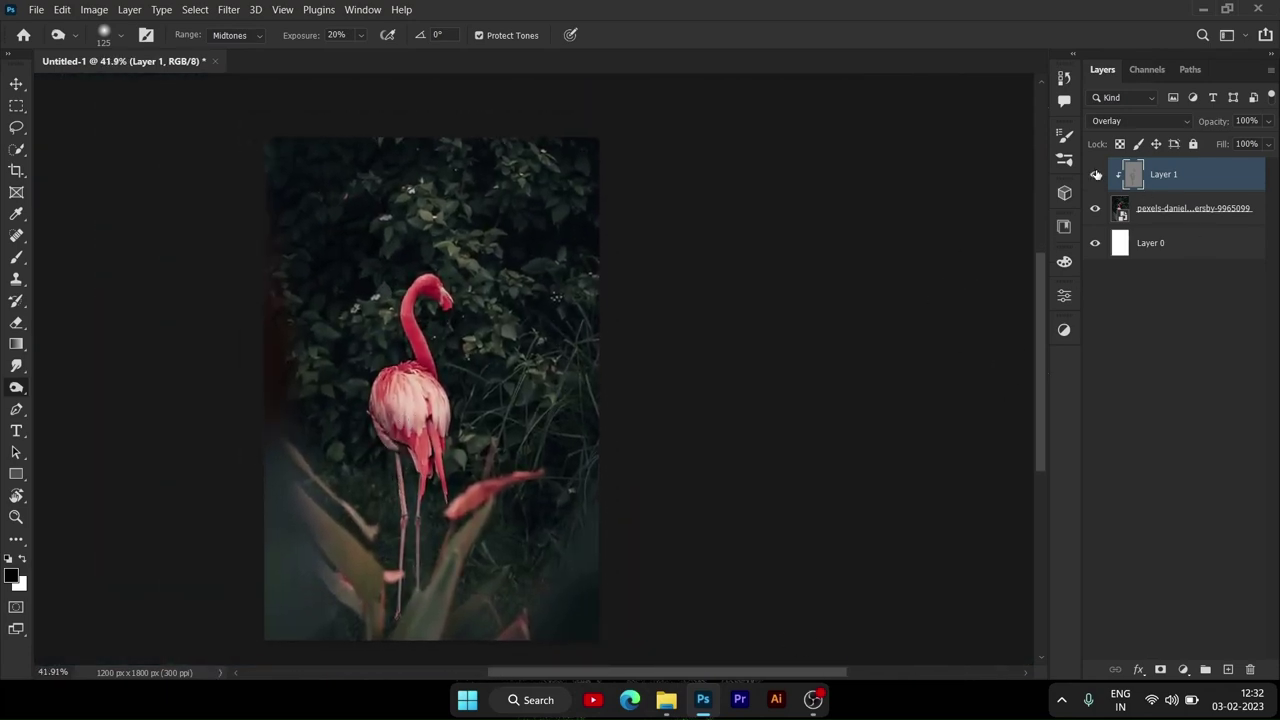
pyautogui.click(1064, 331)
pyautogui.click(932, 361)
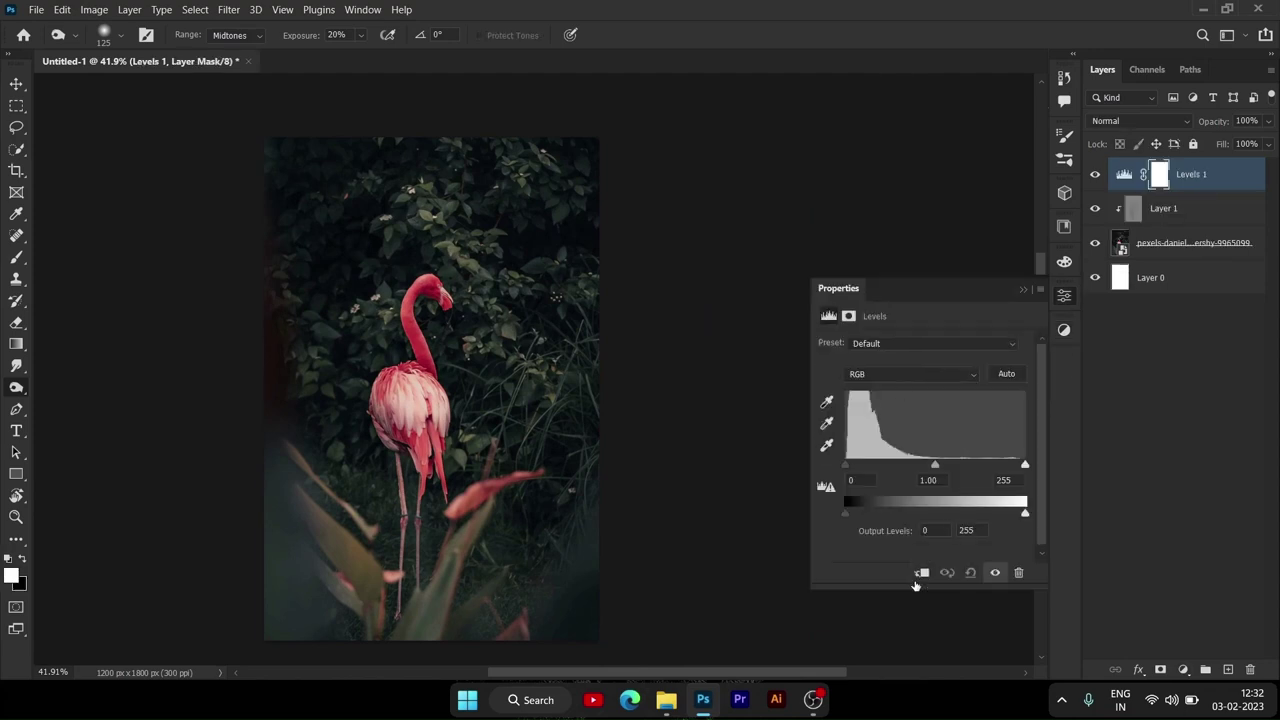
pyautogui.click(920, 573)
# Step: Lower the Levels output white to 117 and invert its mask to black
pyautogui.moveTo(1025, 516); pyautogui.dragTo(927, 512)
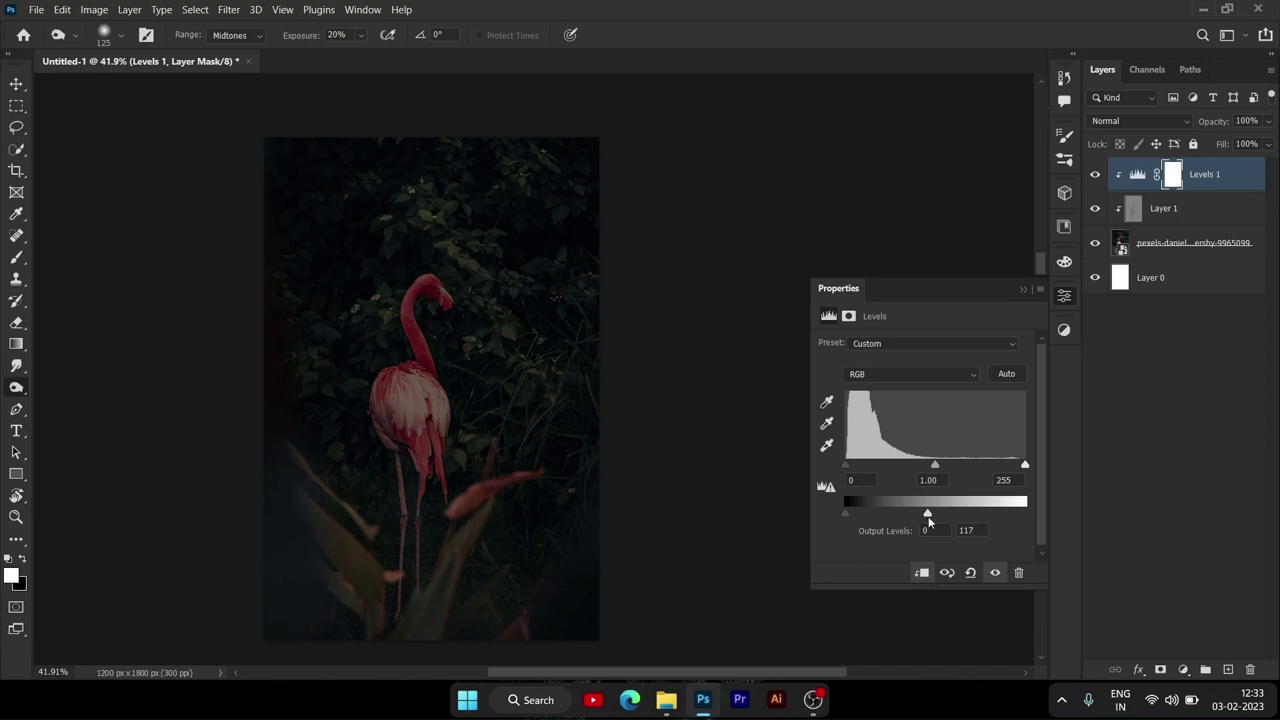
pyautogui.click(1039, 288)
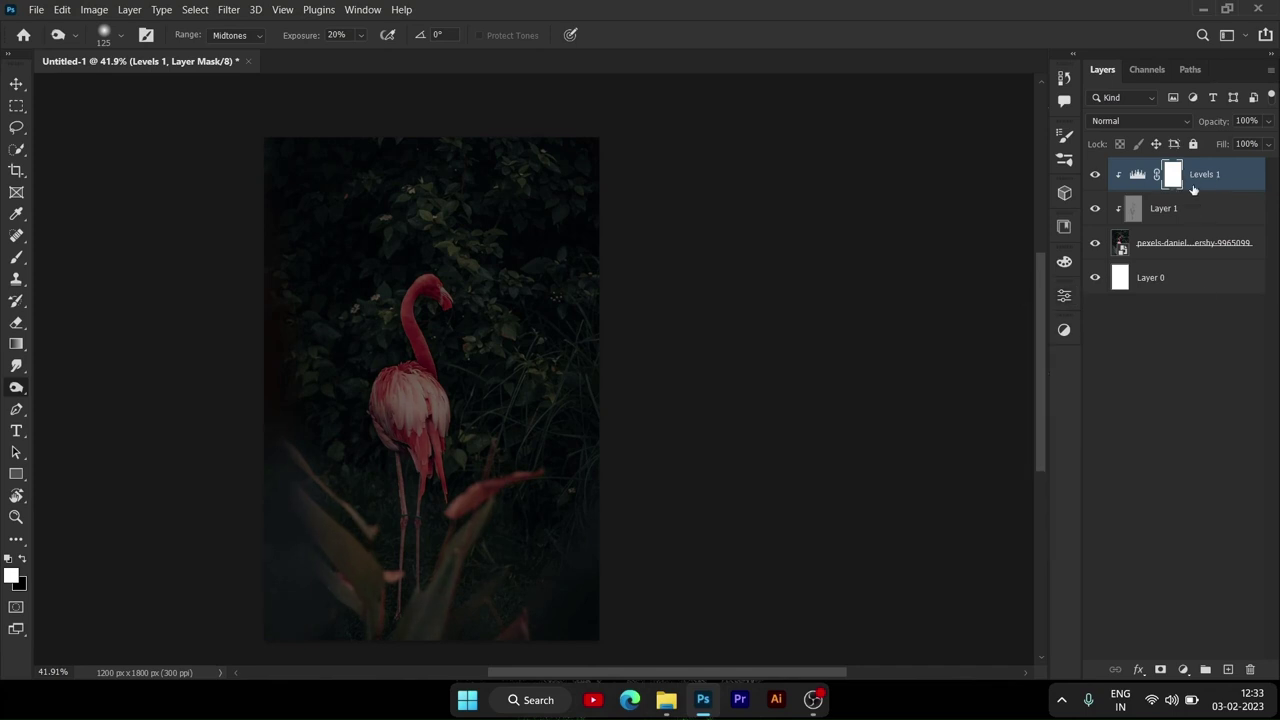
pyautogui.hotkey('ctrl', 'i')
# Step: Flip the Levels mask back to white and paint light onto the flamingo's head with a 125 brush
pyautogui.press('b')
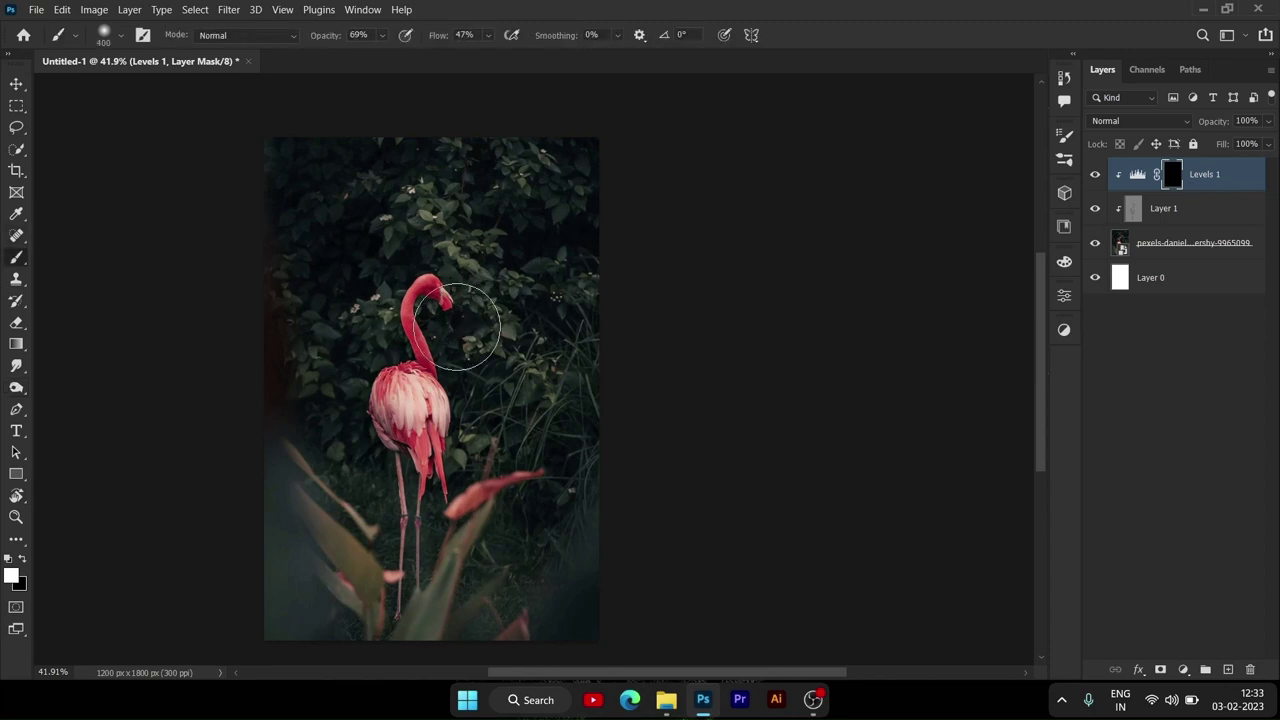
pyautogui.hotkey('ctrl', 'i')
pyautogui.scroll(-1, 445, 295)
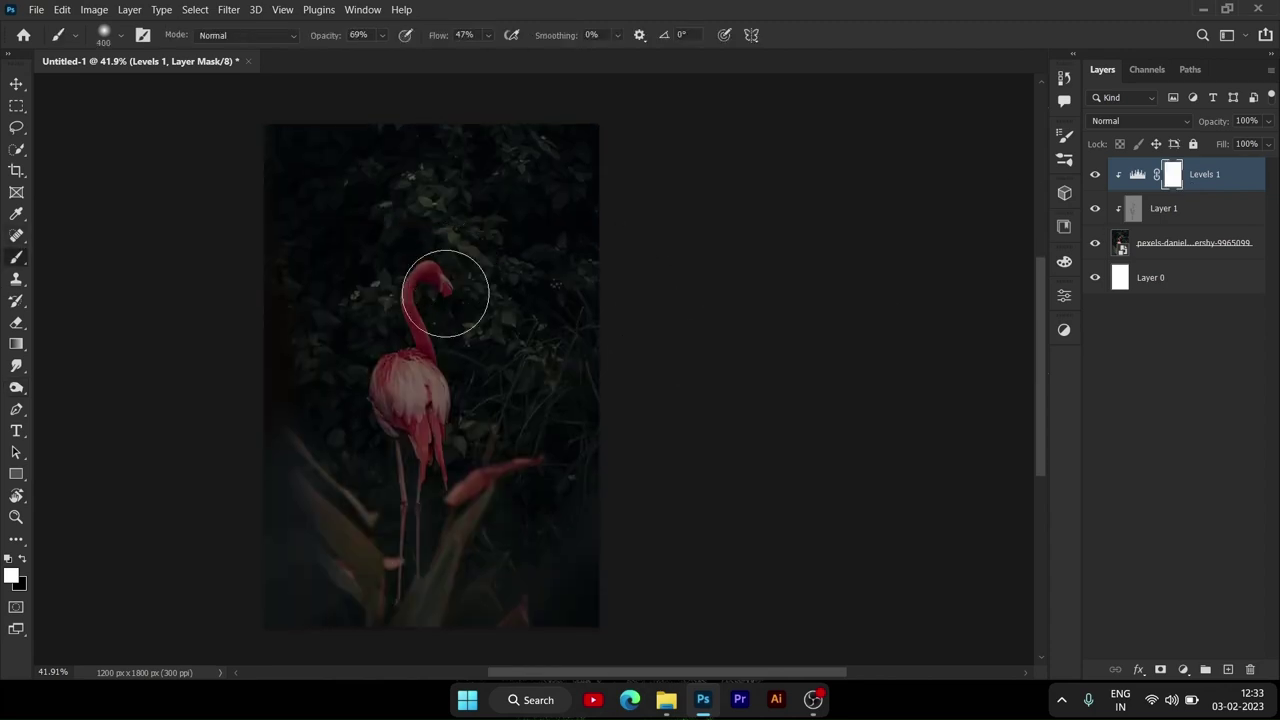
pyautogui.scroll(-1, 508, 337)
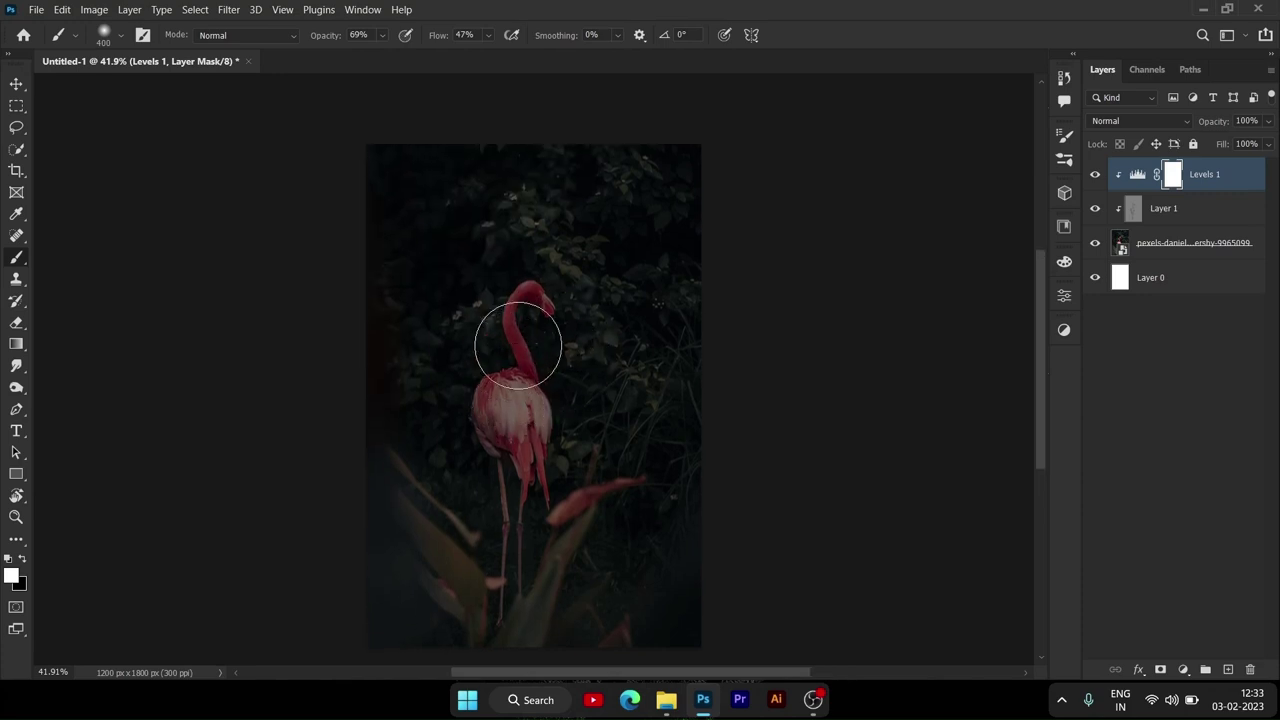
pyautogui.keyDown('alt'); pyautogui.scroll(5, 508, 337); pyautogui.keyUp('alt')
pyautogui.moveTo(463, 524)
pyautogui.mouseDown()
pyautogui.moveTo(533, 446)
pyautogui.moveTo(528, 611)
pyautogui.mouseUp()
pyautogui.press('[')
pyautogui.press('[')
pyautogui.press('[')
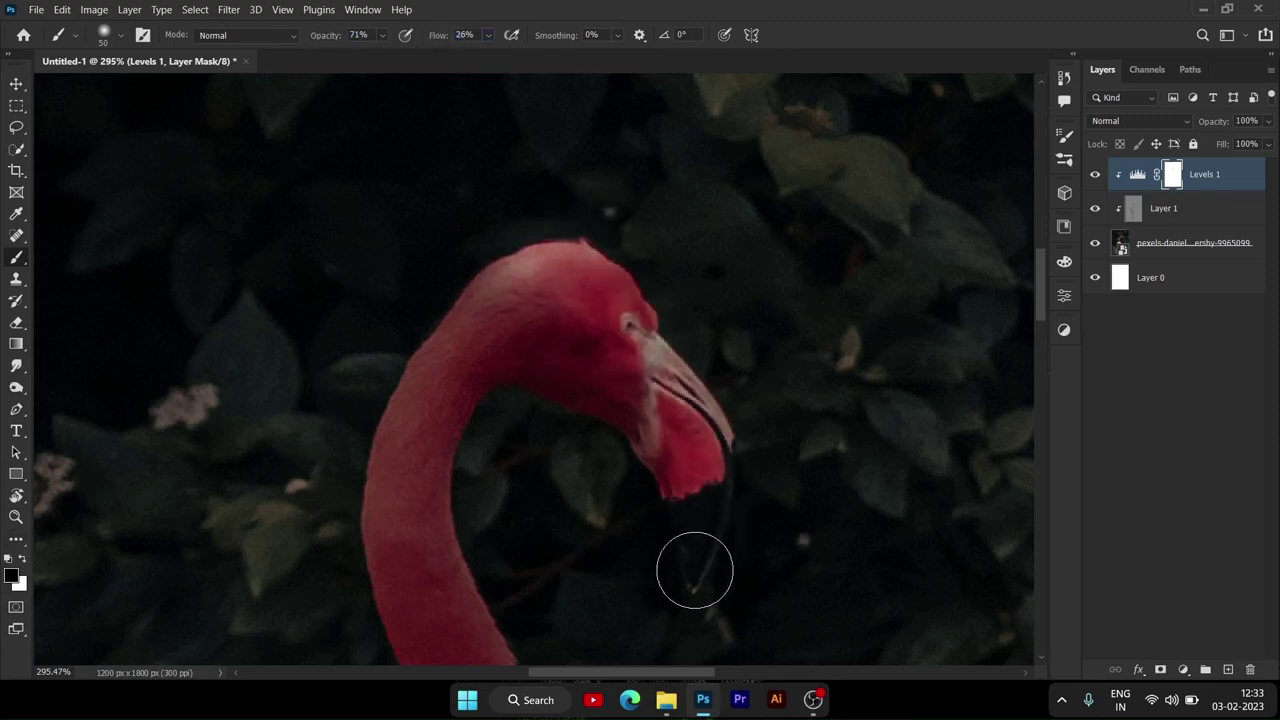
pyautogui.moveTo(573, 322); pyautogui.dragTo(566, 286)
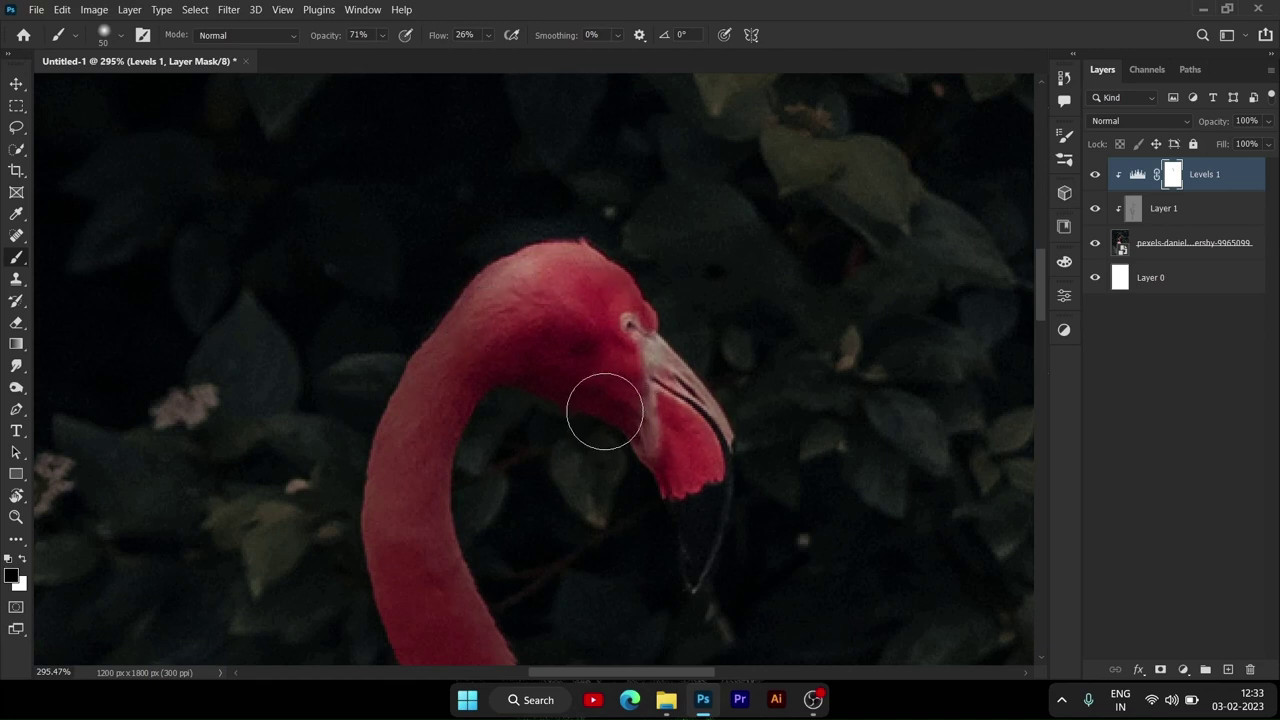
# Step: Brush brightness back onto the flamingo's pale body feathers on the Levels mask
pyautogui.scroll(-5, 600, 457)
pyautogui.scroll(5, 517, 294)
pyautogui.scroll(3, 509, 257)
pyautogui.scroll(2, 465, 357)
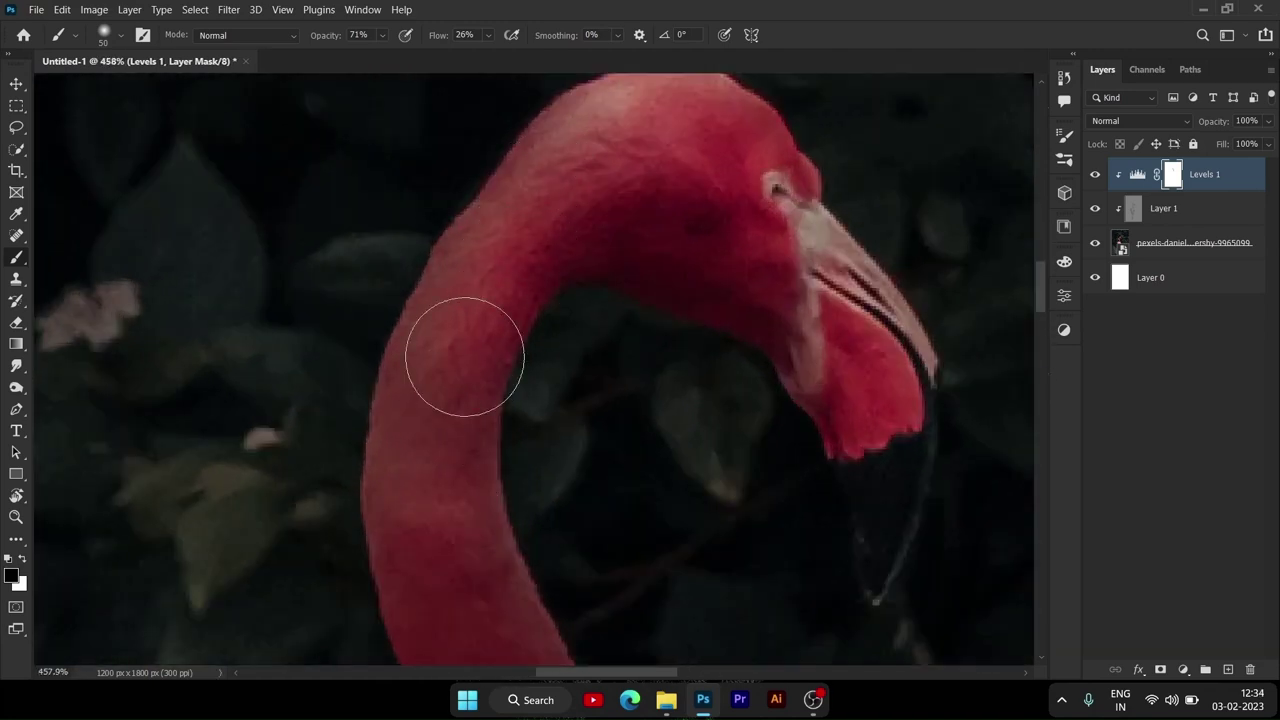
pyautogui.moveTo(465, 357); pyautogui.dragTo(457, 566)
pyautogui.scroll(-3, 514, 506)
pyautogui.scroll(-3, 537, 400)
pyautogui.scroll(-3, 623, 418)
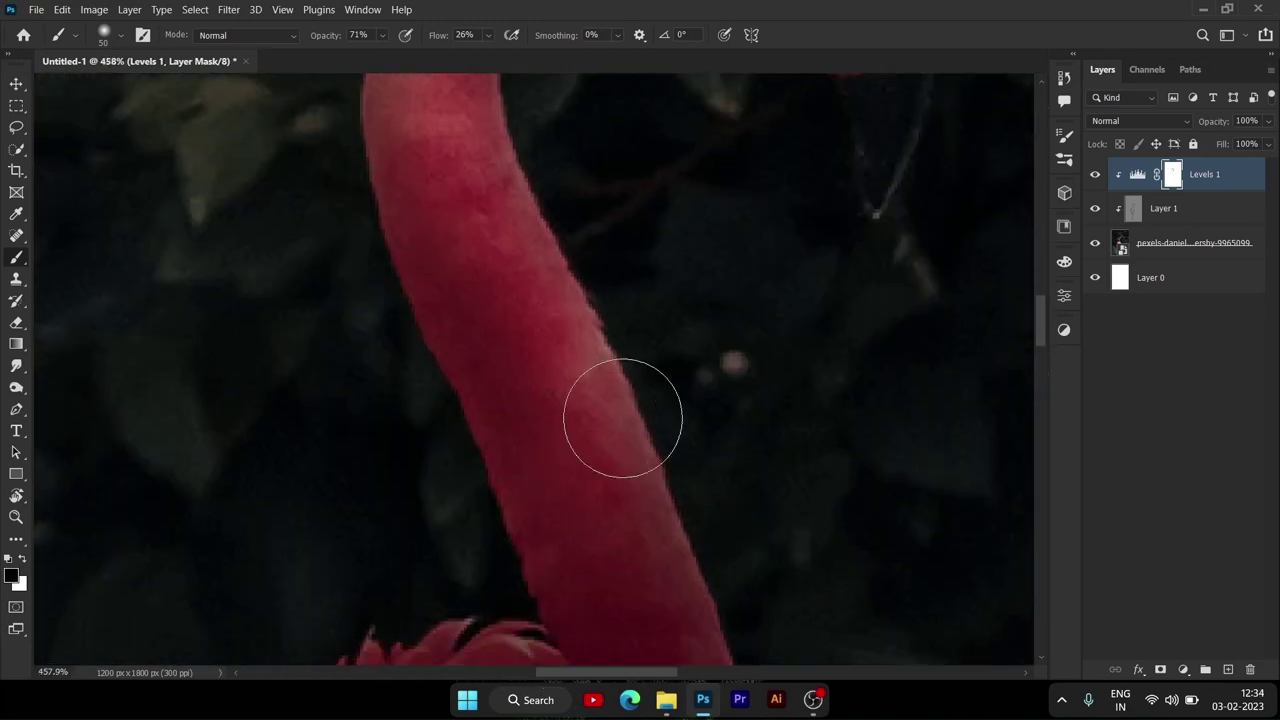
pyautogui.scroll(-3, 623, 418)
pyautogui.scroll(-5, 650, 560)
pyautogui.scroll(4, 658, 535)
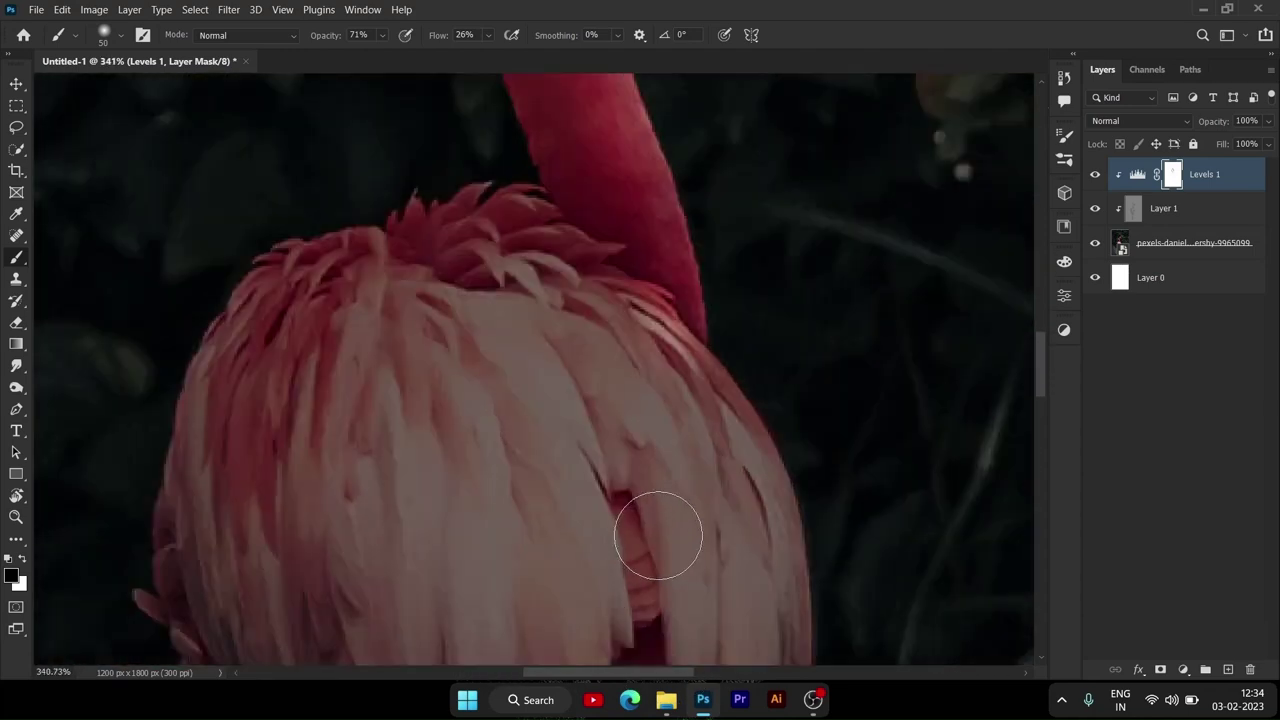
pyautogui.moveTo(658, 535); pyautogui.dragTo(621, 460)
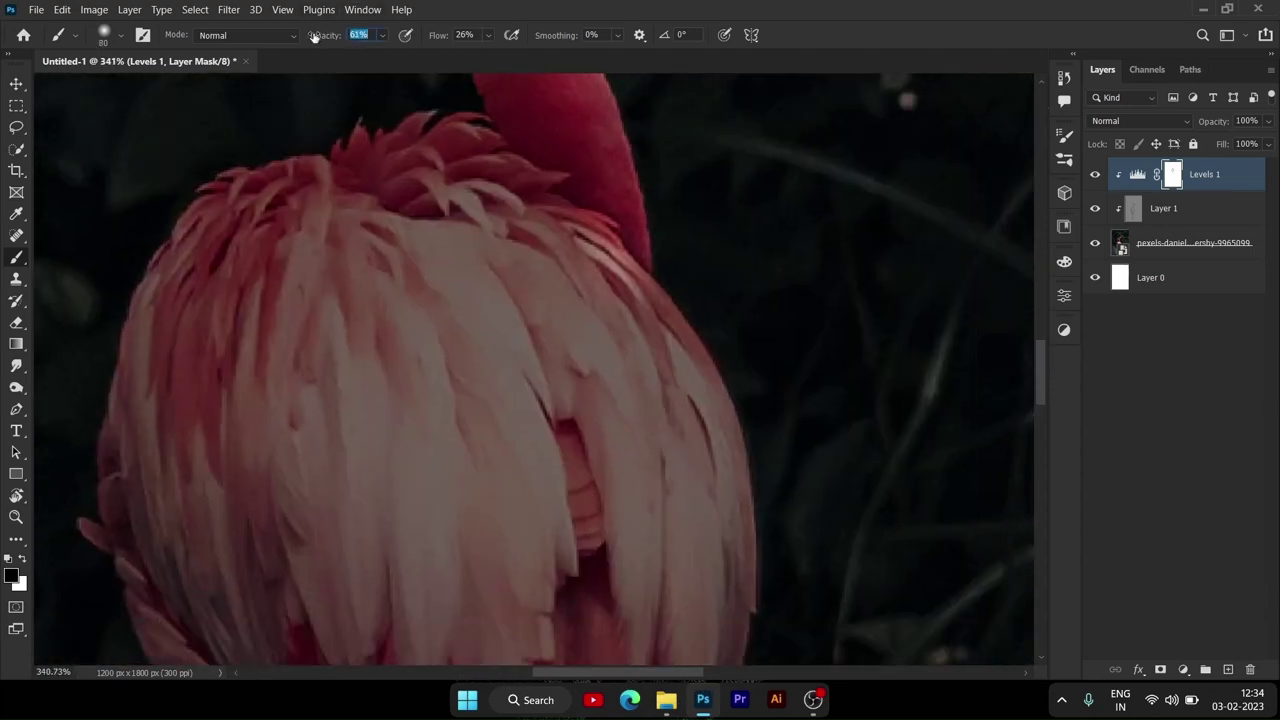
pyautogui.moveTo(470, 250)
pyautogui.mouseDown()
pyautogui.moveTo(585, 343)
pyautogui.moveTo(557, 443)
pyautogui.mouseUp()
pyautogui.scroll(-4, 557, 443)
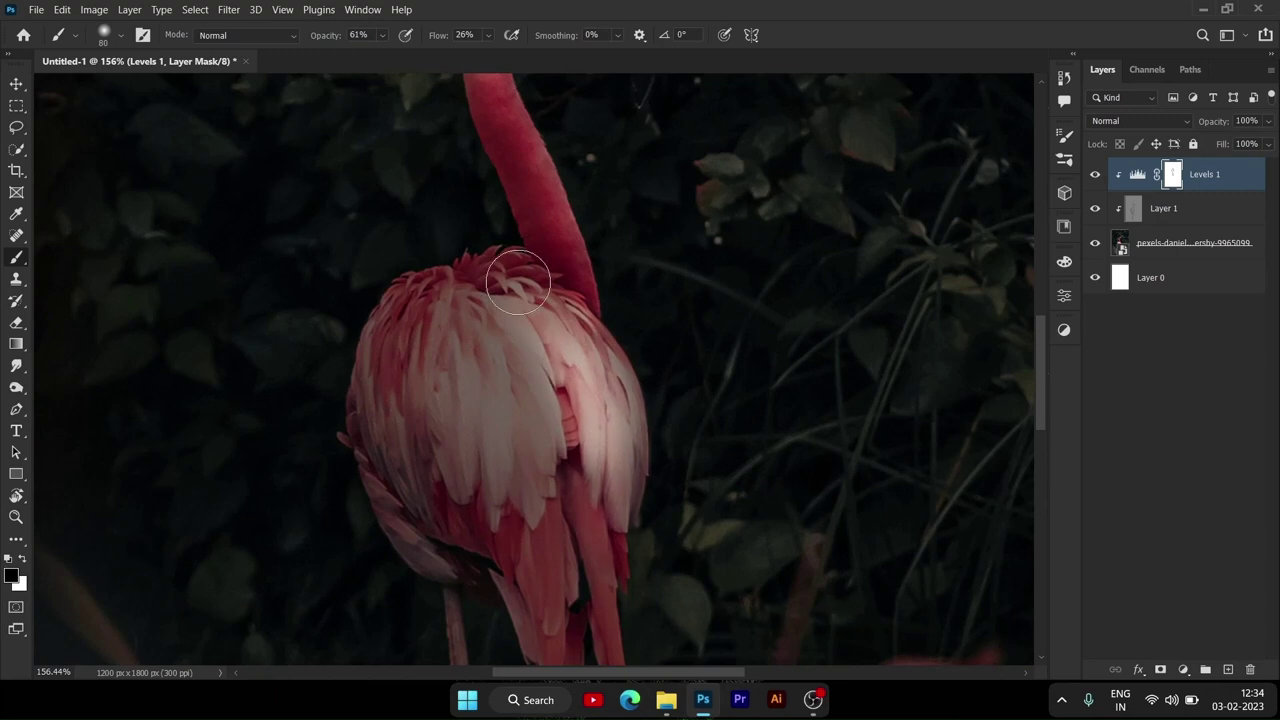
pyautogui.moveTo(518, 282); pyautogui.dragTo(600, 560)
pyautogui.scroll(-3, 577, 457)
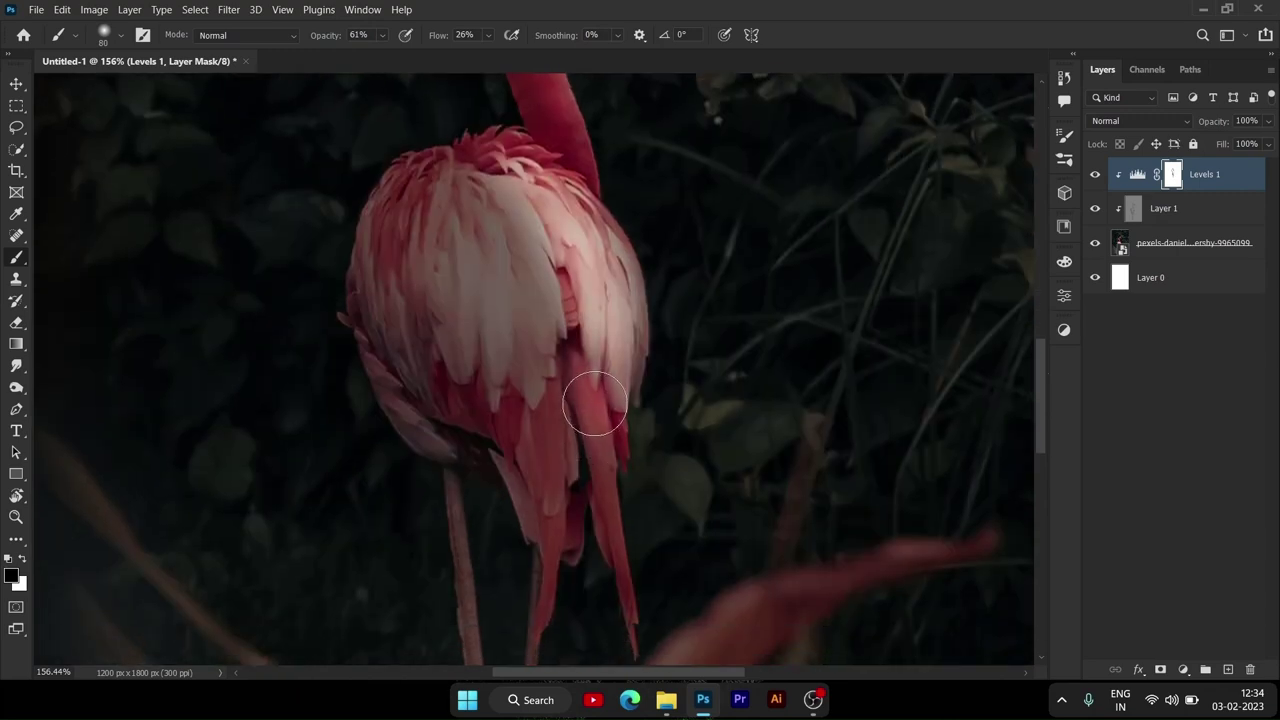
# Step: With a smaller brush, brighten the lower tail feather and feathers along the body's right edge
pyautogui.press('[')
pyautogui.moveTo(595, 445); pyautogui.dragTo(628, 573)
pyautogui.scroll(-2, 549, 423)
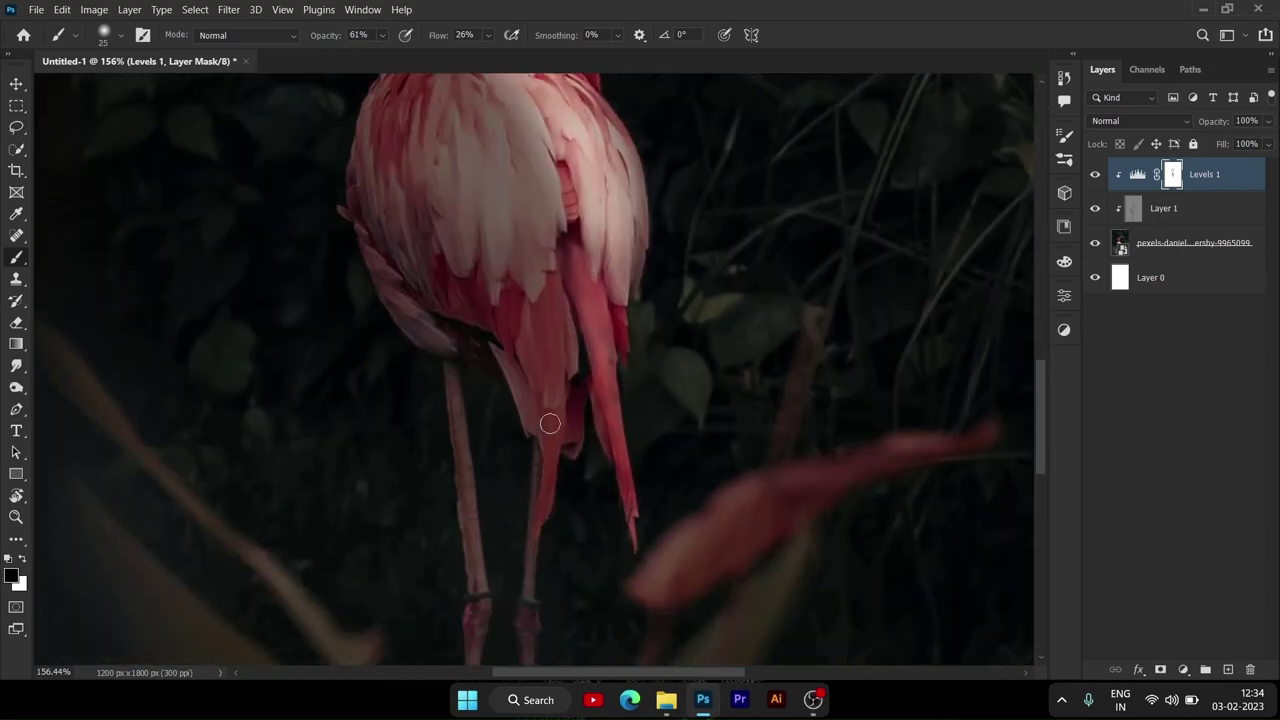
pyautogui.scroll(1, 549, 423)
pyautogui.moveTo(555, 500); pyautogui.dragTo(558, 347)
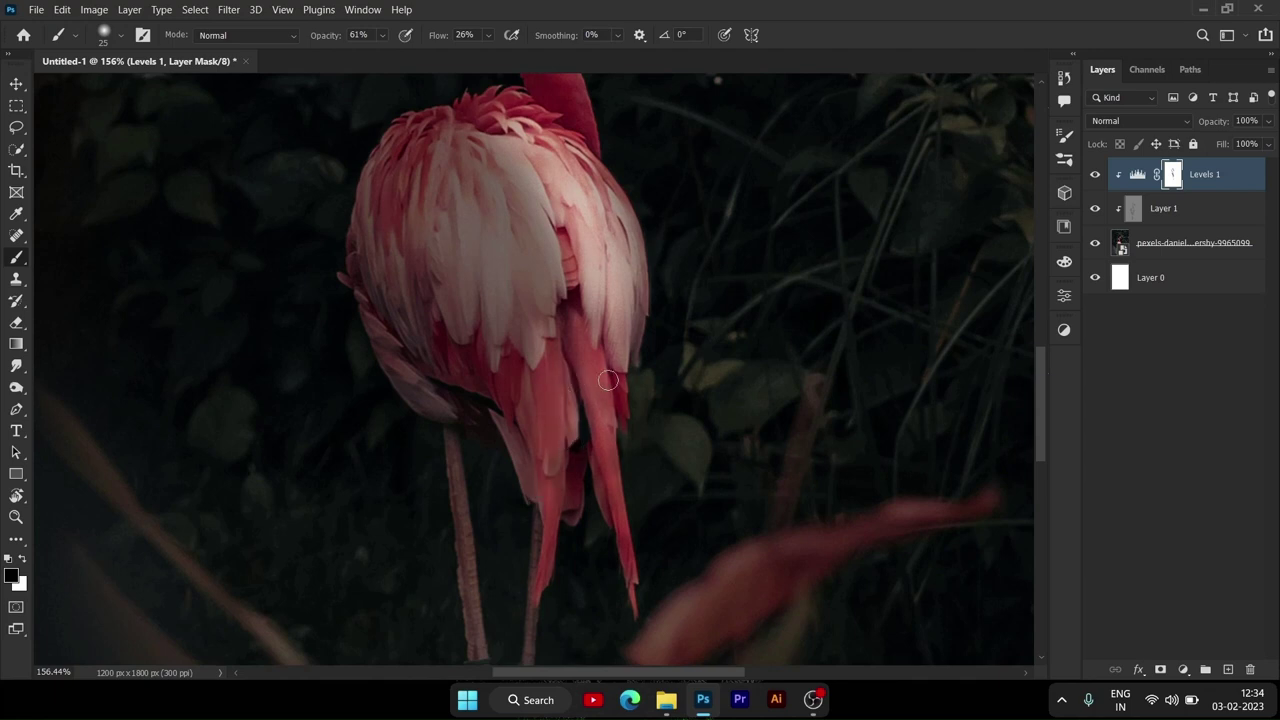
pyautogui.scroll(2, 608, 380)
pyautogui.scroll(5, 586, 337)
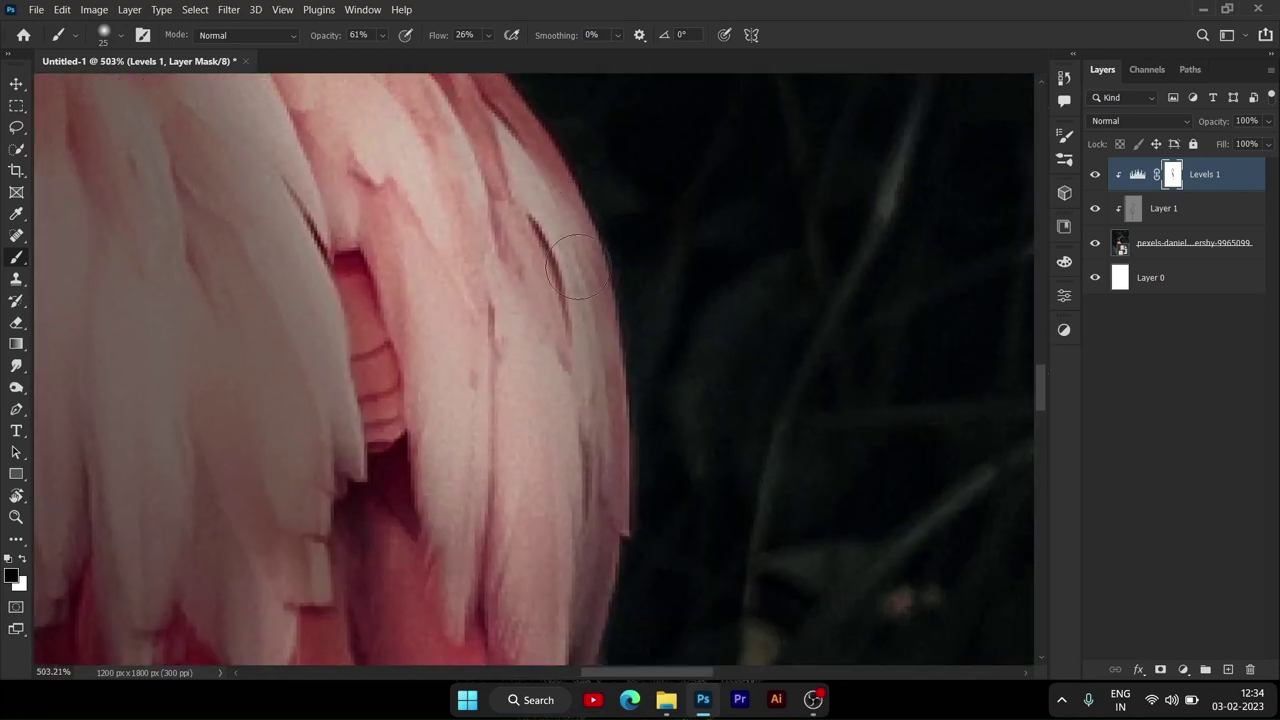
pyautogui.moveTo(555, 160); pyautogui.dragTo(590, 560)
pyautogui.scroll(-3, 527, 499)
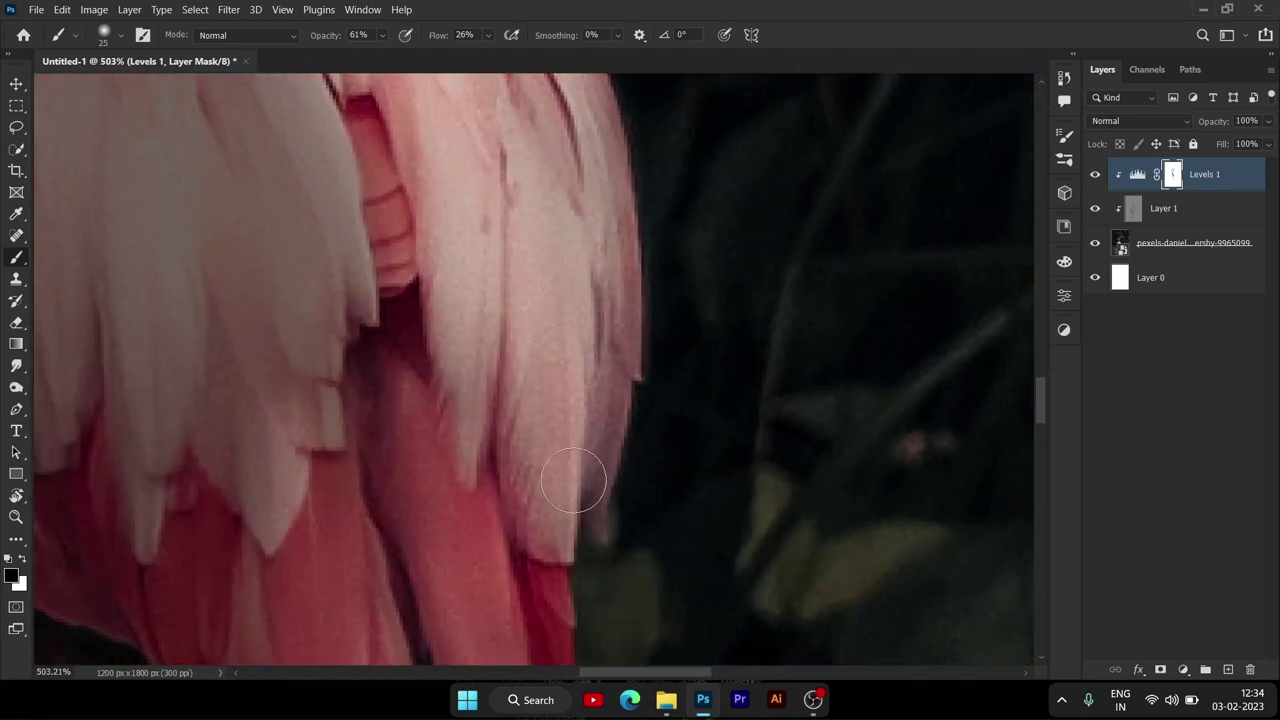
pyautogui.scroll(-4, 571, 457)
pyautogui.scroll(5, 517, 337)
pyautogui.moveTo(560, 335); pyautogui.dragTo(700, 550)
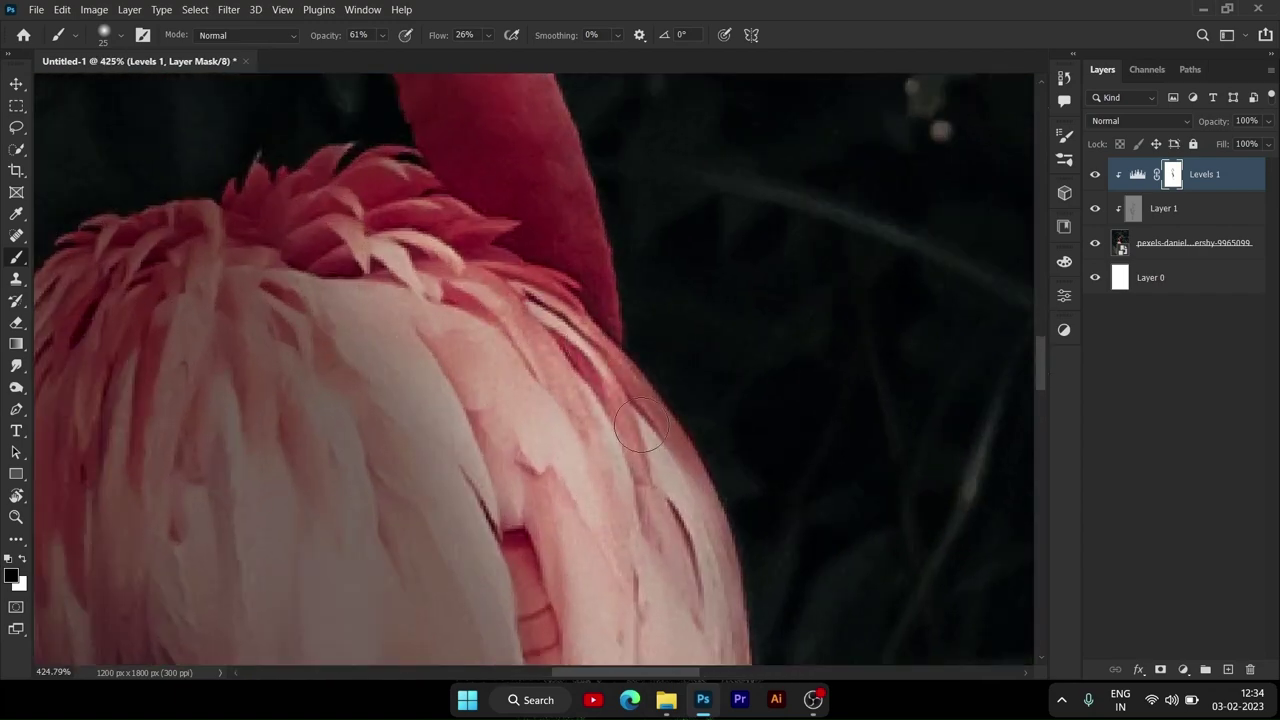
pyautogui.scroll(-2, 520, 510)
pyautogui.scroll(-1, 540, 480)
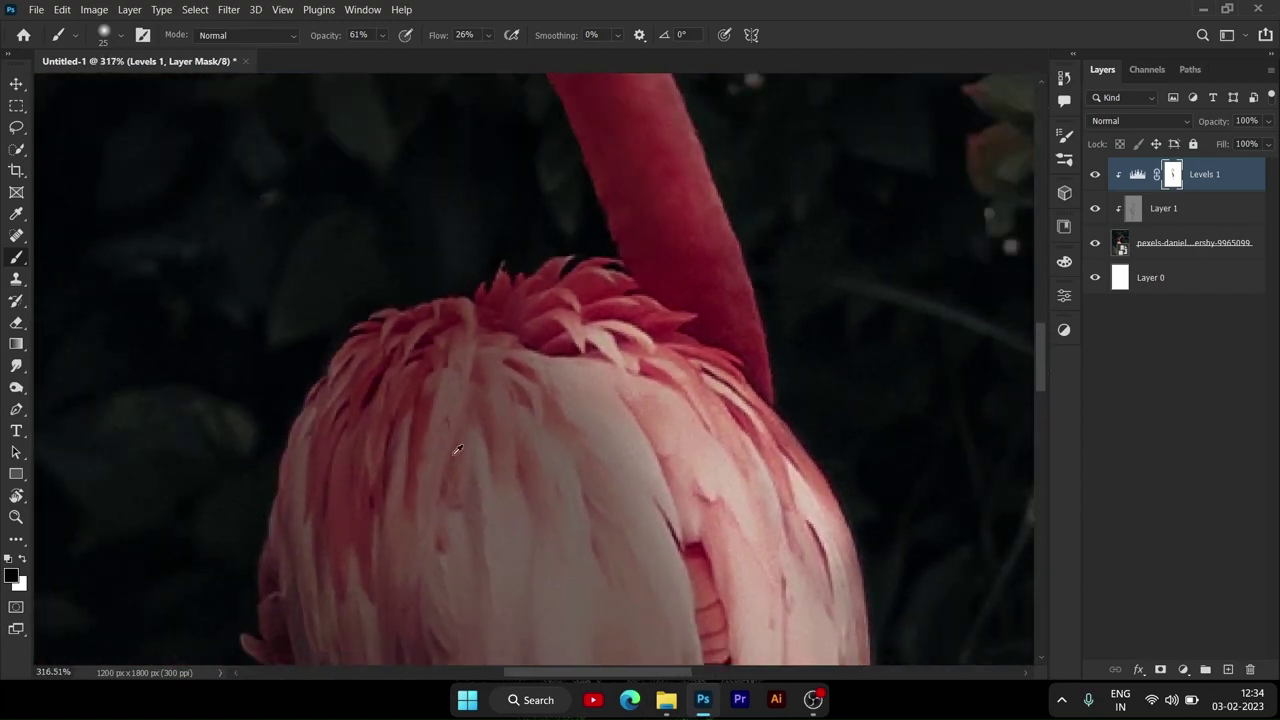
pyautogui.scroll(-1, 470, 450)
pyautogui.scroll(2, 443, 430)
pyautogui.scroll(-2, 447, 419)
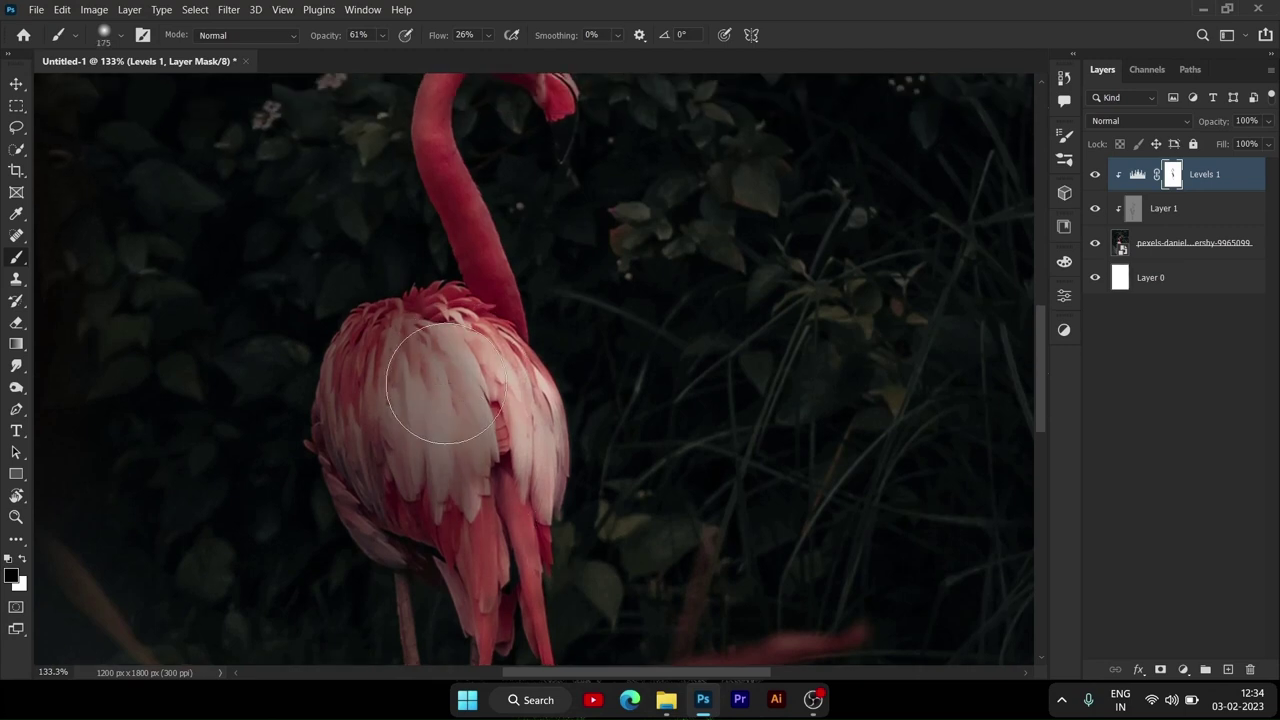
# Step: Brighten the flamingo's lower body feathers on the Levels mask
pyautogui.moveTo(446, 384); pyautogui.dragTo(475, 397)
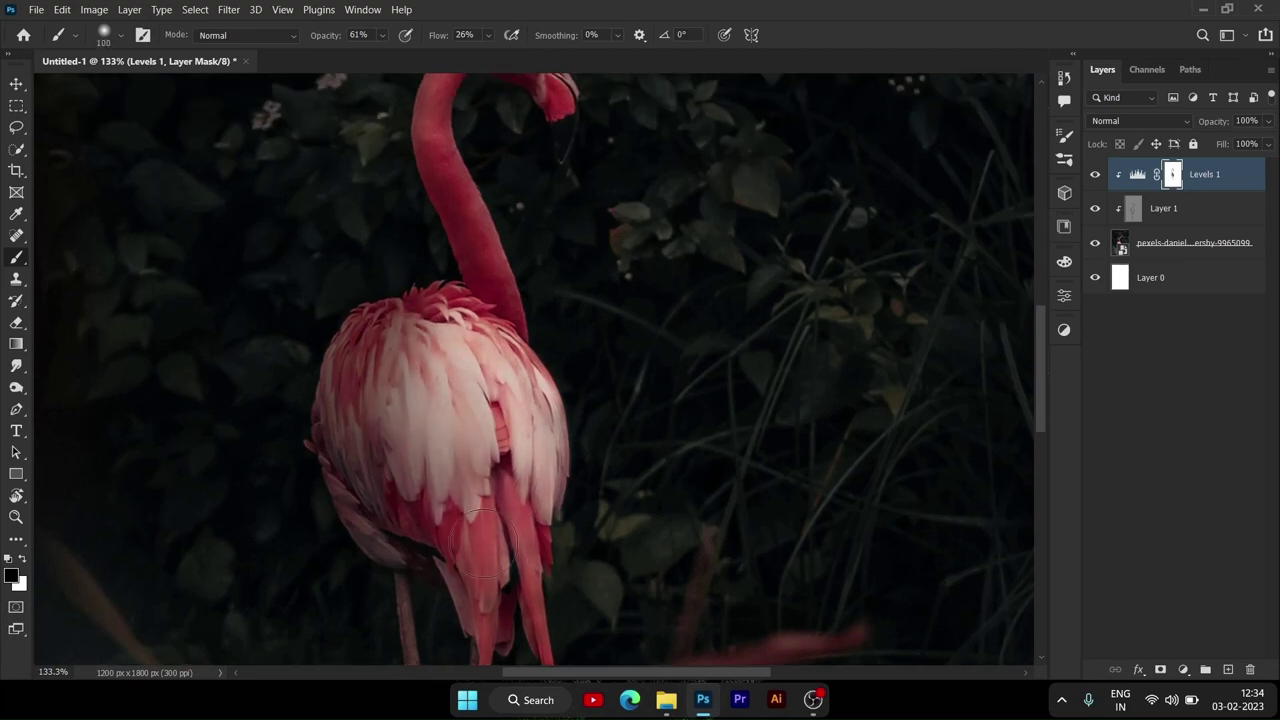
pyautogui.scroll(-2, 450, 500)
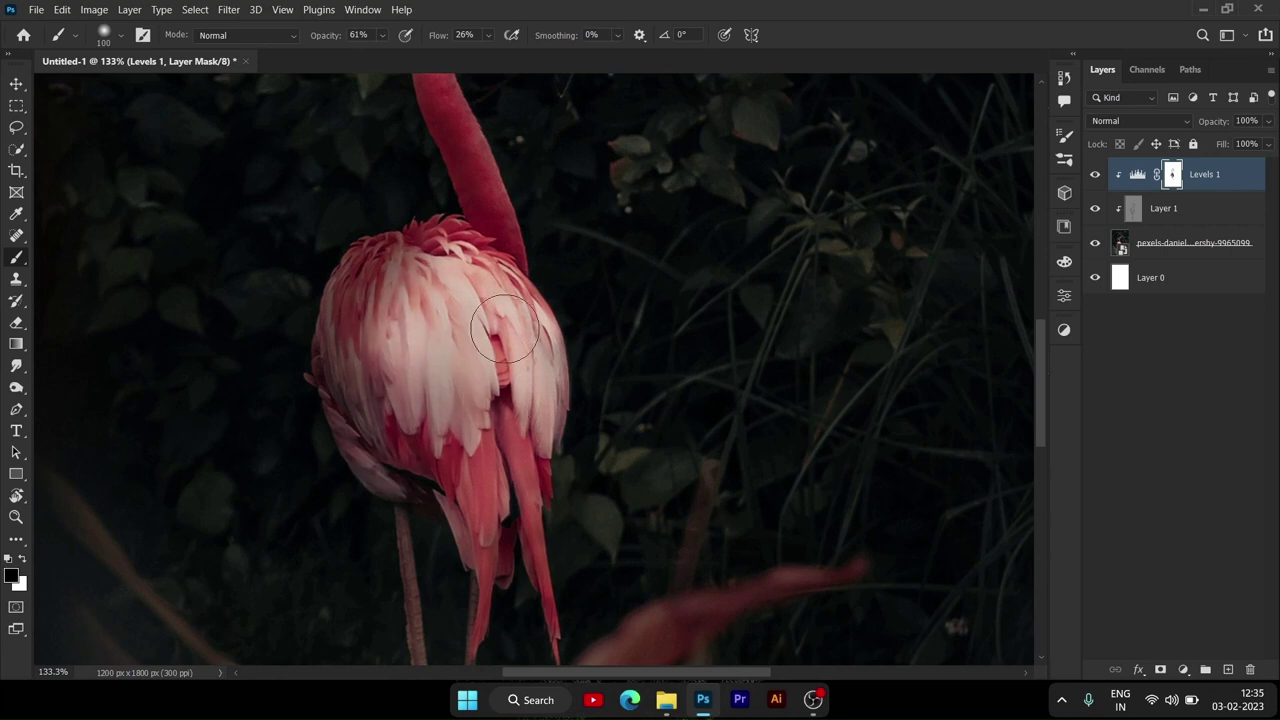
pyautogui.scroll(-2, 490, 380)
pyautogui.scroll(-2, 474, 449)
pyautogui.scroll(-2, 465, 500)
pyautogui.scroll(-1, 453, 541)
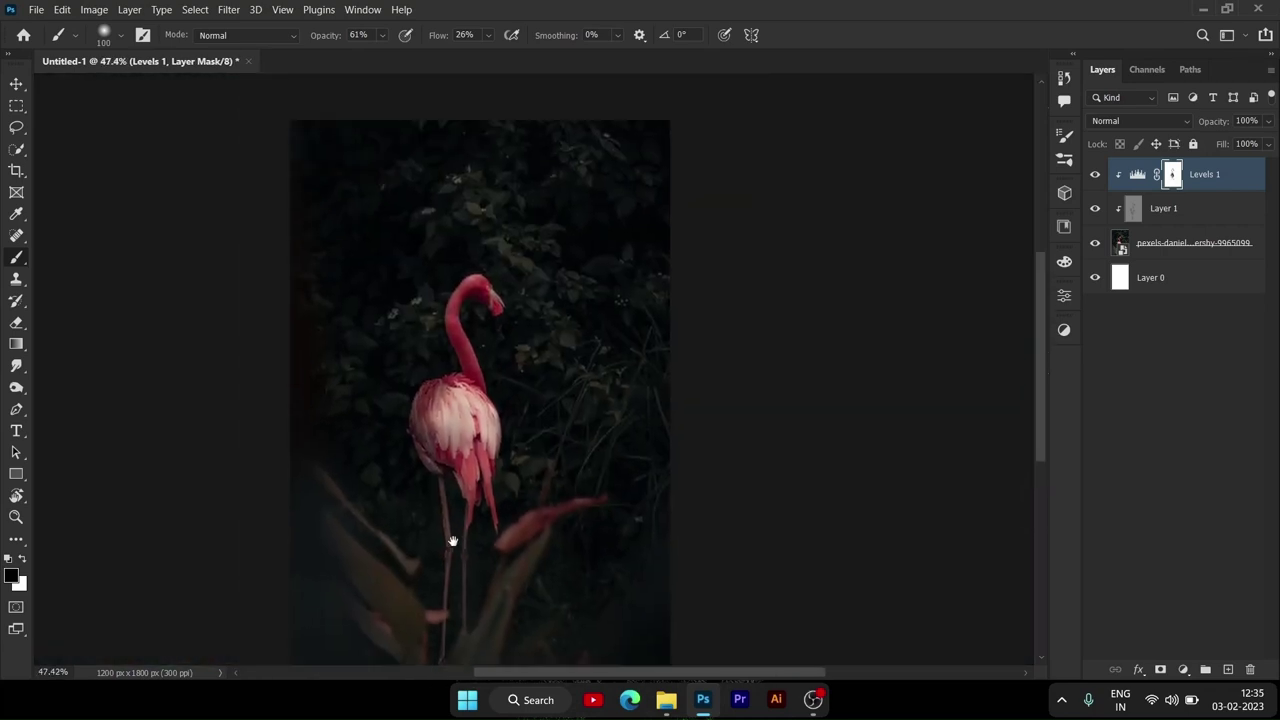
pyautogui.scroll(3, 440, 460)
pyautogui.scroll(3, 391, 306)
pyautogui.scroll(3, 429, 320)
pyautogui.scroll(1, 436, 316)
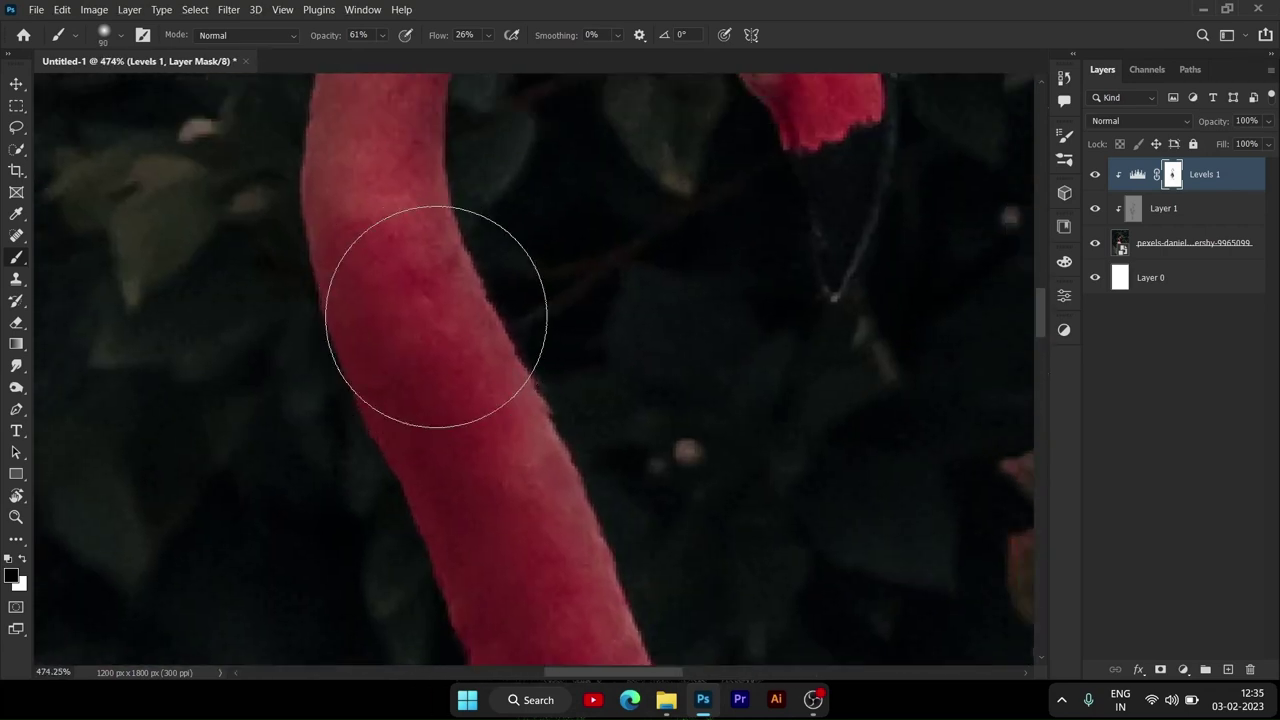
# Step: Touch up the flamingo's neck with a finer brush on the Levels mask
pyautogui.press('[')
pyautogui.press('[')
pyautogui.press('[')
pyautogui.hscroll(2, 451, 437)
pyautogui.scroll(-3, 543, 657)
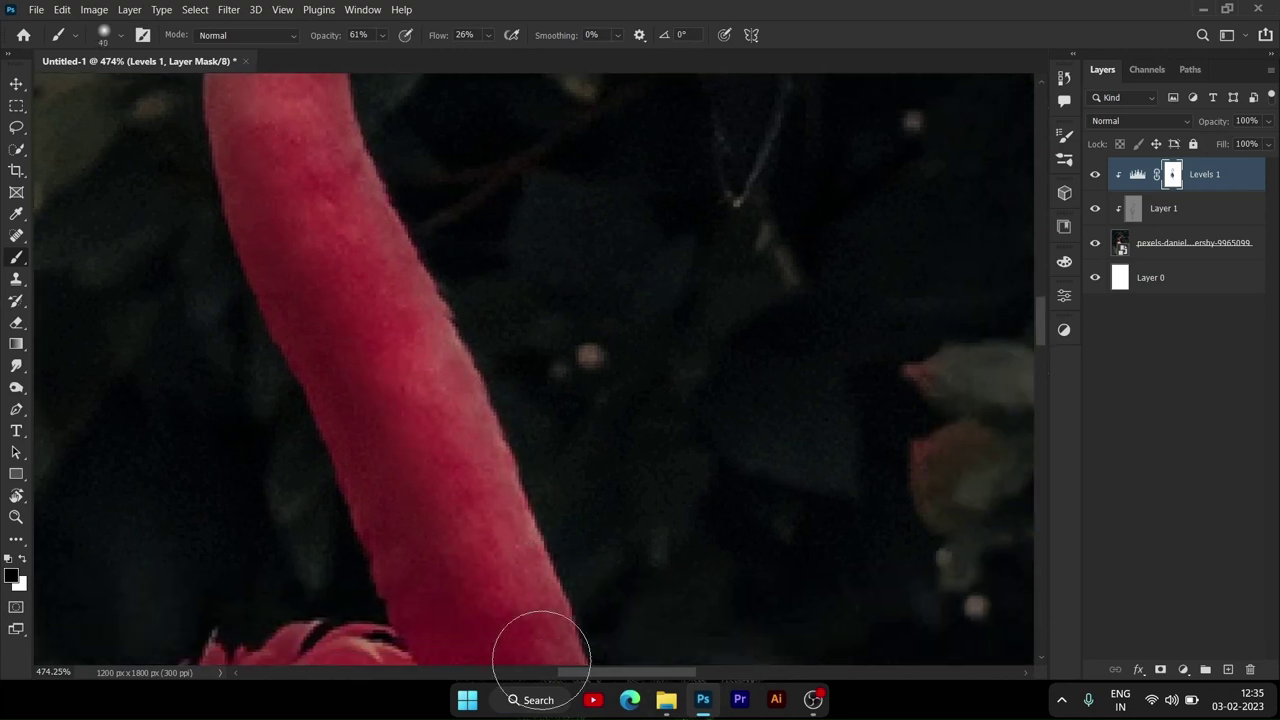
pyautogui.scroll(-2, 466, 480)
pyautogui.scroll(5, 316, 416)
pyautogui.scroll(2, 314, 257)
pyautogui.scroll(3, 277, 534)
pyautogui.hscroll(-1, 277, 534)
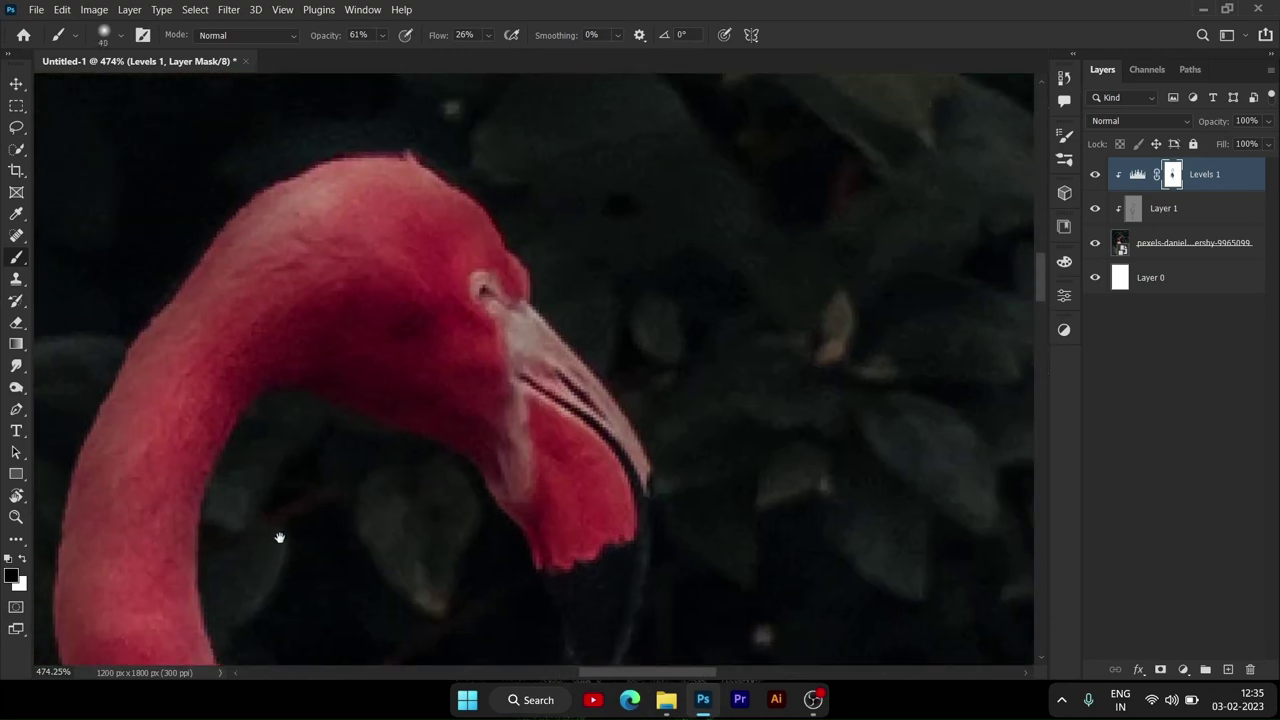
pyautogui.scroll(-1, 576, 478)
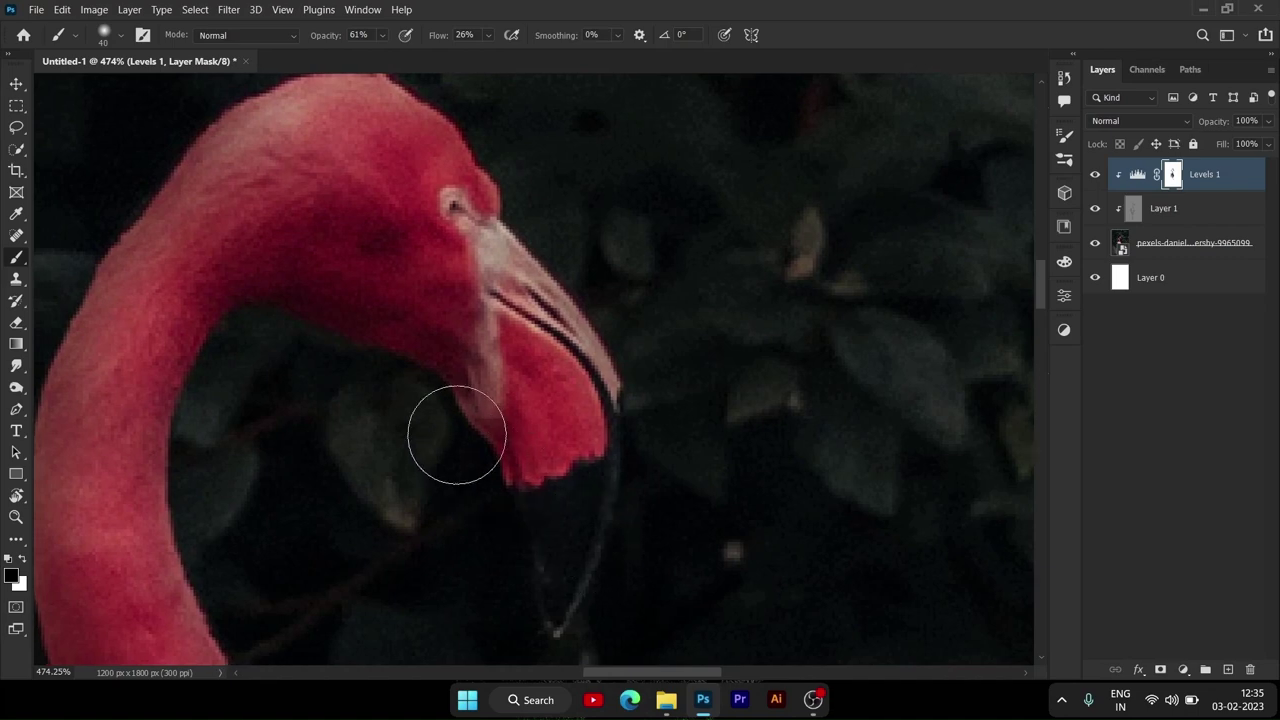
pyautogui.scroll(-3, 451, 437)
pyautogui.scroll(1, 399, 316)
pyautogui.scroll(5, 399, 316)
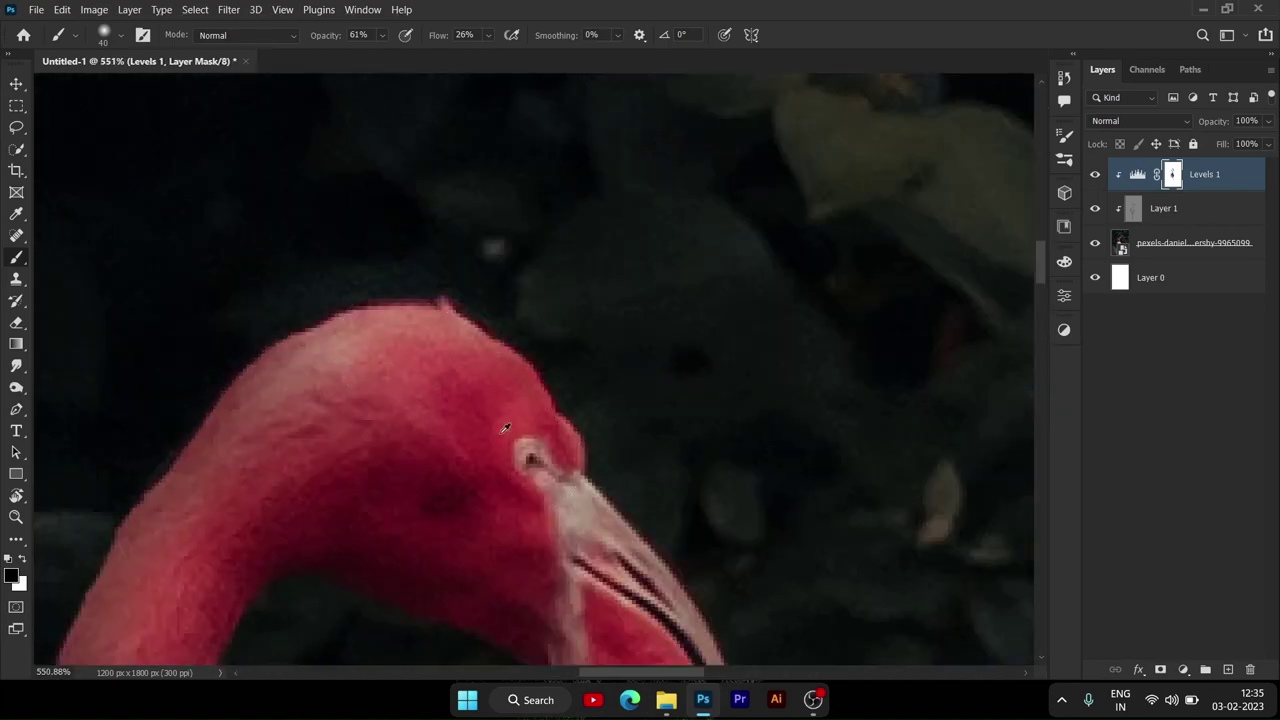
pyautogui.scroll(-3, 505, 428)
pyautogui.scroll(-2, 510, 400)
pyautogui.scroll(-2, 514, 423)
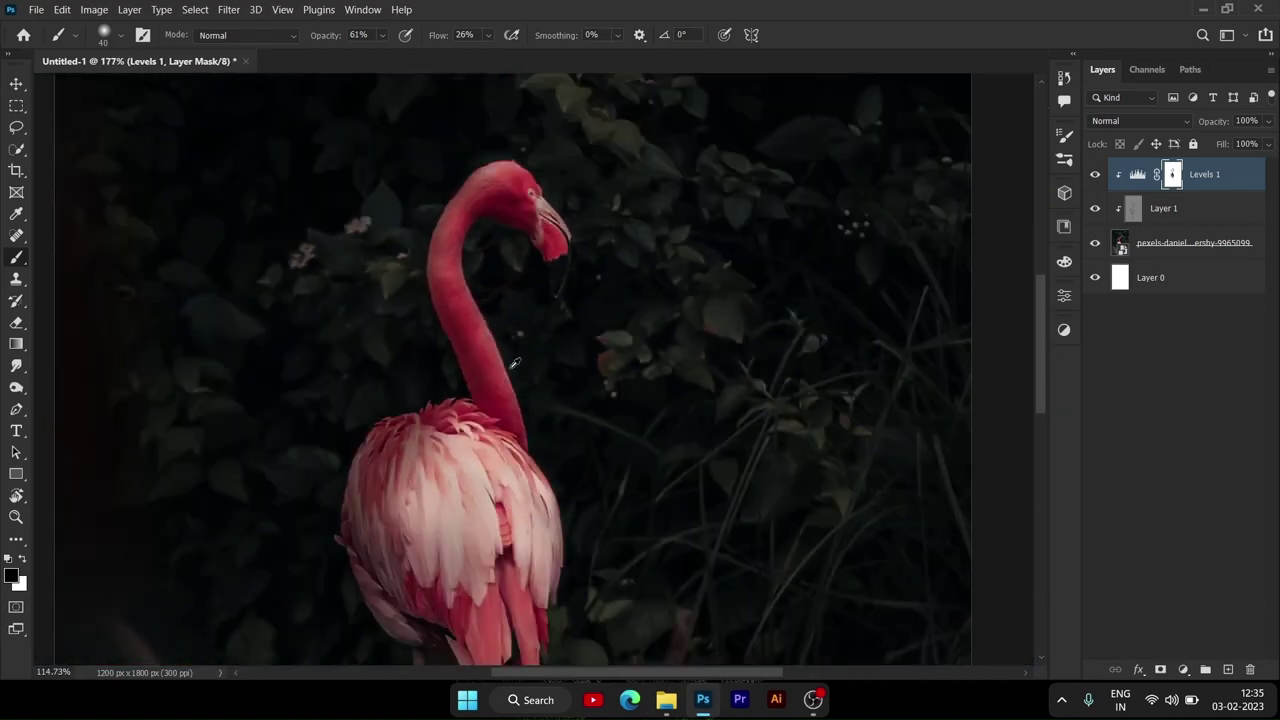
pyautogui.scroll(-2, 515, 363)
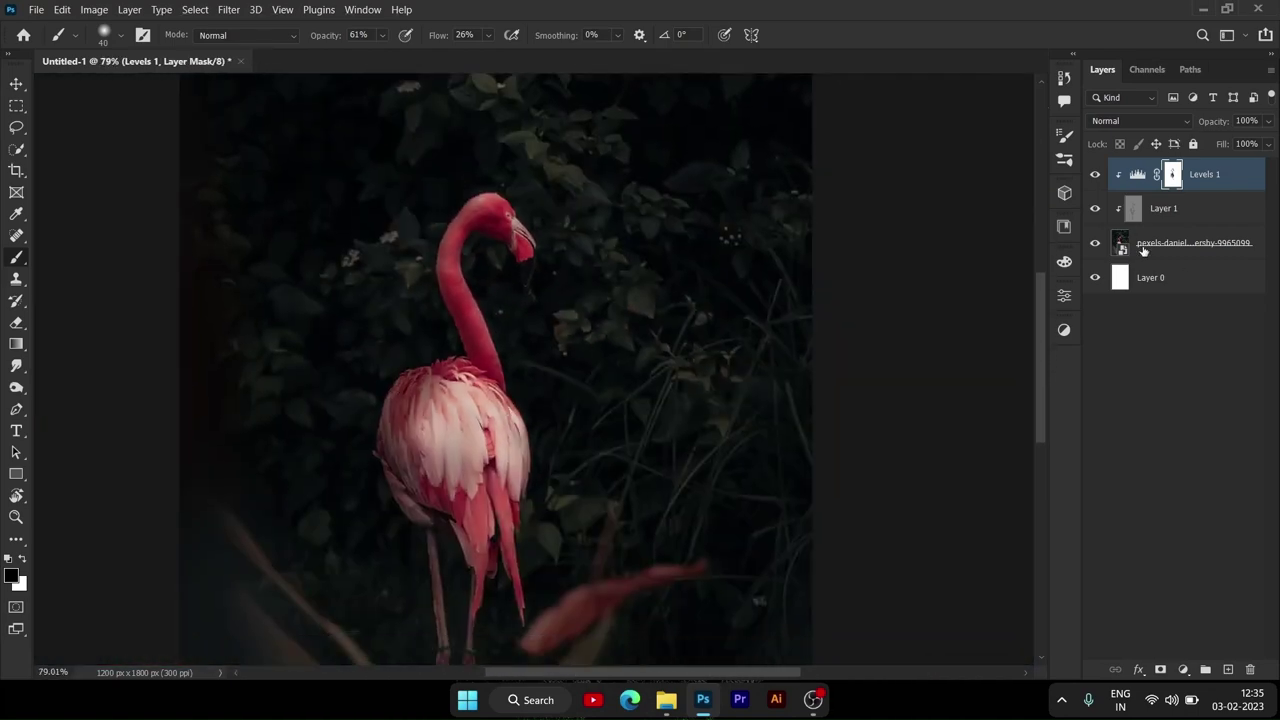
pyautogui.click(1229, 205)
# Step: Switch to the Dodge tool and zoom in on the flamingo's head
pyautogui.rightClick(16, 388)
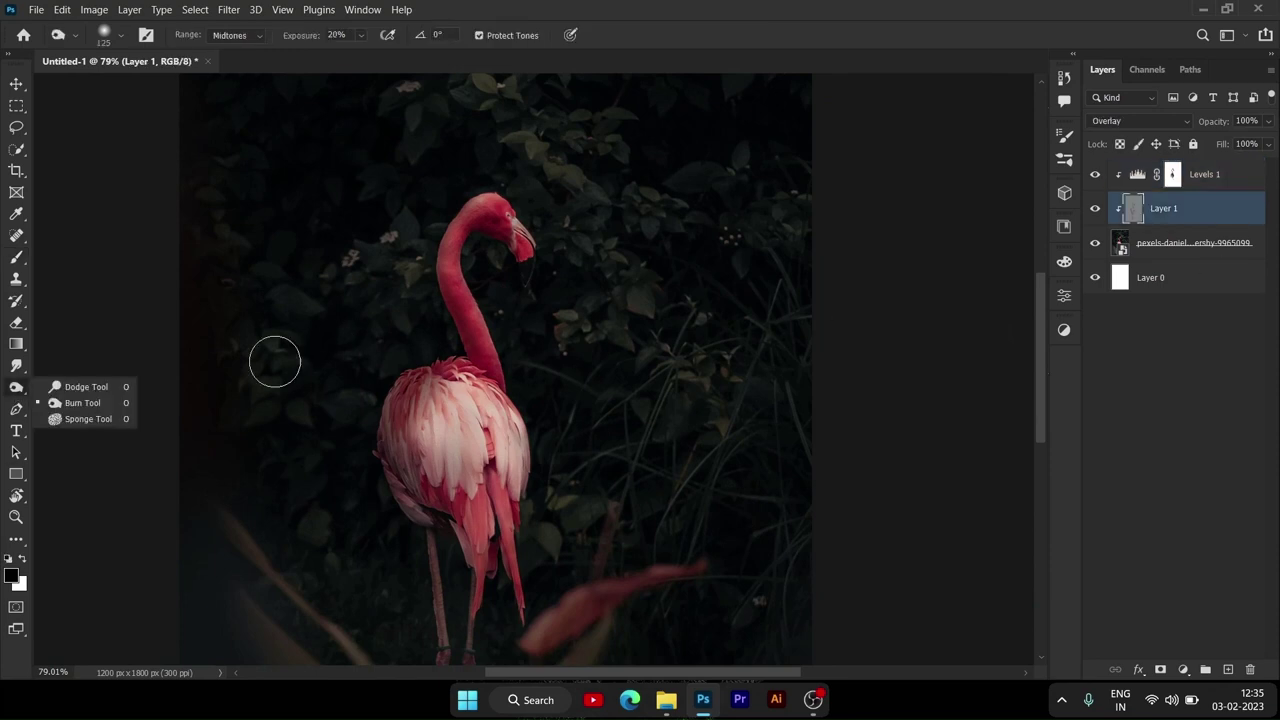
pyautogui.click(75, 383)
pyautogui.scroll(1, 509, 283)
pyautogui.scroll(2, 509, 283)
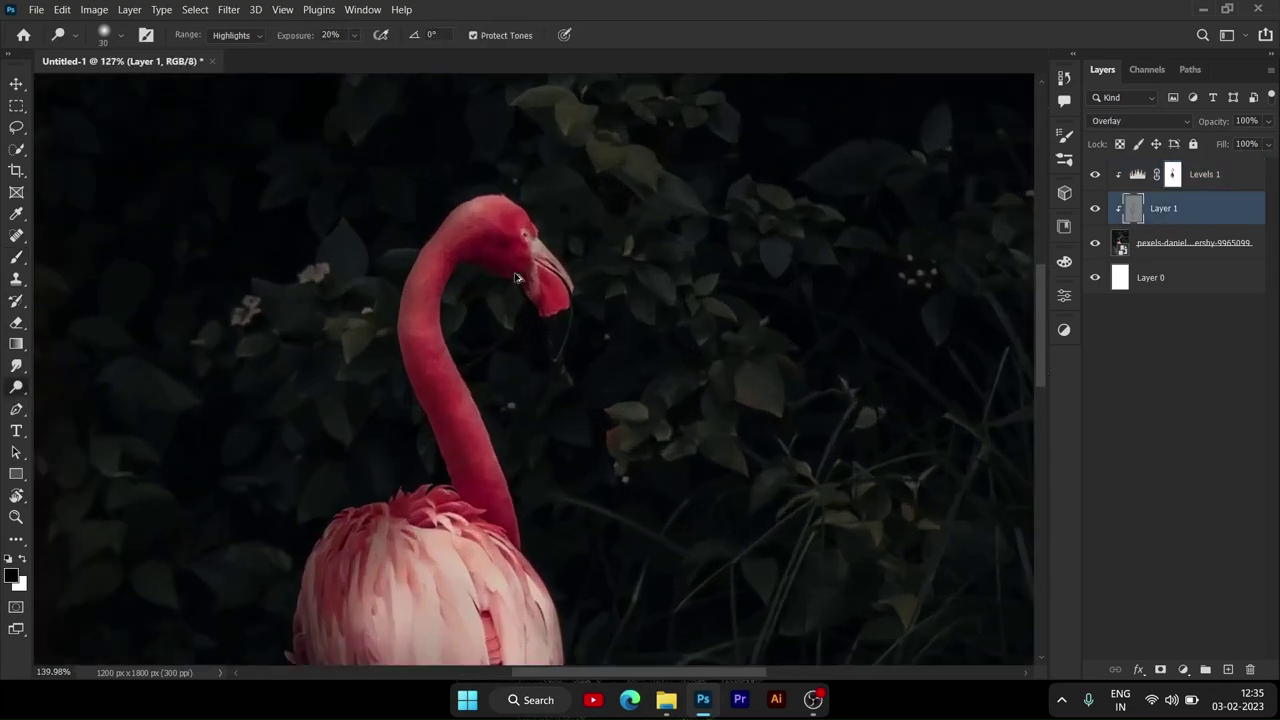
pyautogui.scroll(3, 515, 260)
pyautogui.scroll(2, 529, 229)
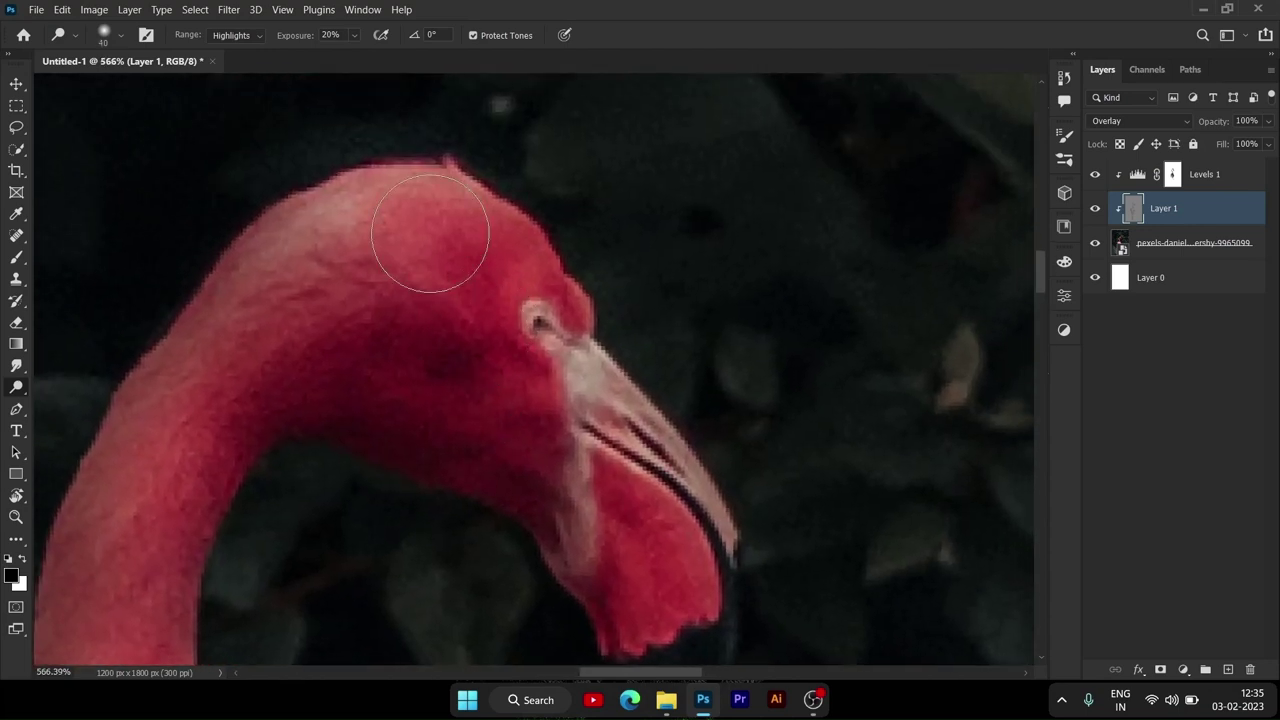
# Step: Dodge the top of the flamingo's head and the beak-tip edge, redoing one stroke
pyautogui.moveTo(430, 233)
pyautogui.mouseDown()
pyautogui.moveTo(507, 240)
pyautogui.moveTo(686, 486)
pyautogui.mouseUp()
pyautogui.scroll(-3, 686, 486)
pyautogui.moveTo(640, 380); pyautogui.dragTo(675, 514)
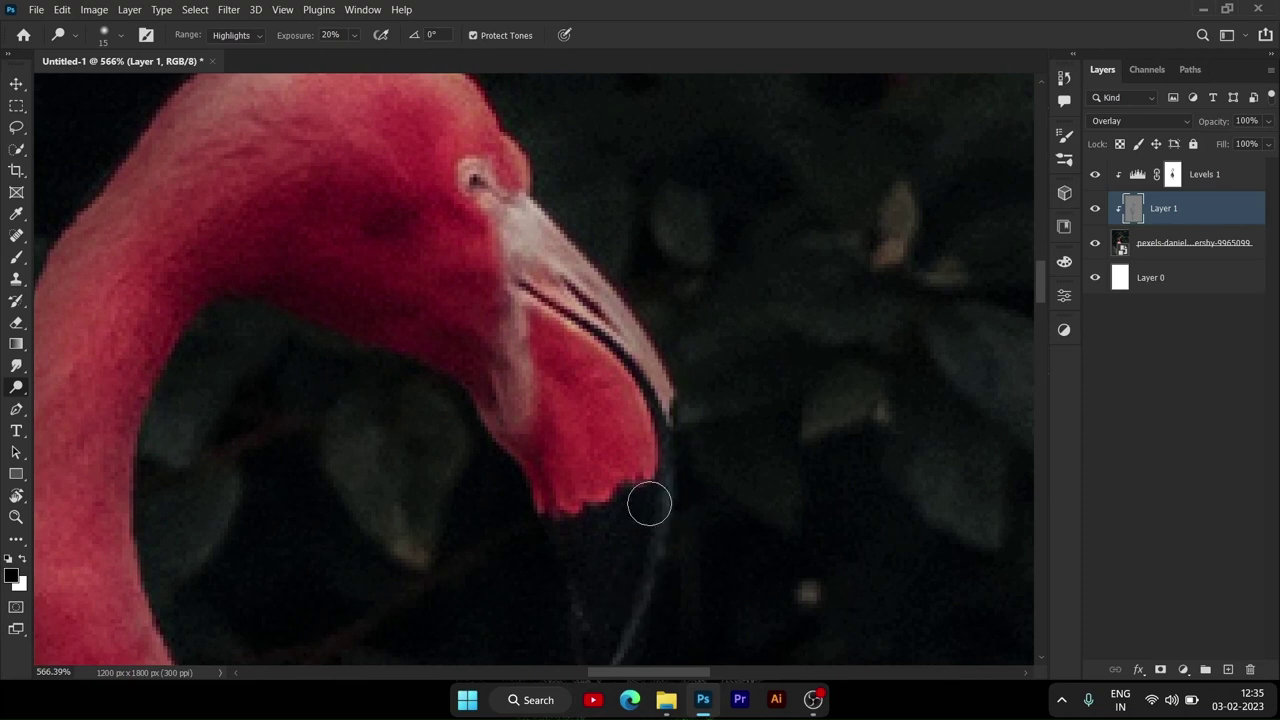
pyautogui.scroll(-3, 645, 530)
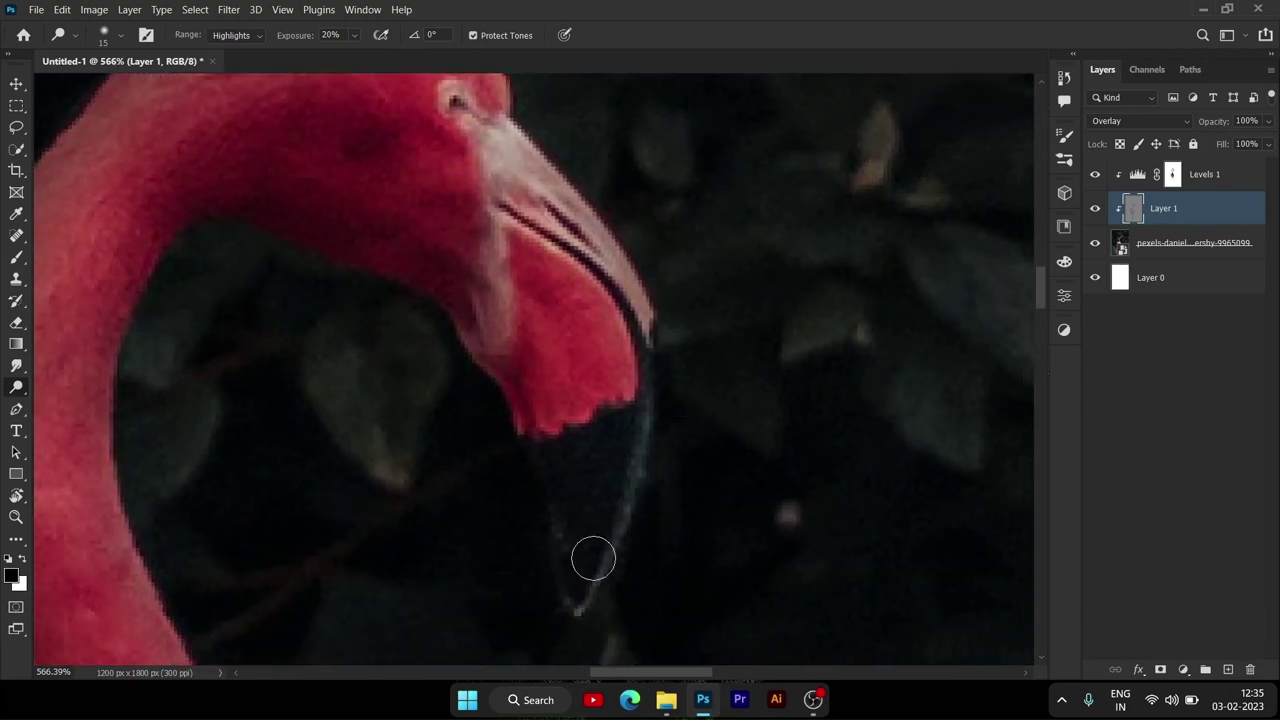
pyautogui.moveTo(512, 272); pyautogui.dragTo(515, 472)
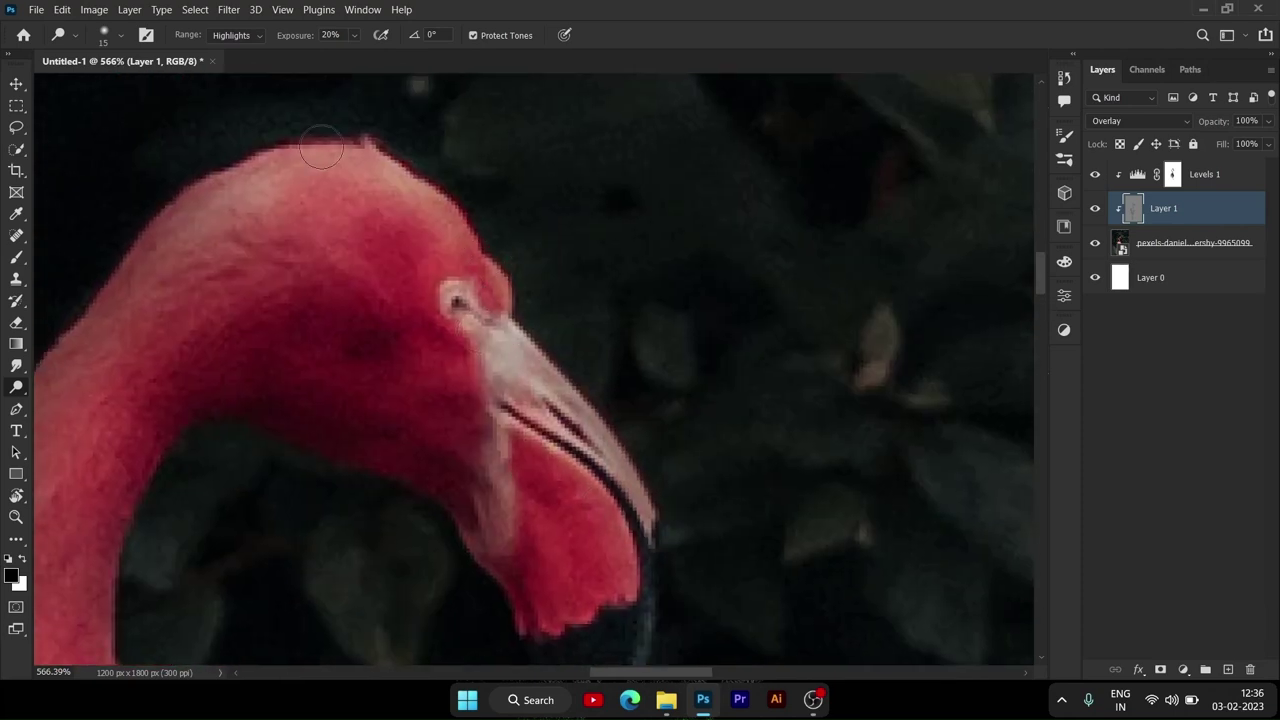
pyautogui.moveTo(228, 177)
pyautogui.mouseDown()
pyautogui.moveTo(414, 208)
pyautogui.moveTo(490, 300)
pyautogui.mouseUp()
pyautogui.hotkey('ctrl', 'z')
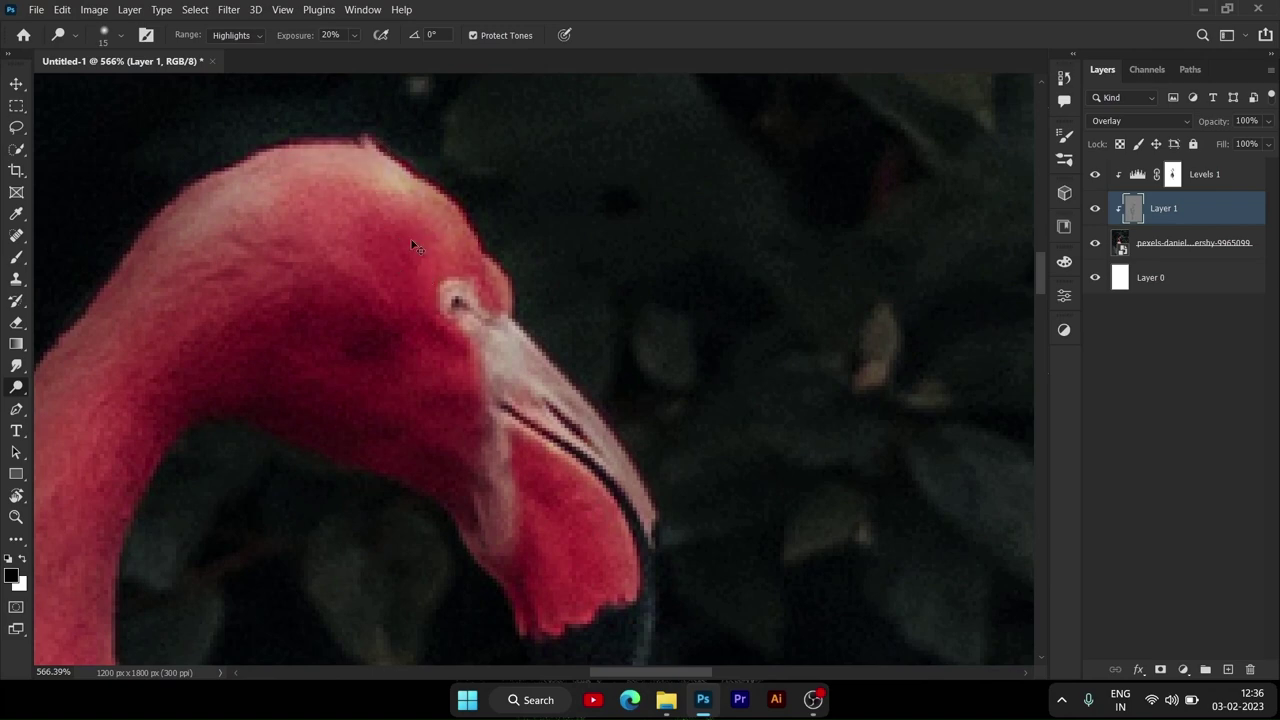
pyautogui.moveTo(340, 160); pyautogui.dragTo(395, 188)
# Step: Zoom out and pan down to the flamingo's tail feathers
pyautogui.keyDown('alt'); pyautogui.scroll(-5, 460, 414); pyautogui.keyUp('alt')
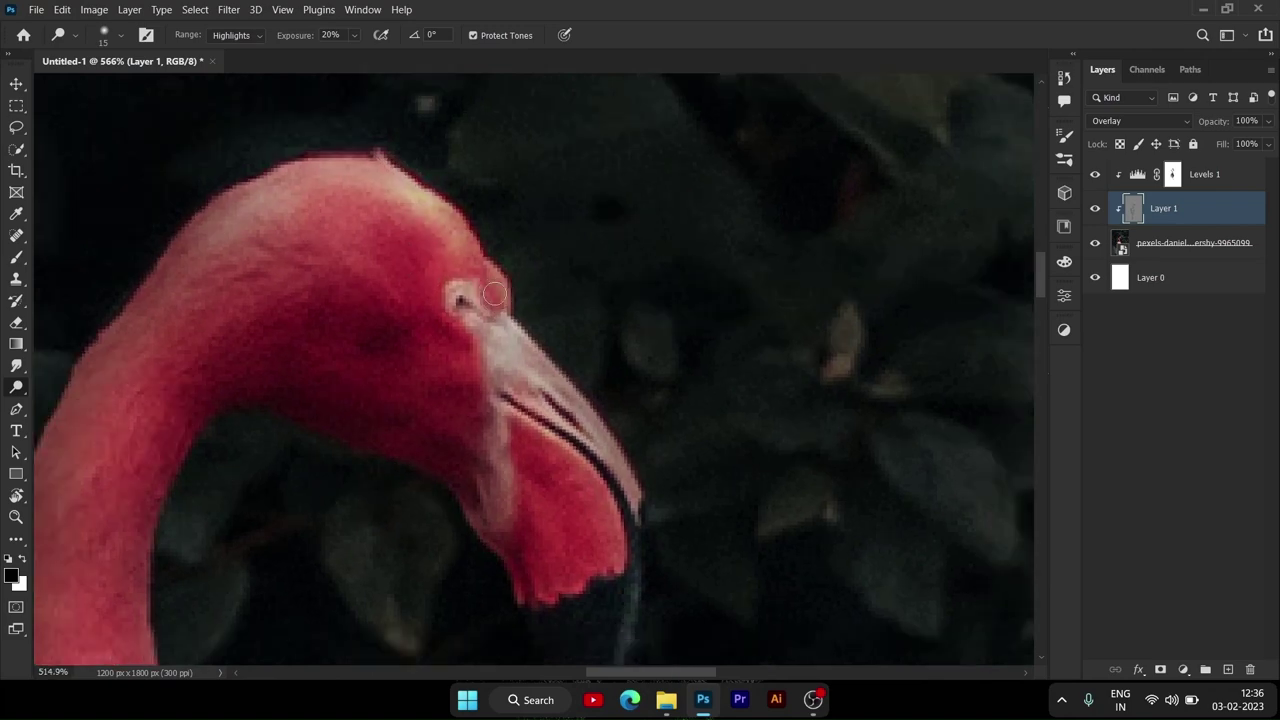
pyautogui.keyDown('alt'); pyautogui.scroll(5, 460, 414); pyautogui.keyUp('alt')
pyautogui.keyDown('alt'); pyautogui.scroll(2, 431, 183); pyautogui.keyUp('alt')
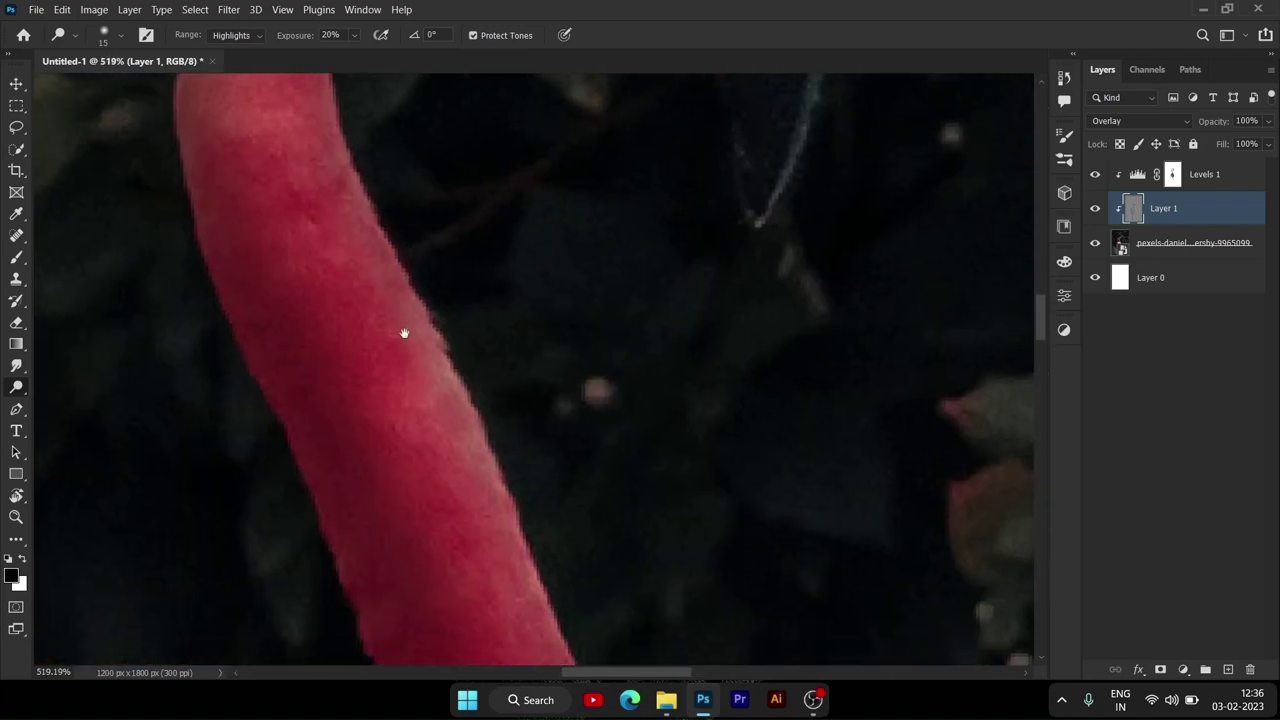
pyautogui.scroll(-3, 480, 443)
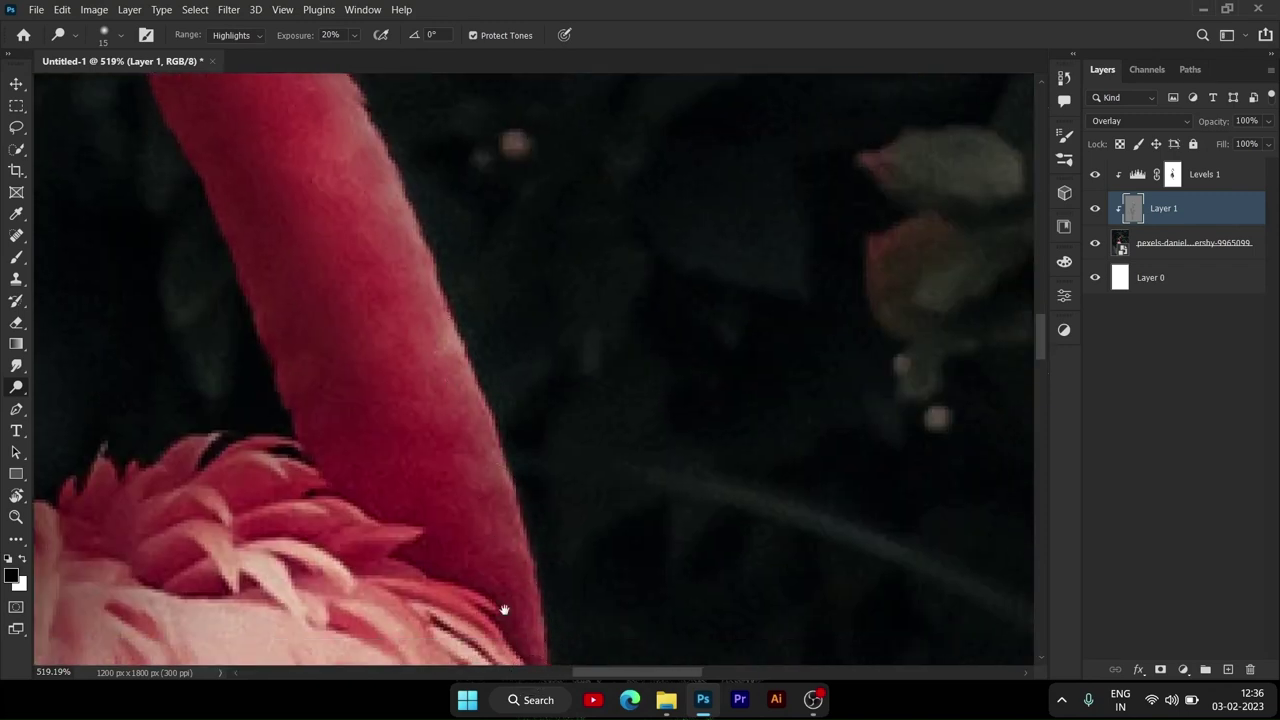
pyautogui.scroll(-4, 504, 610)
pyautogui.scroll(-1, 514, 600)
pyautogui.keyDown('alt'); pyautogui.scroll(-1, 506, 379); pyautogui.keyUp('alt')
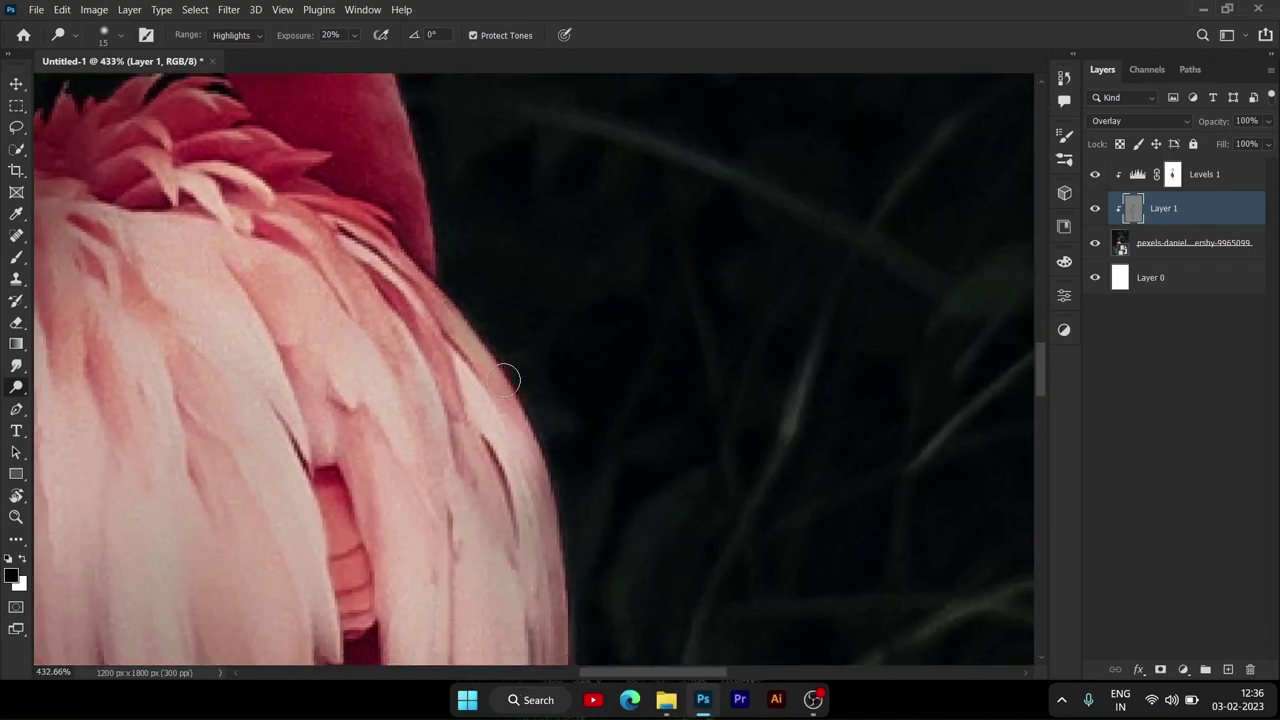
pyautogui.scroll(-2, 500, 400)
pyautogui.scroll(-2, 486, 422)
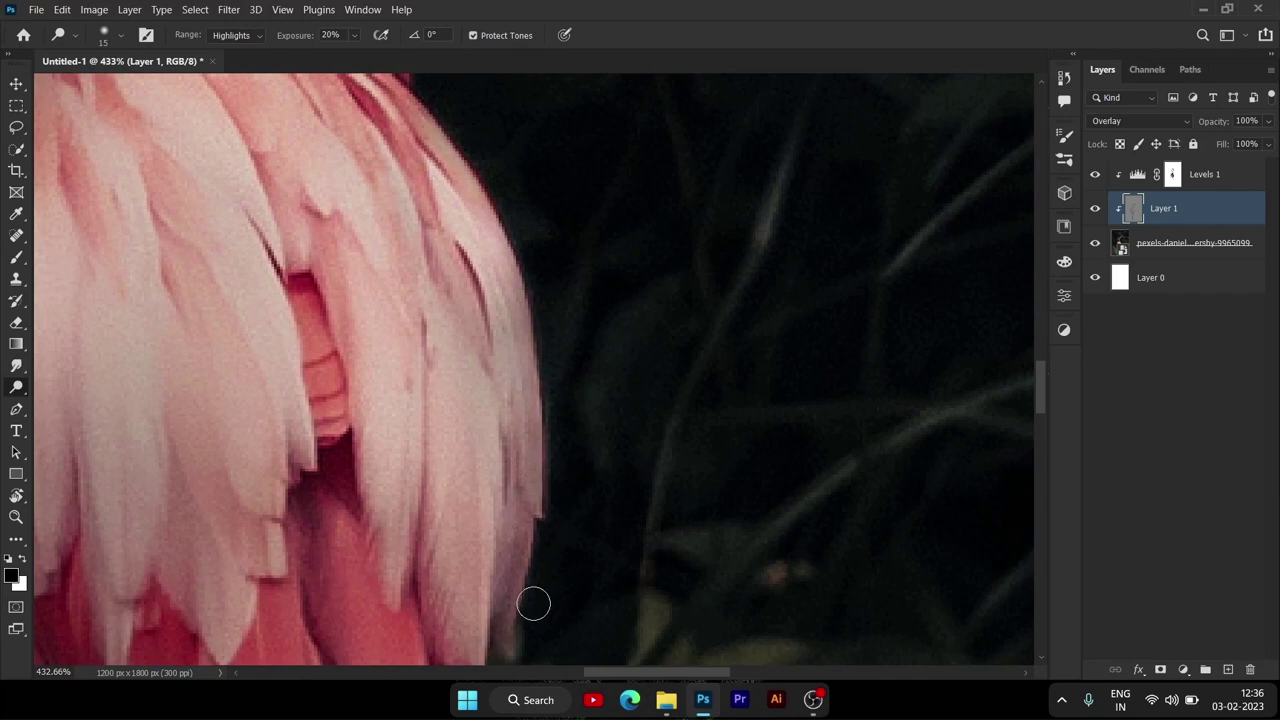
pyautogui.scroll(-2, 451, 562)
pyautogui.scroll(-2, 482, 593)
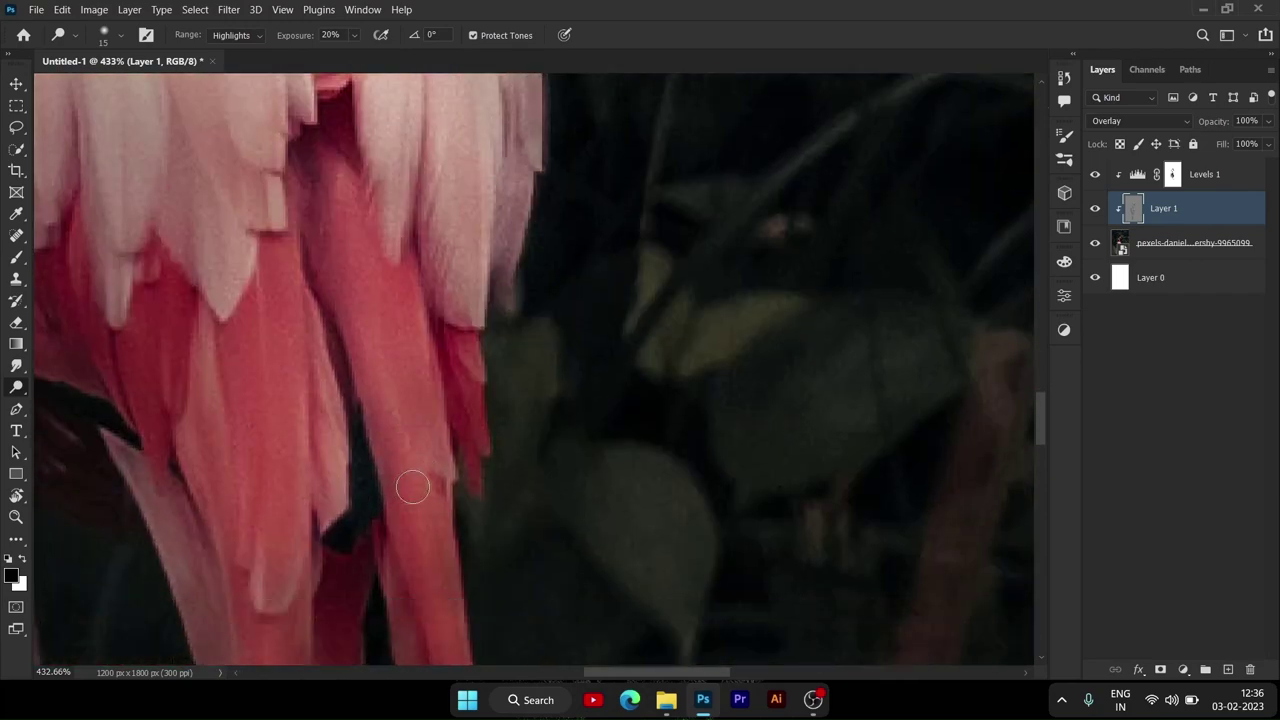
pyautogui.scroll(-2, 414, 486)
pyautogui.keyDown('alt'); pyautogui.scroll(-1, 451, 420); pyautogui.keyUp('alt')
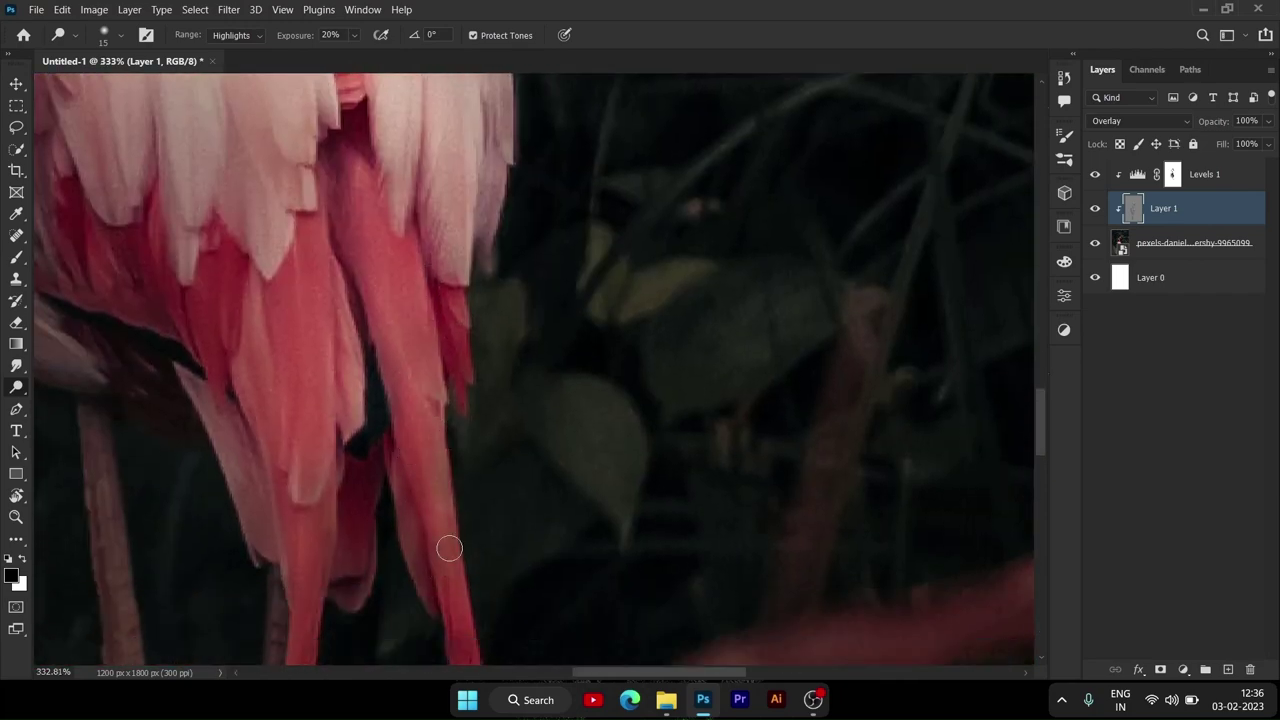
pyautogui.scroll(-1, 449, 548)
pyautogui.moveTo(327, 537); pyautogui.dragTo(409, 563)
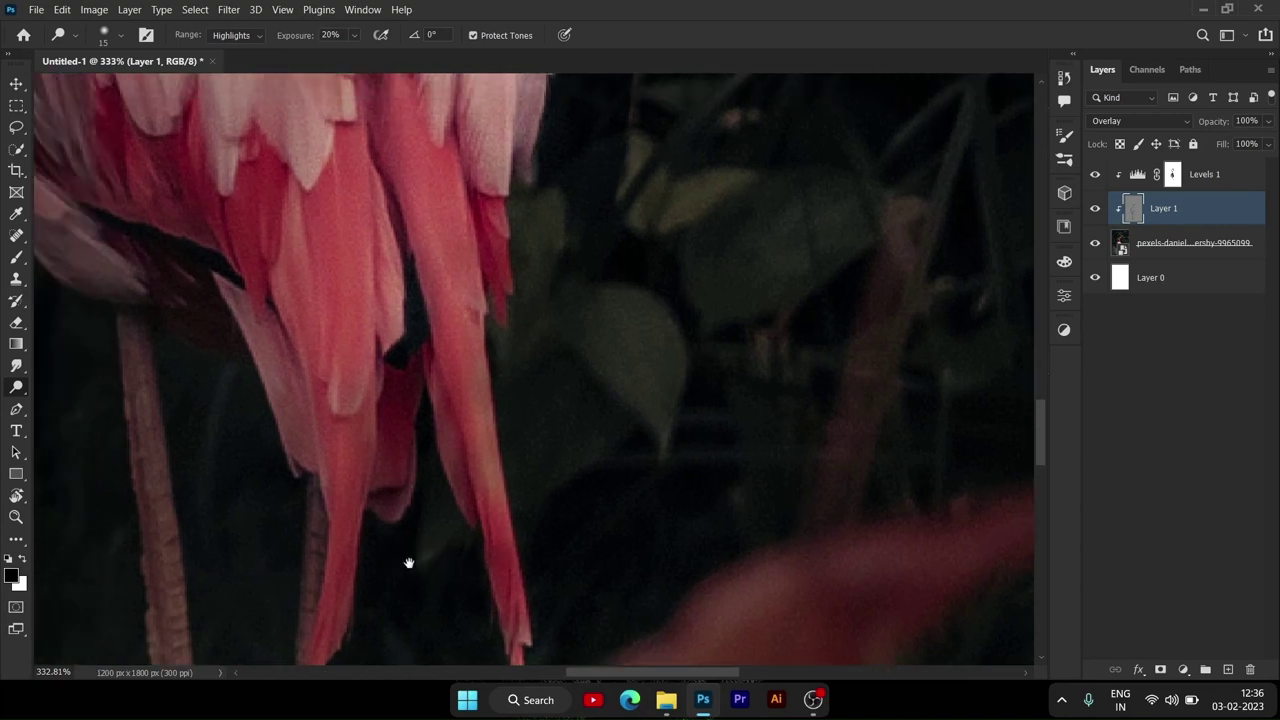
pyautogui.scroll(1, 363, 445)
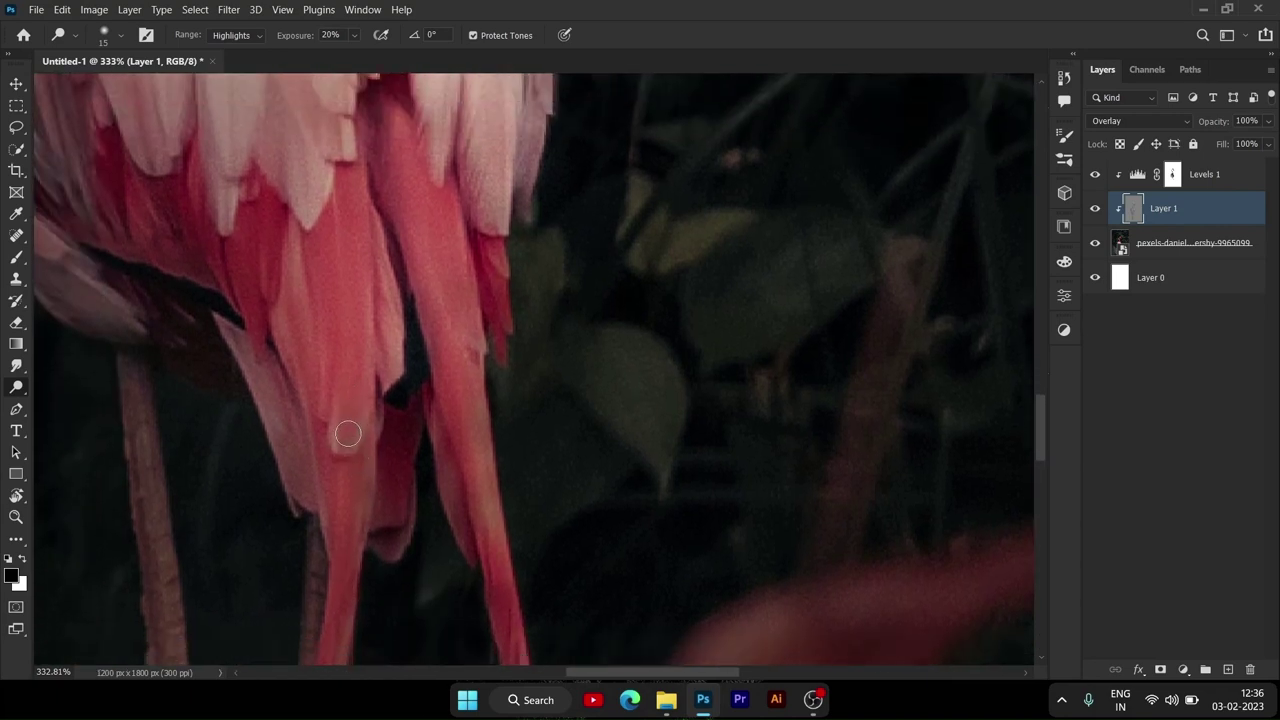
pyautogui.keyDown('alt'); pyautogui.scroll(-5, 375, 500); pyautogui.keyUp('alt')
pyautogui.keyDown('alt'); pyautogui.scroll(1, 380, 520); pyautogui.keyUp('alt')
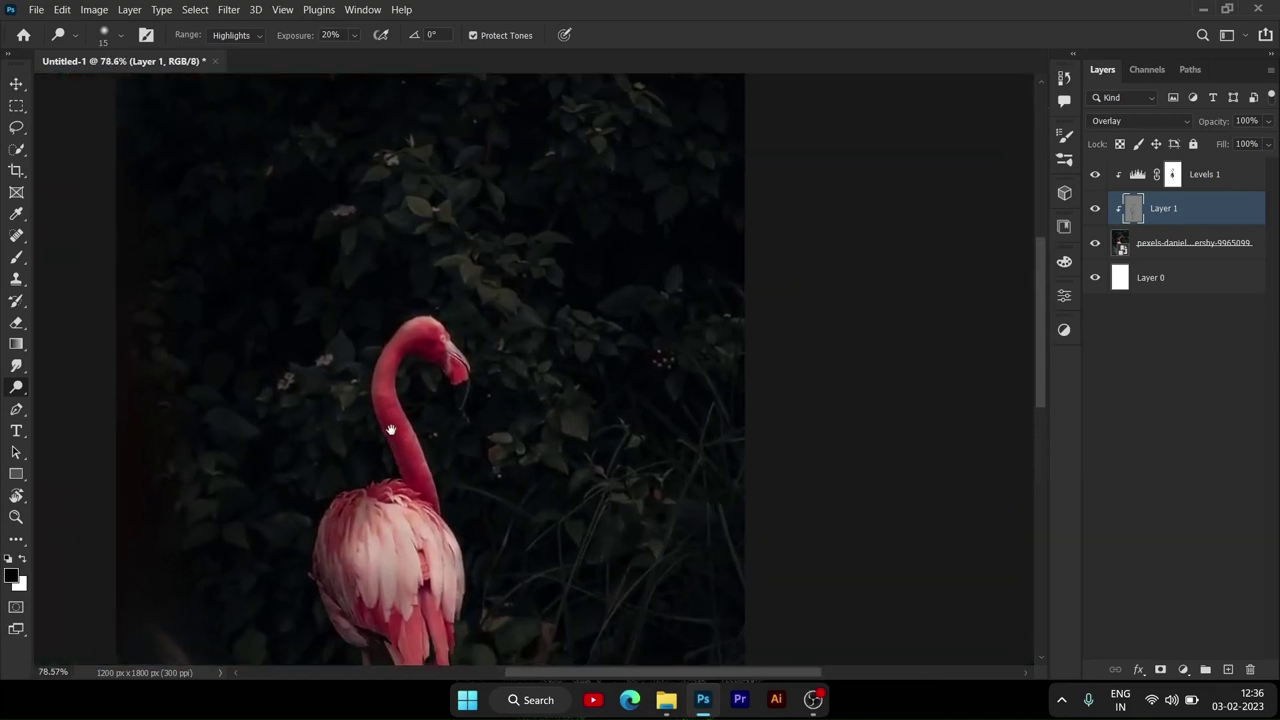
pyautogui.keyDown('alt'); pyautogui.scroll(-3, 389, 425); pyautogui.keyUp('alt')
# Step: Add a Color Balance layer with midtones at Cyan/Red +4 and Yellow/Blue +9
pyautogui.click(1239, 176)
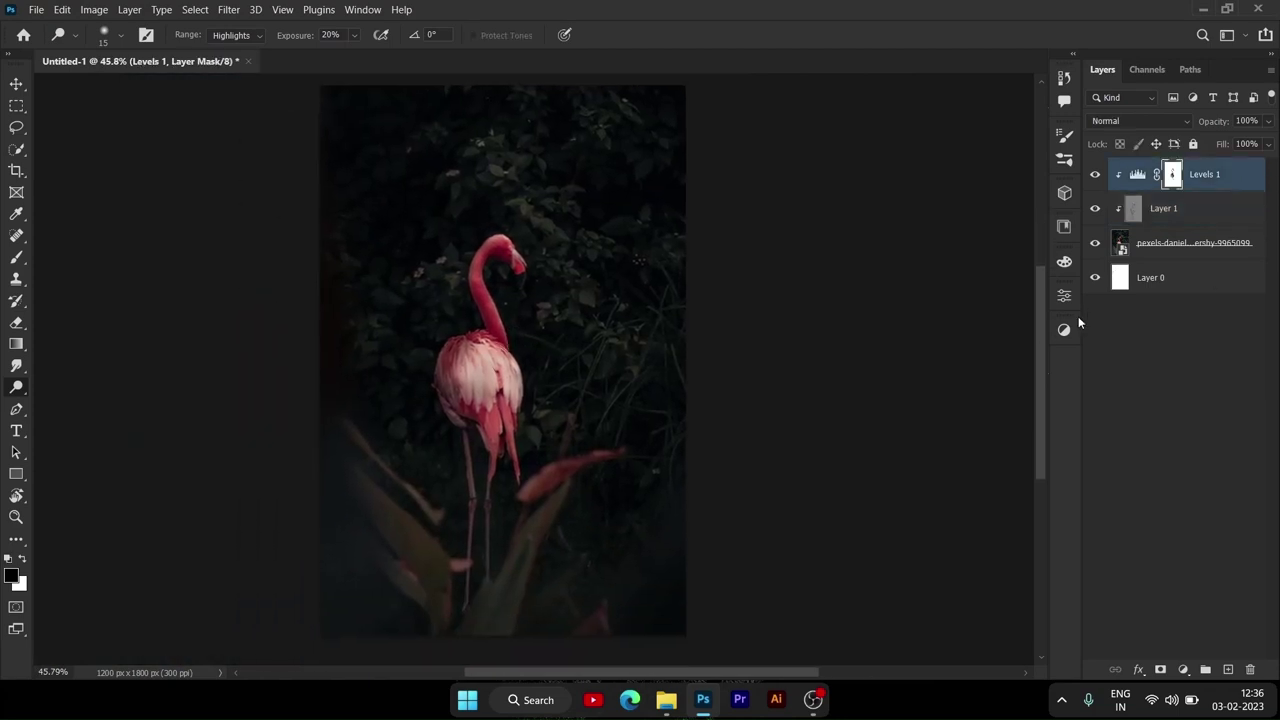
pyautogui.click(1064, 329)
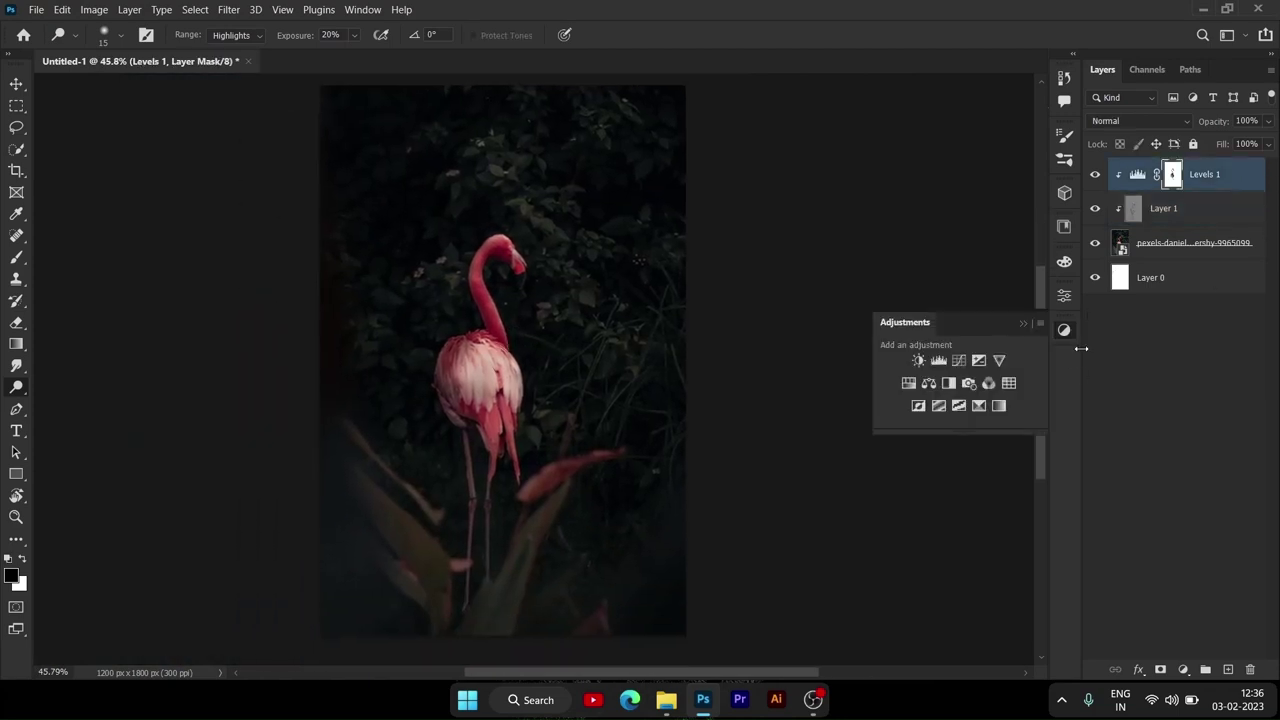
pyautogui.click(928, 383)
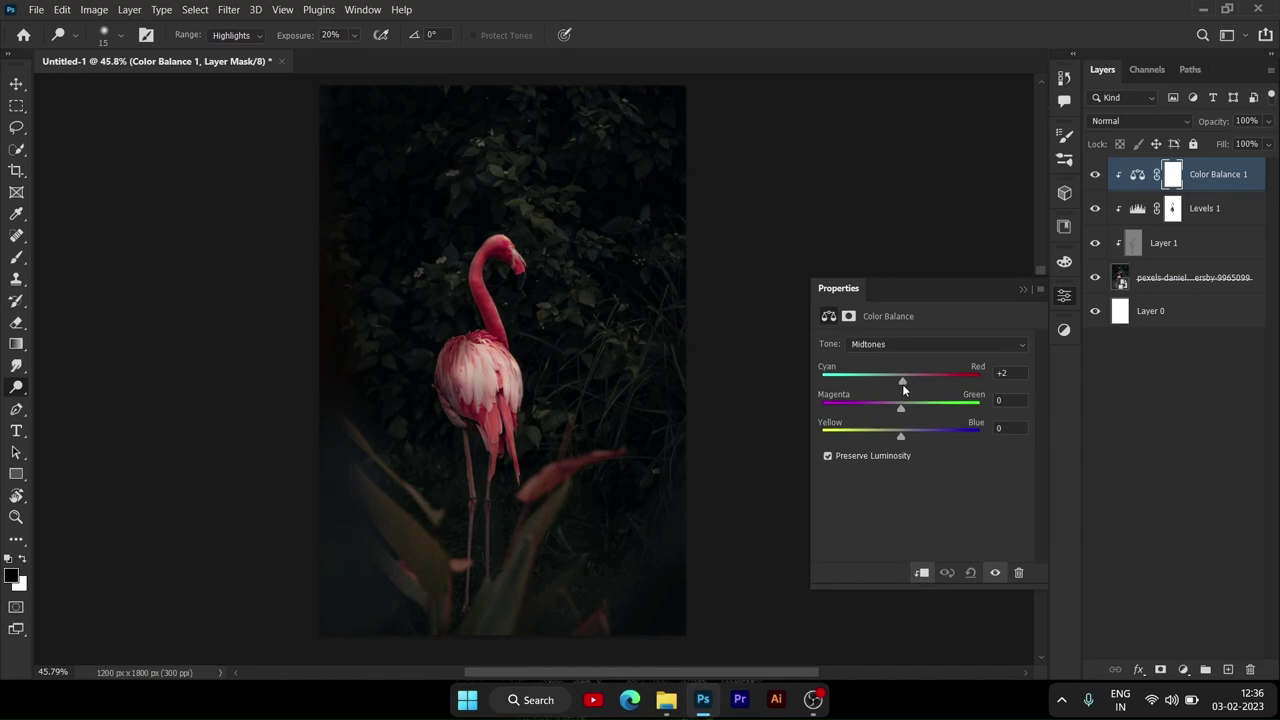
pyautogui.moveTo(902, 381)
pyautogui.mouseDown()
pyautogui.moveTo(904, 404)
pyautogui.moveTo(901, 391)
pyautogui.mouseUp()
pyautogui.moveTo(894, 436); pyautogui.dragTo(907, 437)
pyautogui.click(1064, 295)
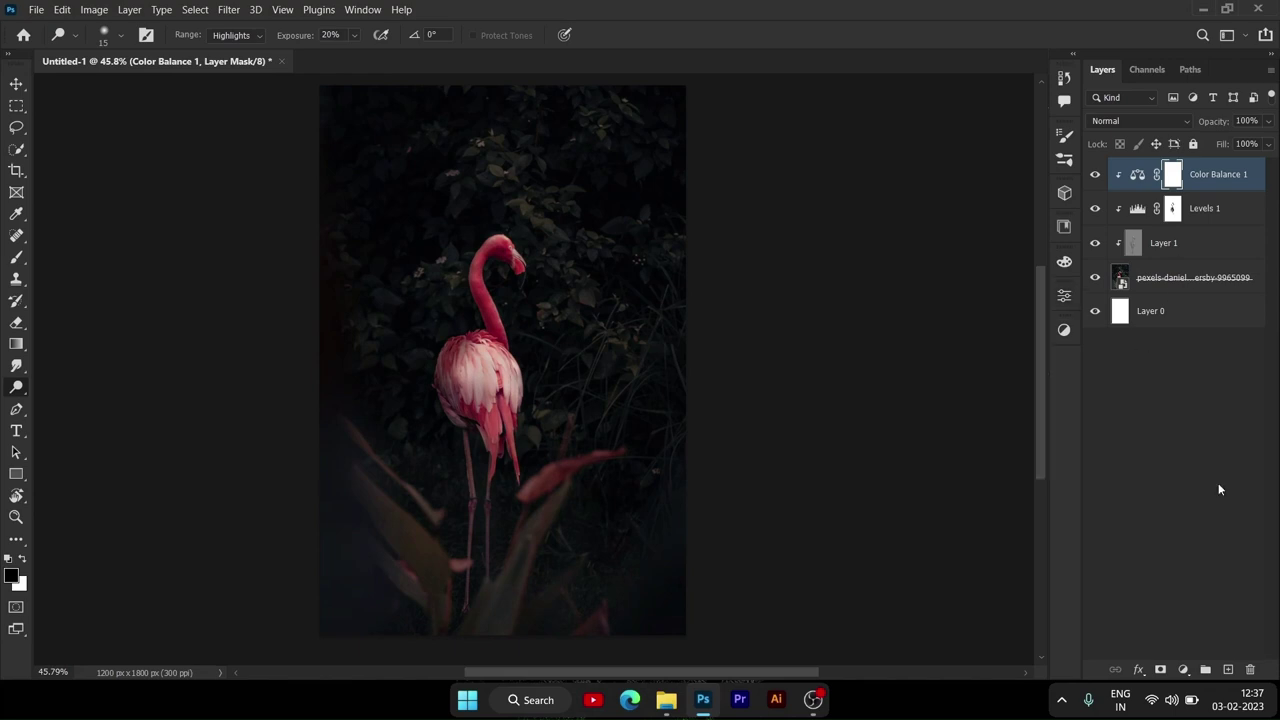
# Step: Add a Curves layer above Levels 1 with a darkening S-curve
pyautogui.hotkey('alt', '[')
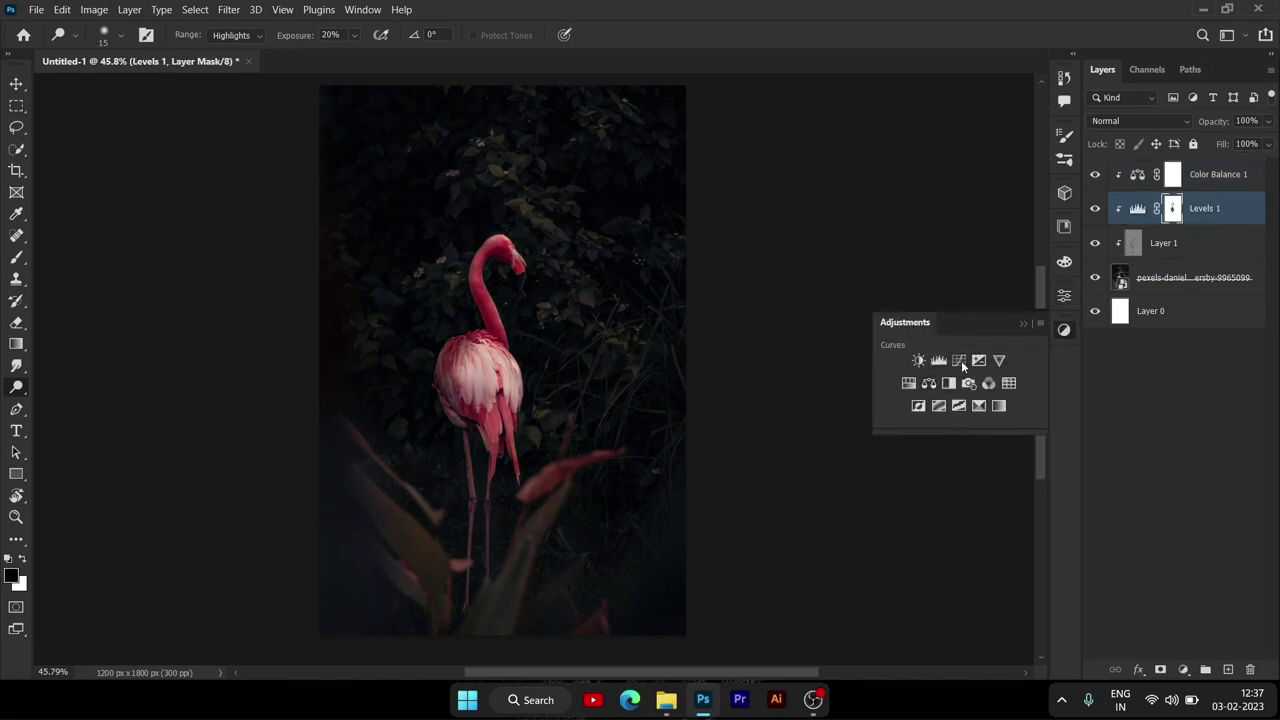
pyautogui.click(959, 360)
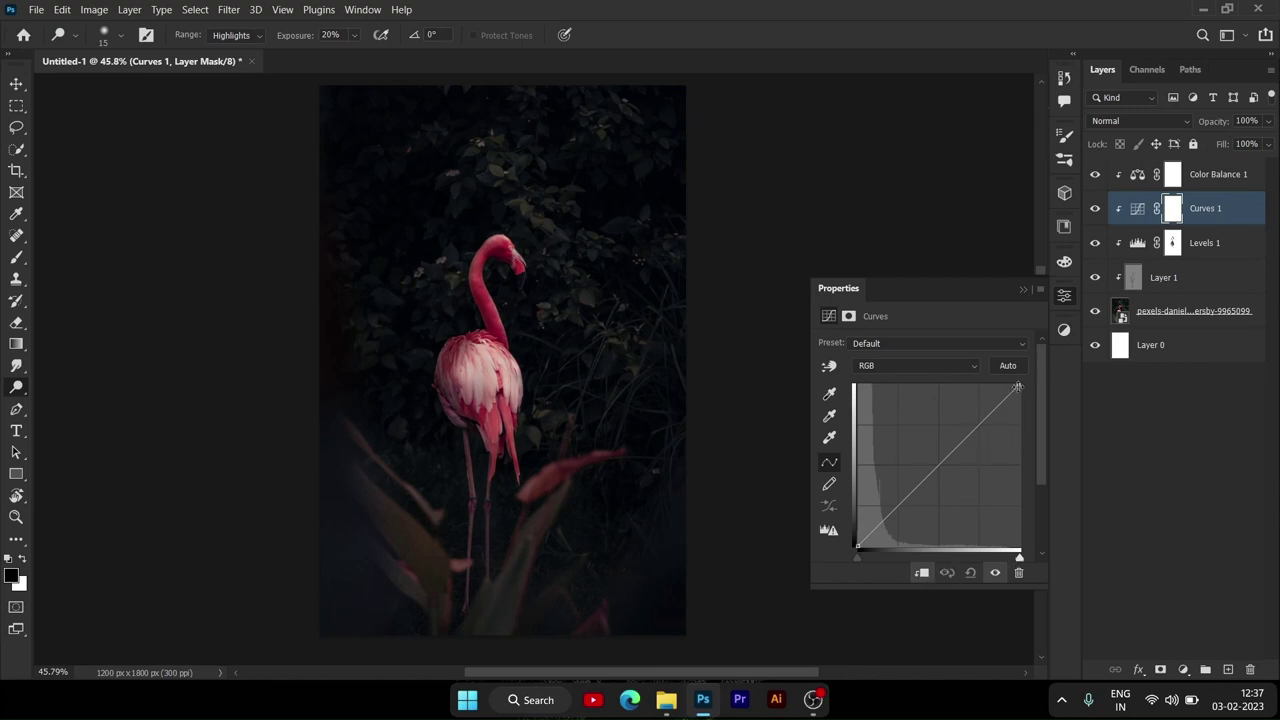
pyautogui.moveTo(1018, 386)
pyautogui.mouseDown()
pyautogui.moveTo(1013, 416)
pyautogui.moveTo(1013, 387)
pyautogui.mouseUp()
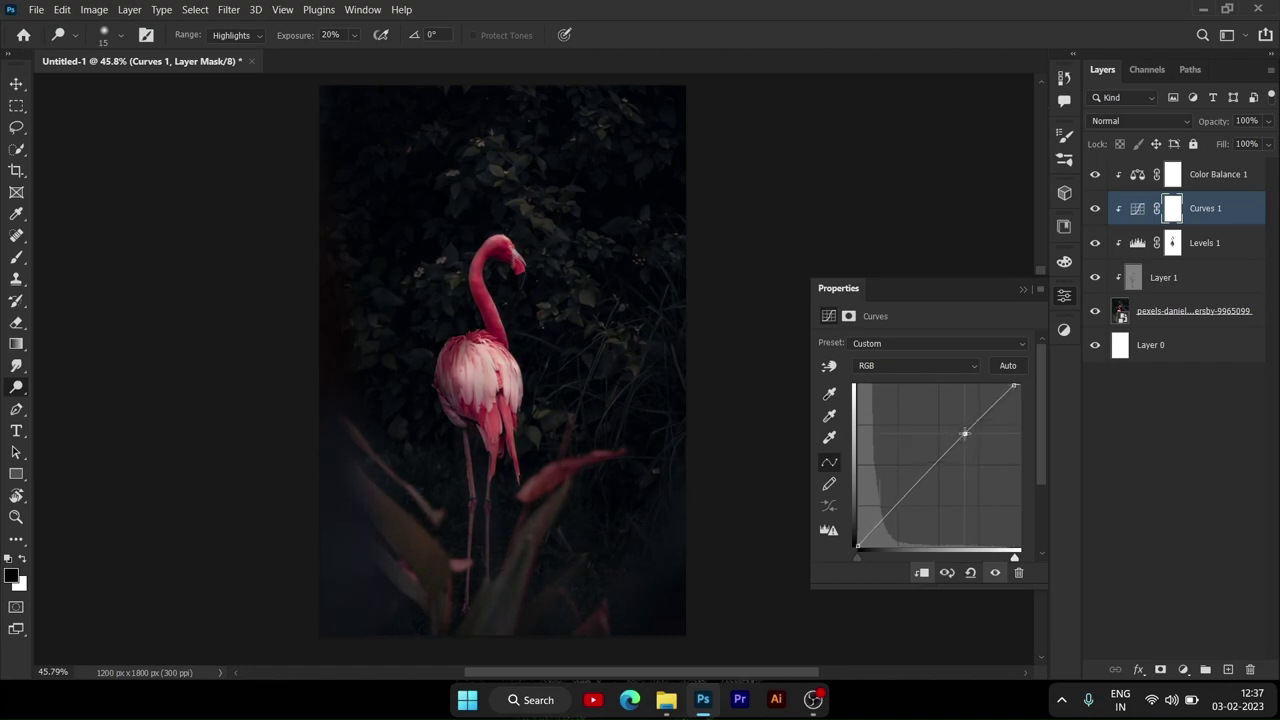
pyautogui.moveTo(918, 476); pyautogui.dragTo(929, 481)
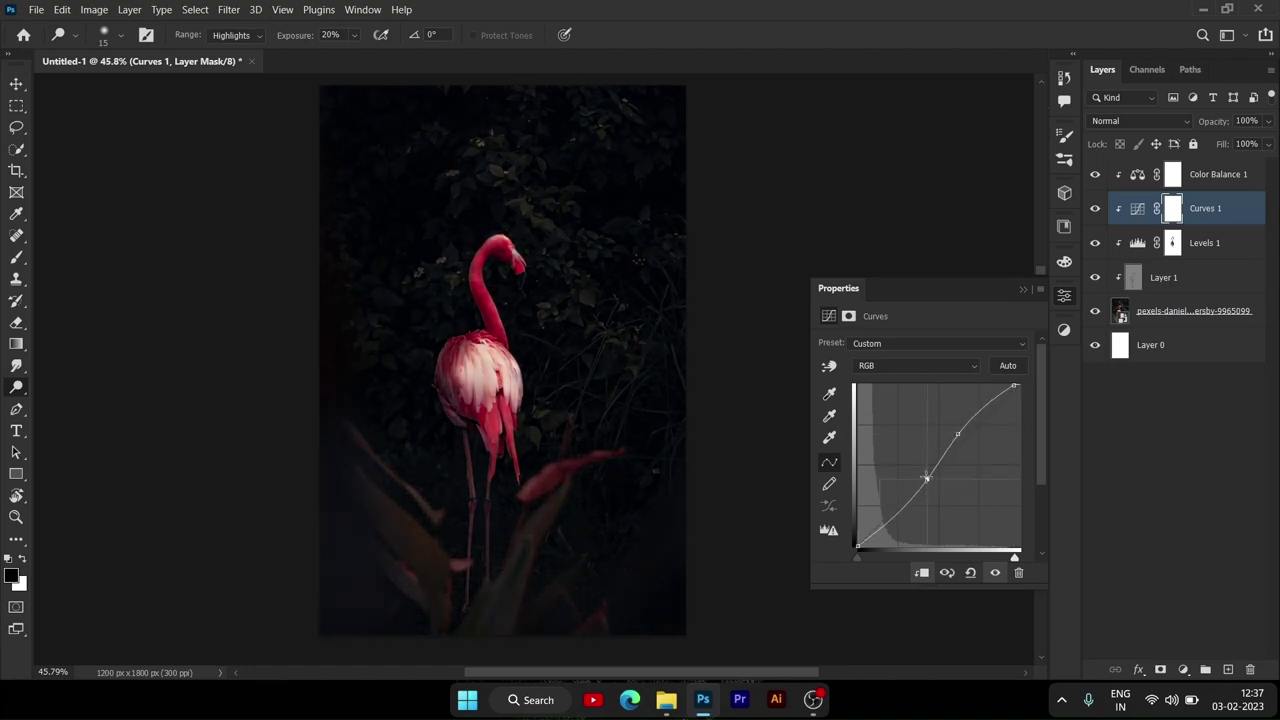
pyautogui.click(1023, 289)
pyautogui.doubleClick(1146, 243)
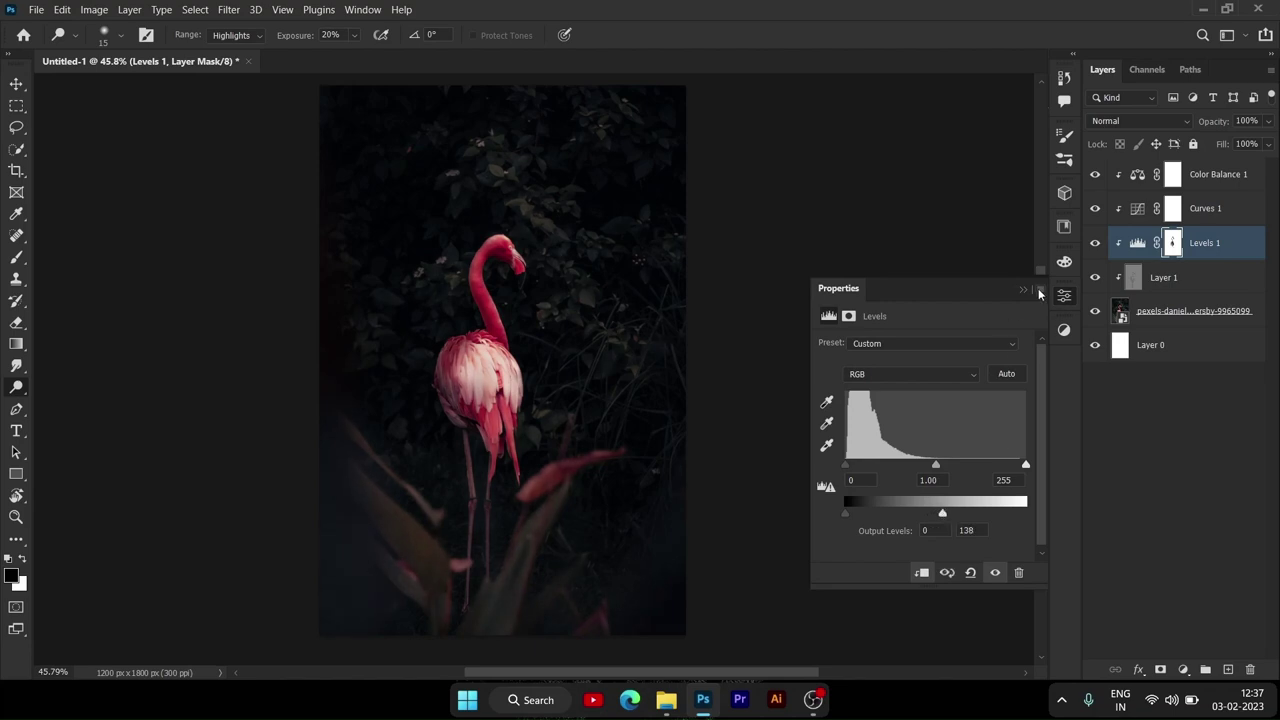
# Step: Close the Levels properties and switch to the Brush tool
pyautogui.click(1024, 290)
pyautogui.scroll(-2, 622, 480)
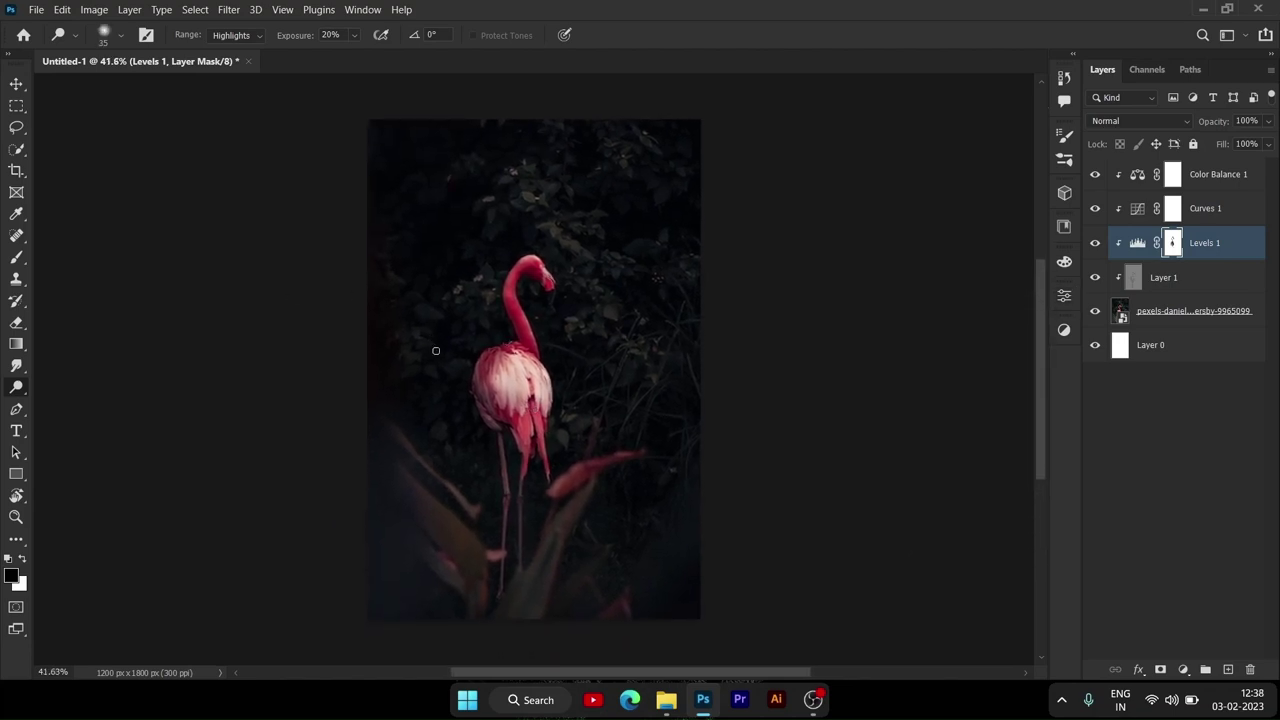
pyautogui.scroll(3, 505, 368)
pyautogui.scroll(3, 505, 368)
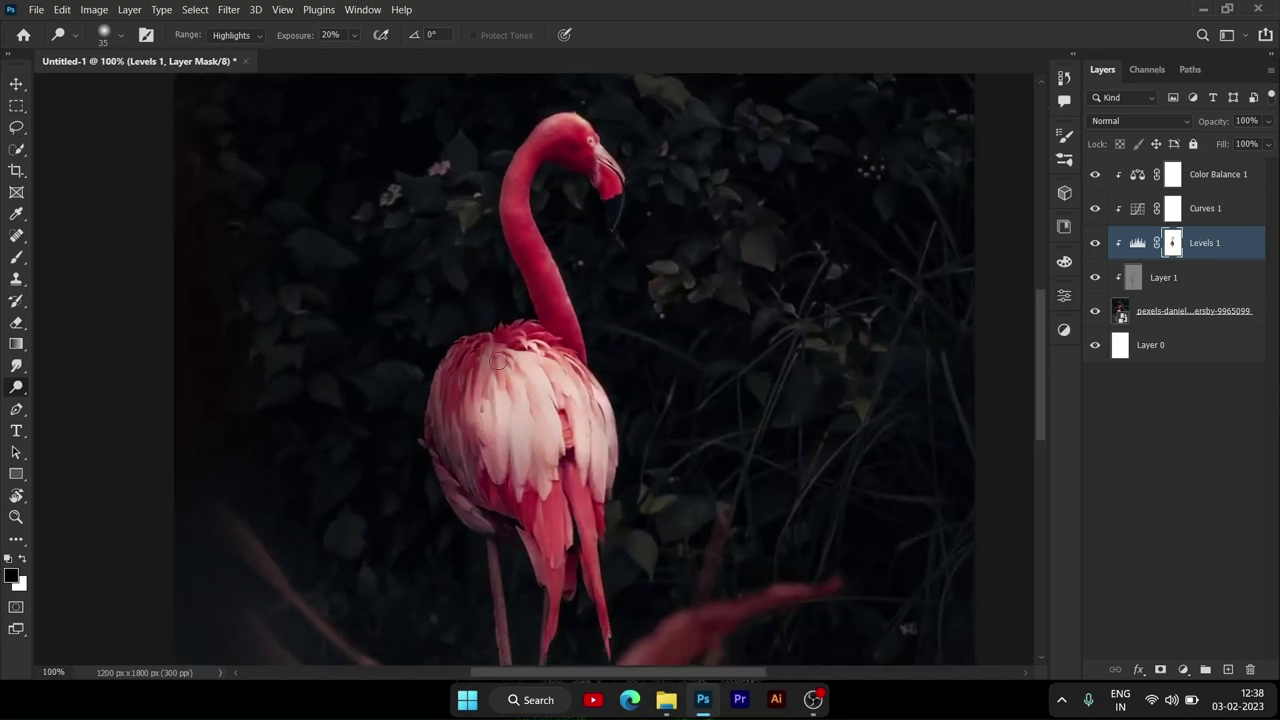
pyautogui.press('b')
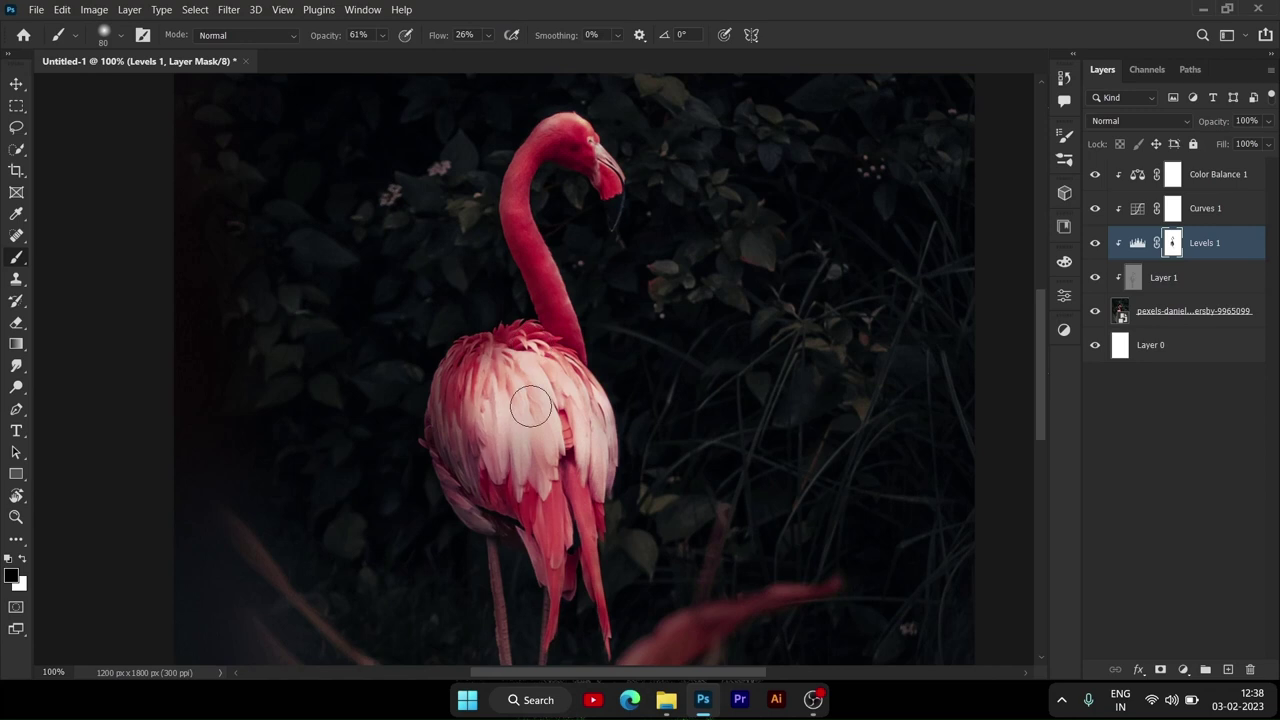
# Step: Open the macaw photo pexels-james-frid-1478419.jpg from the 'new video' folder in Photoshop
pyautogui.scroll(2, 543, 243)
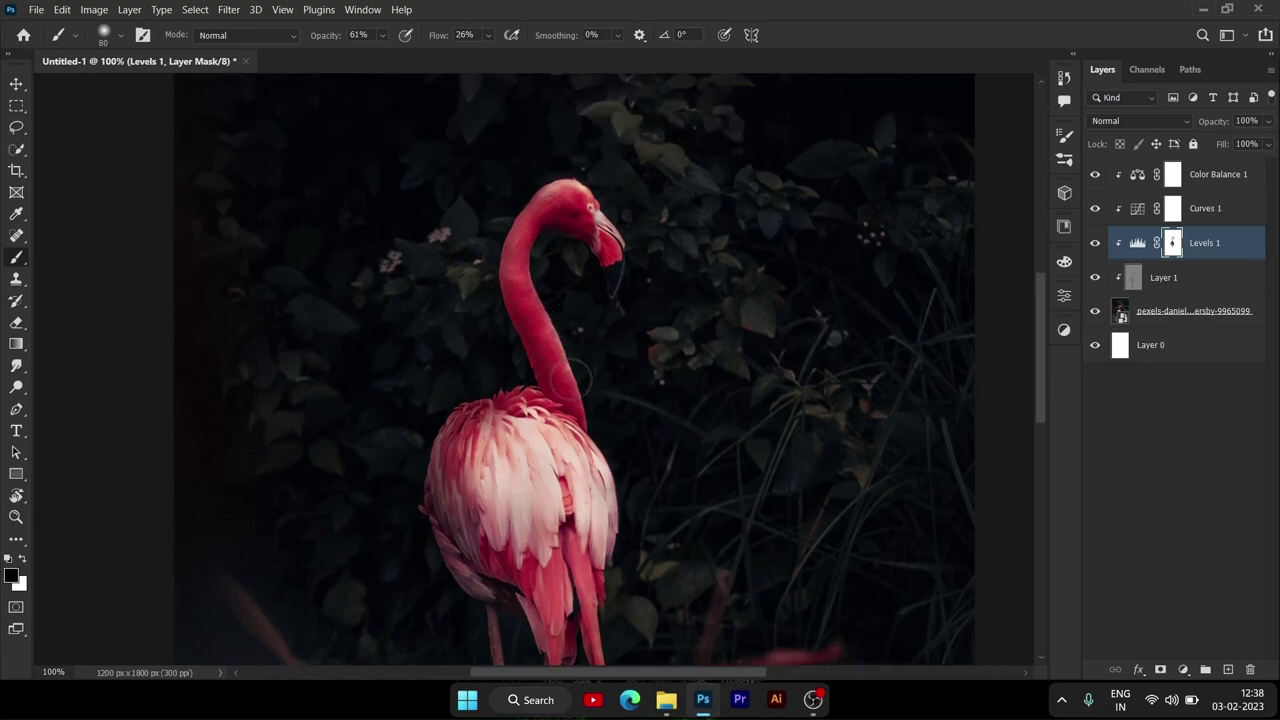
pyautogui.scroll(2, 560, 275)
pyautogui.scroll(-4, 533, 342)
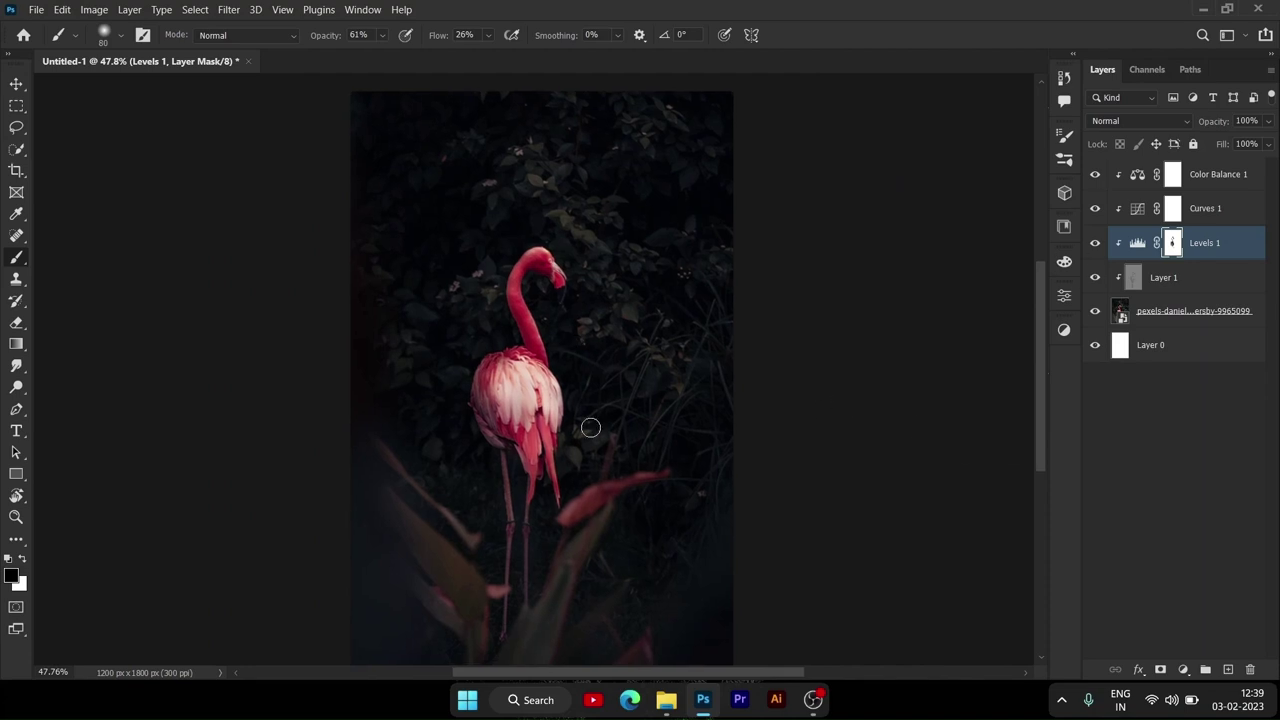
pyautogui.click(666, 699)
pyautogui.moveTo(838, 350)
pyautogui.mouseDown()
pyautogui.moveTo(731, 37)
pyautogui.moveTo(738, 50)
pyautogui.mouseUp()
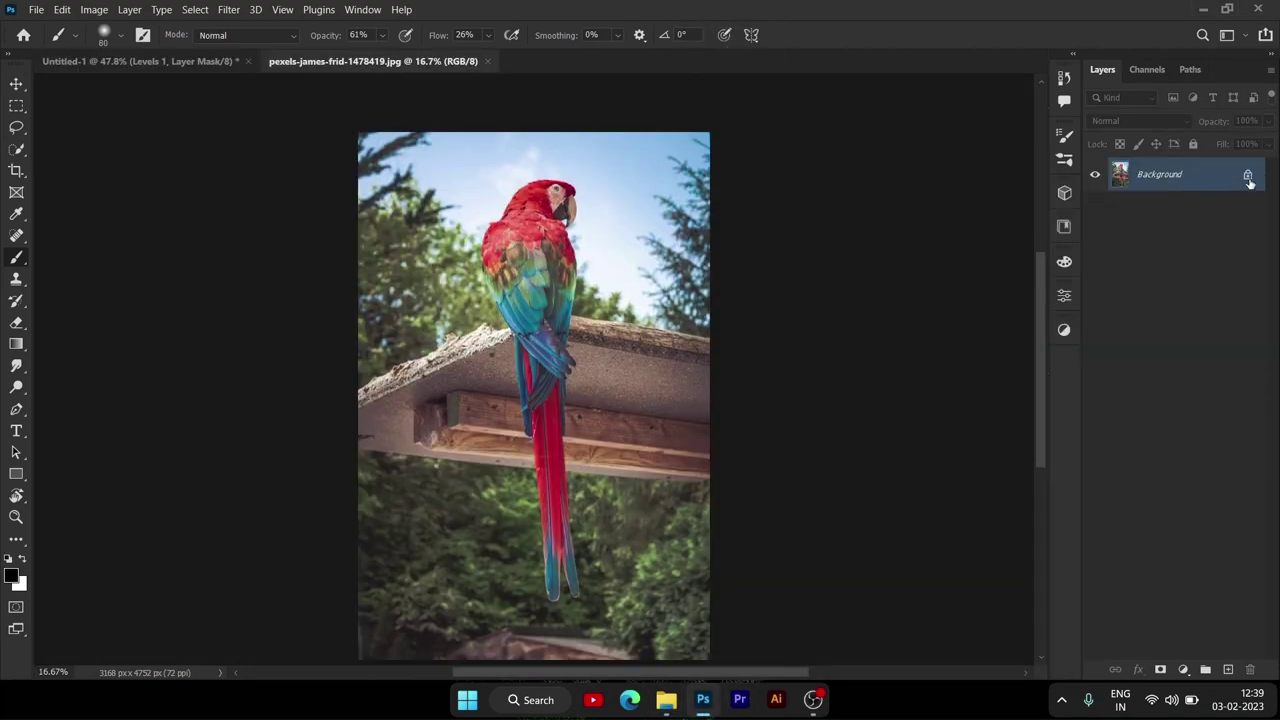
# Step: Unlock the macaw's background layer and auto-select the macaw inside a rectangular marquee
pyautogui.click(1248, 177)
pyautogui.click(18, 152)
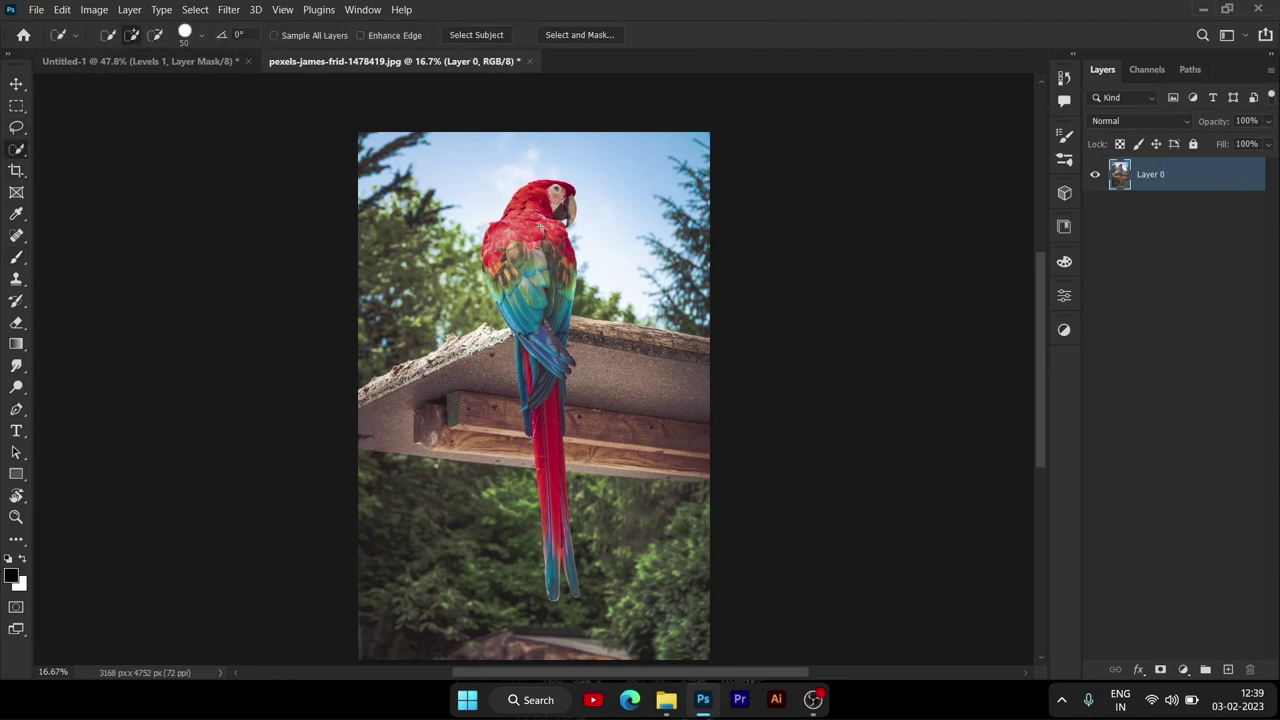
pyautogui.scroll(5, 540, 228)
pyautogui.scroll(-3, 540, 228)
pyautogui.scroll(-1, 500, 180)
pyautogui.press('m')
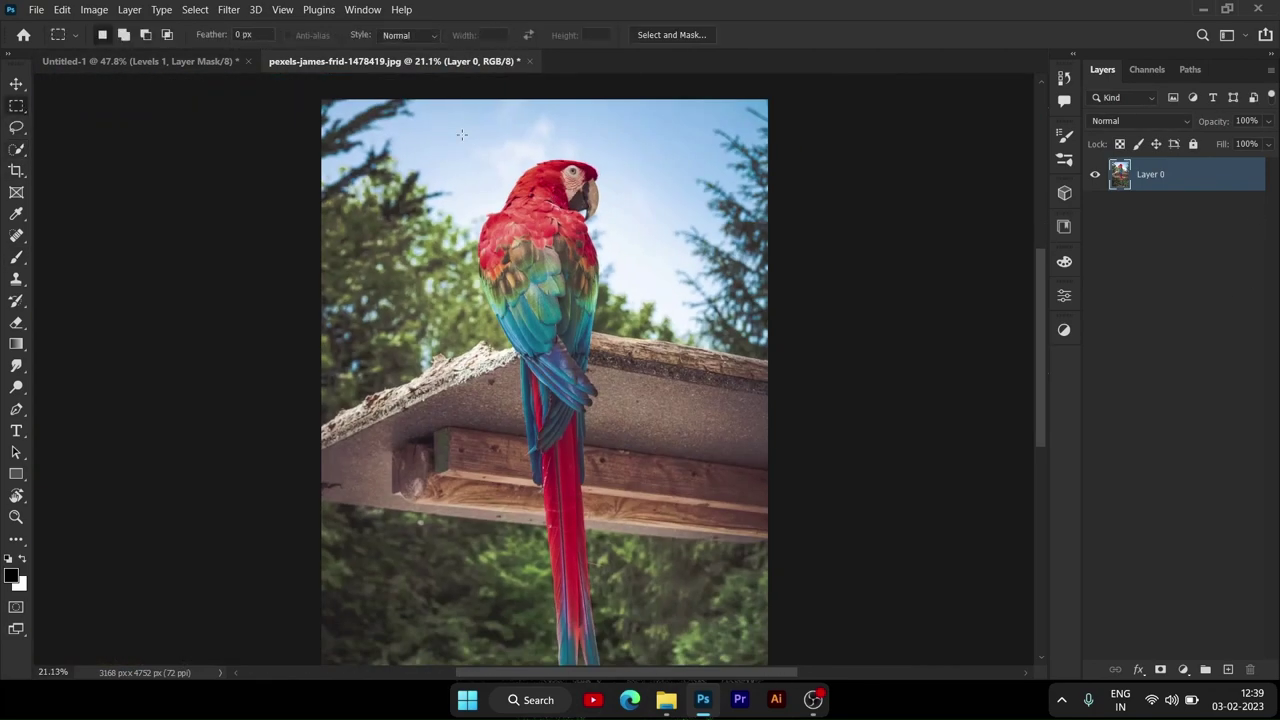
pyautogui.moveTo(462, 134)
pyautogui.mouseDown()
pyautogui.moveTo(458, 101)
pyautogui.moveTo(651, 656)
pyautogui.mouseUp()
pyautogui.click(228, 9)
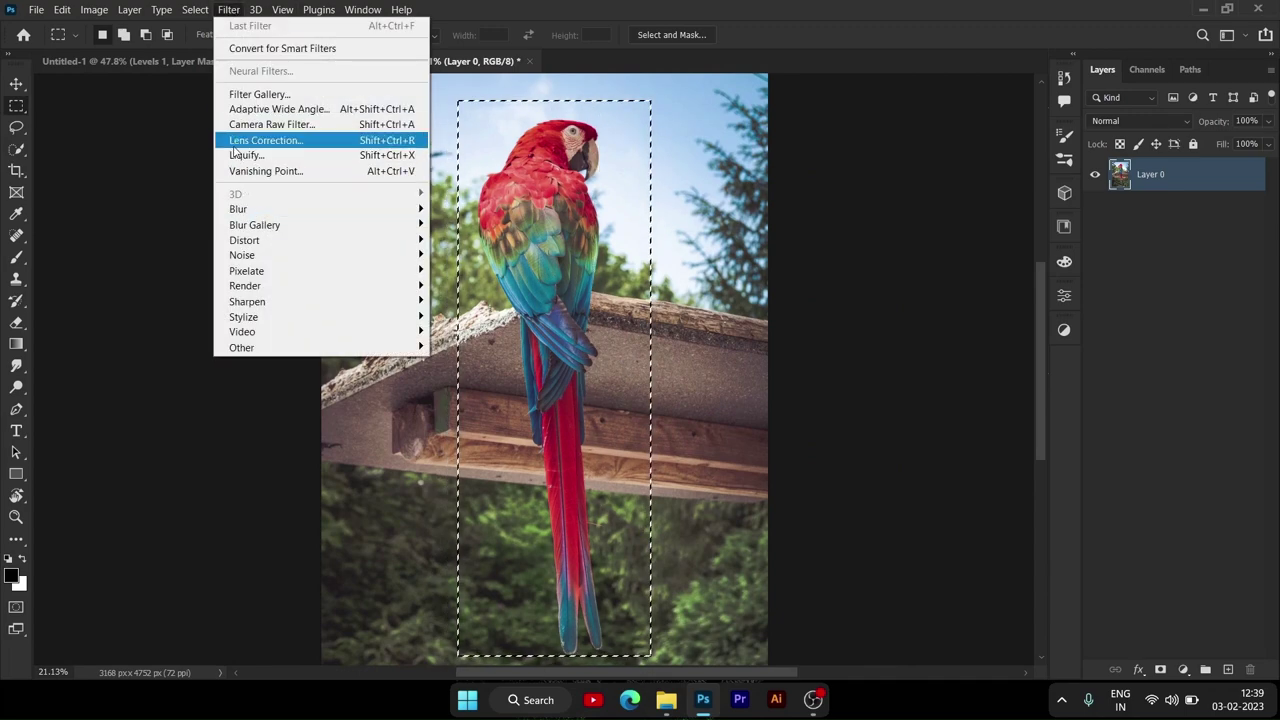
pyautogui.click(207, 197)
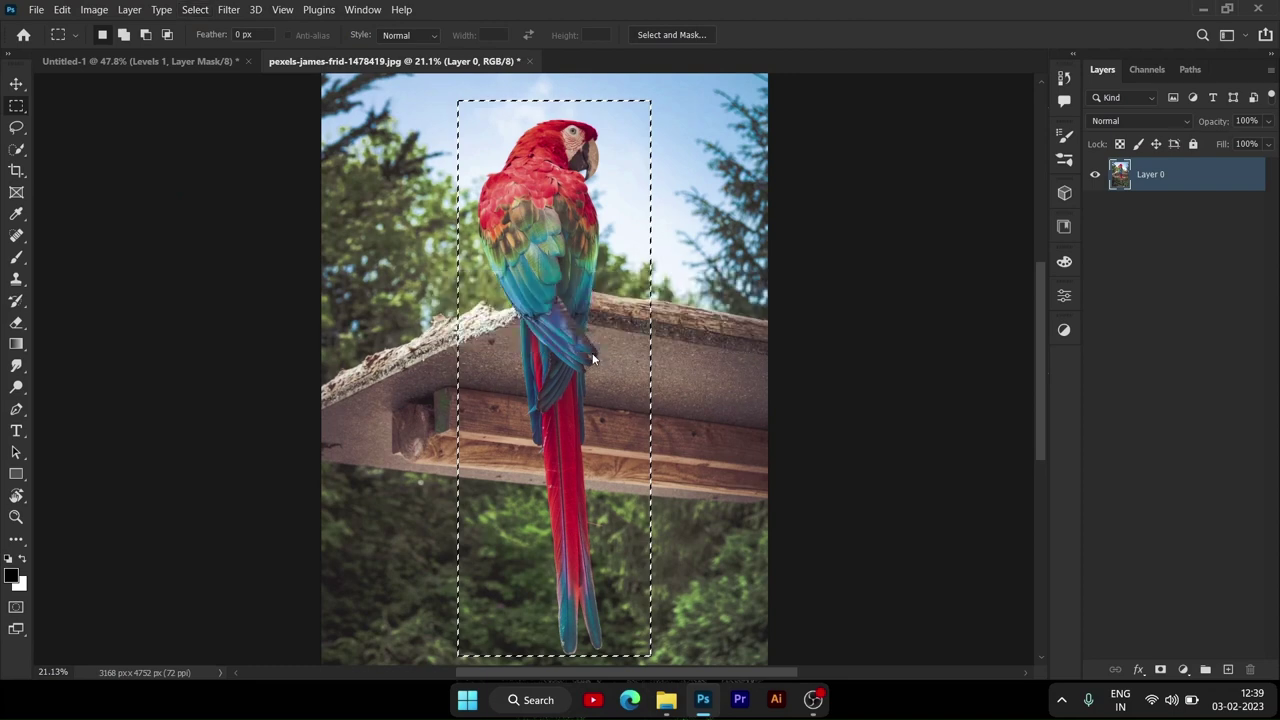
# Step: With Quick Selection, remove the tail-feather gap and add the dark strip between feathers
pyautogui.scroll(2, 590, 598)
pyautogui.scroll(2, 575, 500)
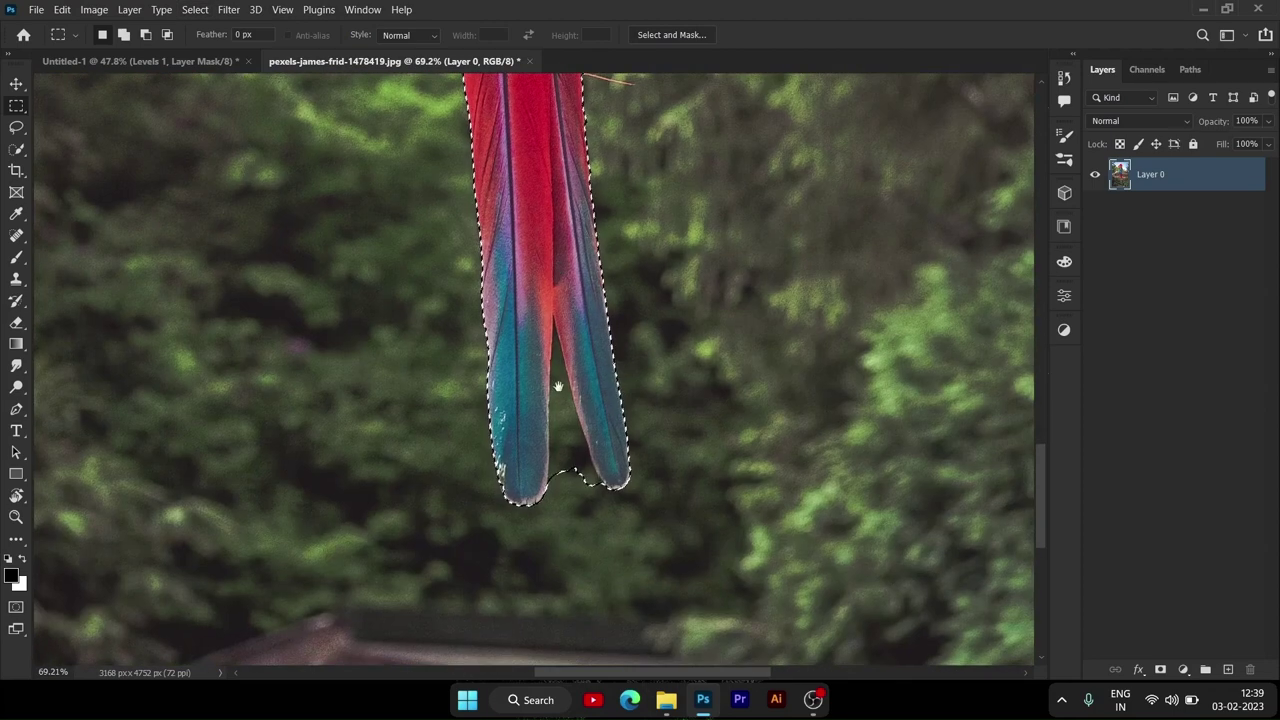
pyautogui.scroll(1, 557, 426)
pyautogui.press('w')
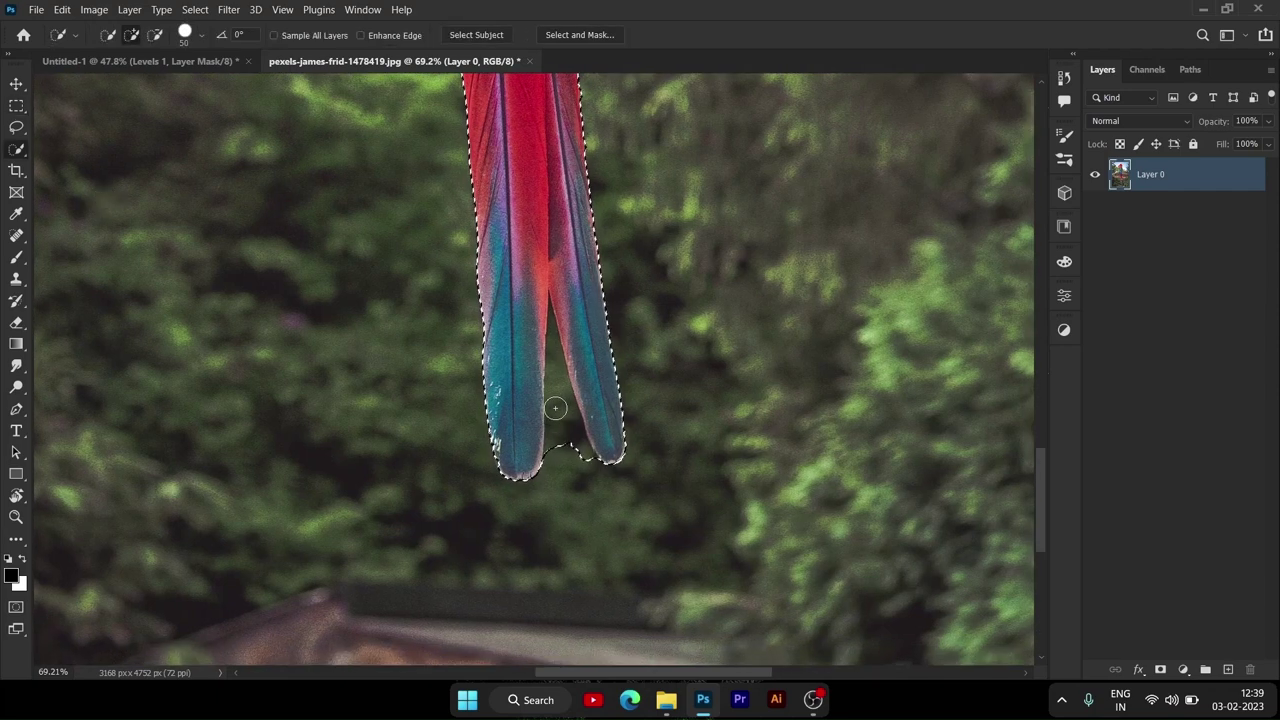
pyautogui.scroll(2, 555, 333)
pyautogui.keyDown('alt'); pyautogui.moveTo(560, 330); pyautogui.dragTo(563, 560); pyautogui.keyUp('alt')
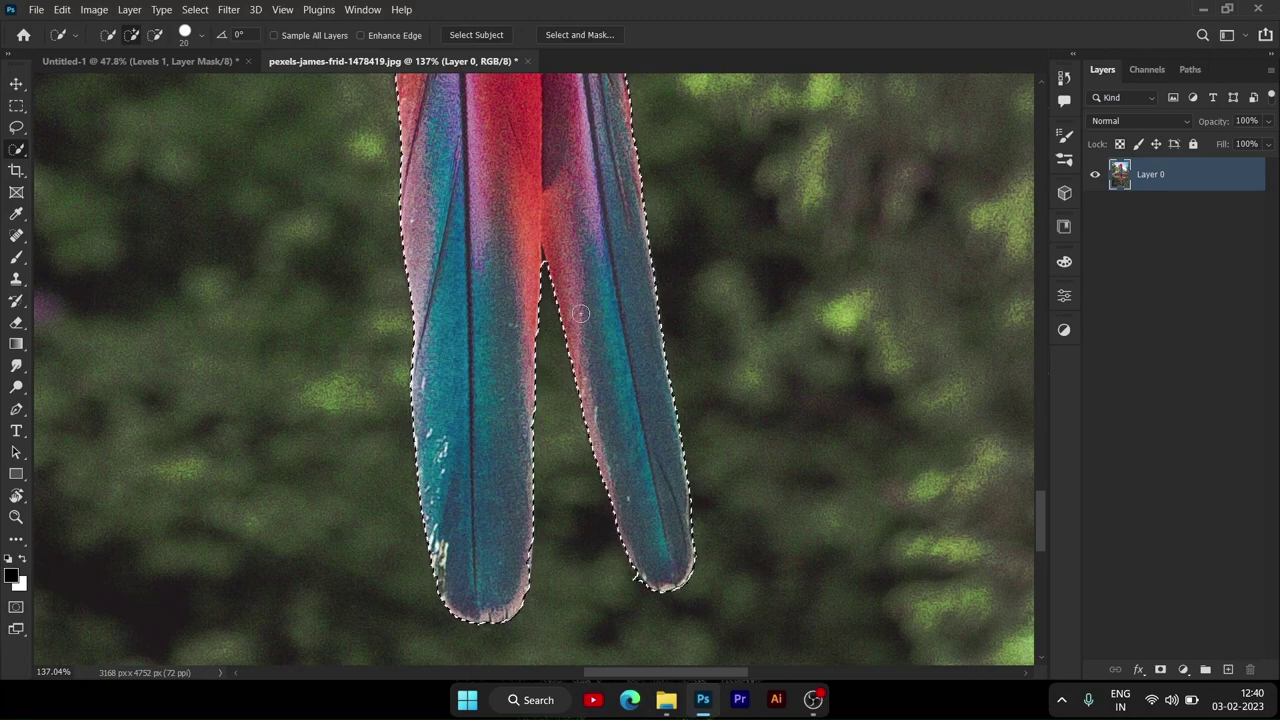
pyautogui.scroll(10, 522, 408)
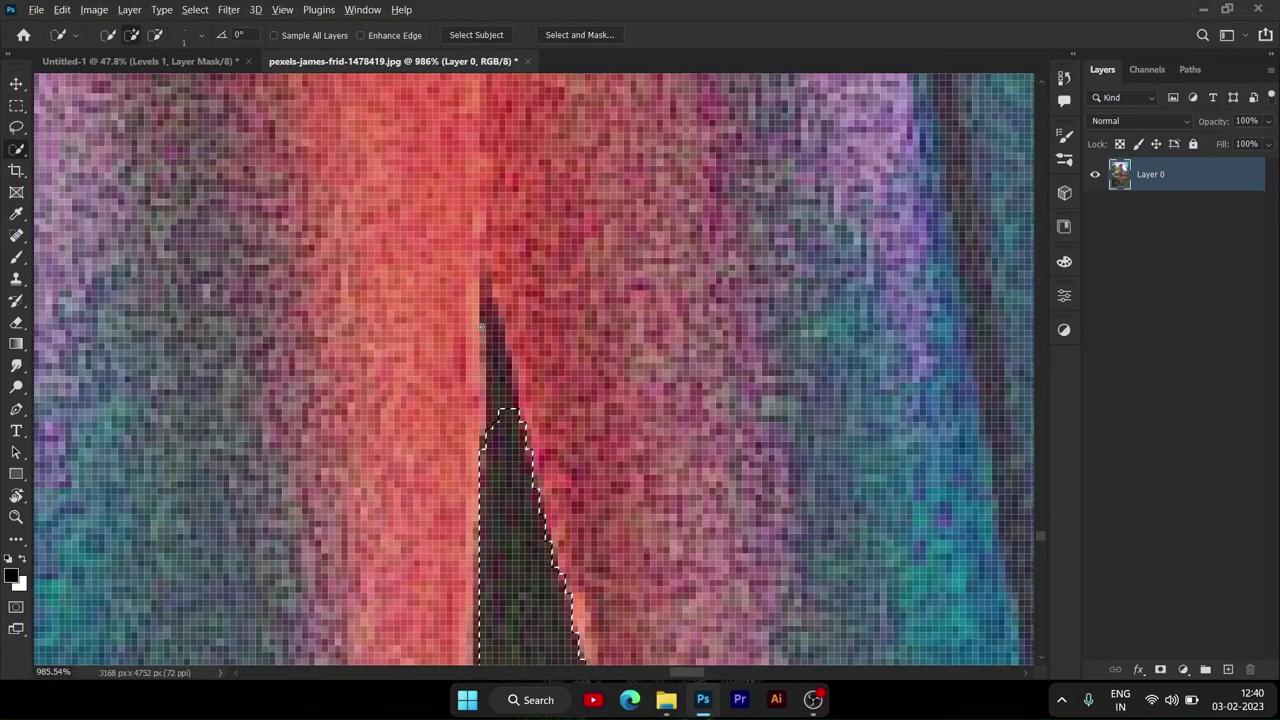
pyautogui.moveTo(509, 428); pyautogui.dragTo(489, 405)
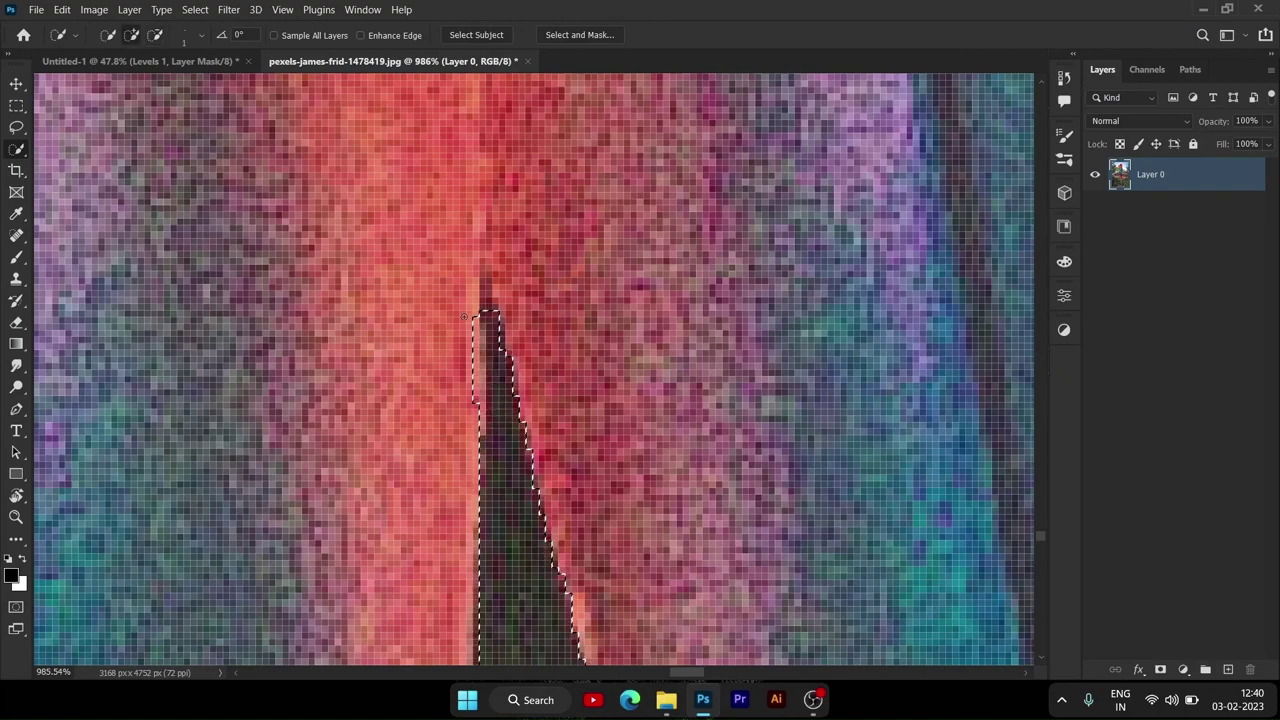
pyautogui.scroll(-4, 477, 470)
pyautogui.scroll(-3, 477, 470)
pyautogui.scroll(-3, 470, 450)
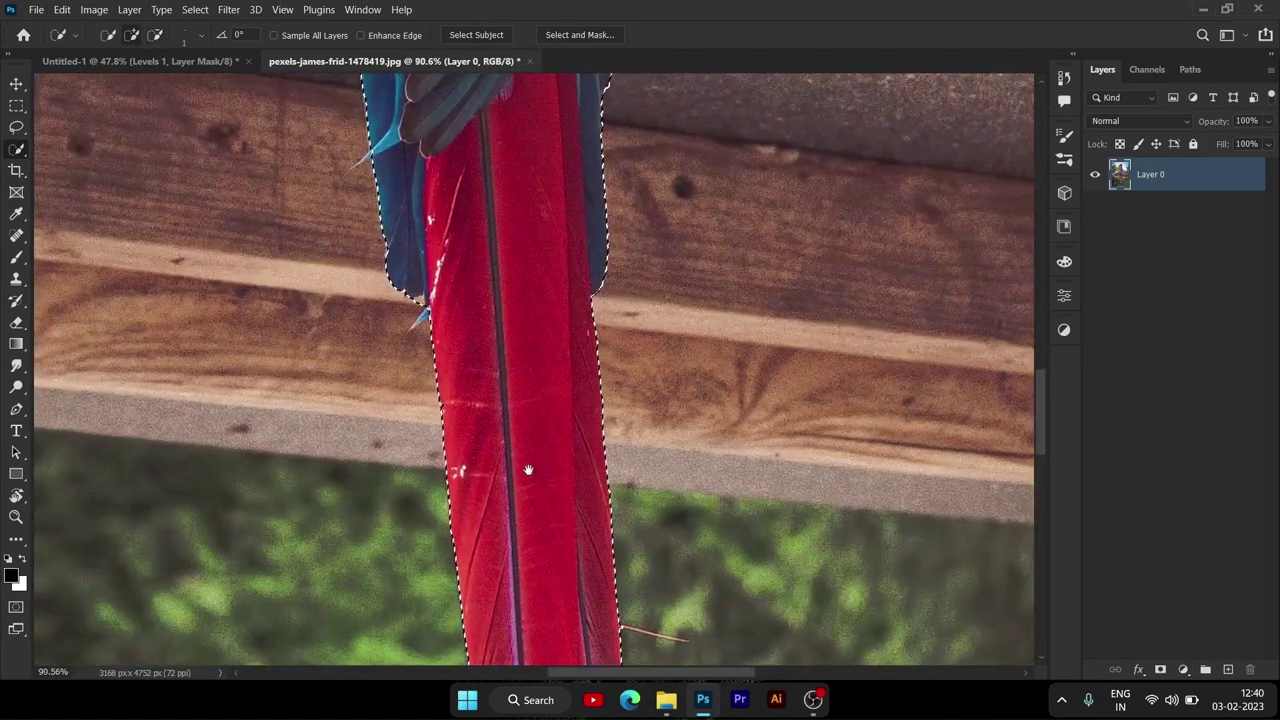
pyautogui.scroll(6, 464, 400)
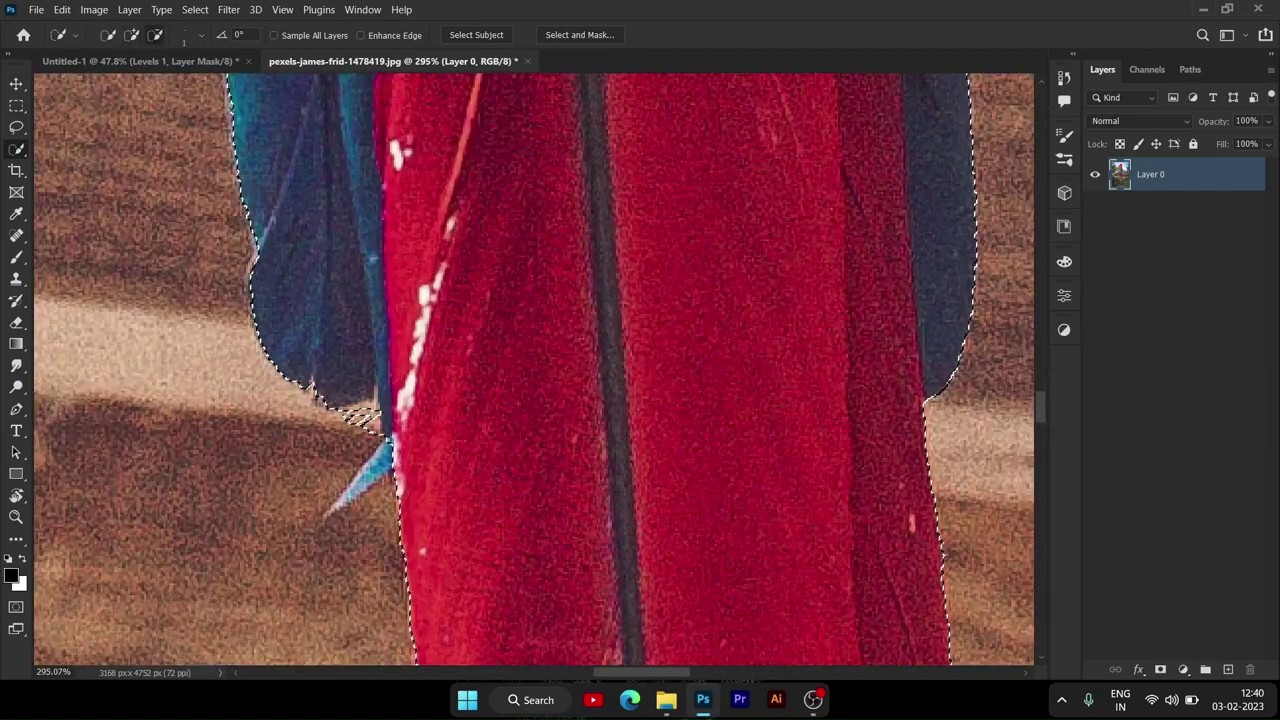
# Step: Enlarge the Quick Selection brush and add the blue feather tip to the selection
pyautogui.press(']')
pyautogui.press(']')
pyautogui.press(']')
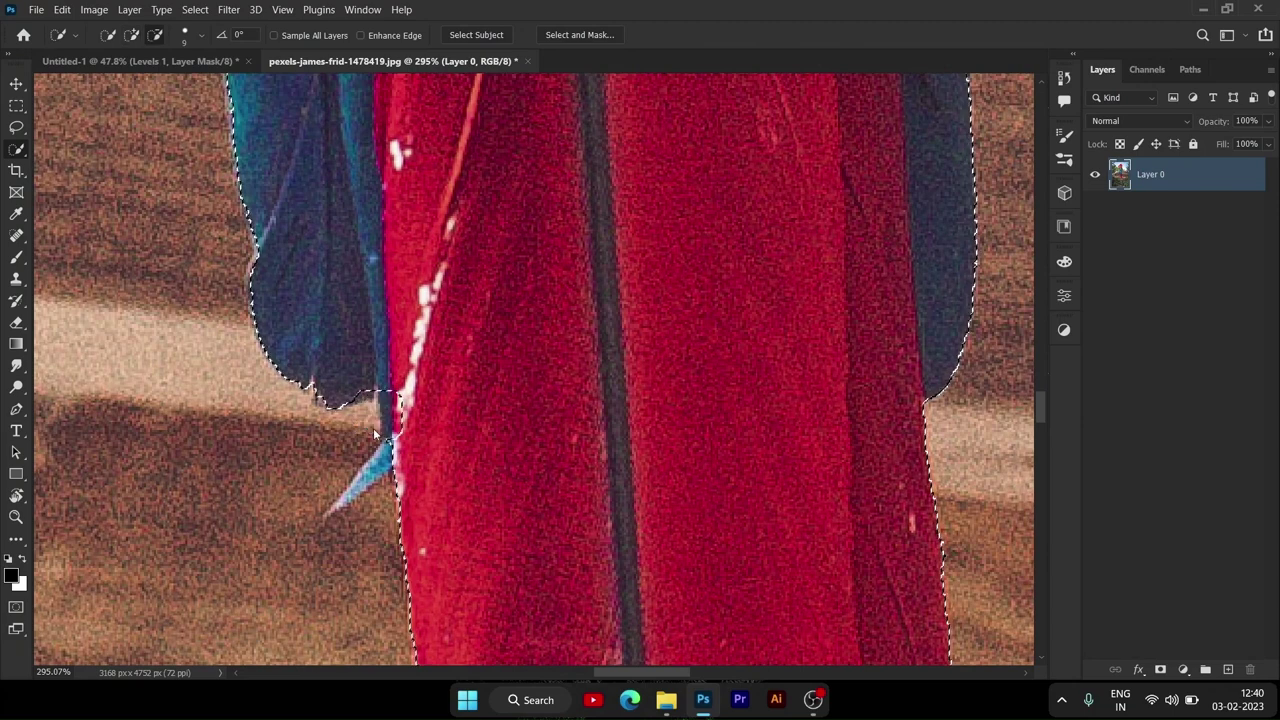
pyautogui.scroll(-1, 354, 473)
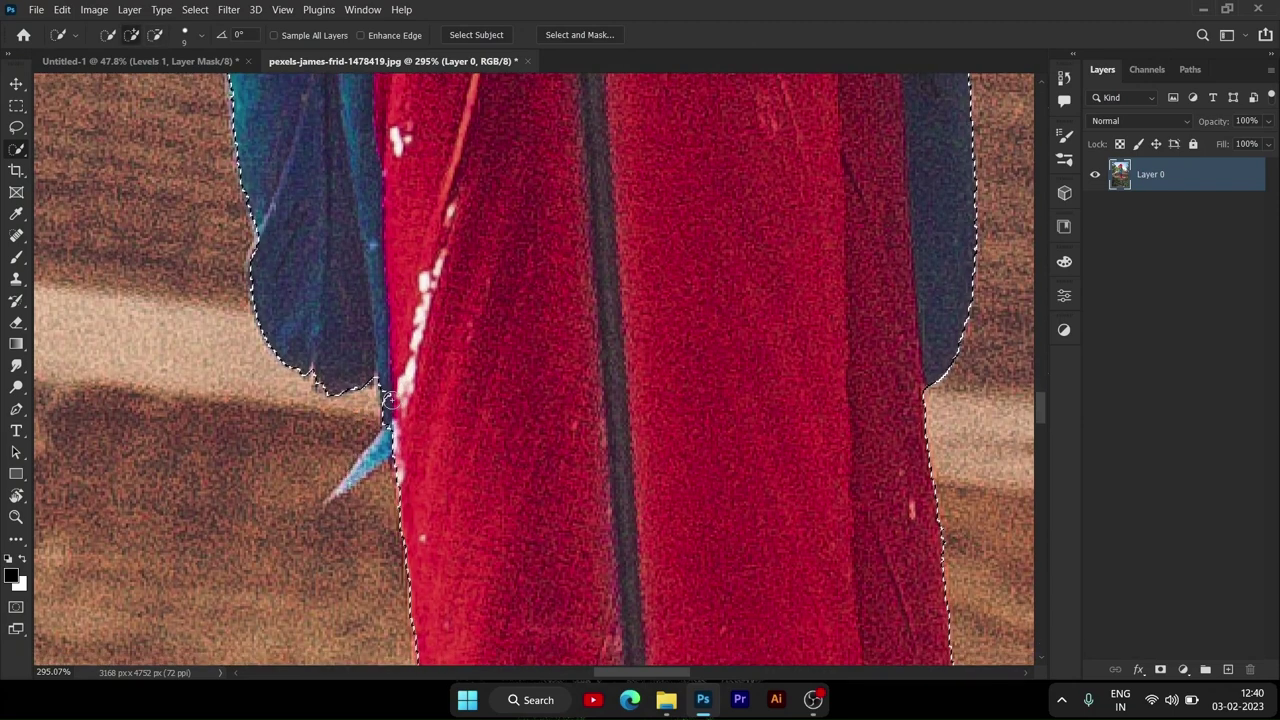
pyautogui.scroll(3, 354, 473)
pyautogui.moveTo(356, 462)
pyautogui.mouseDown()
pyautogui.moveTo(418, 393)
pyautogui.moveTo(305, 495)
pyautogui.mouseUp()
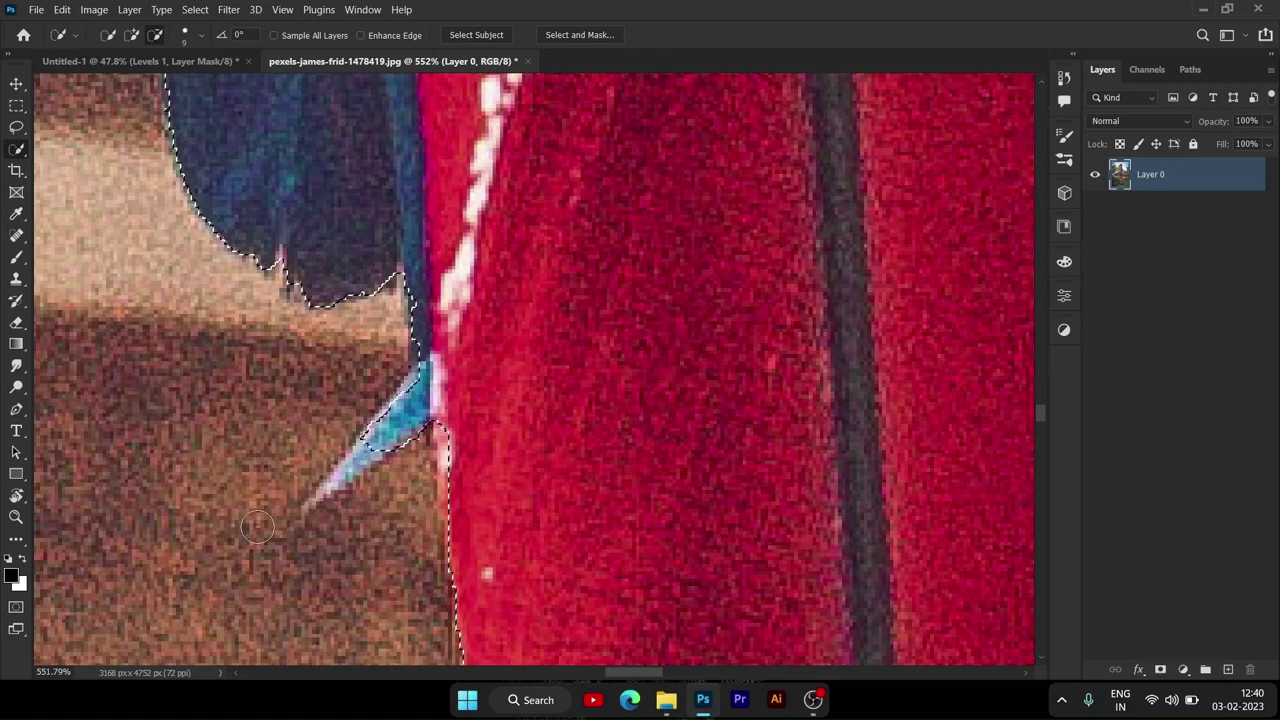
pyautogui.scroll(-5, 511, 503)
pyautogui.scroll(2, 511, 503)
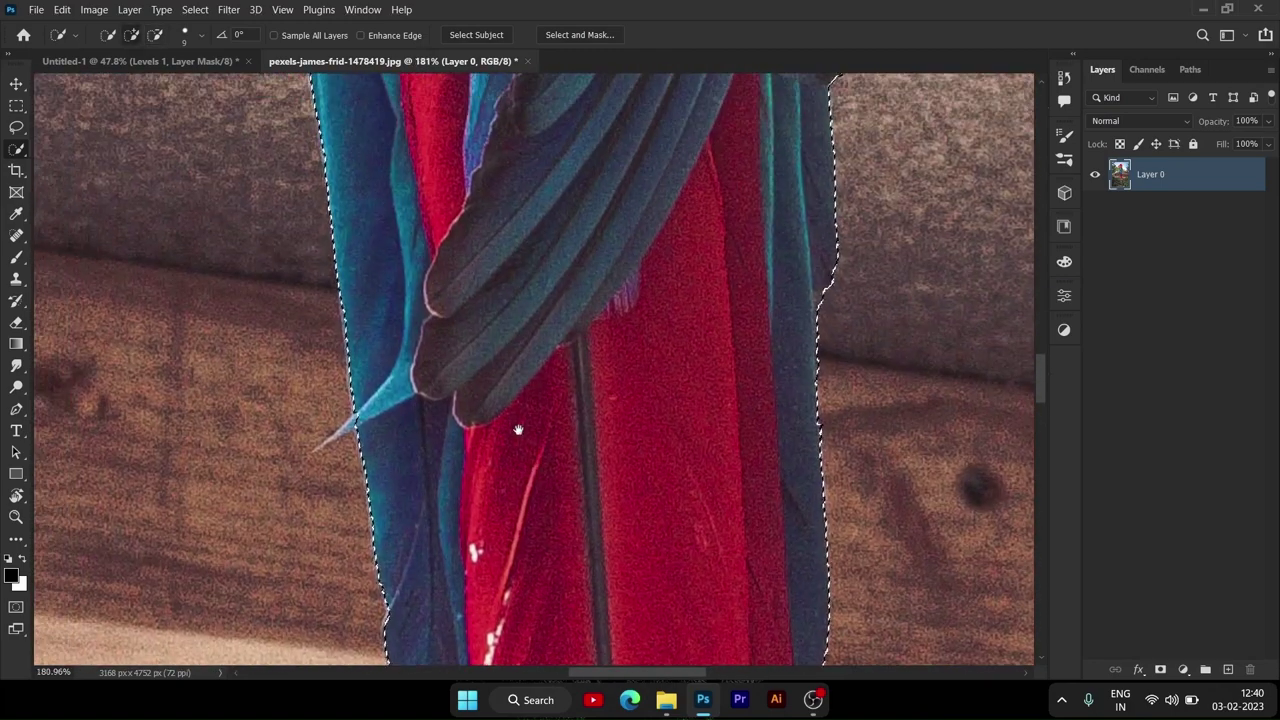
pyautogui.scroll(5, 373, 437)
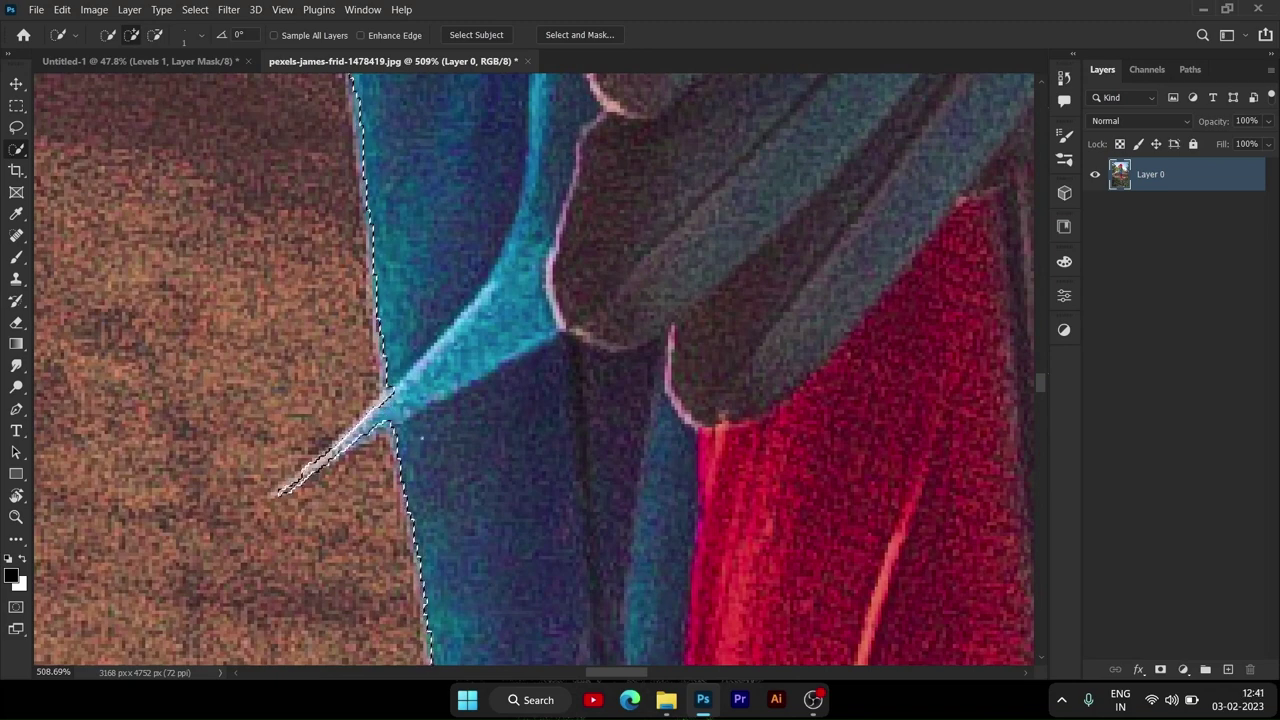
pyautogui.scroll(-5, 421, 437)
pyautogui.scroll(-2, 640, 523)
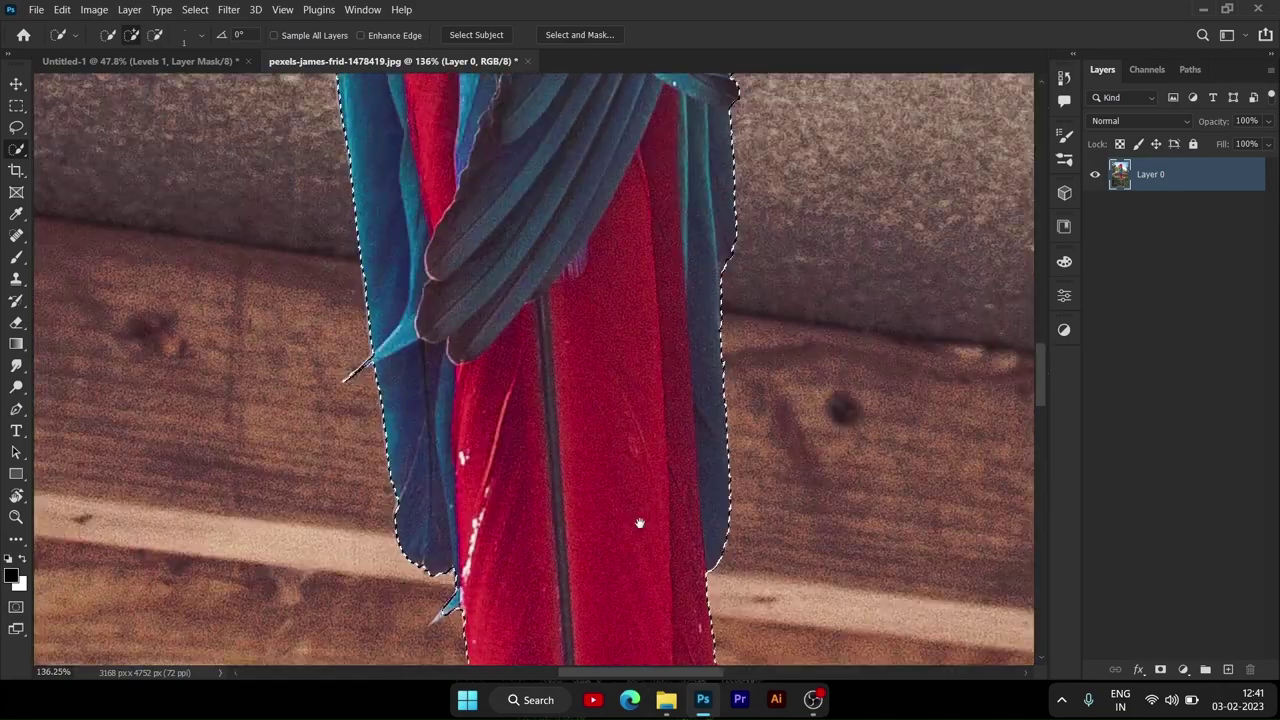
pyautogui.scroll(2, 640, 523)
pyautogui.scroll(4, 503, 423)
pyautogui.scroll(3, 480, 394)
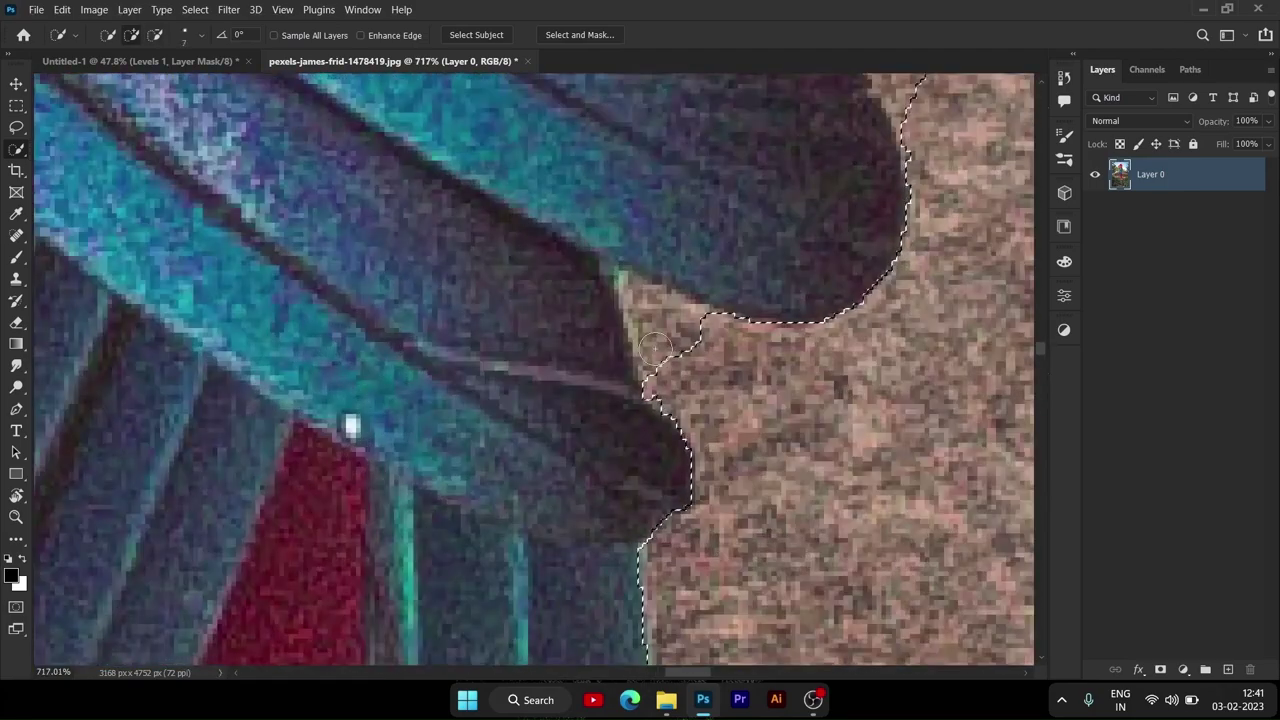
# Step: Extend the selection to follow the macaw's dark wing edge
pyautogui.moveTo(686, 329); pyautogui.dragTo(795, 372)
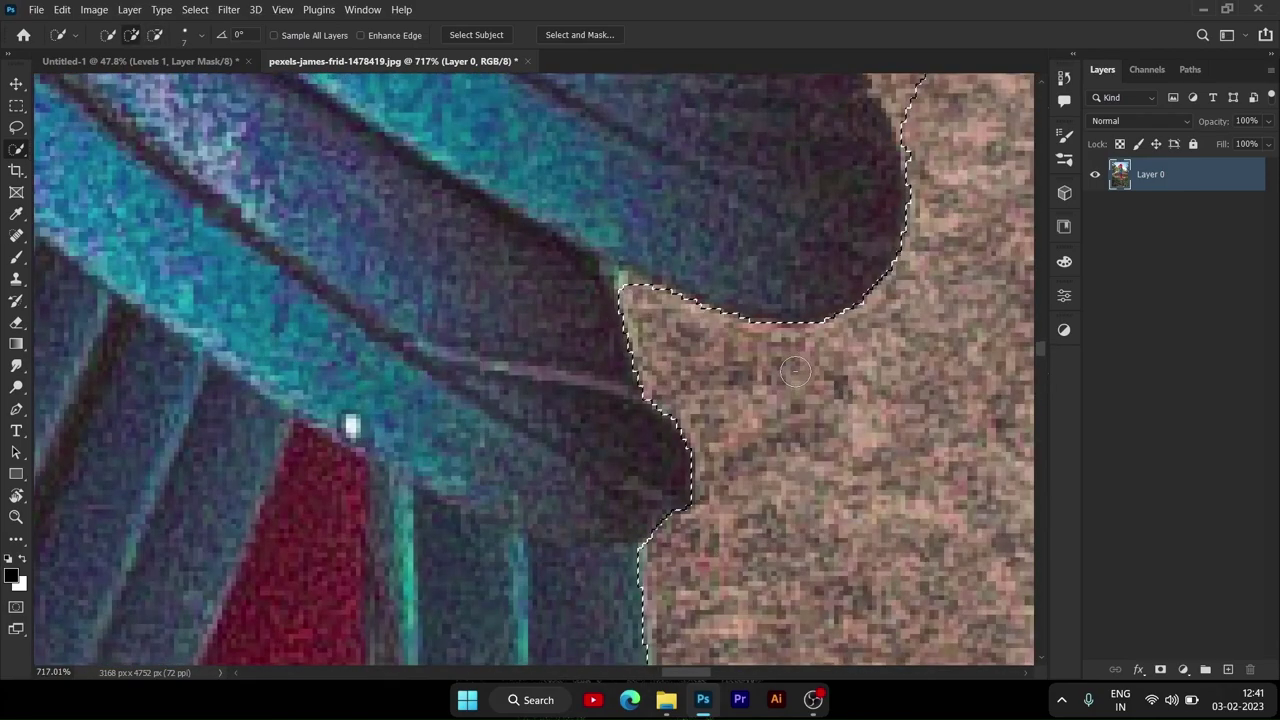
pyautogui.scroll(-2, 795, 372)
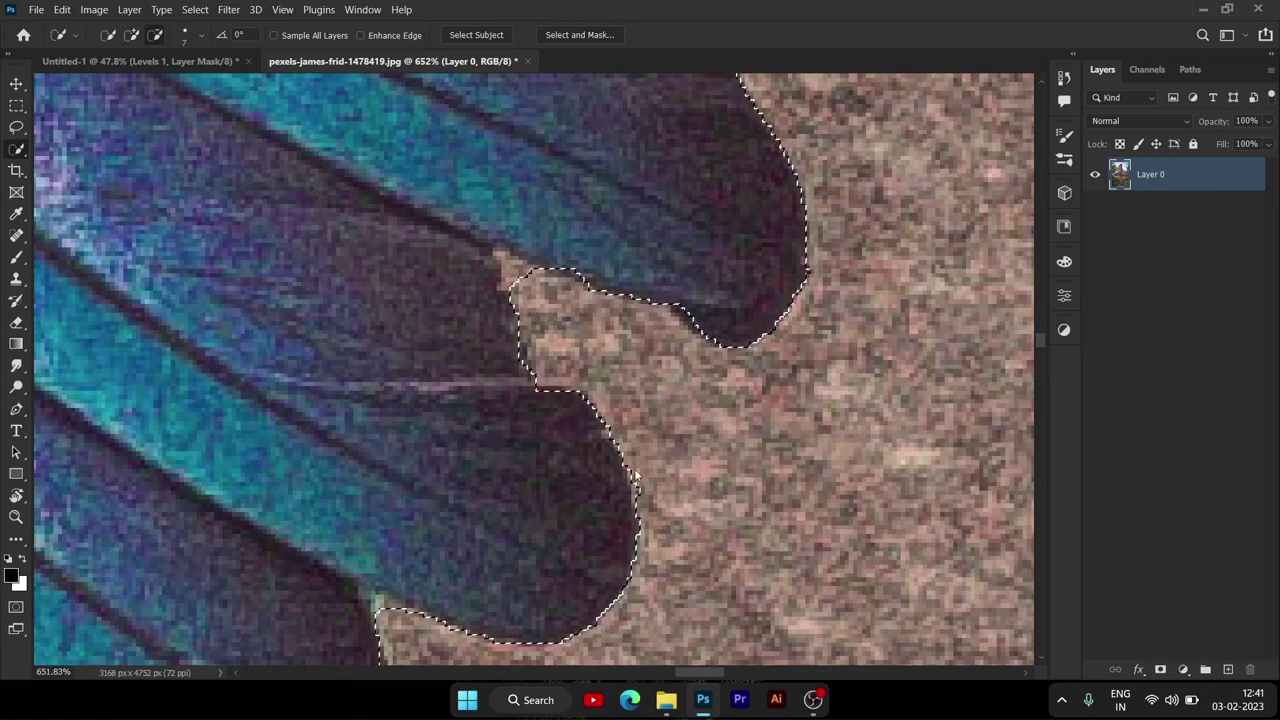
pyautogui.scroll(-5, 603, 308)
pyautogui.scroll(3, 603, 308)
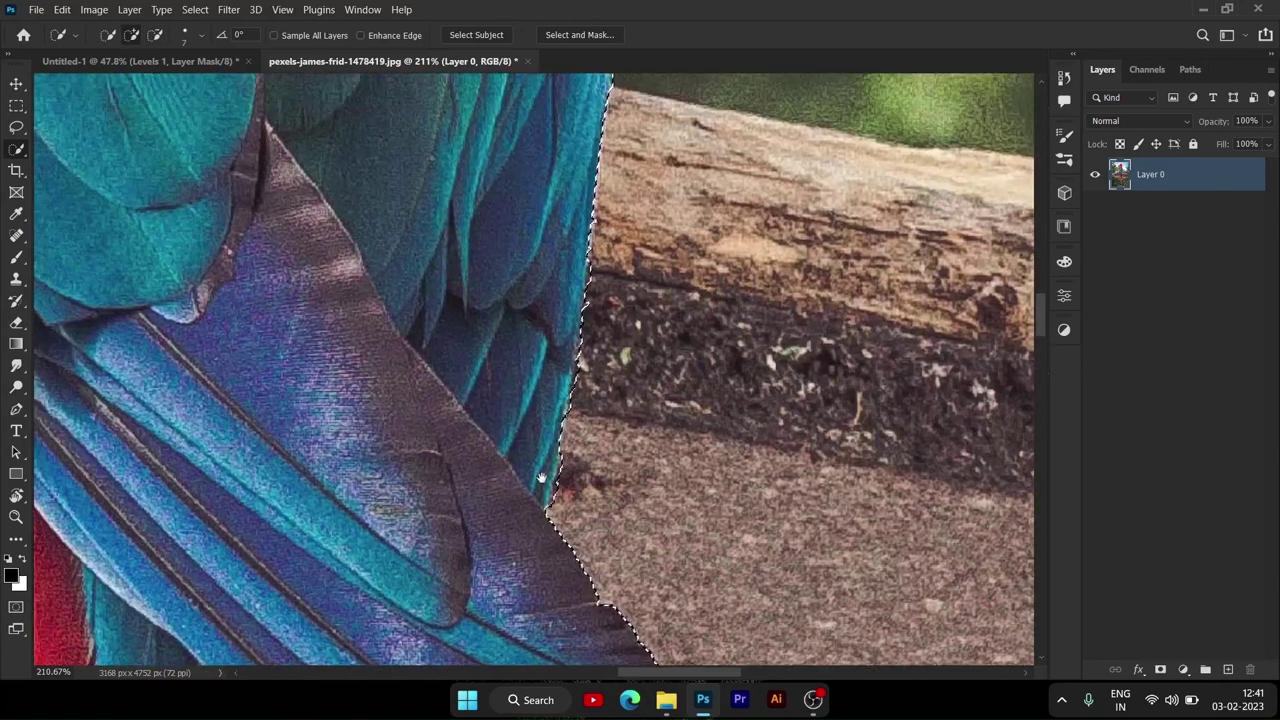
pyautogui.scroll(2, 553, 370)
pyautogui.scroll(-2, 595, 315)
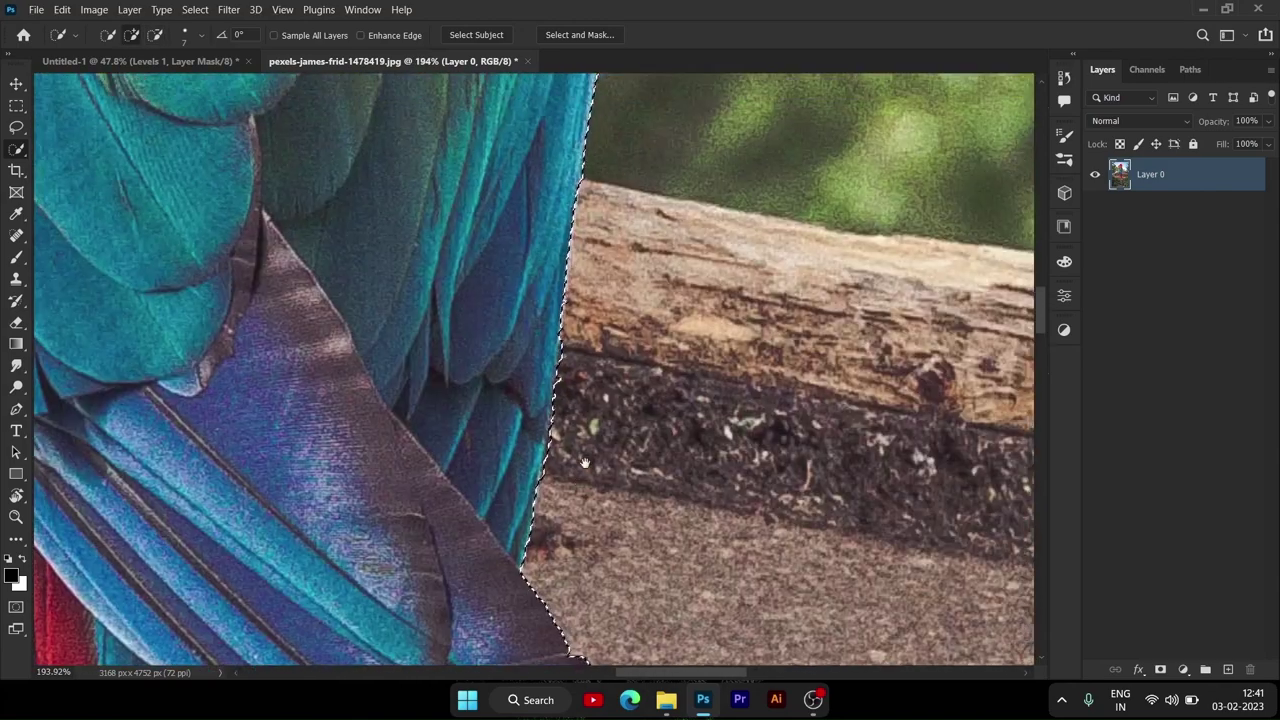
pyautogui.scroll(2, 559, 337)
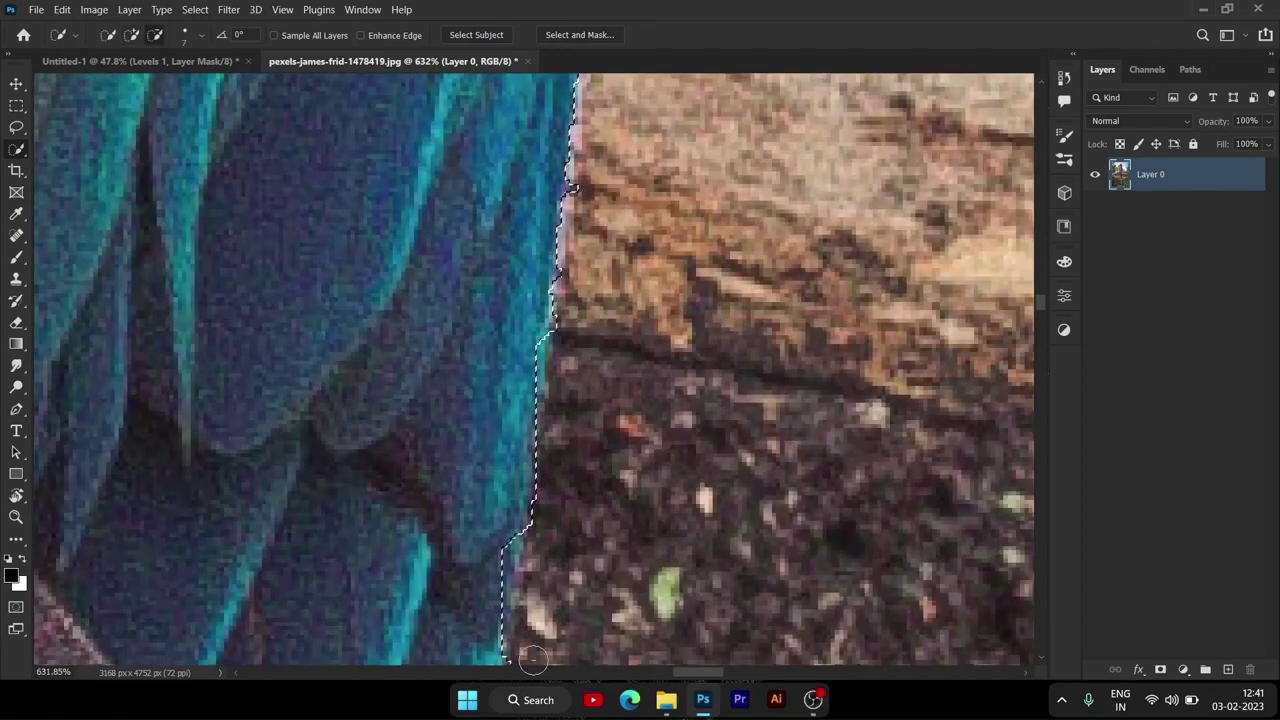
pyautogui.scroll(-2, 597, 491)
pyautogui.scroll(3, 557, 434)
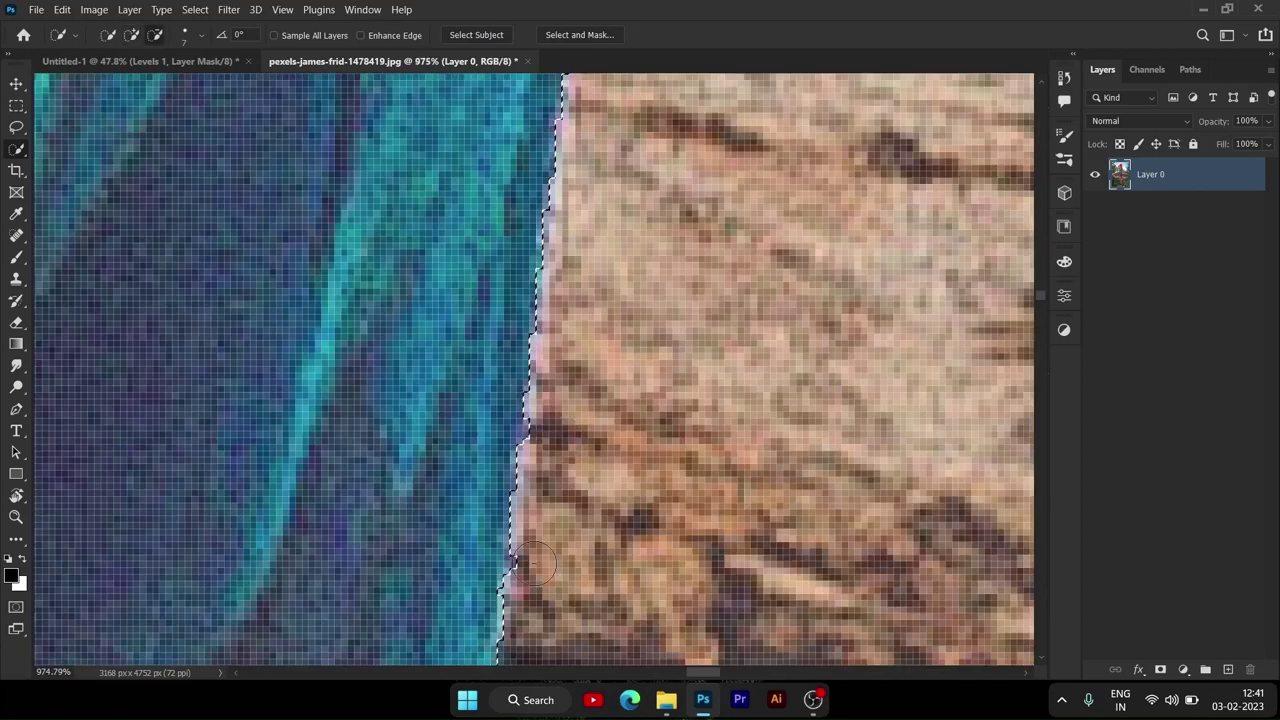
pyautogui.scroll(-2, 533, 565)
pyautogui.scroll(2, 584, 403)
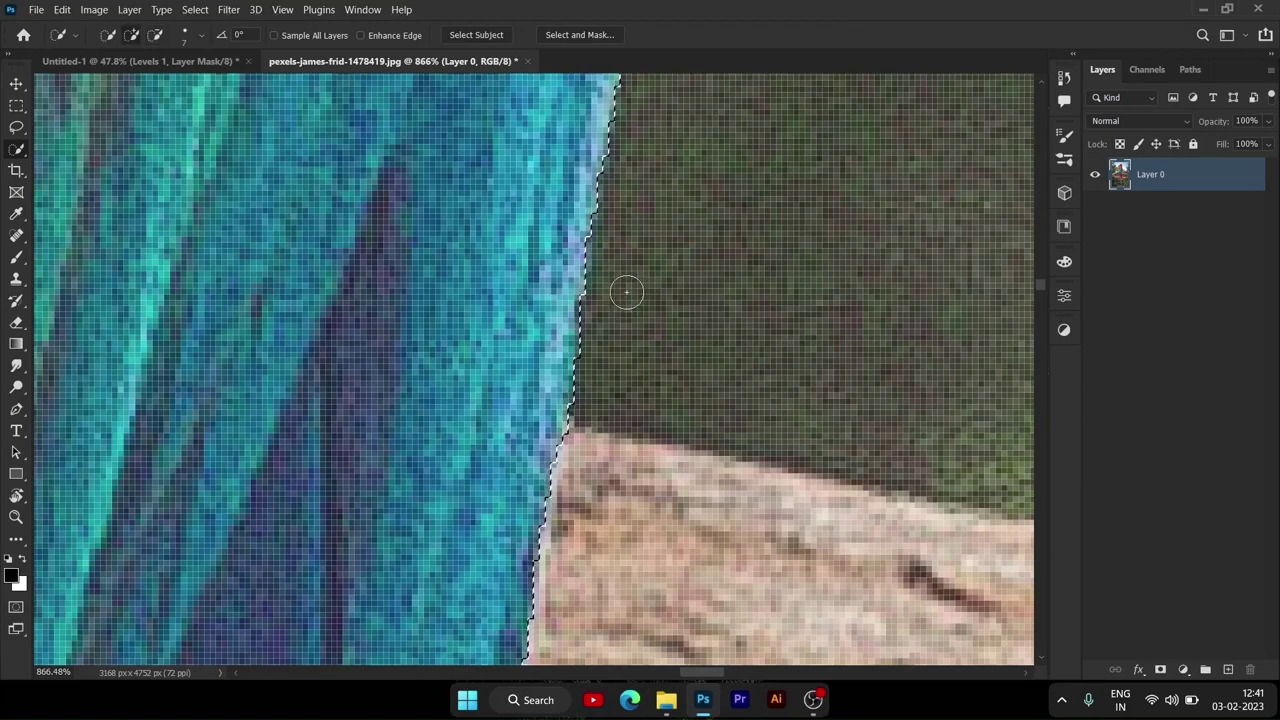
pyautogui.scroll(-3, 626, 291)
pyautogui.scroll(2, 620, 337)
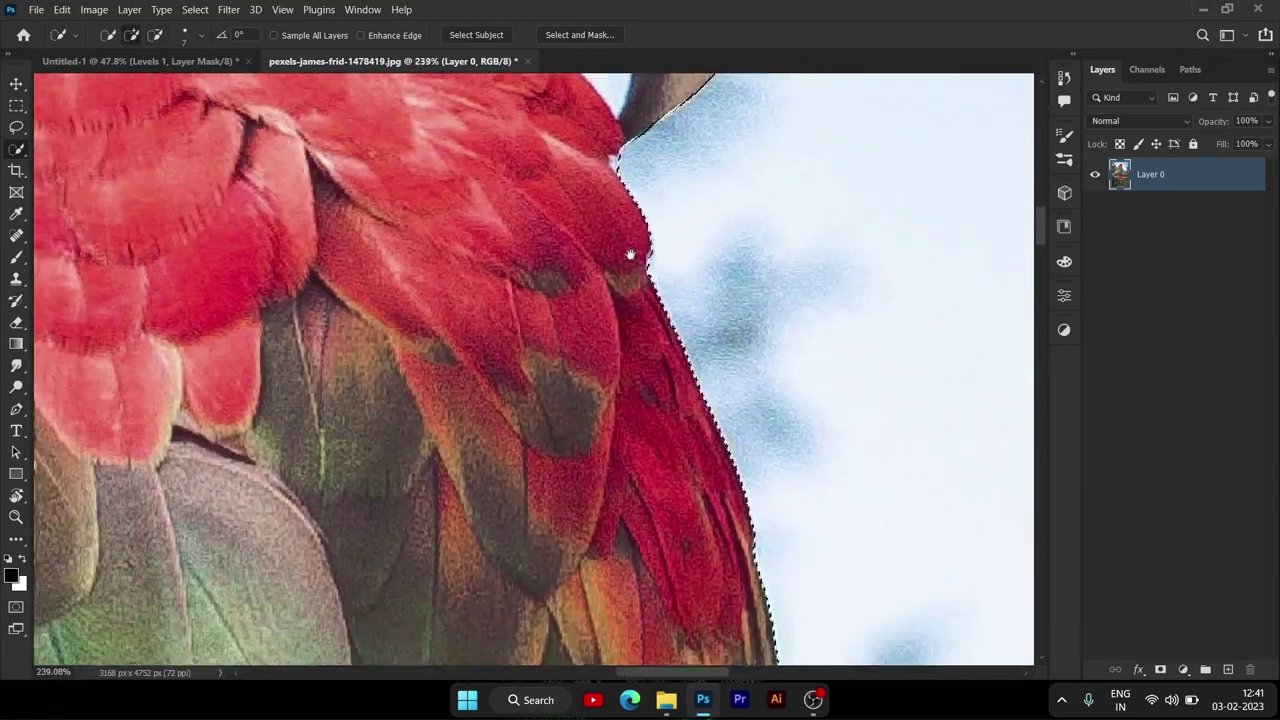
pyautogui.scroll(2, 630, 255)
pyautogui.scroll(1, 620, 434)
pyautogui.scroll(1, 634, 309)
pyautogui.scroll(2, 628, 418)
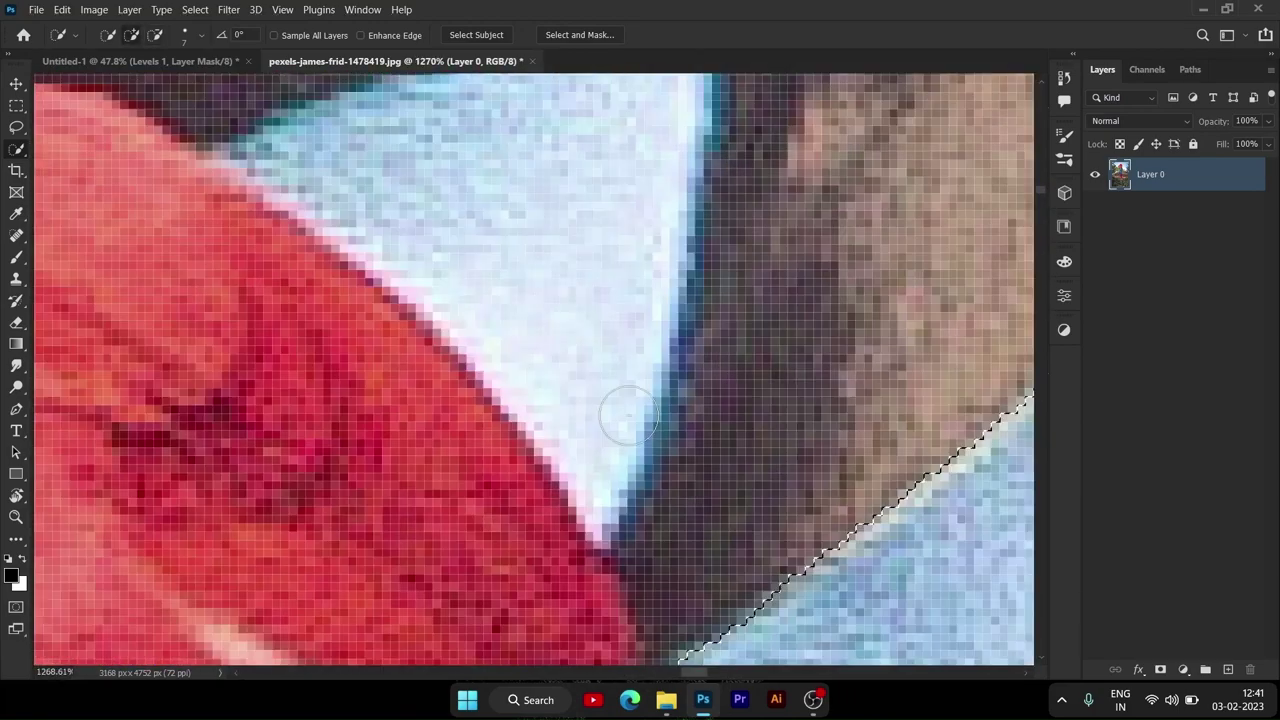
pyautogui.scroll(-3, 629, 416)
# Step: Correct the selection at the sky gap near the beak and review the wing feathers
pyautogui.click(583, 317)
pyautogui.scroll(3, 589, 263)
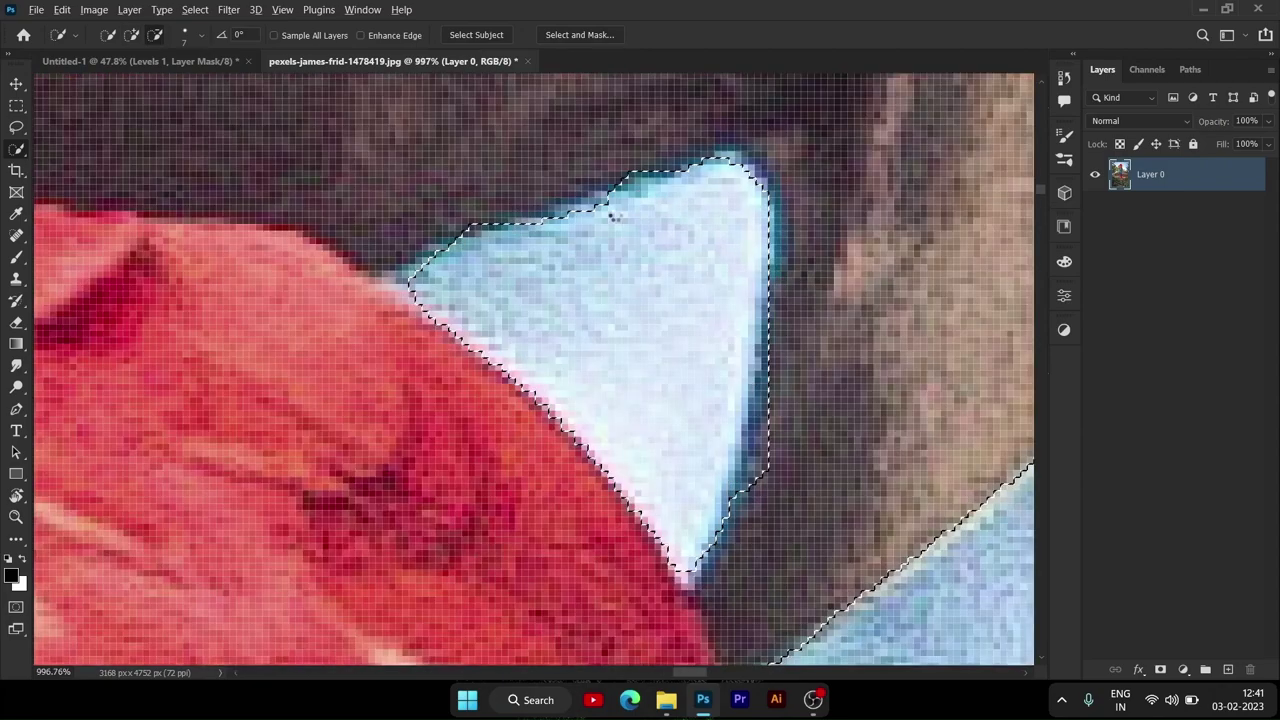
pyautogui.scroll(-3, 689, 237)
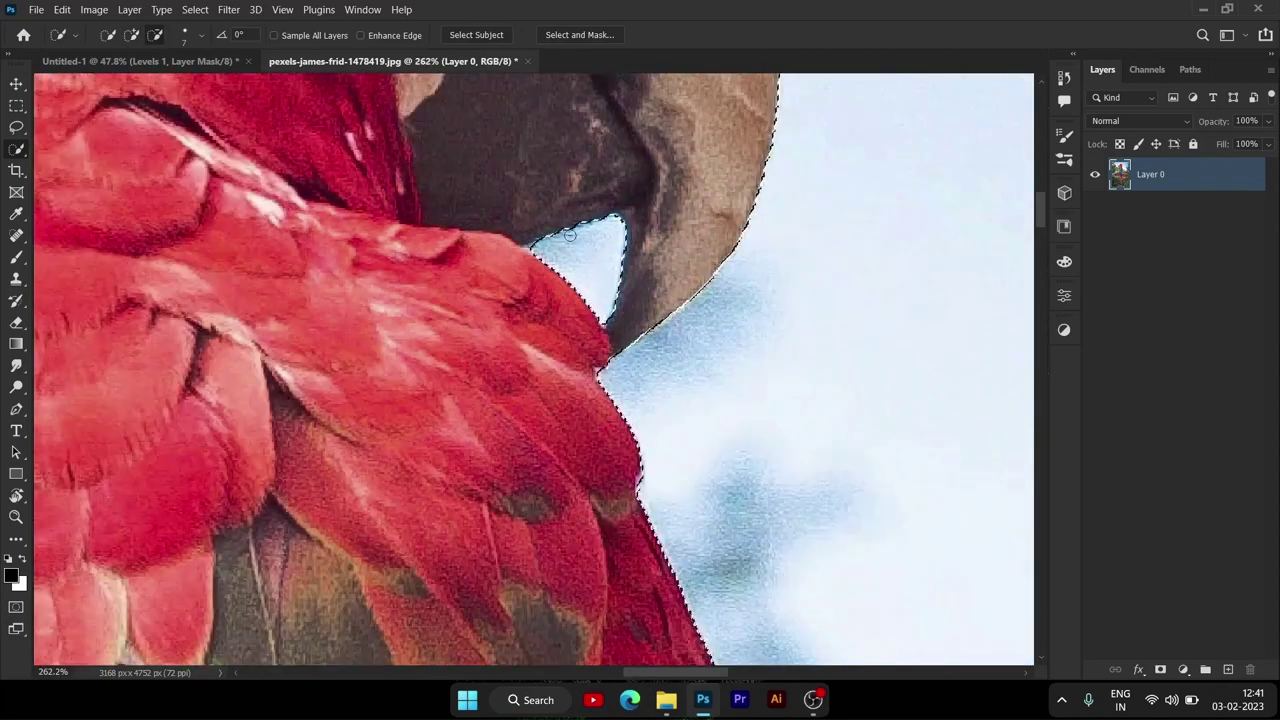
pyautogui.scroll(-3, 633, 568)
pyautogui.moveTo(633, 568)
pyautogui.mouseDown()
pyautogui.moveTo(524, 334)
pyautogui.moveTo(500, 110)
pyautogui.mouseUp()
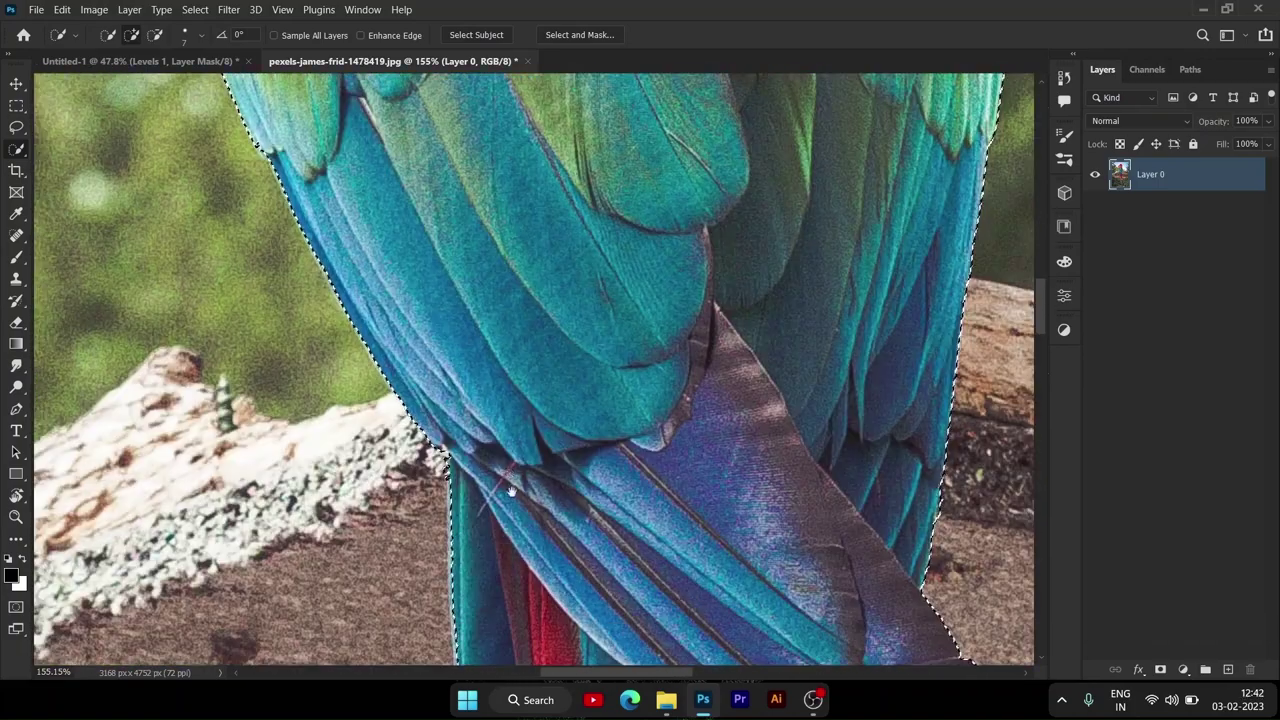
pyautogui.scroll(3, 438, 403)
pyautogui.scroll(2, 438, 403)
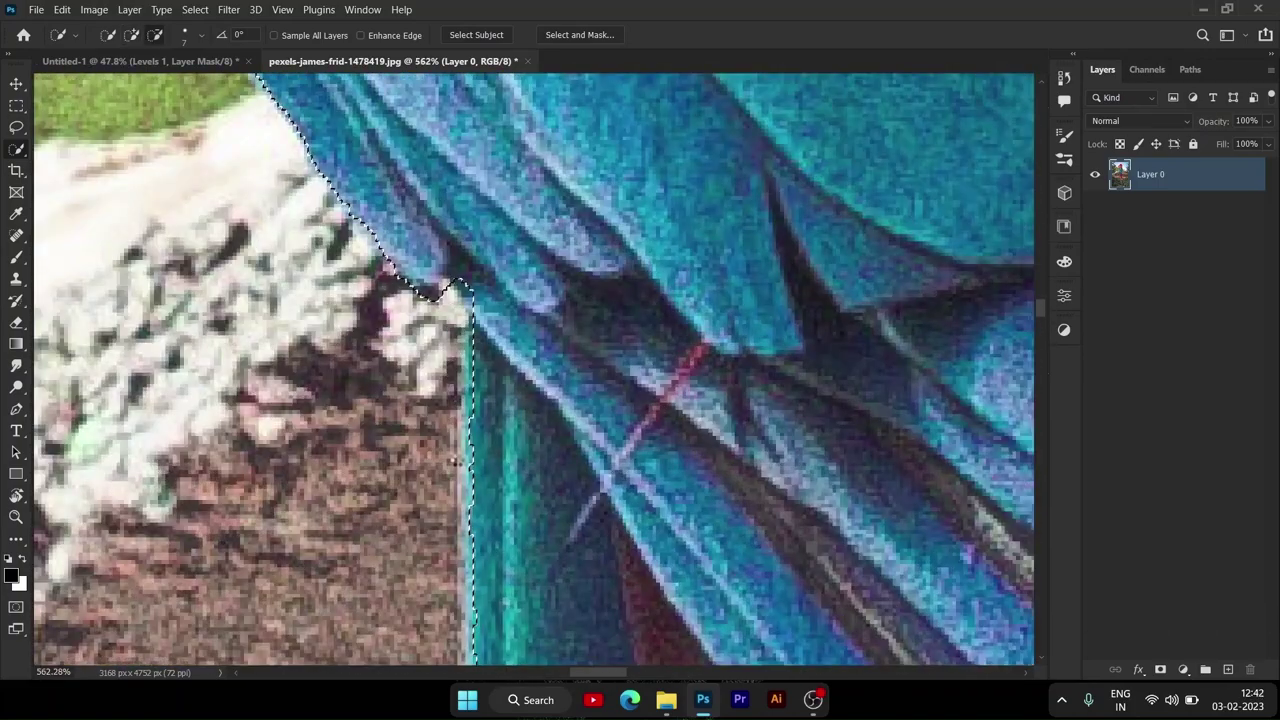
pyautogui.scroll(-4, 455, 380)
pyautogui.scroll(4, 463, 378)
pyautogui.scroll(-2, 463, 378)
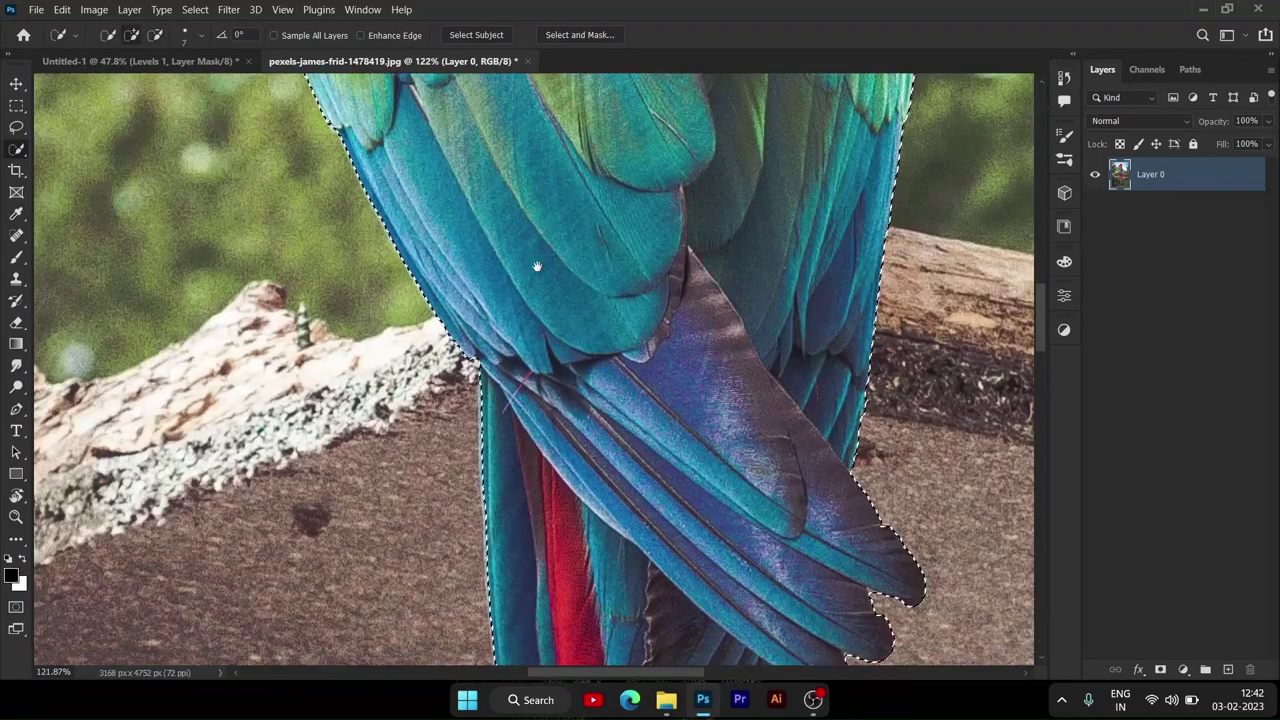
pyautogui.scroll(-2, 537, 266)
pyautogui.scroll(-2, 509, 349)
pyautogui.scroll(-1, 583, 318)
pyautogui.scroll(-1, 583, 318)
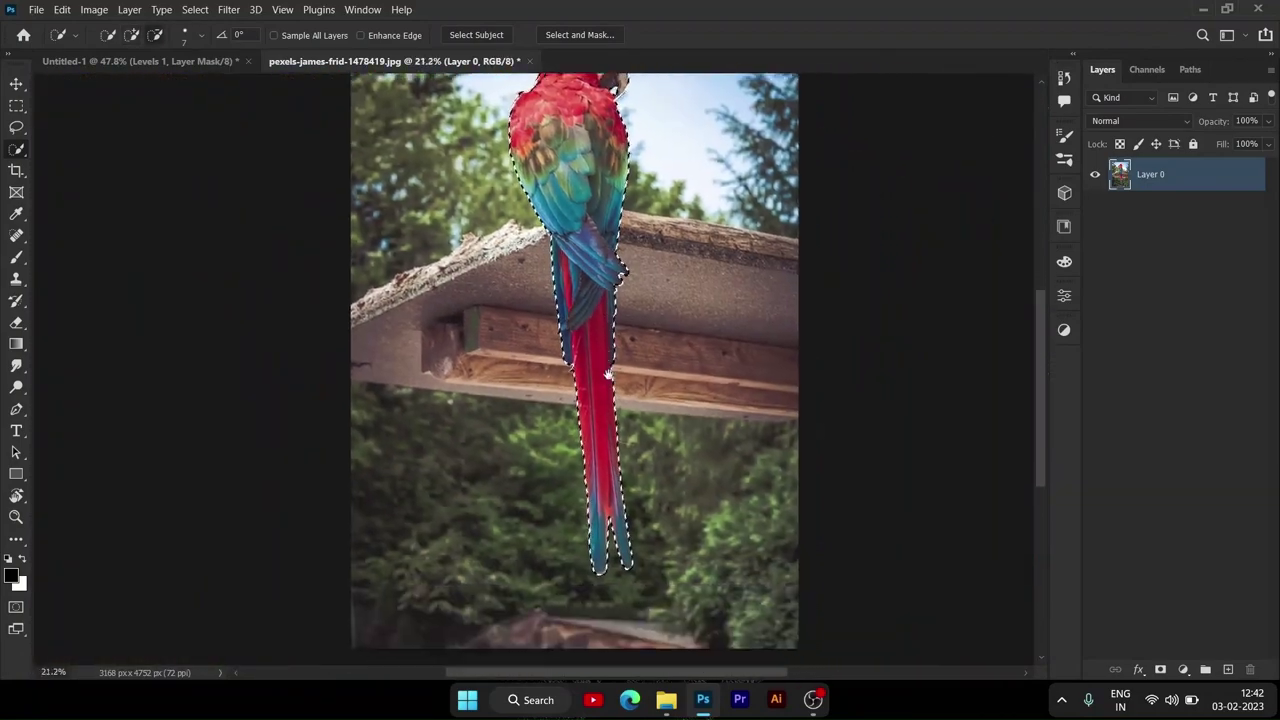
# Step: Copy the selected macaw onto its own layer and check the cutout against the hidden background
pyautogui.hotkey('ctrl', 'j')
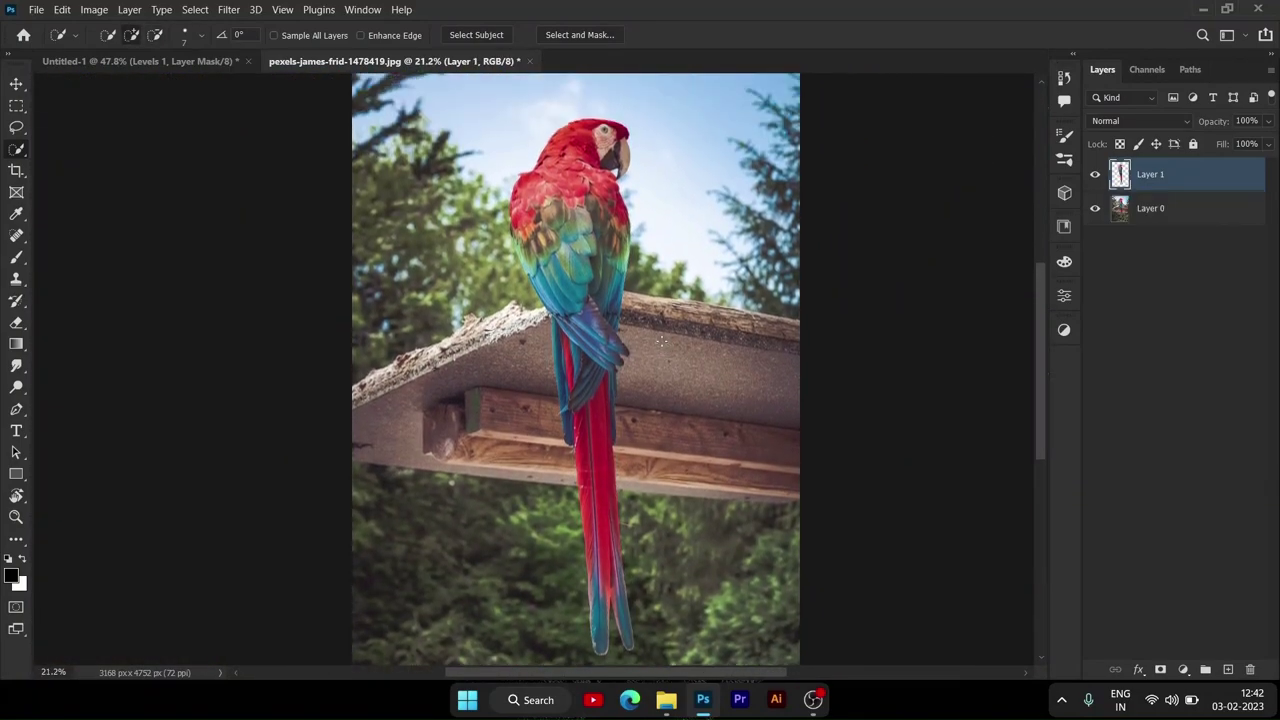
pyautogui.press('v')
pyautogui.click(1150, 210)
pyautogui.click(1150, 176)
pyautogui.click(1094, 209)
pyautogui.click(1094, 209)
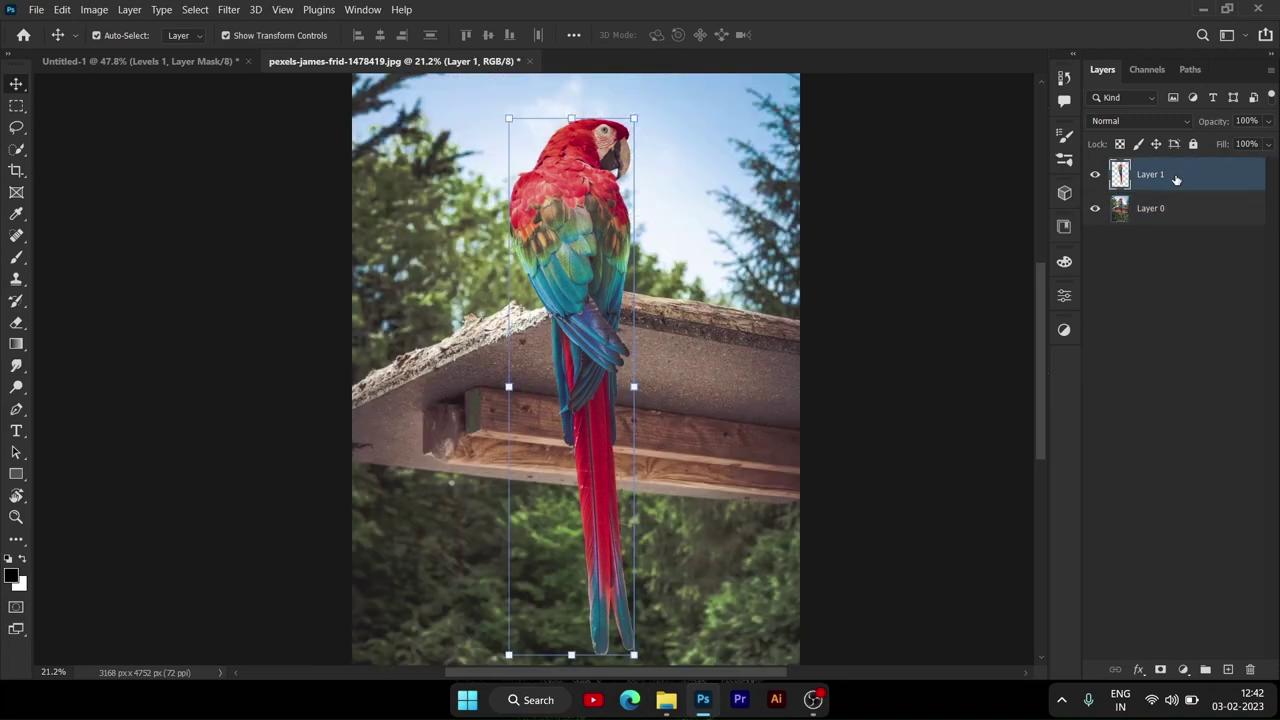
pyautogui.moveTo(634, 270); pyautogui.dragTo(580, 268)
# Step: Drop the macaw into the flamingo composite, shrinking it onto the flamingo's back
pyautogui.click(186, 62)
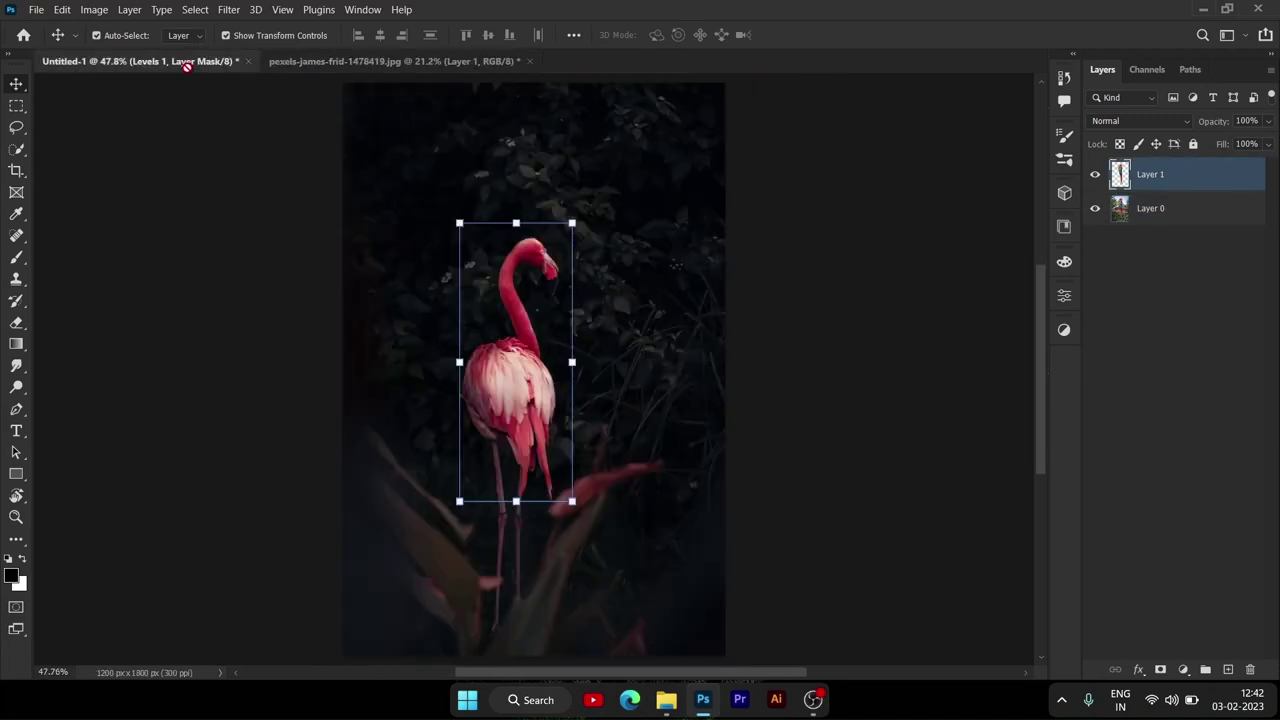
pyautogui.moveTo(513, 328); pyautogui.dragTo(642, 301)
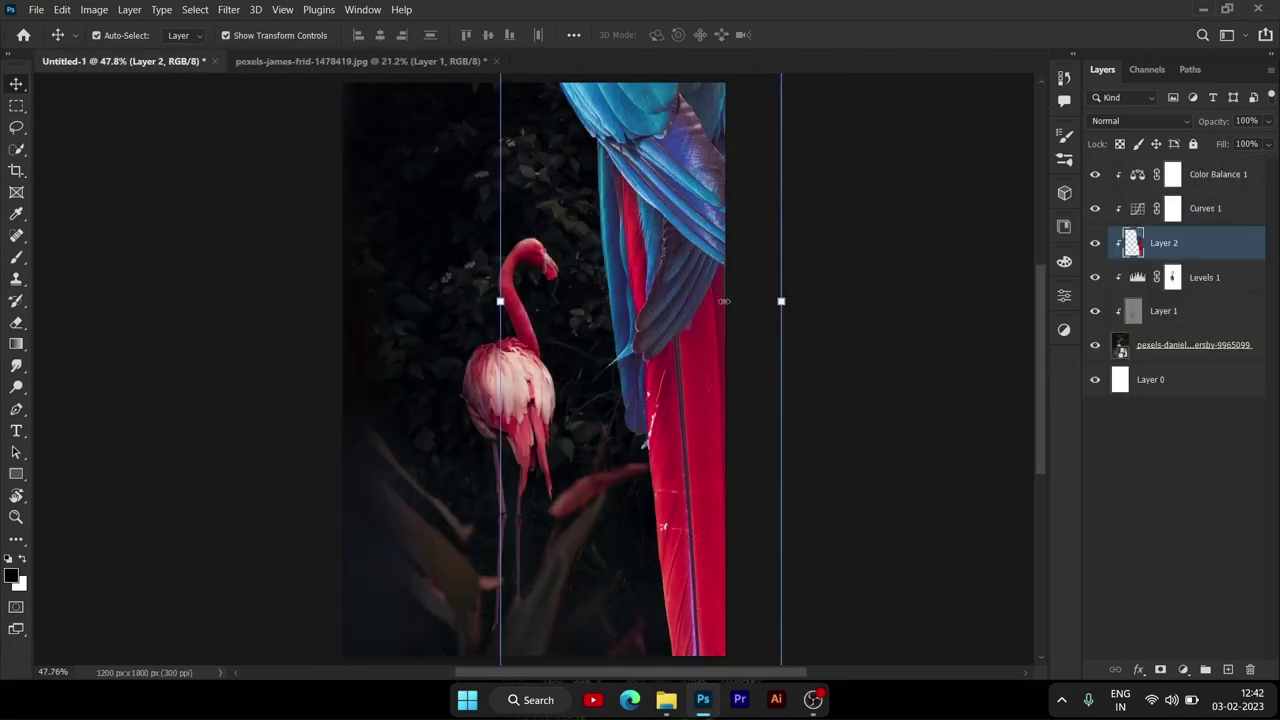
pyautogui.moveTo(724, 301)
pyautogui.mouseDown()
pyautogui.moveTo(543, 264)
pyautogui.moveTo(492, 340)
pyautogui.mouseUp()
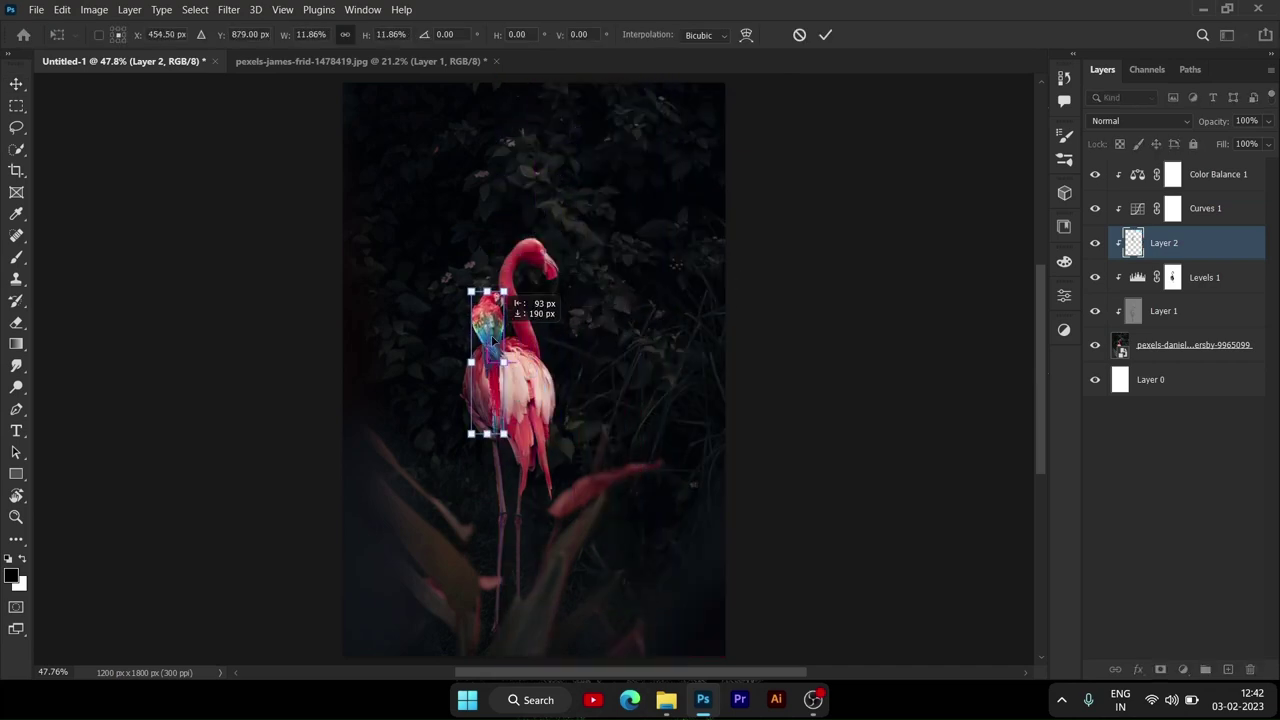
pyautogui.scroll(2, 506, 338)
pyautogui.scroll(2, 510, 340)
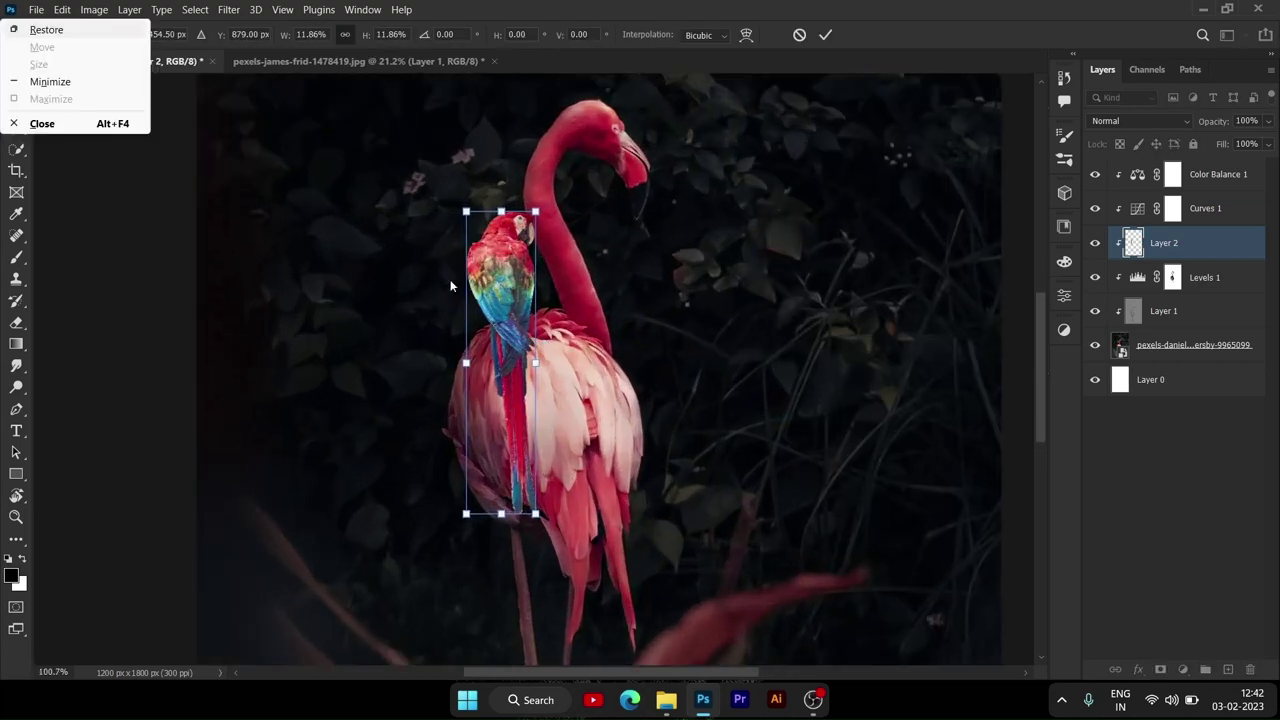
pyautogui.press('Return')
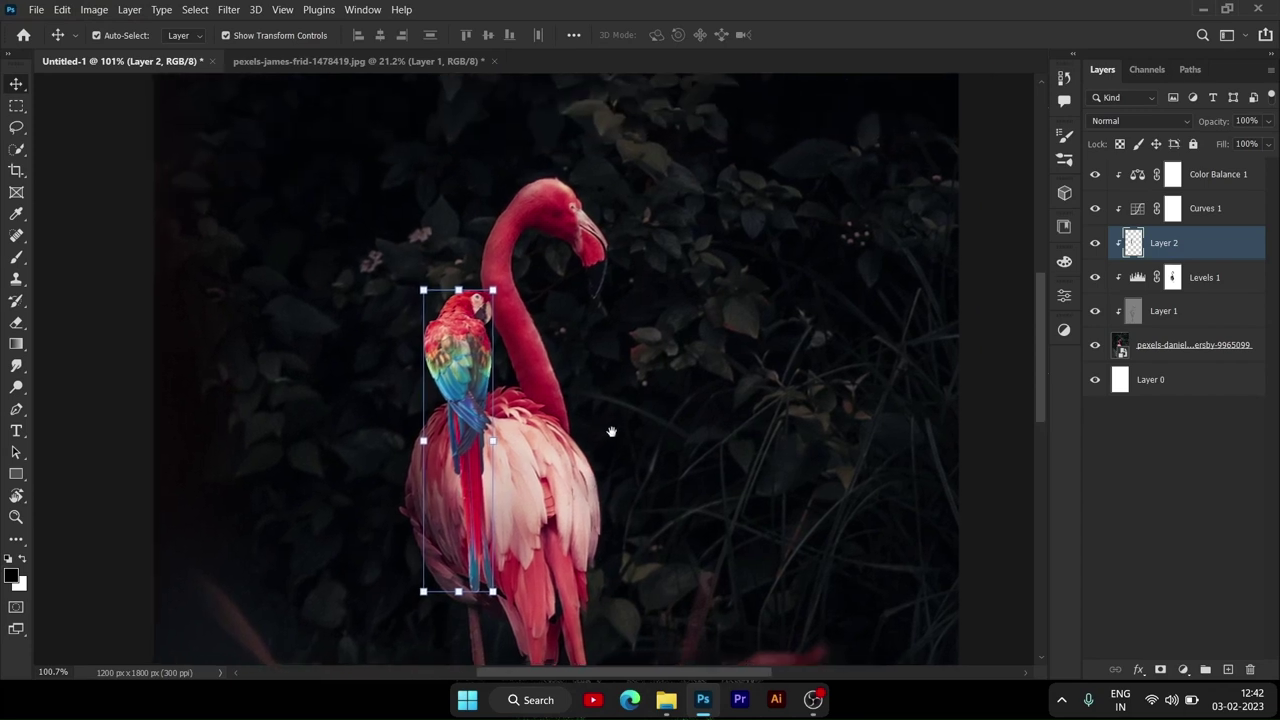
# Step: Stack the macaw layer above the adjustment layers, nudge it about 30px lower, and rescale it to about 97%
pyautogui.moveTo(1196, 242); pyautogui.dragTo(1178, 168)
pyautogui.click(1200, 345)
pyautogui.click(1198, 174)
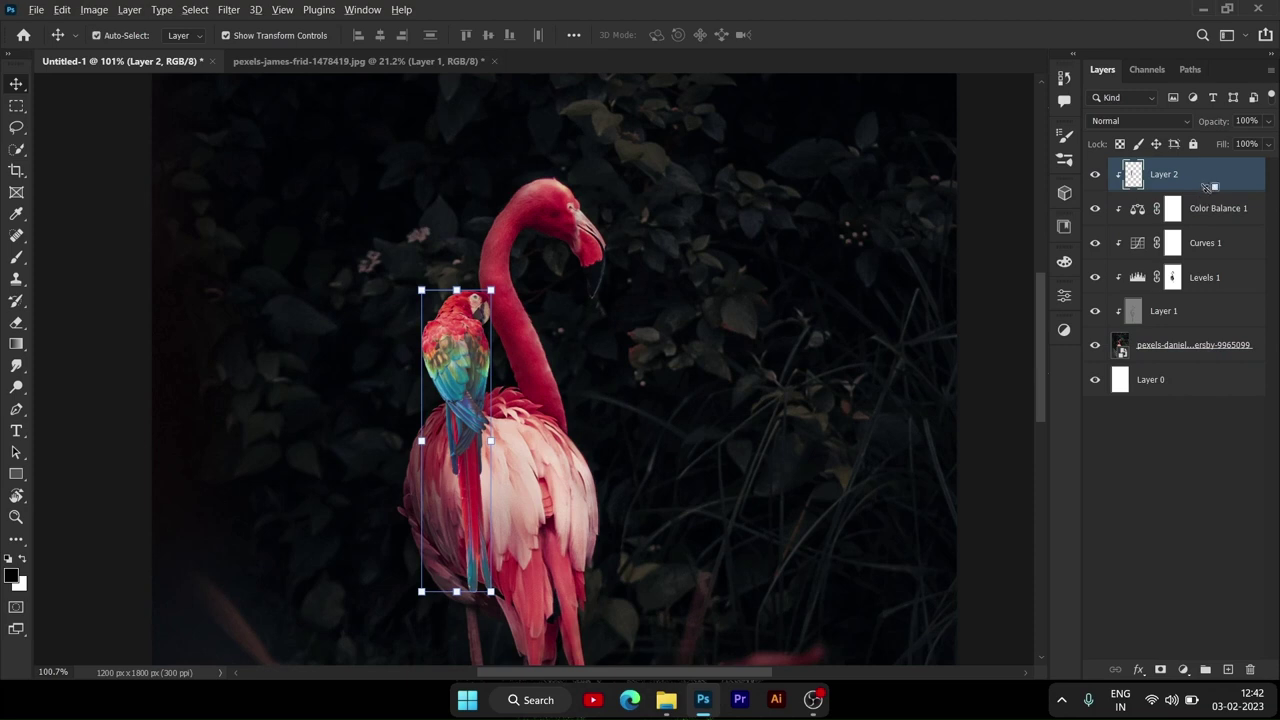
pyautogui.click(1173, 488)
pyautogui.click(489, 379)
pyautogui.moveTo(489, 379); pyautogui.dragTo(489, 409)
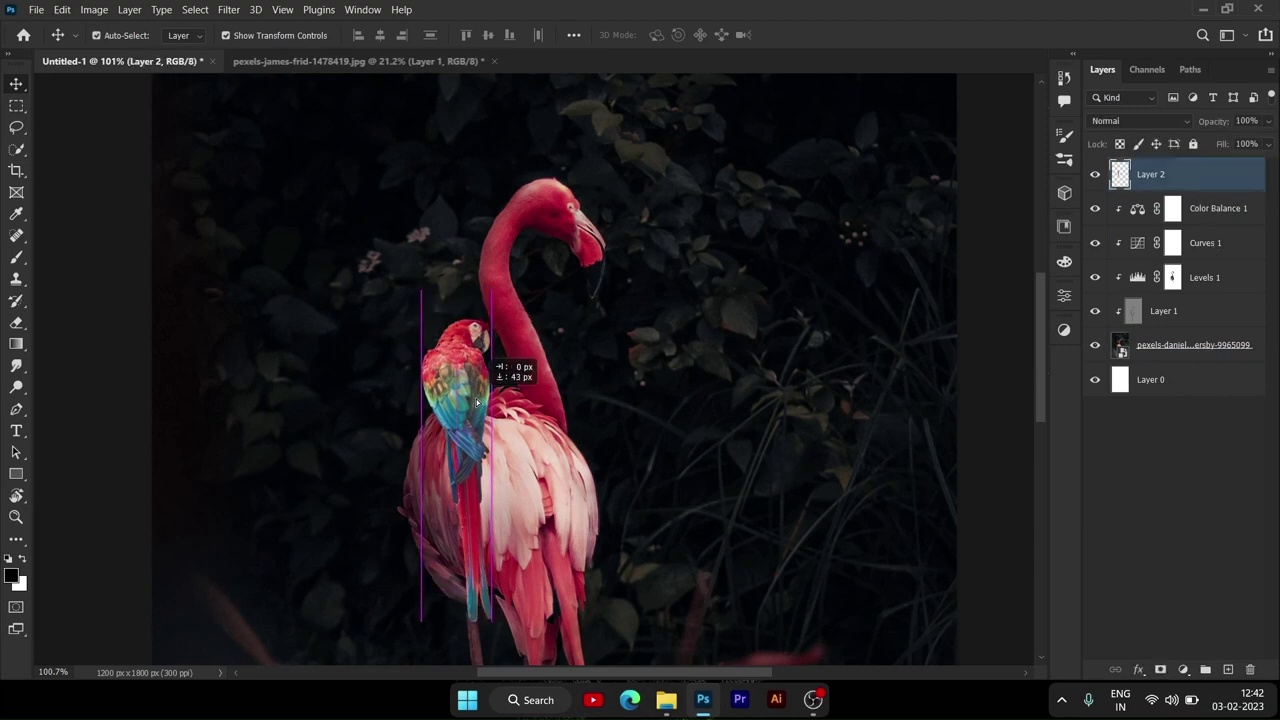
pyautogui.moveTo(493, 480); pyautogui.dragTo(499, 464)
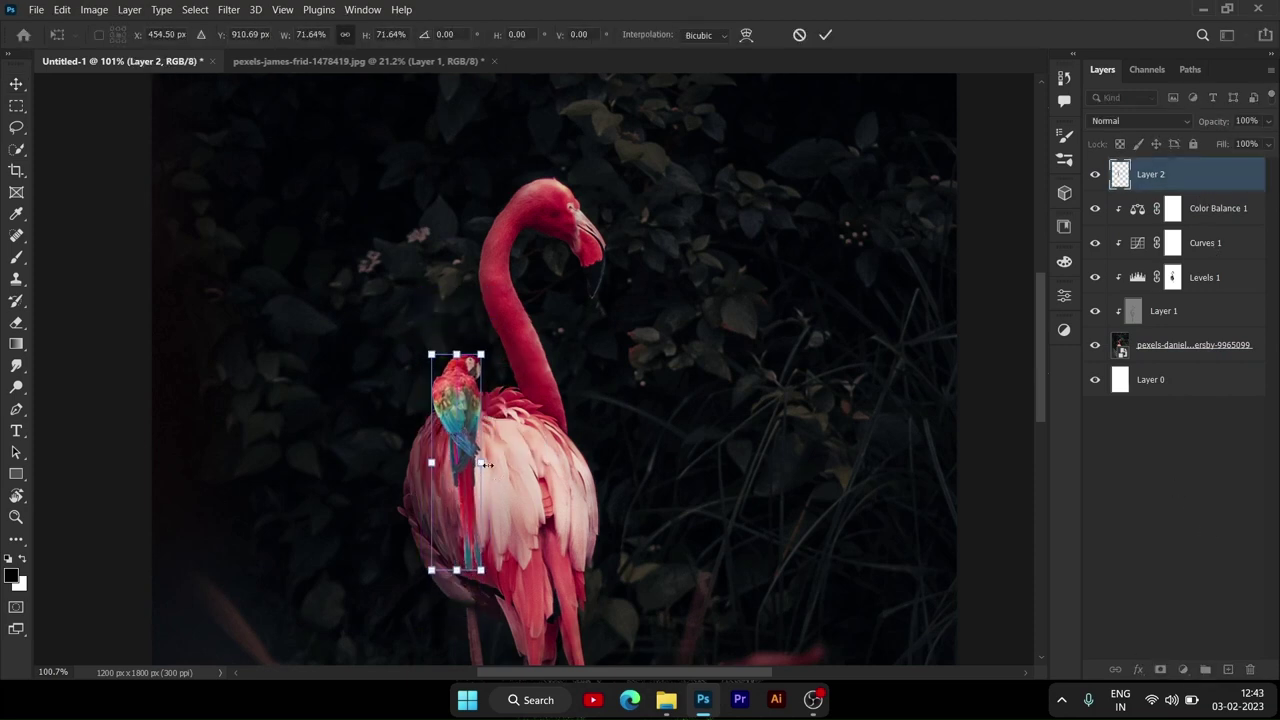
pyautogui.moveTo(462, 419); pyautogui.dragTo(449, 441)
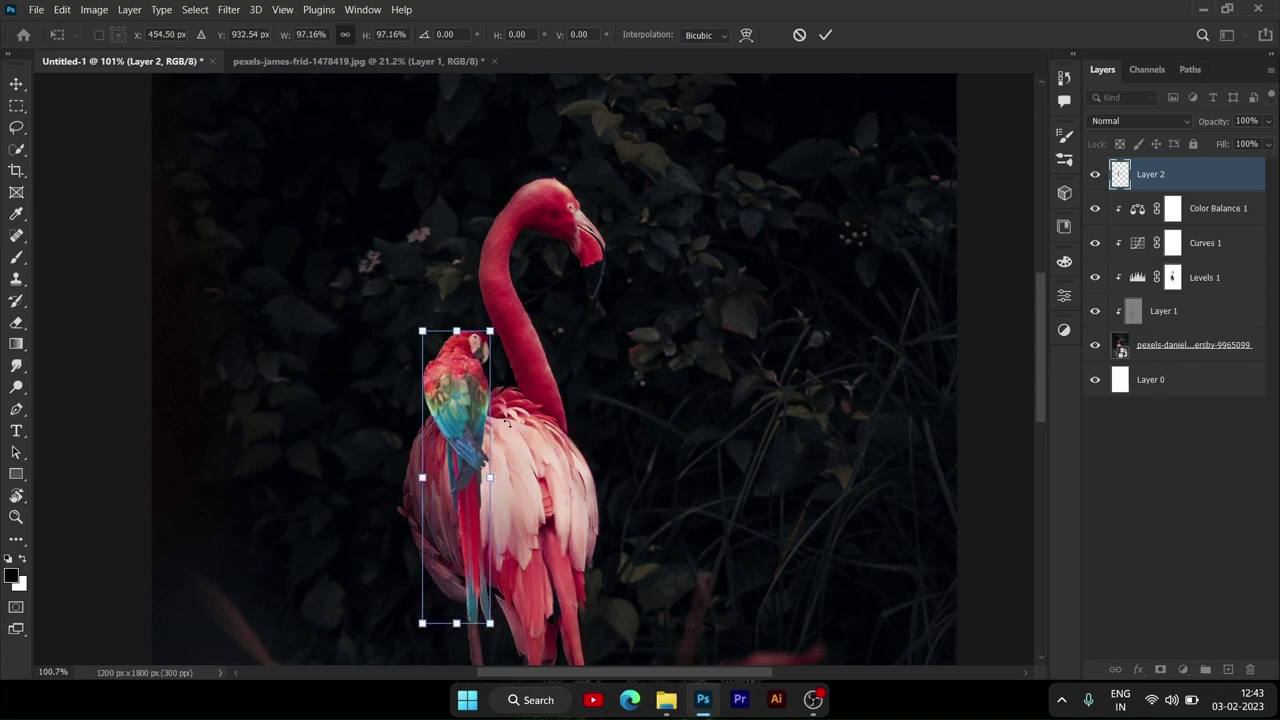
pyautogui.click(825, 34)
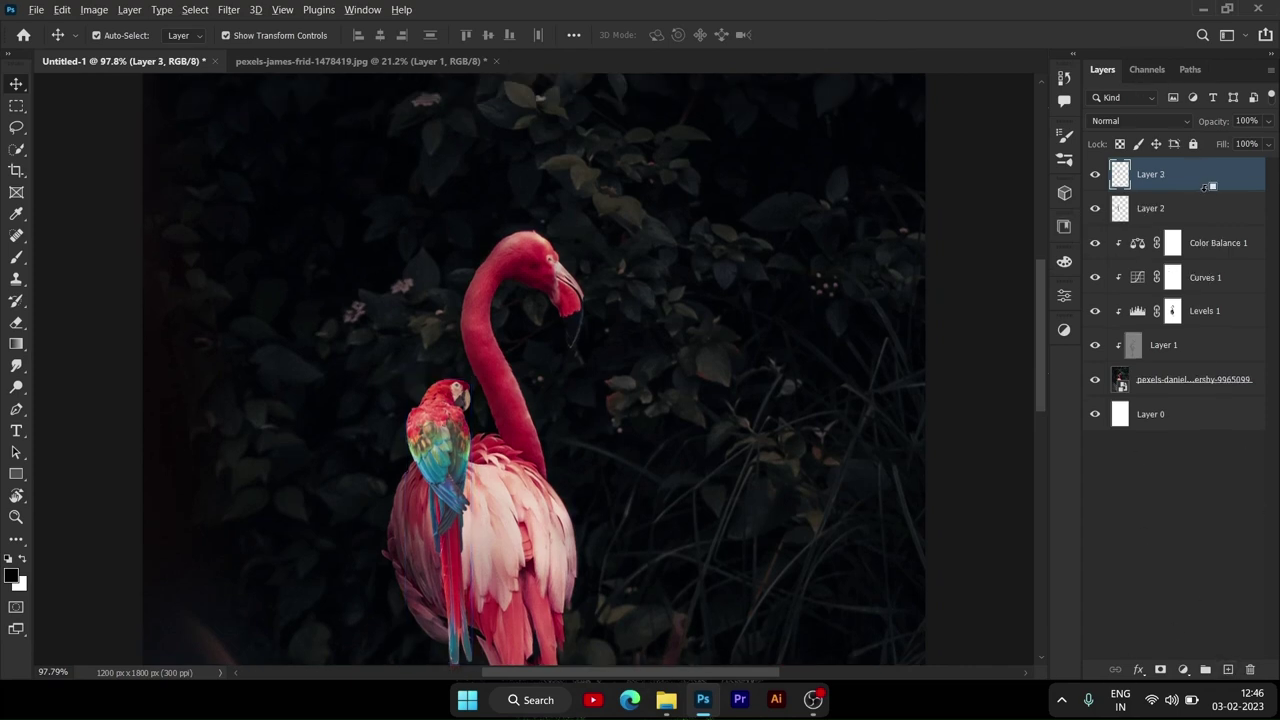
# Step: Fill the new layer with 50% Gray and set its blend mode to Overlay
pyautogui.click(61, 9)
pyautogui.click(86, 251)
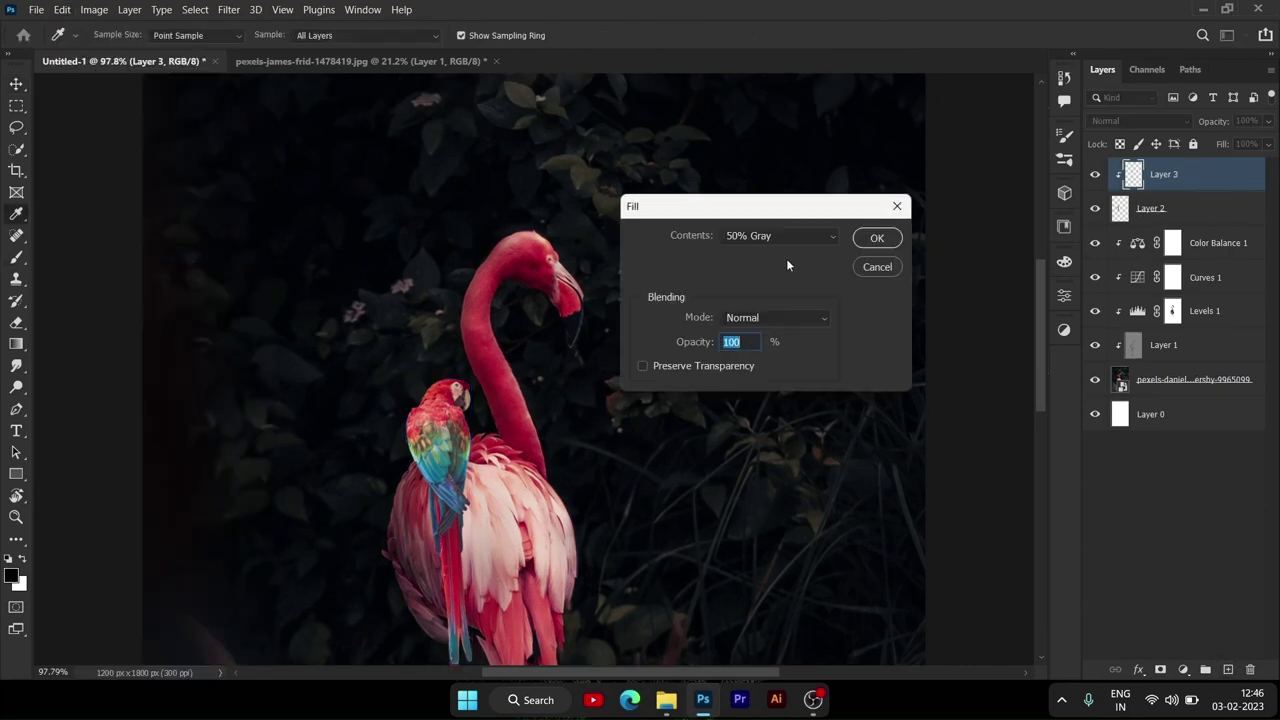
pyautogui.click(877, 238)
pyautogui.click(1140, 120)
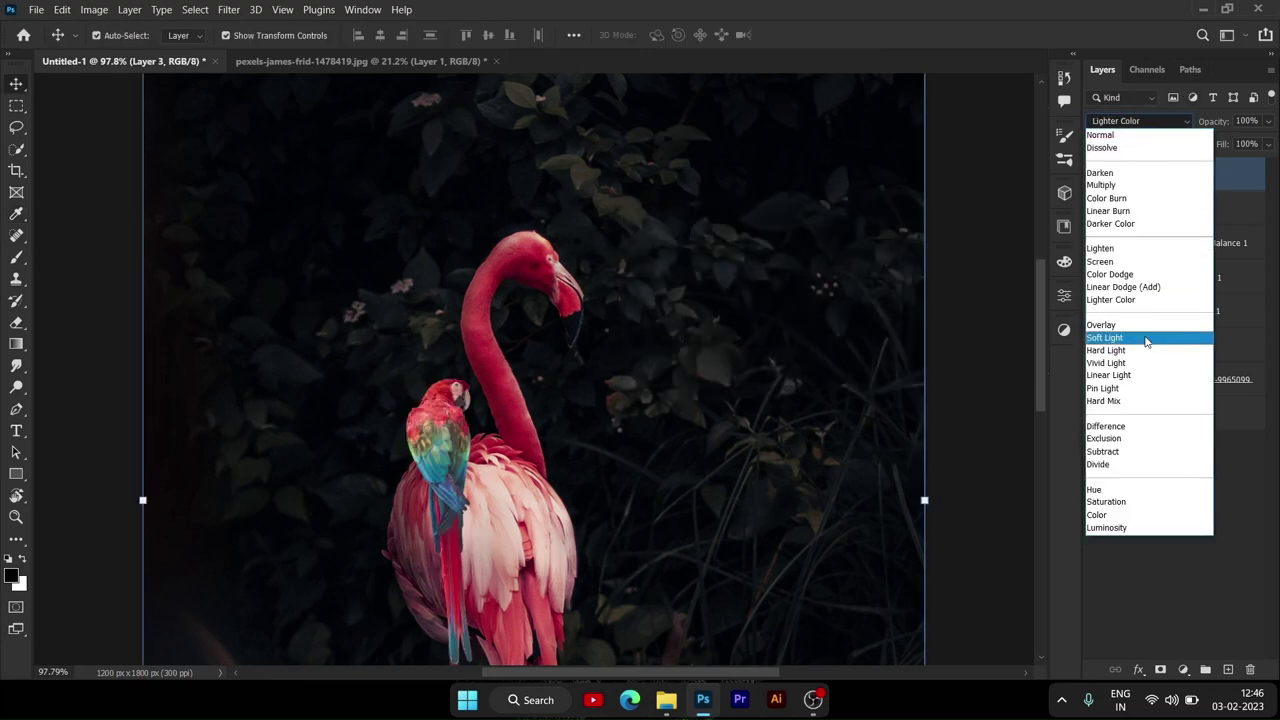
pyautogui.click(1140, 333)
# Step: Add a Levels adjustment with lowered output white to darken the macaw
pyautogui.click(1064, 329)
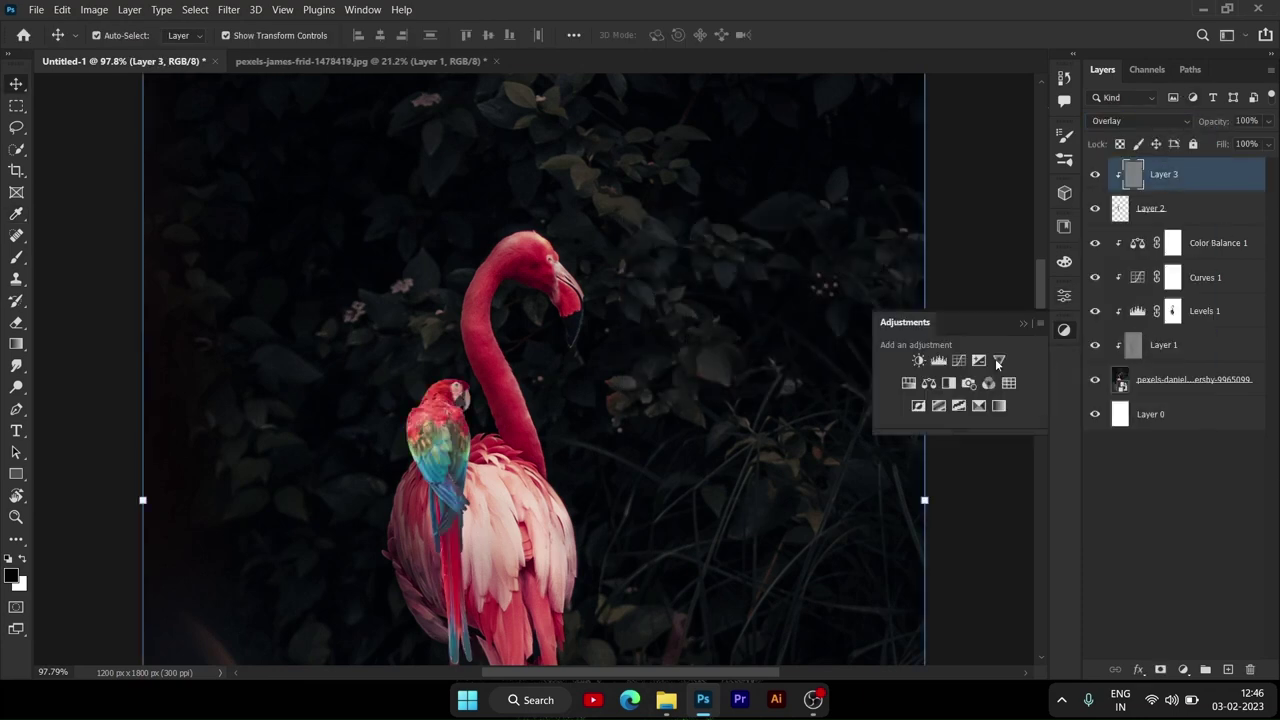
pyautogui.click(939, 360)
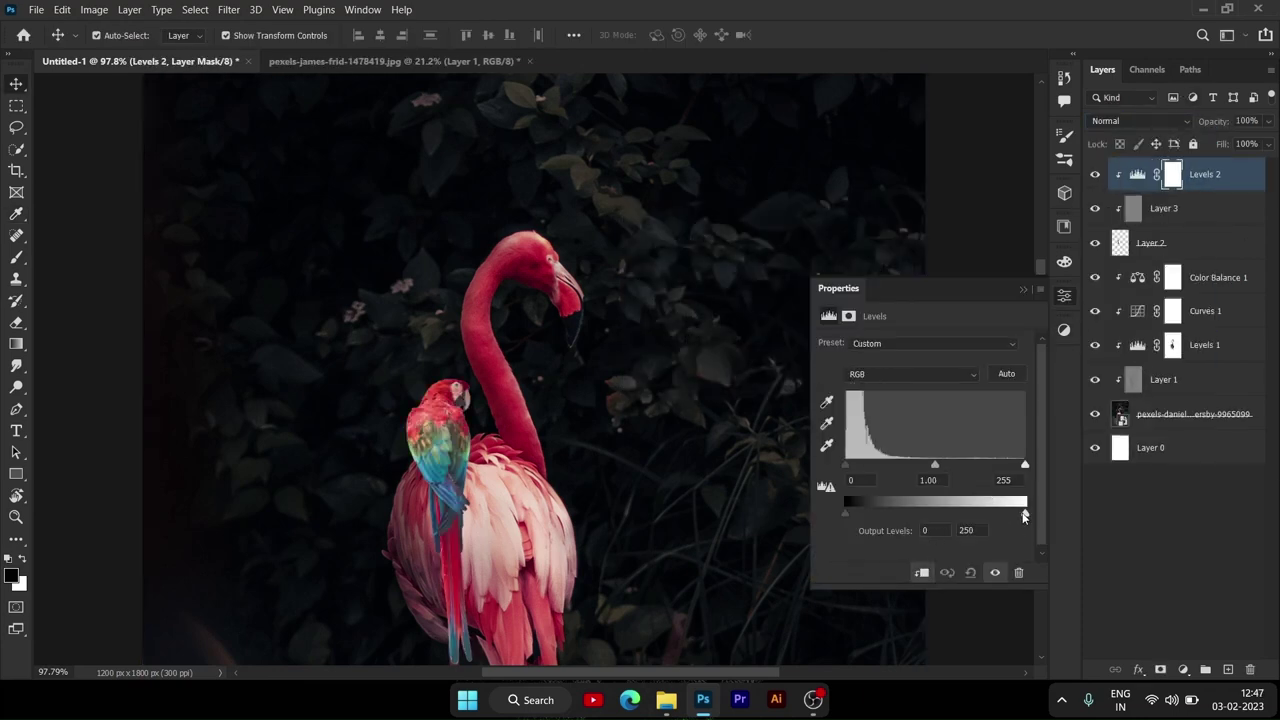
pyautogui.moveTo(1024, 516); pyautogui.dragTo(937, 516)
pyautogui.click(1034, 287)
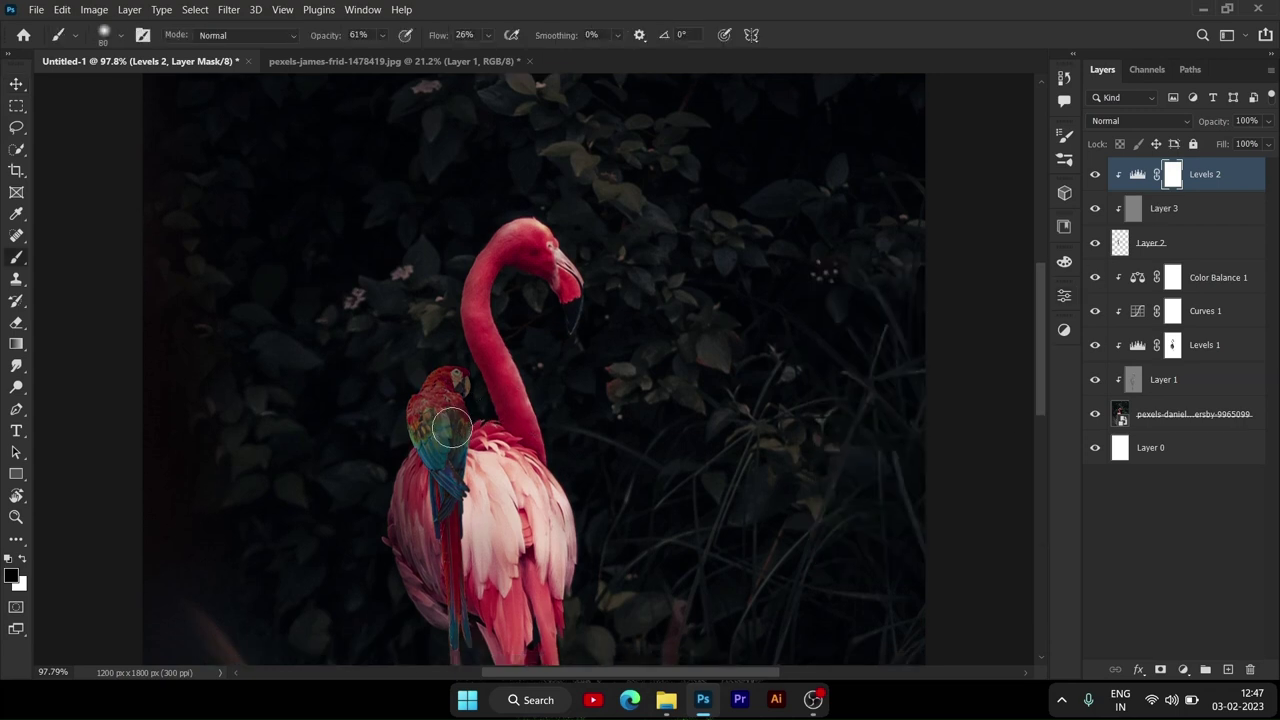
pyautogui.scroll(3, 455, 442)
pyautogui.scroll(3, 451, 368)
# Step: Brush the Levels 2 mask to restore brightness on the macaw's back and neck
pyautogui.hotkey('alt', '[')
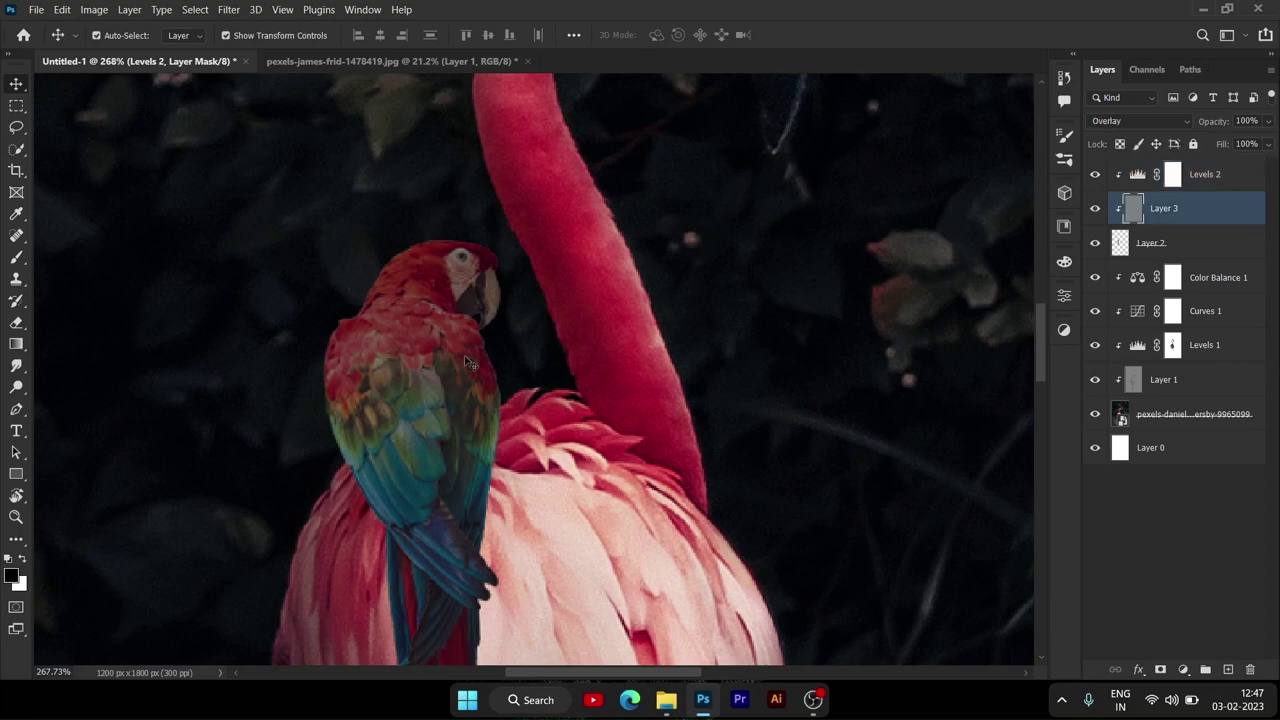
pyautogui.press('b')
pyautogui.click(1187, 175)
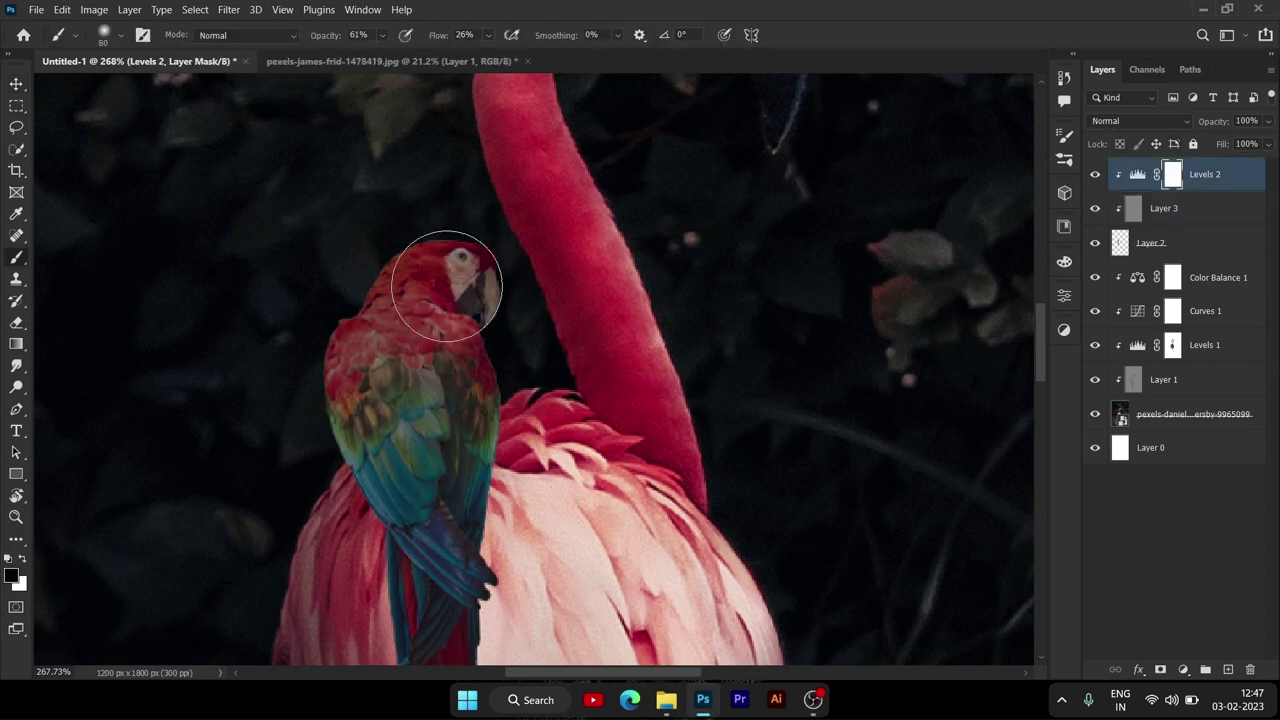
pyautogui.scroll(-2, 495, 420)
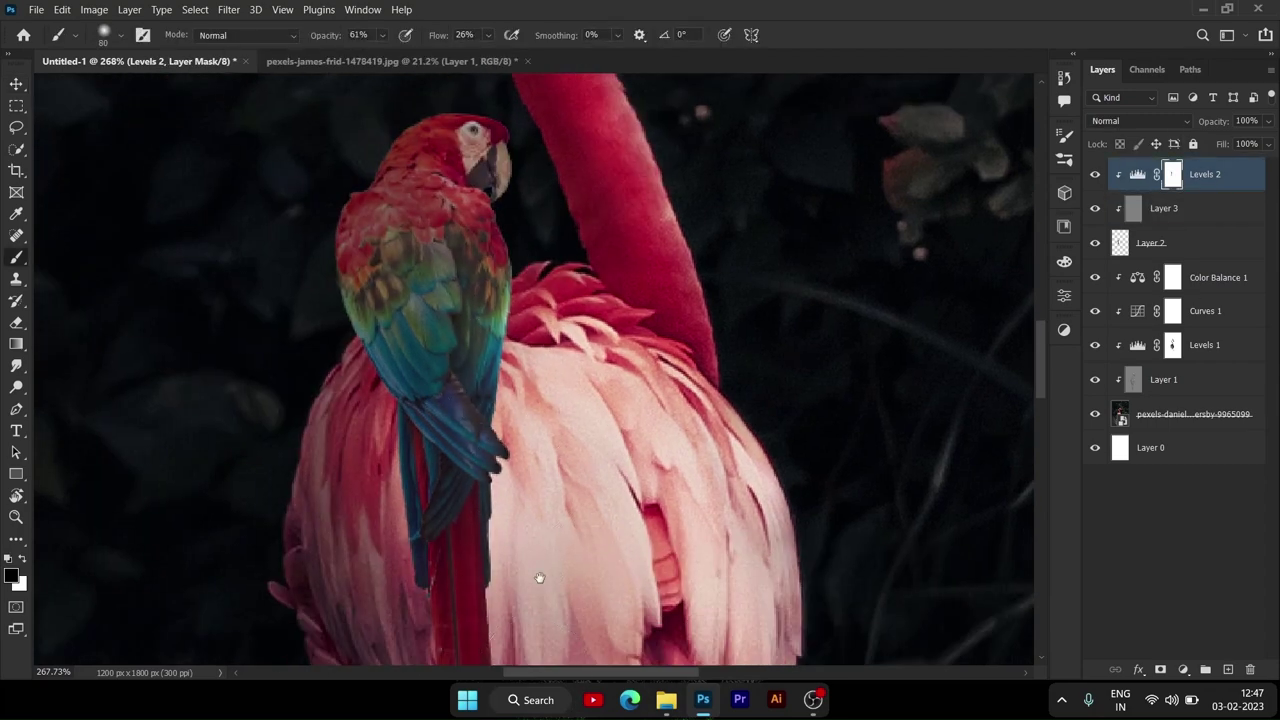
pyautogui.scroll(-4, 485, 425)
pyautogui.scroll(-1, 485, 420)
pyautogui.scroll(2, 486, 368)
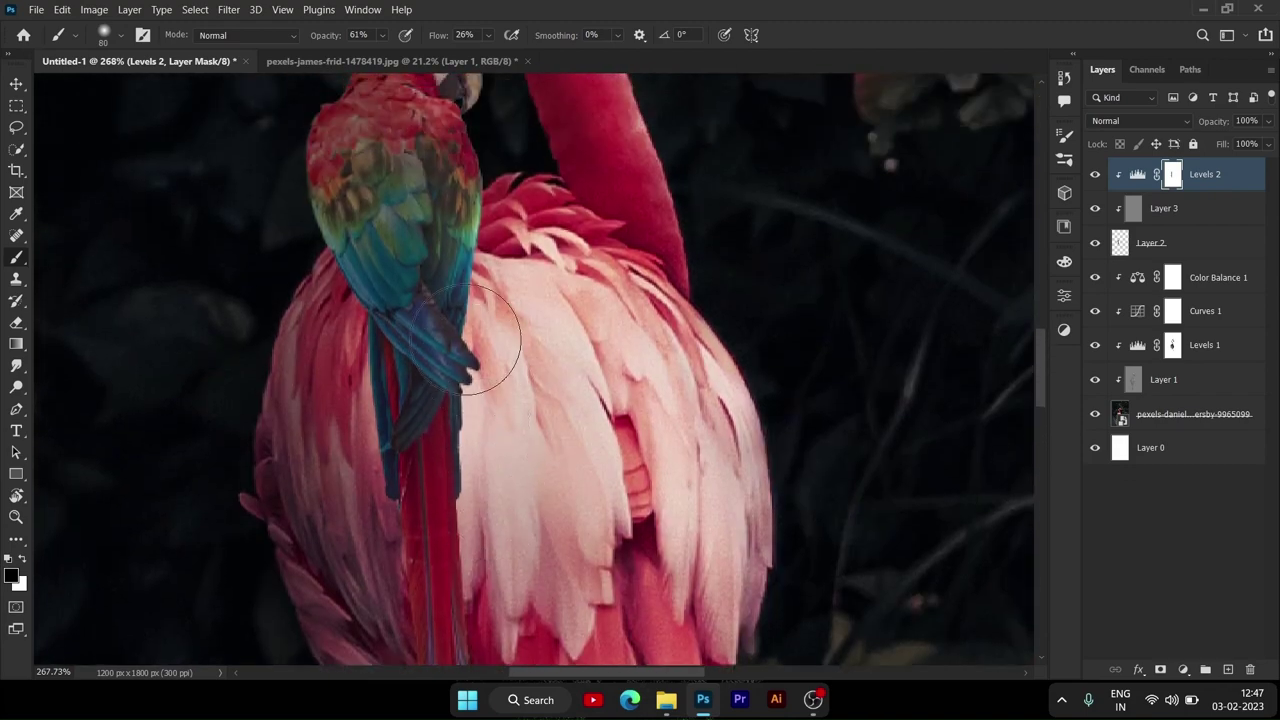
pyautogui.scroll(3, 470, 320)
pyautogui.moveTo(430, 306); pyautogui.dragTo(466, 240)
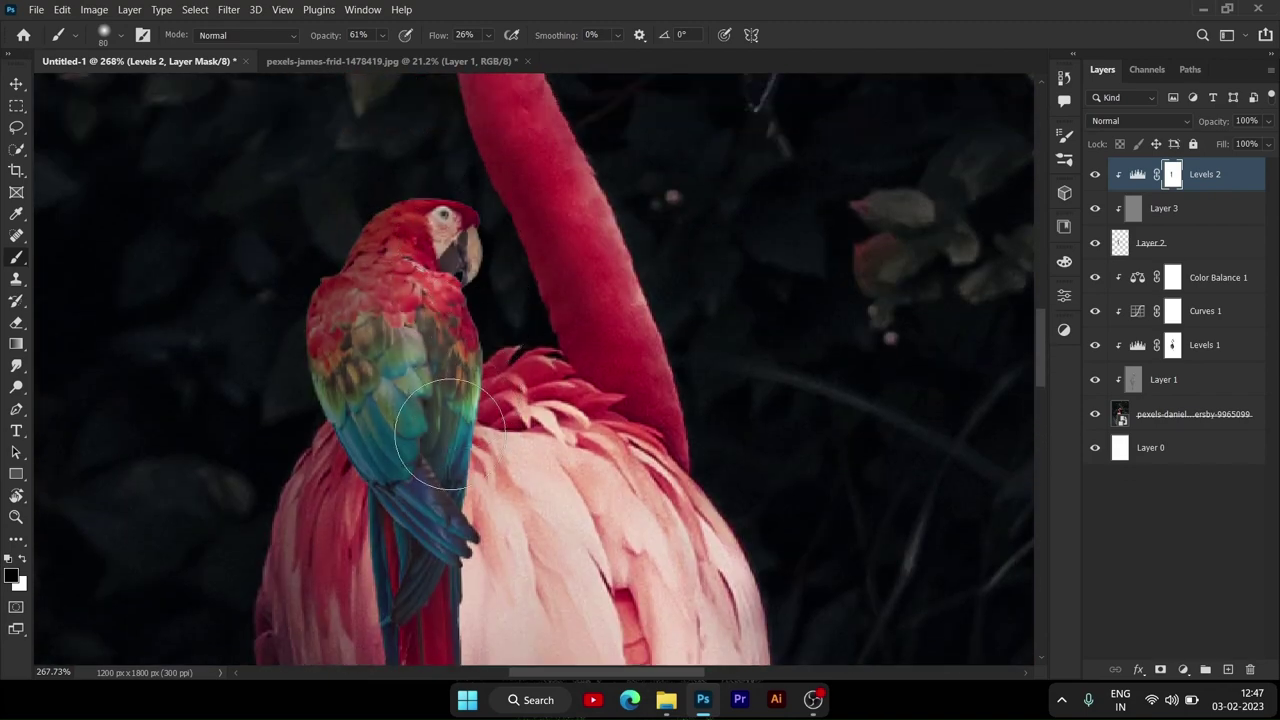
pyautogui.scroll(1, 469, 330)
# Step: On the gray Overlay layer, burn the shadows along the macaw's left-edge feathers
pyautogui.click(1229, 214)
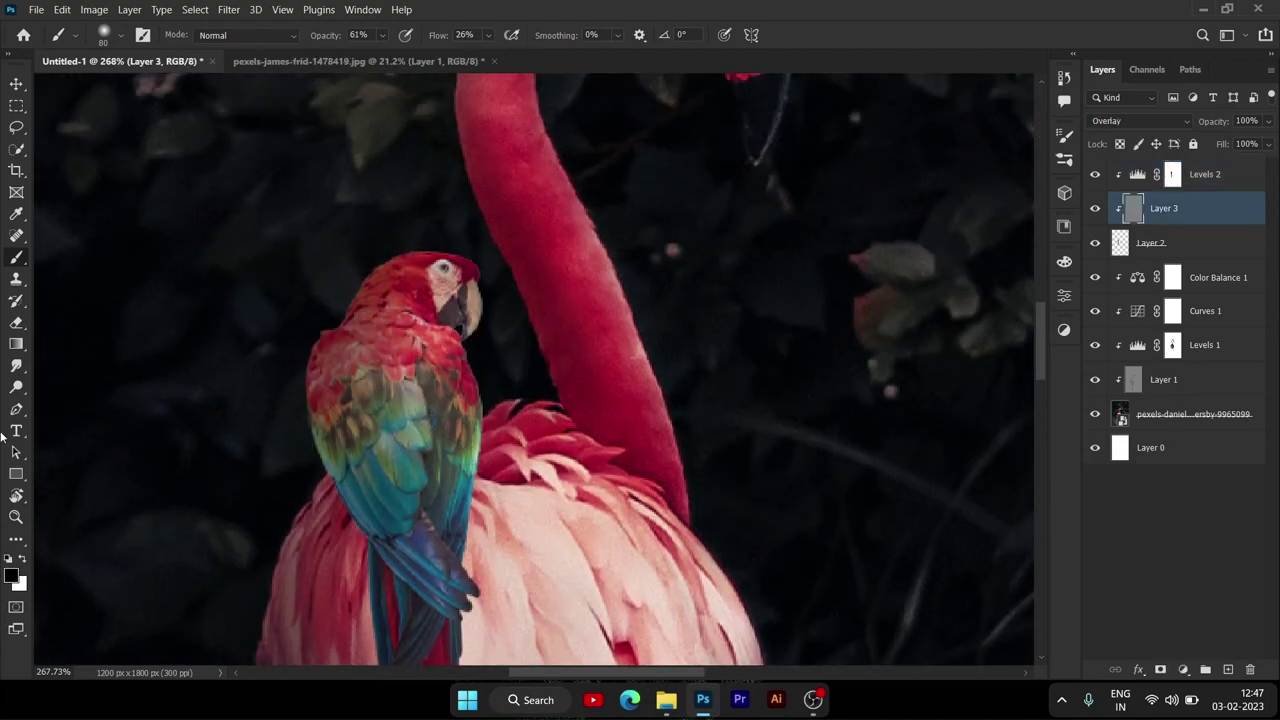
pyautogui.rightClick(16, 388)
pyautogui.click(60, 403)
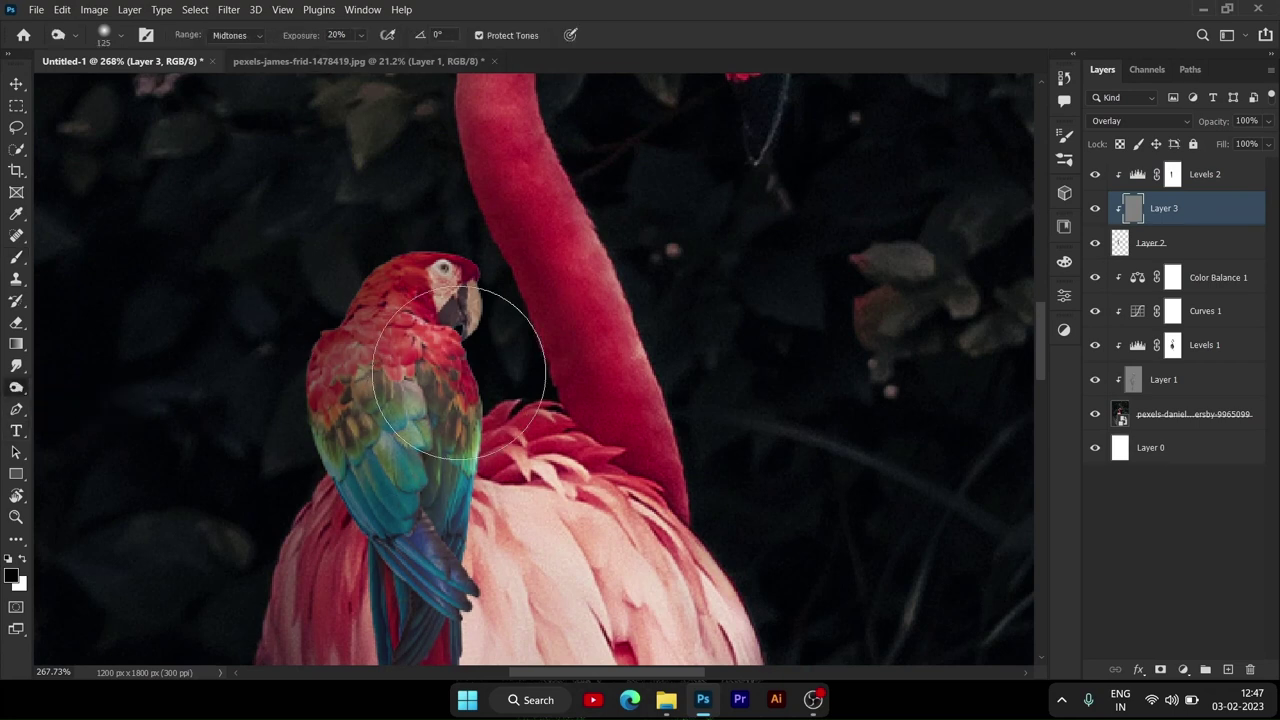
pyautogui.click(236, 35)
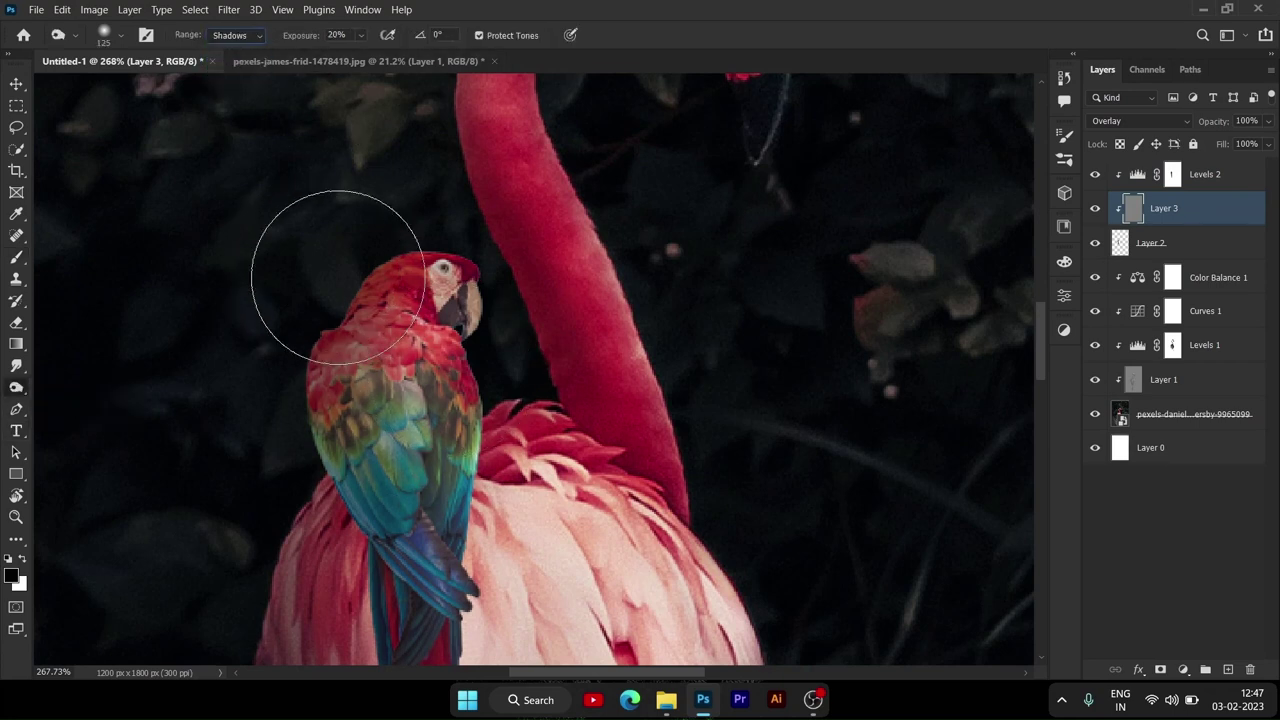
pyautogui.press('[')
pyautogui.press('[')
pyautogui.moveTo(330, 367); pyautogui.dragTo(319, 440)
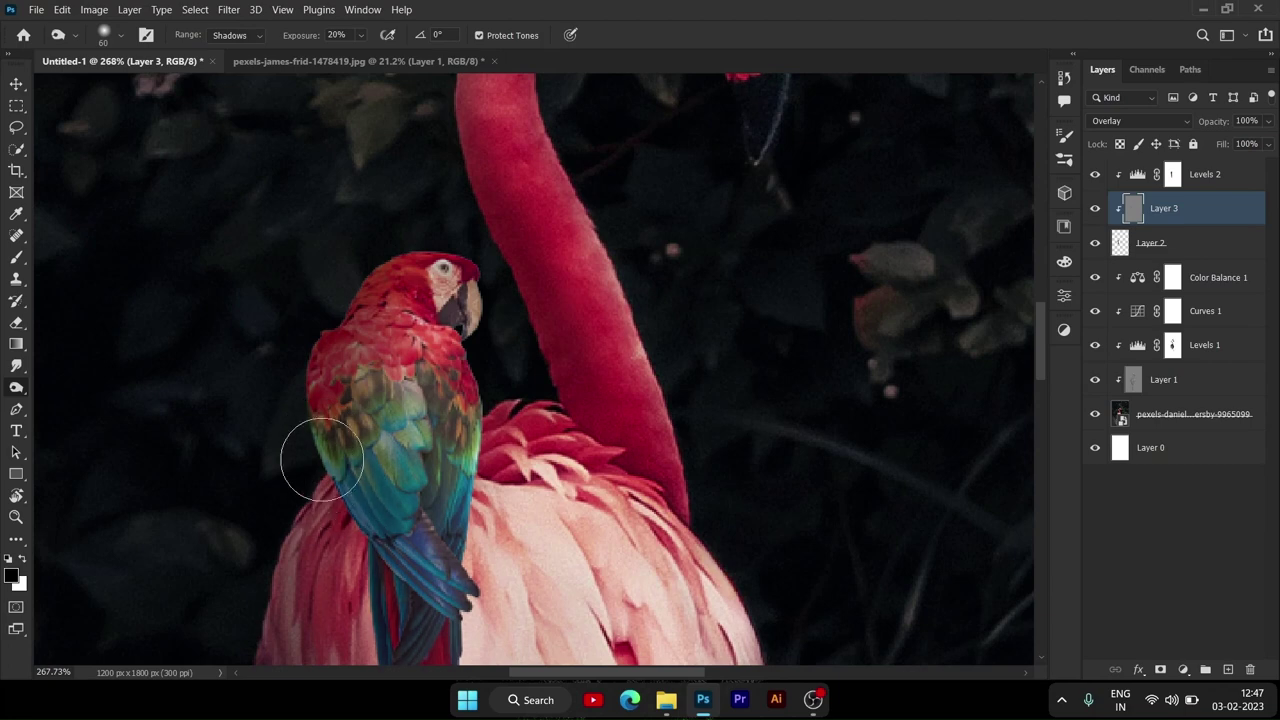
pyautogui.scroll(-3, 400, 509)
pyautogui.scroll(-2, 451, 631)
pyautogui.scroll(5, 329, 220)
pyautogui.scroll(1, 329, 220)
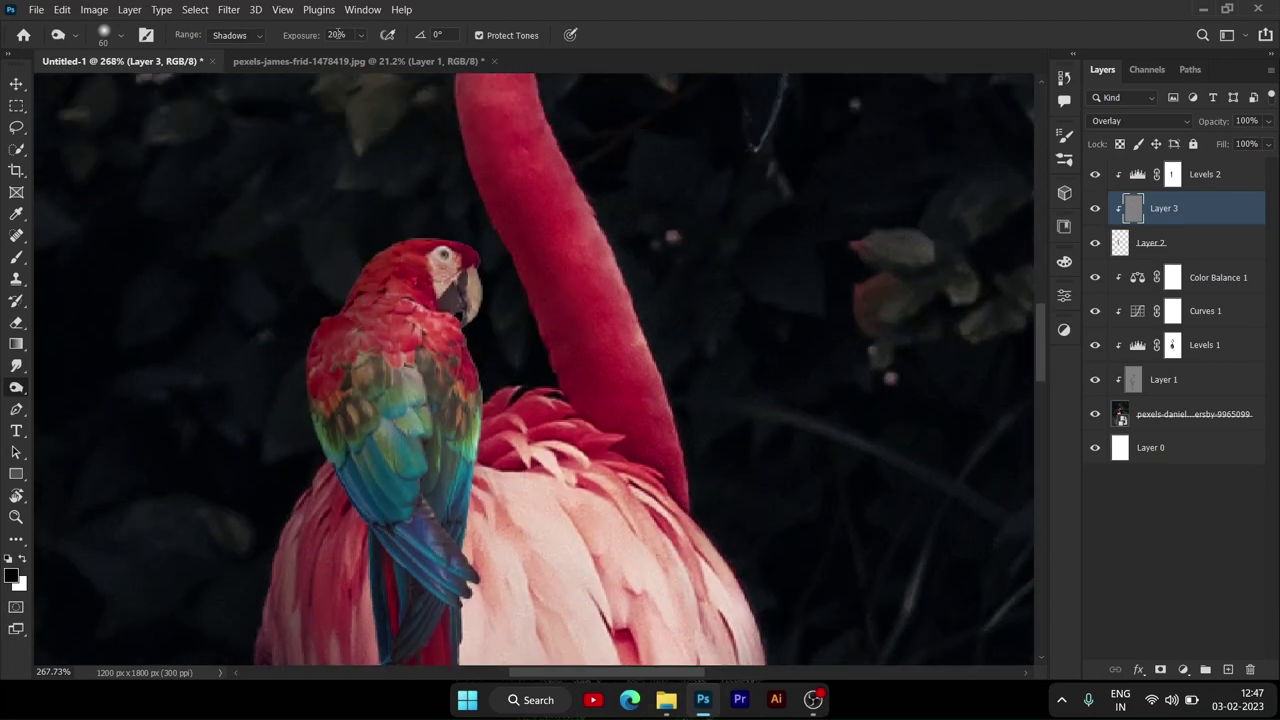
# Step: Switch the Burn range to Midtones and use a slightly smaller brush
pyautogui.click(236, 35)
pyautogui.click(232, 61)
pyautogui.press('[')
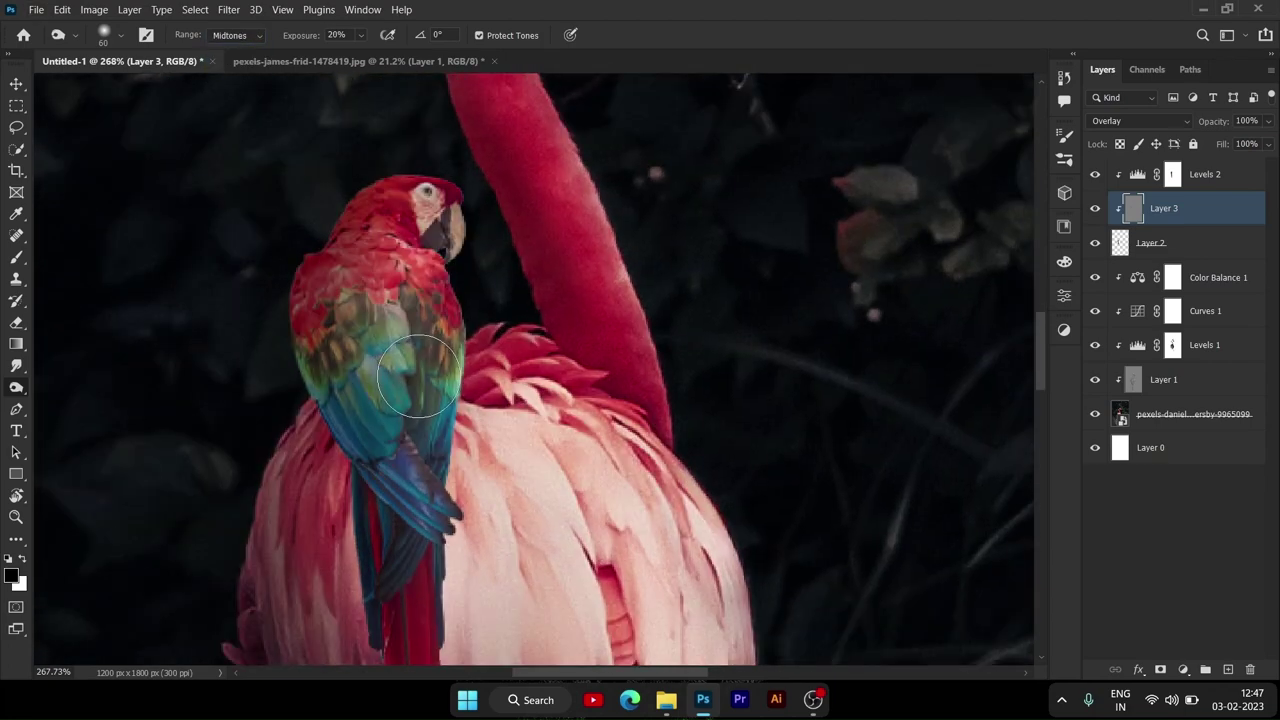
pyautogui.scroll(3, 417, 400)
pyautogui.scroll(-1, 414, 380)
pyautogui.scroll(-2, 416, 410)
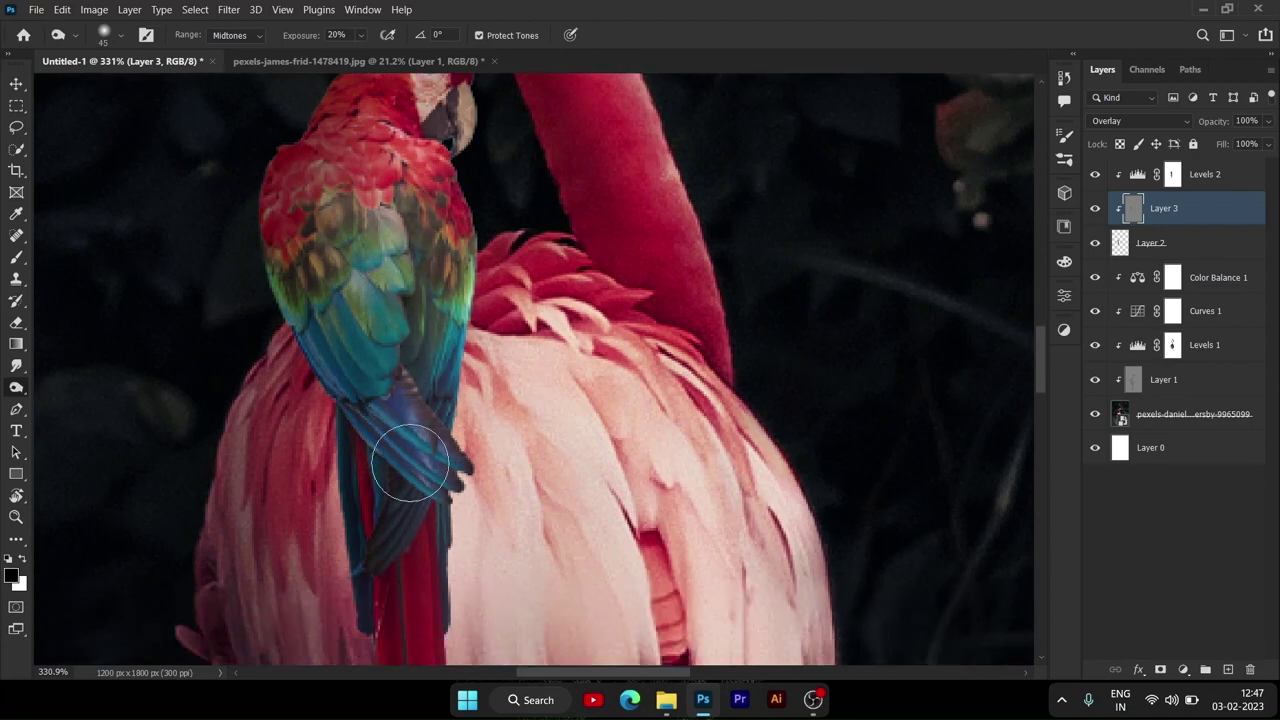
pyautogui.scroll(-3, 408, 457)
pyautogui.scroll(3, 400, 394)
pyautogui.scroll(2, 351, 254)
pyautogui.scroll(2, 290, 350)
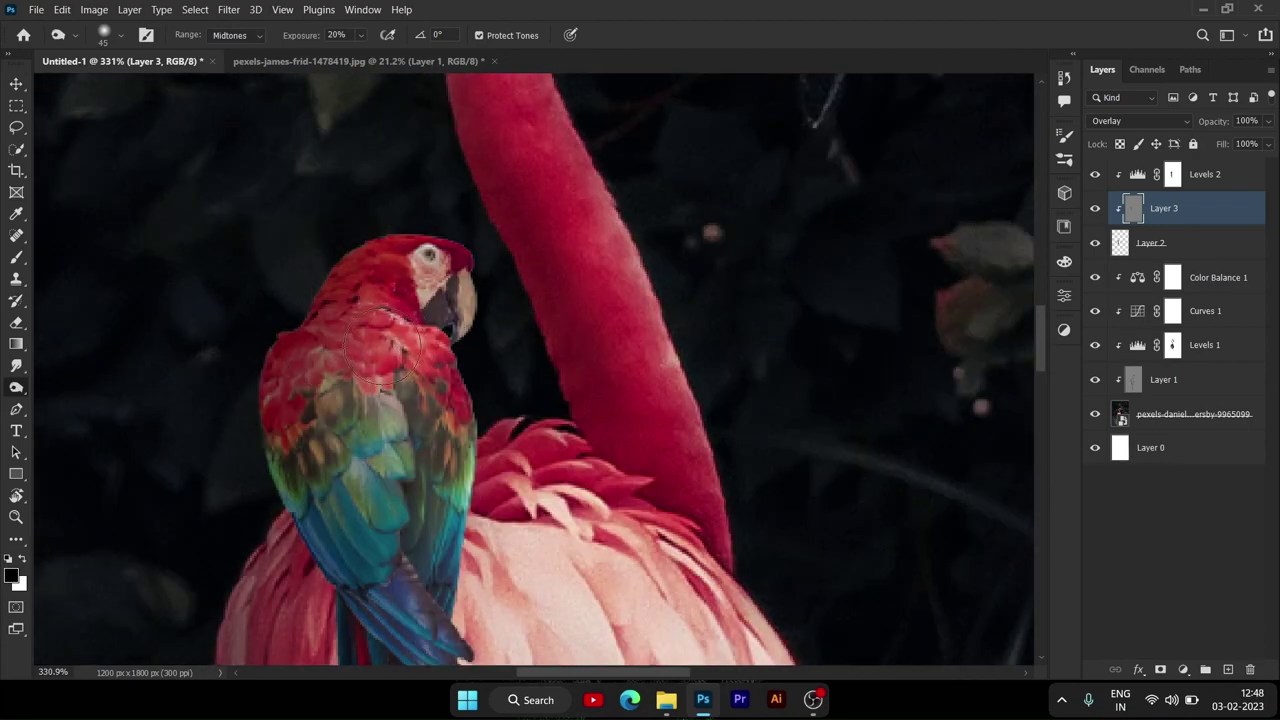
pyautogui.scroll(-1, 382, 347)
pyautogui.scroll(-1, 363, 443)
pyautogui.scroll(-5, 375, 603)
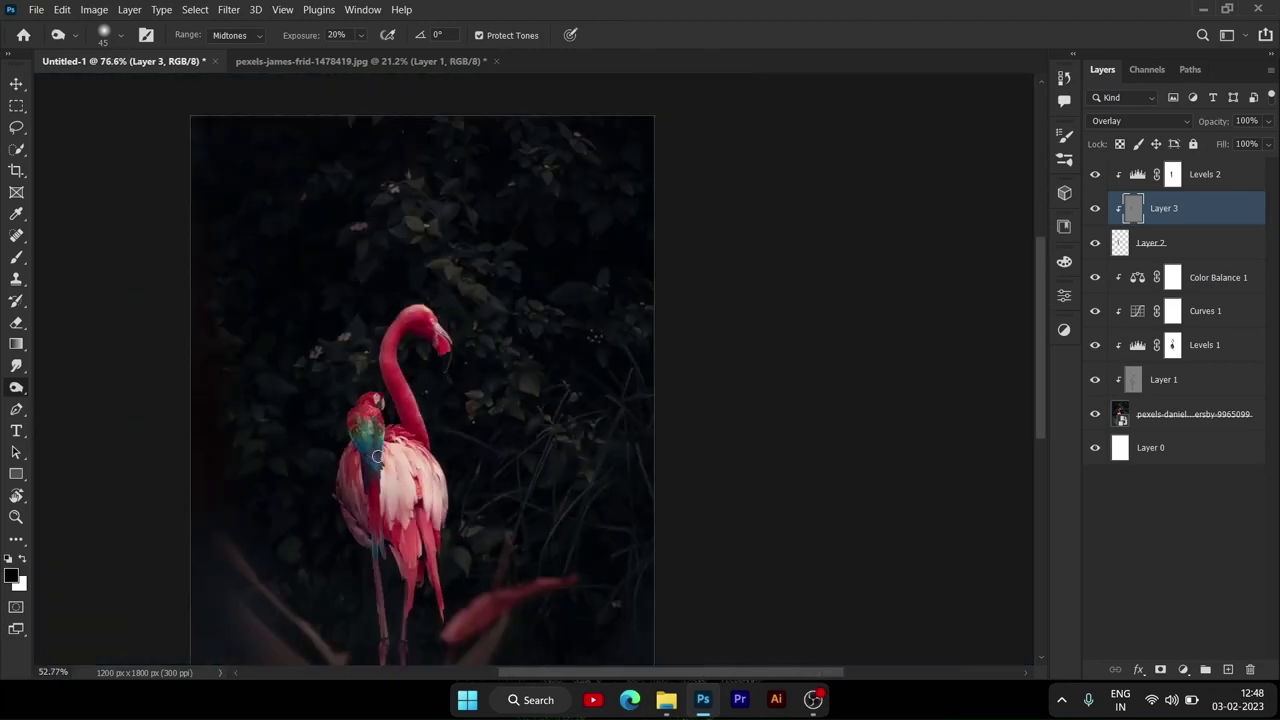
pyautogui.scroll(5, 371, 386)
pyautogui.scroll(1, 412, 337)
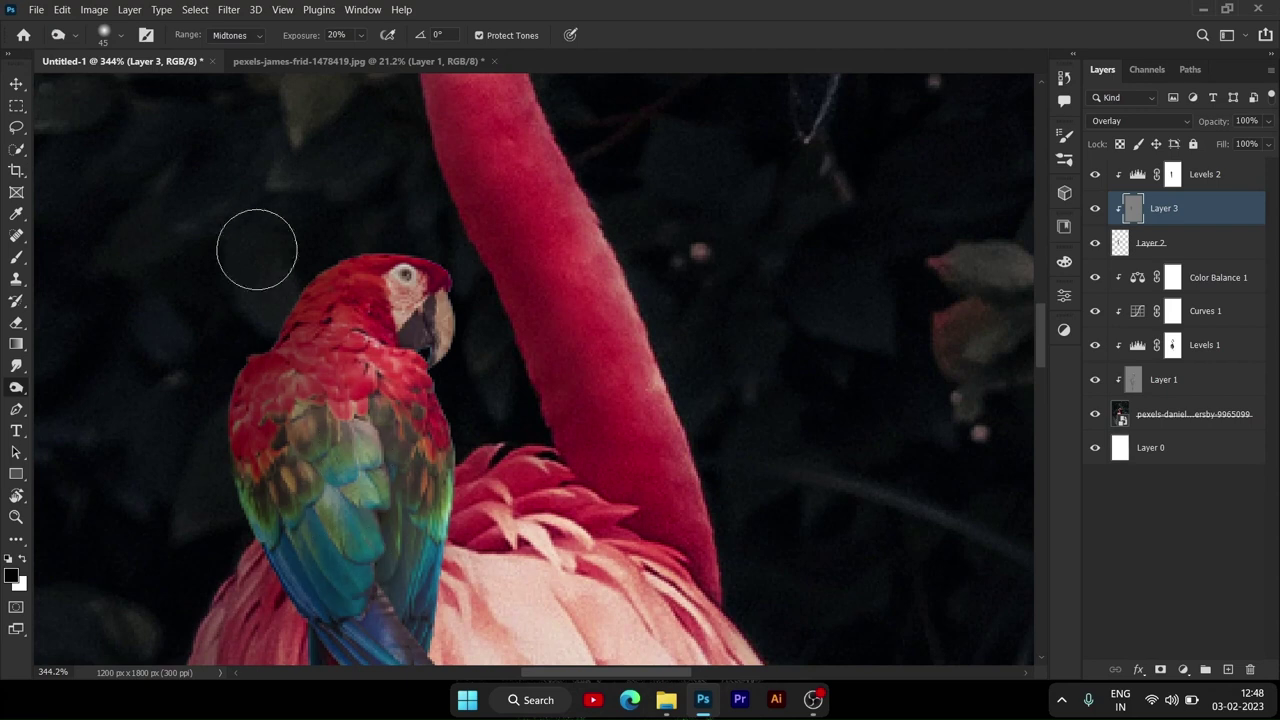
# Step: Switch to the Dodge tool to brighten the macaw's feathers, bringing its head into view
pyautogui.rightClick(18, 400)
pyautogui.click(80, 403)
pyautogui.scroll(1, 420, 330)
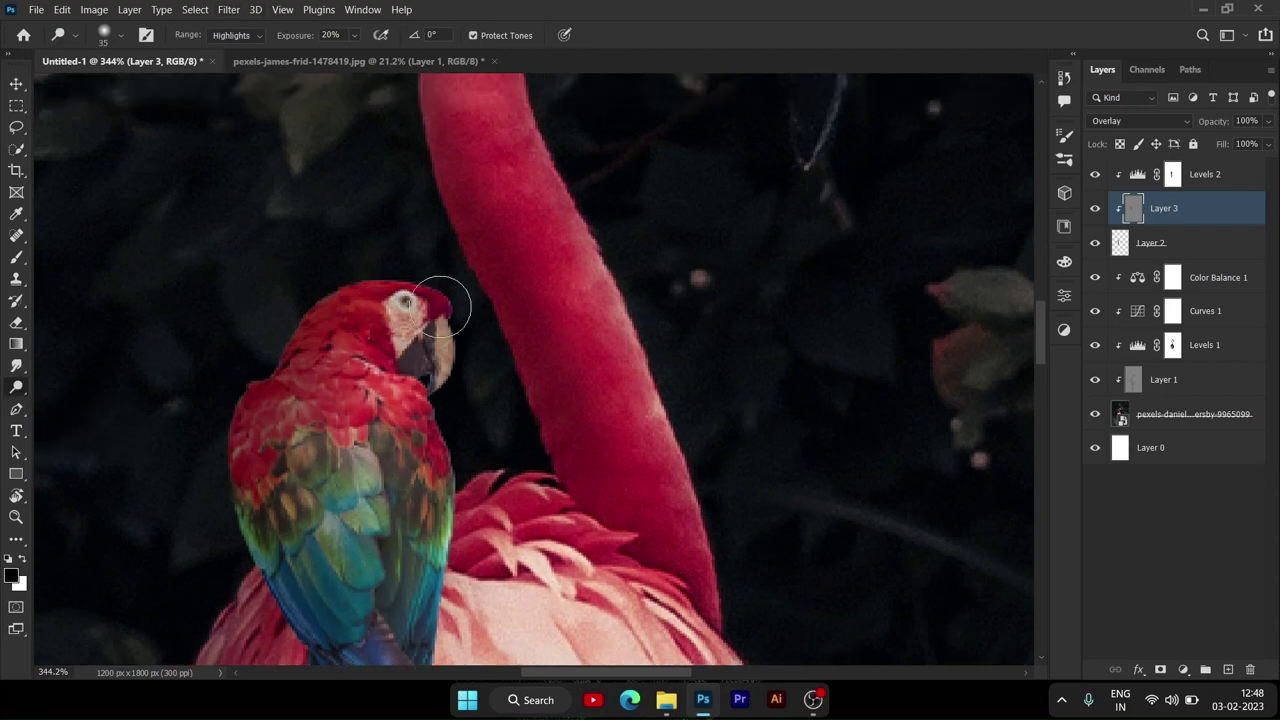
pyautogui.scroll(-2, 410, 460)
pyautogui.scroll(-1, 365, 478)
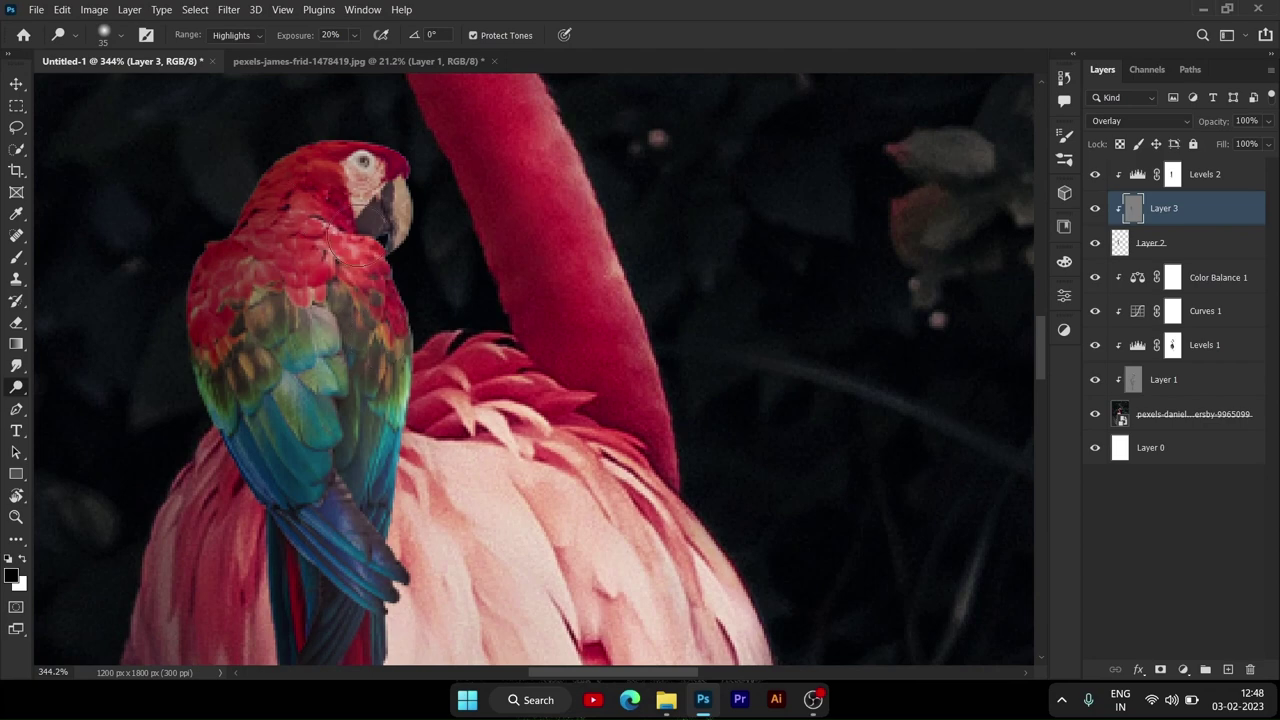
pyautogui.scroll(-1, 370, 340)
pyautogui.scroll(-1, 380, 450)
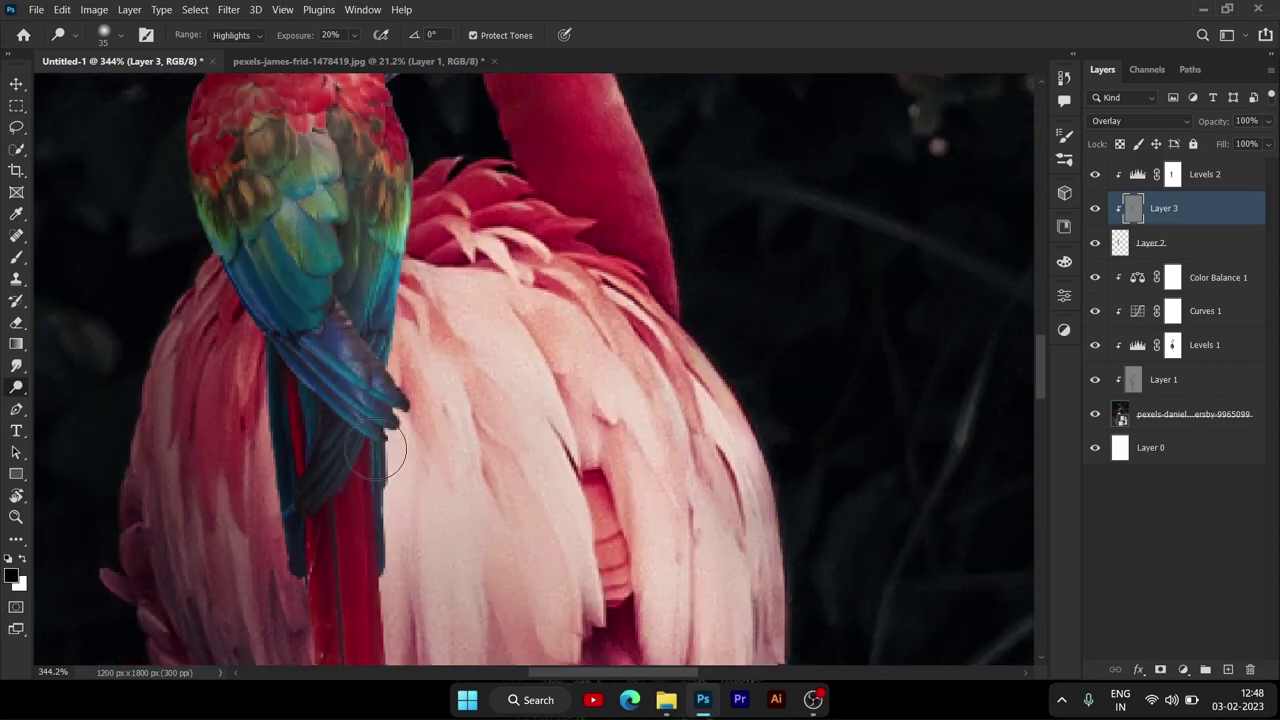
pyautogui.scroll(-1, 375, 500)
pyautogui.scroll(-1, 362, 480)
pyautogui.scroll(-2, 357, 495)
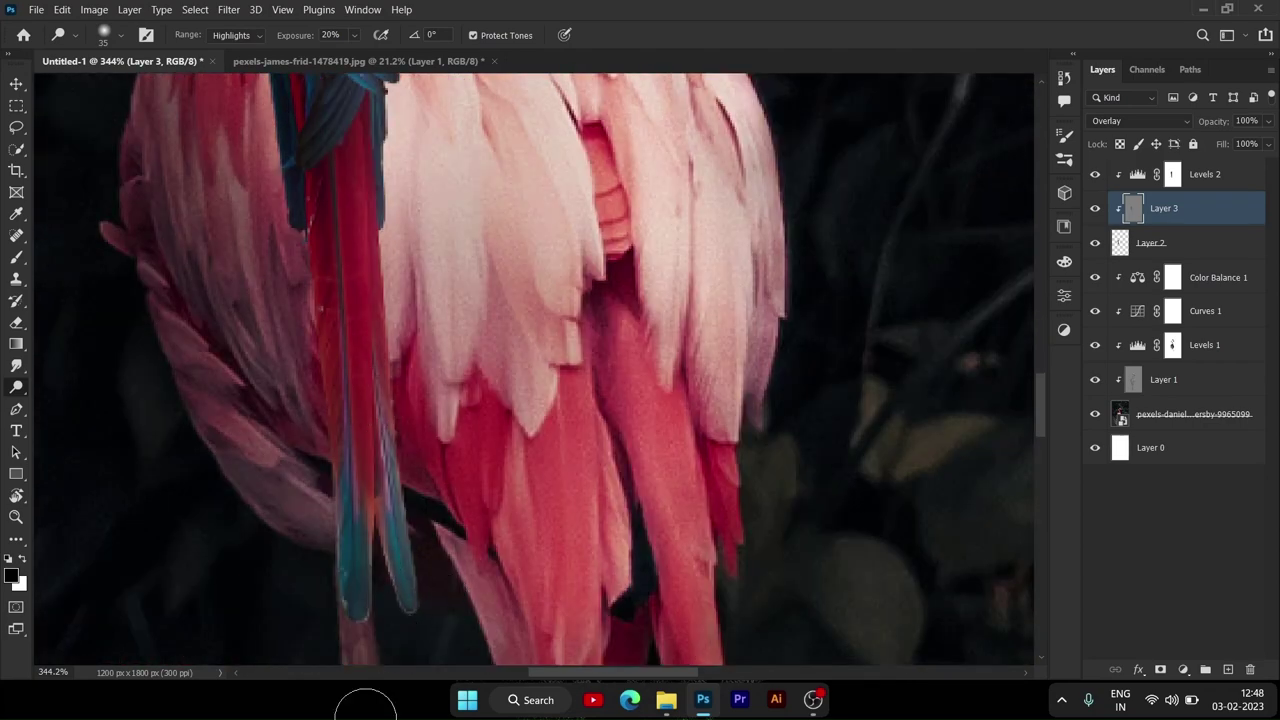
pyautogui.scroll(-3, 345, 480)
pyautogui.scroll(2, 332, 500)
pyautogui.scroll(2, 345, 445)
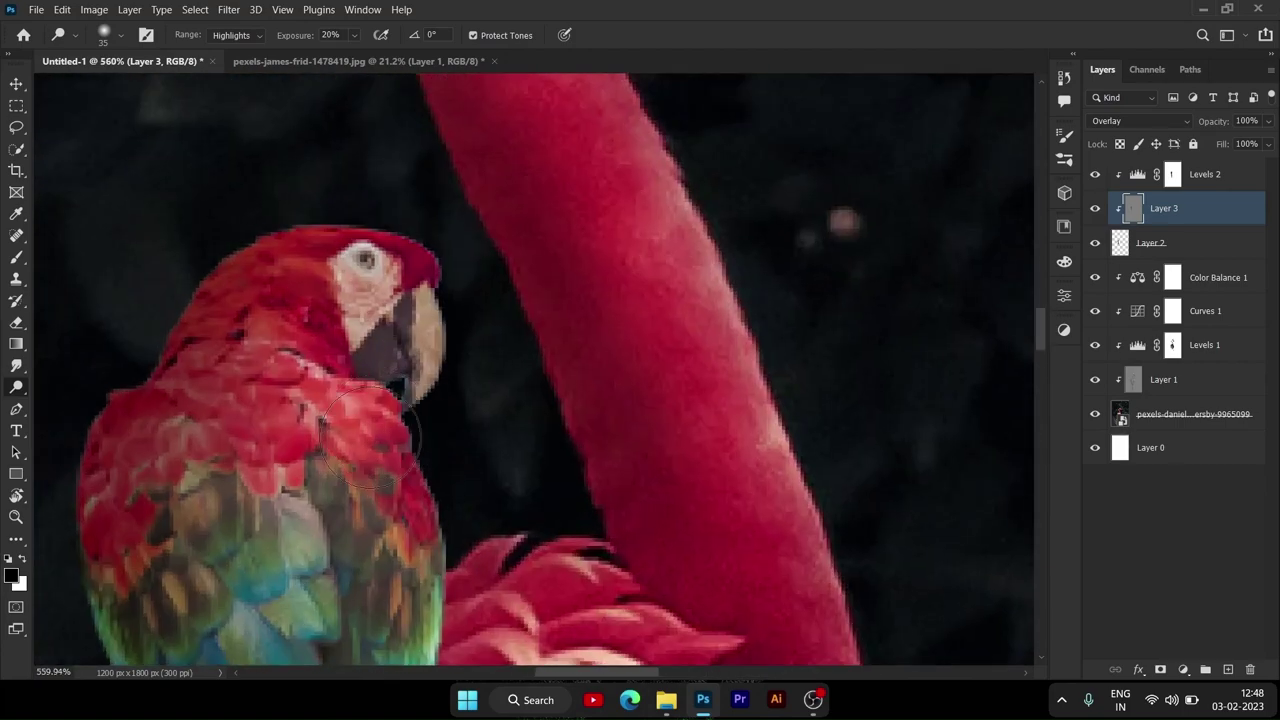
pyautogui.scroll(-1, 367, 434)
pyautogui.scroll(2, 443, 443)
pyautogui.scroll(-2, 843, 363)
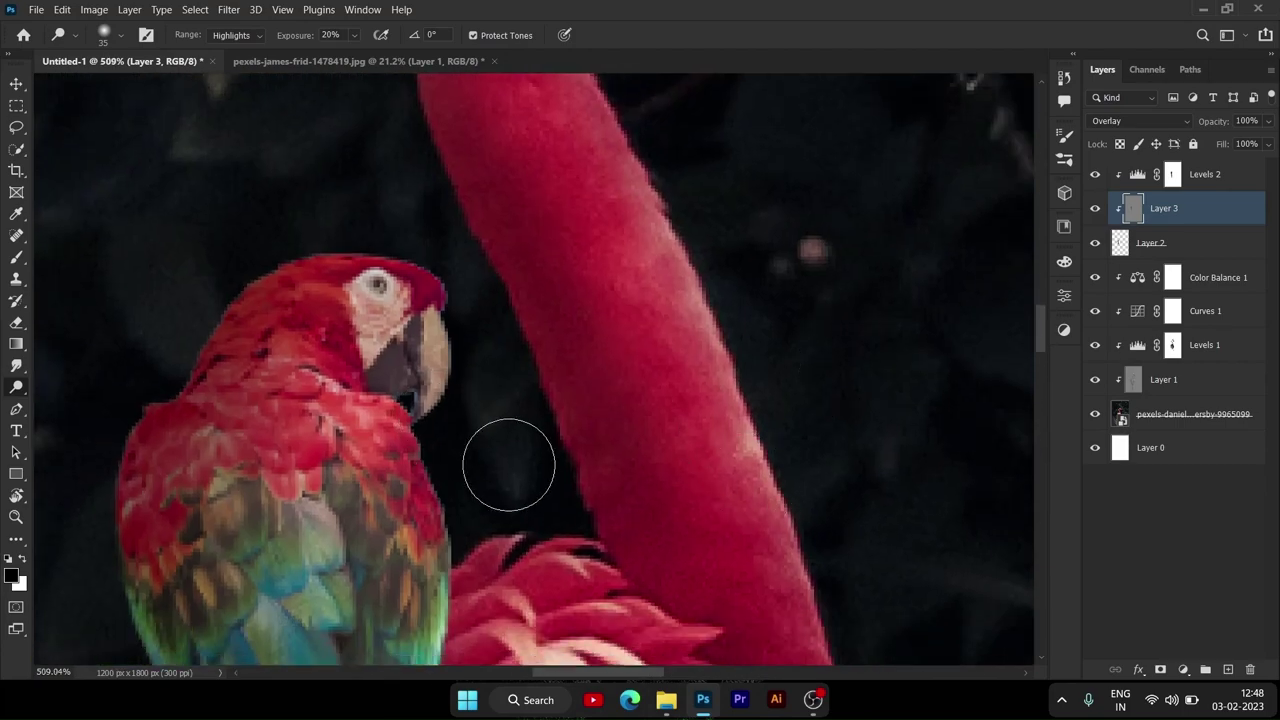
pyautogui.scroll(-2, 400, 357)
pyautogui.moveTo(443, 380); pyautogui.dragTo(406, 400)
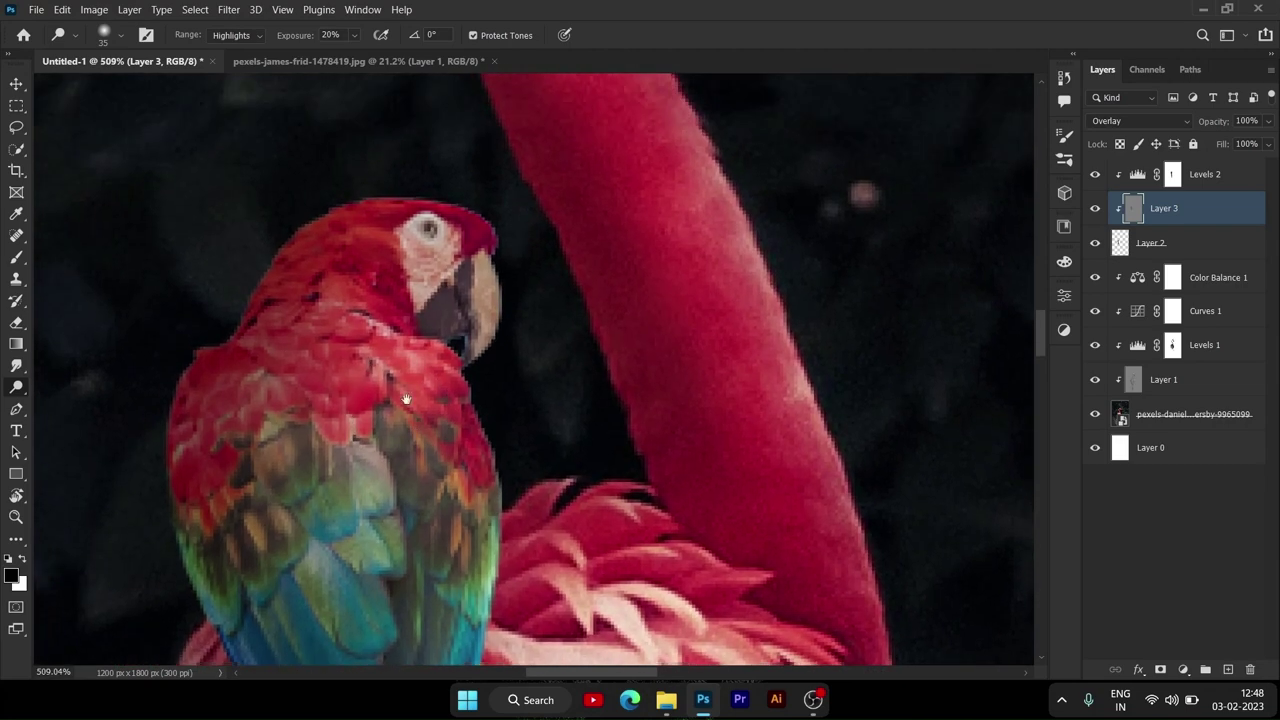
# Step: Target the Levels 2 mask with a smaller brush
pyautogui.click(1176, 180)
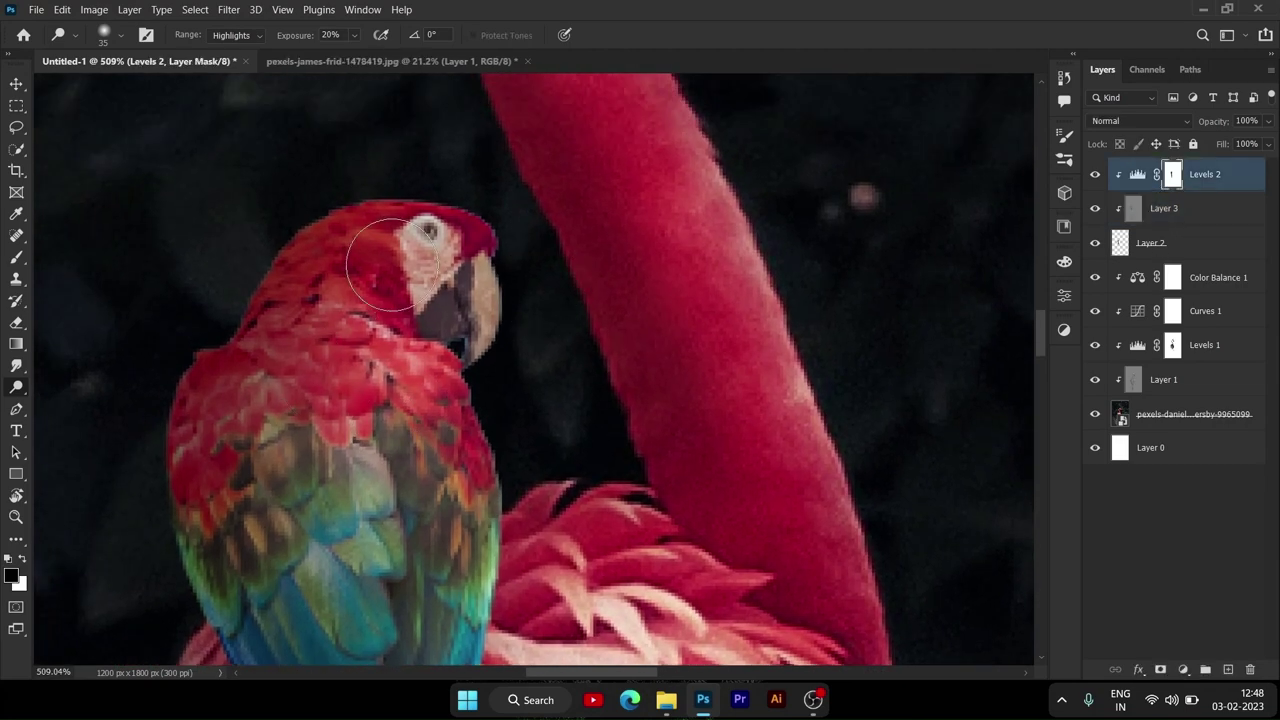
pyautogui.press('b')
pyautogui.press('[')
pyautogui.press('[')
pyautogui.press('[')
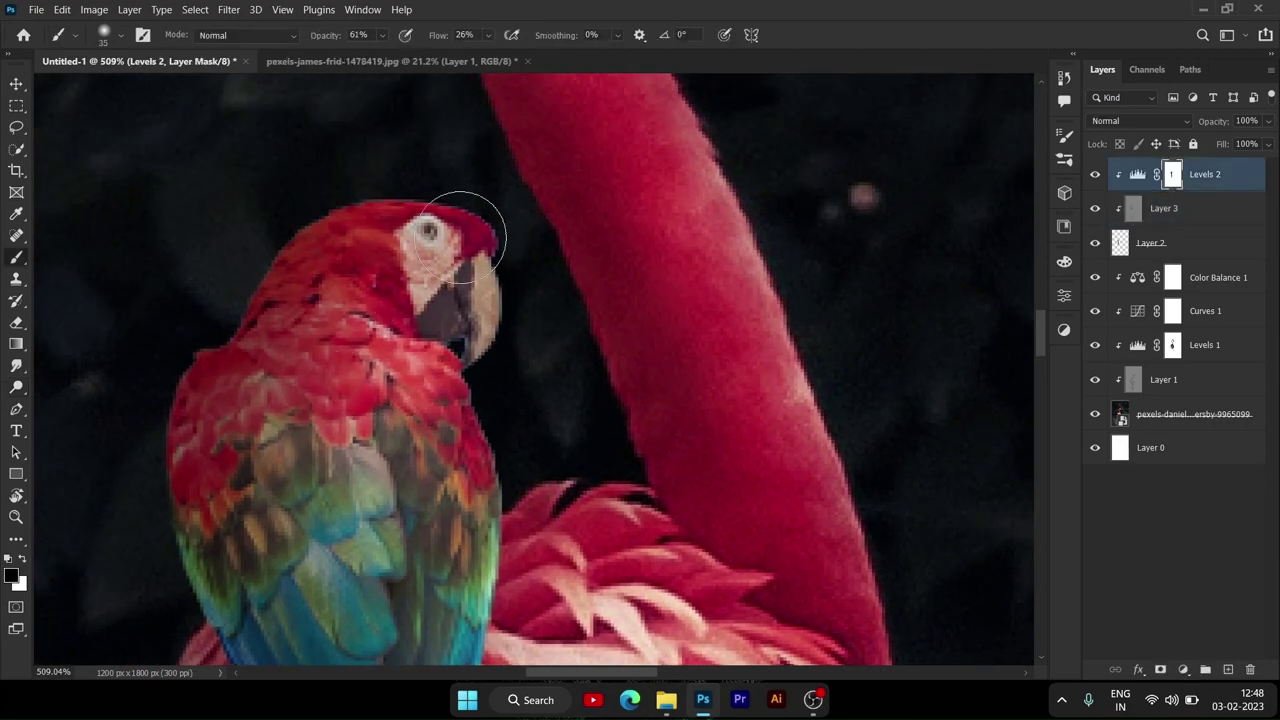
pyautogui.scroll(-2, 470, 400)
pyautogui.scroll(-3, 470, 400)
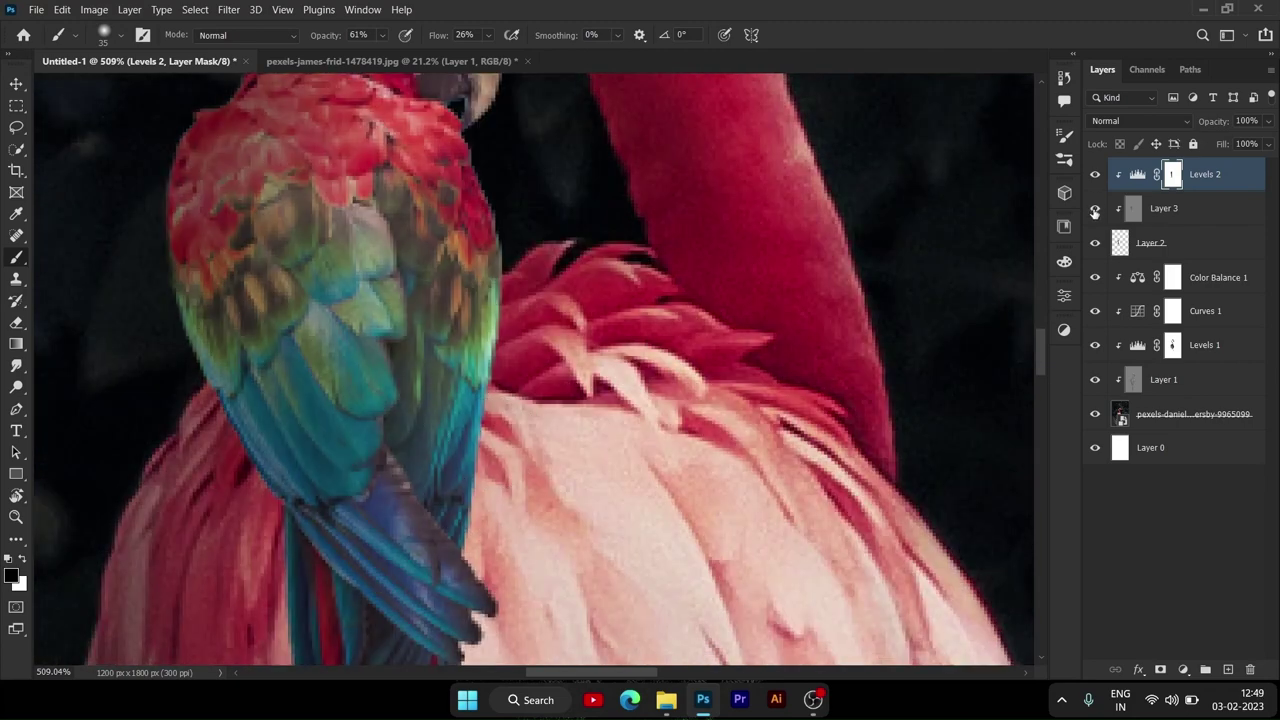
pyautogui.scroll(-5, 500, 330)
pyautogui.scroll(3, 528, 440)
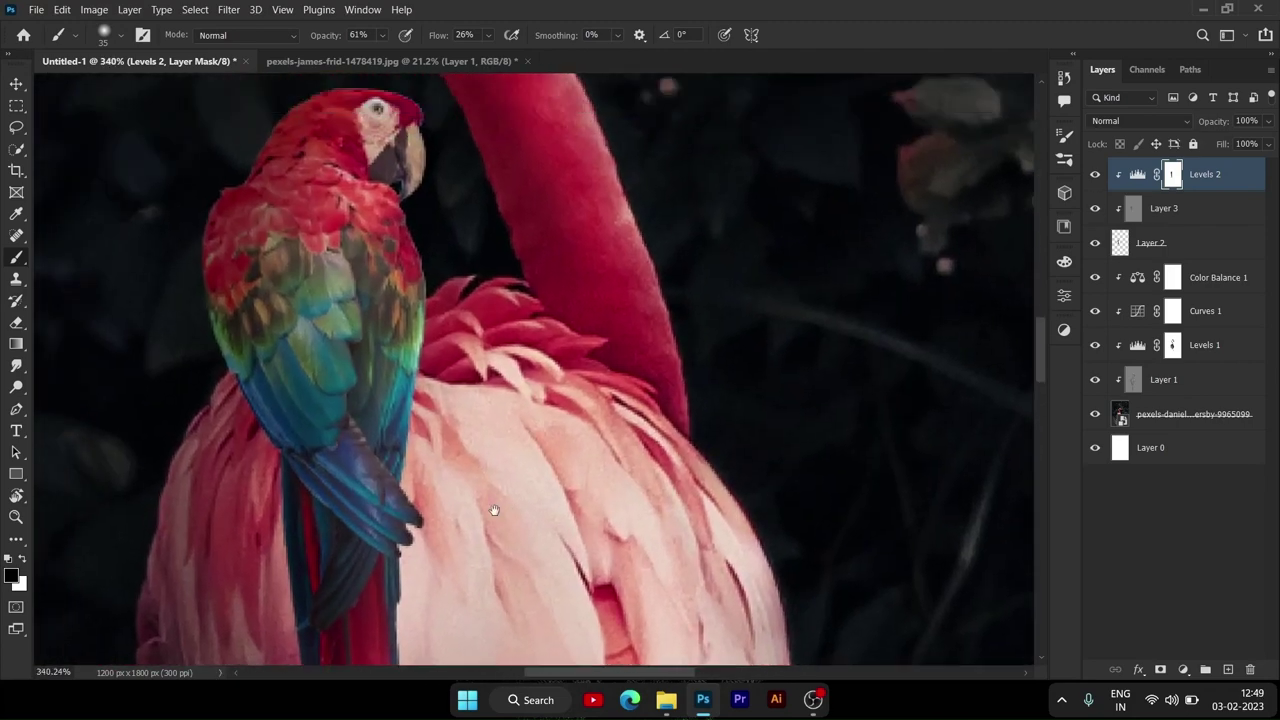
pyautogui.click(1144, 212)
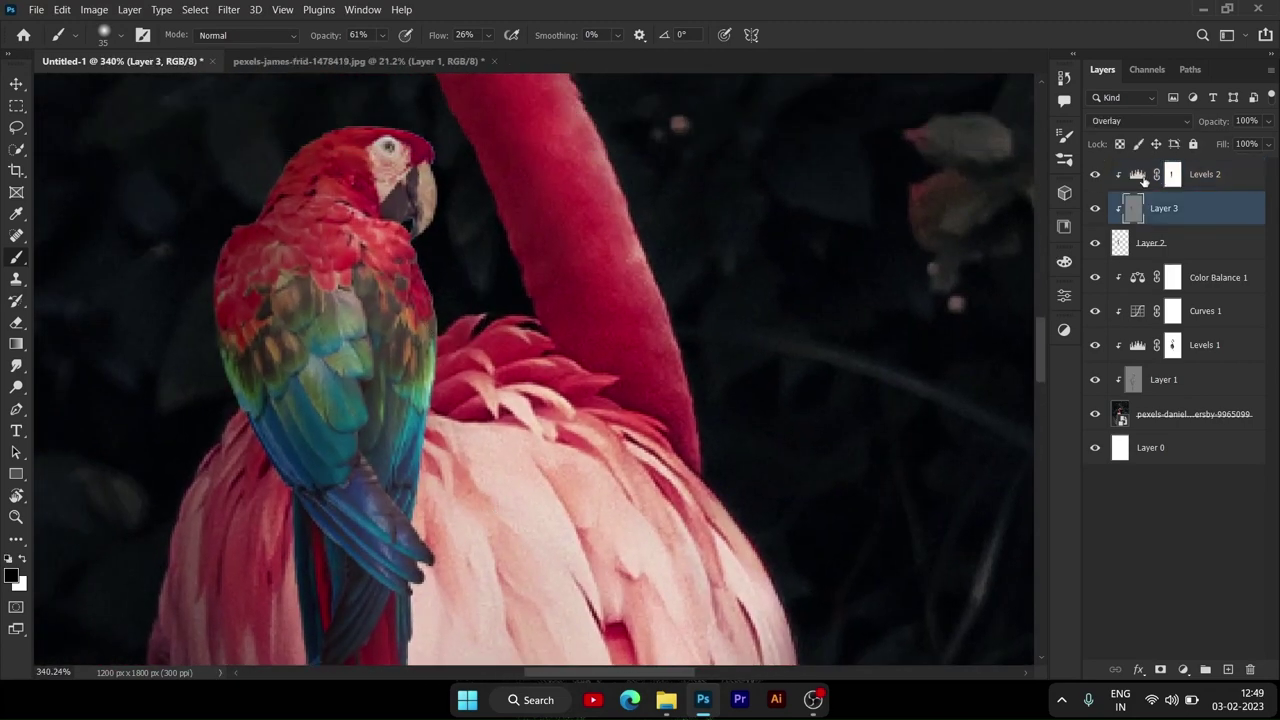
pyautogui.click(1144, 177)
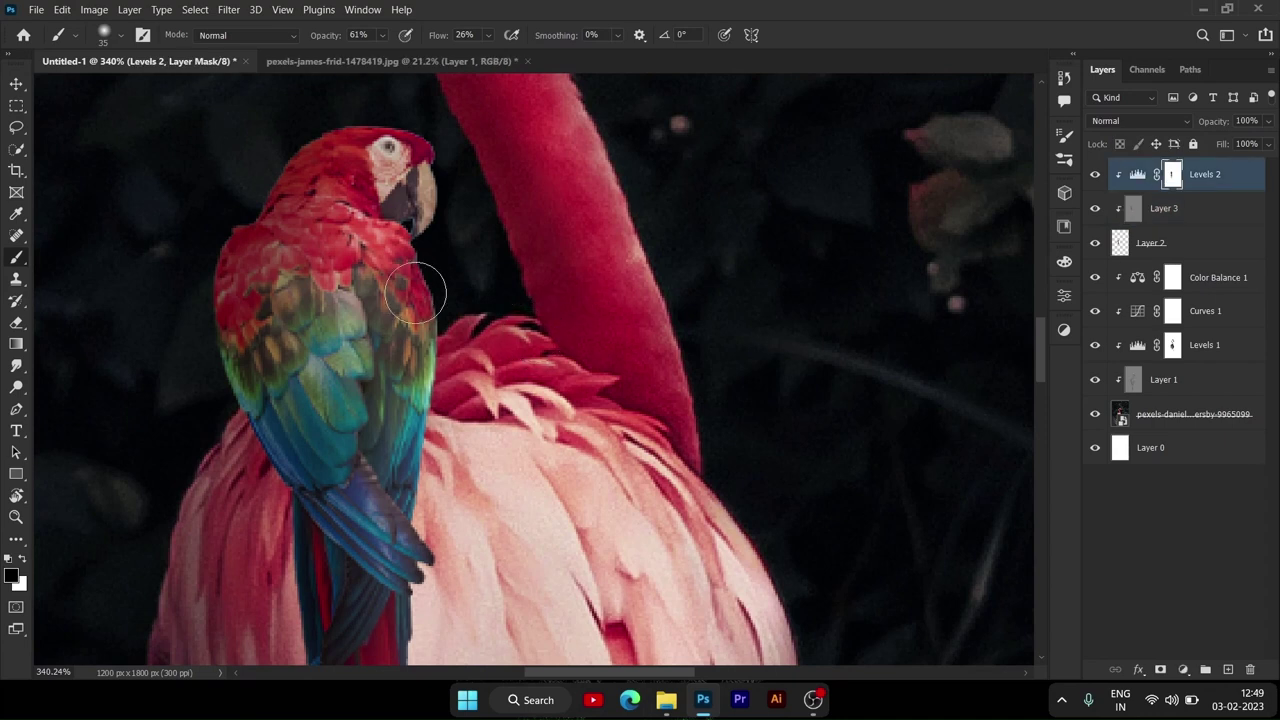
# Step: Paint black at 61% opacity over the macaw's head, back and tail in the mask
pyautogui.scroll(1, 415, 291)
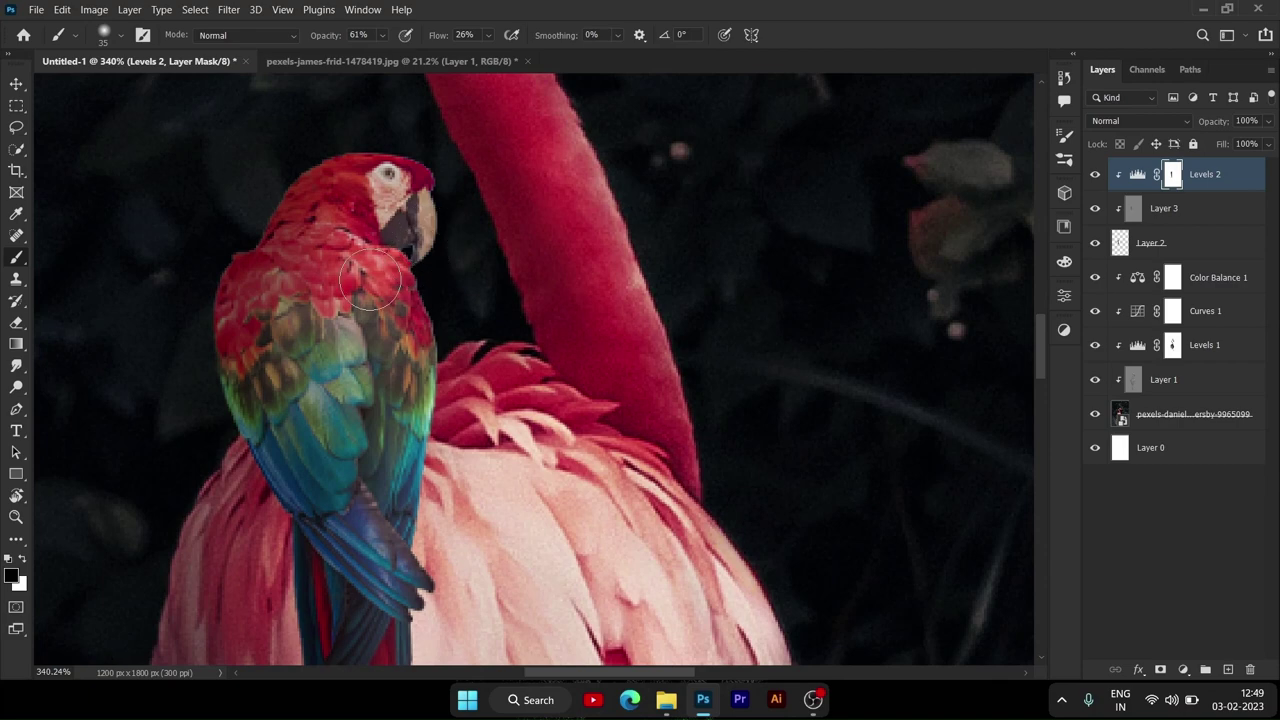
pyautogui.press('x')
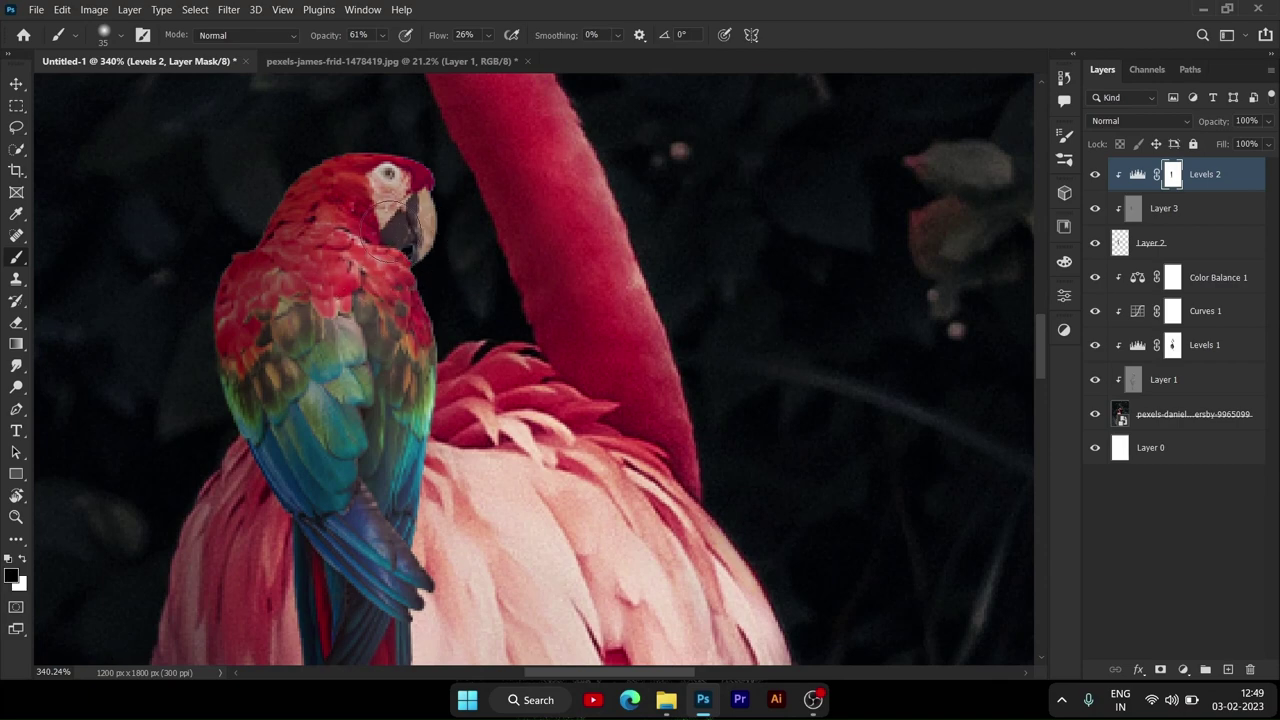
pyautogui.scroll(-3, 415, 427)
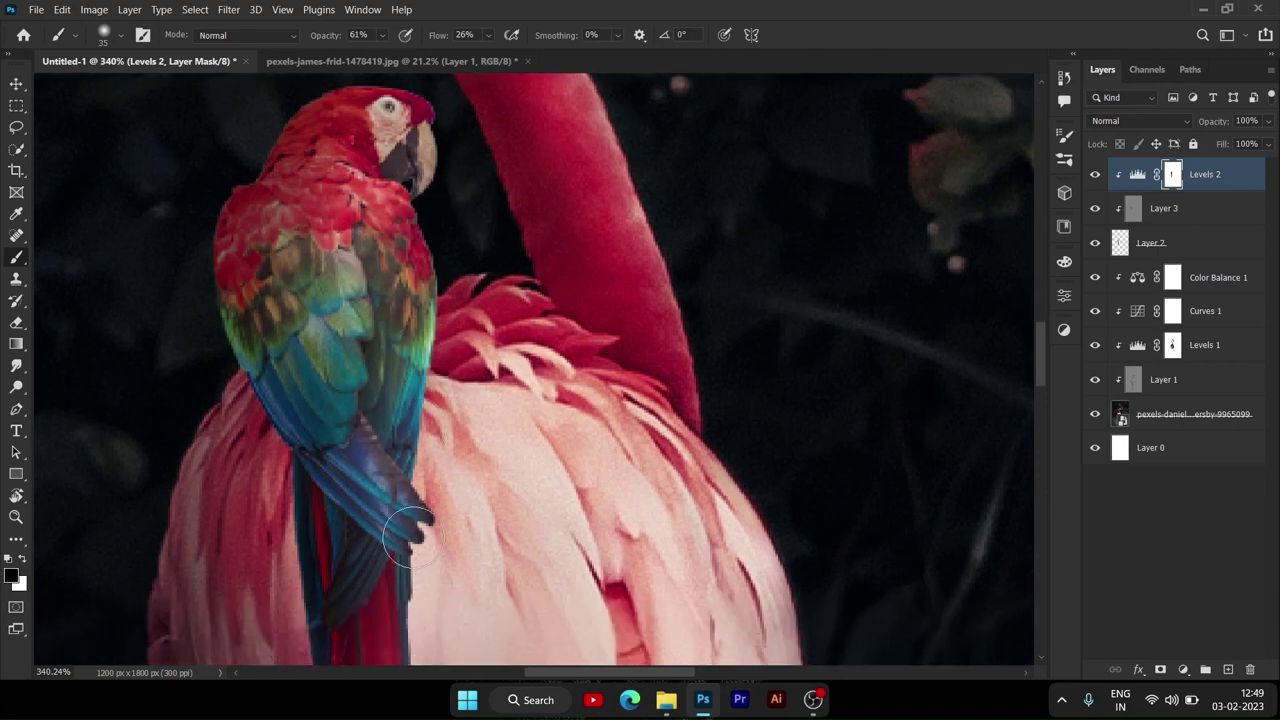
pyautogui.scroll(-4, 410, 440)
pyautogui.scroll(-2, 378, 450)
pyautogui.scroll(3, 350, 320)
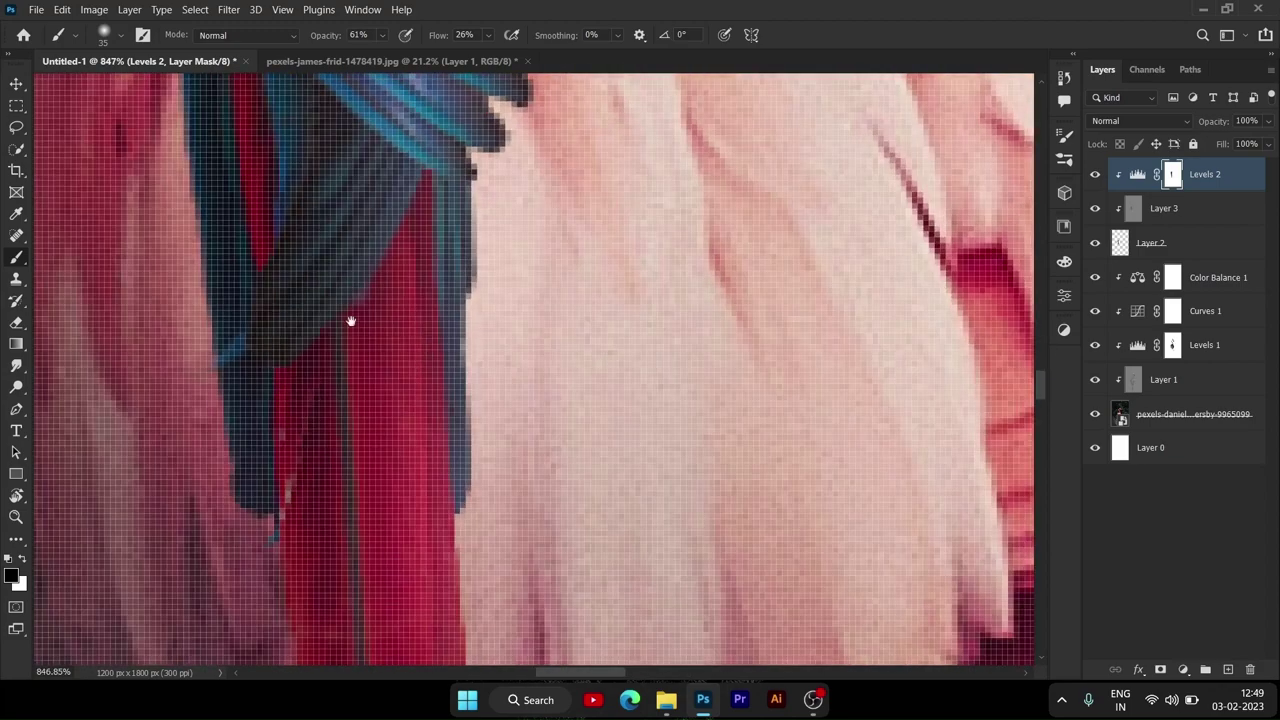
pyautogui.scroll(-2, 366, 451)
pyautogui.click(1150, 208)
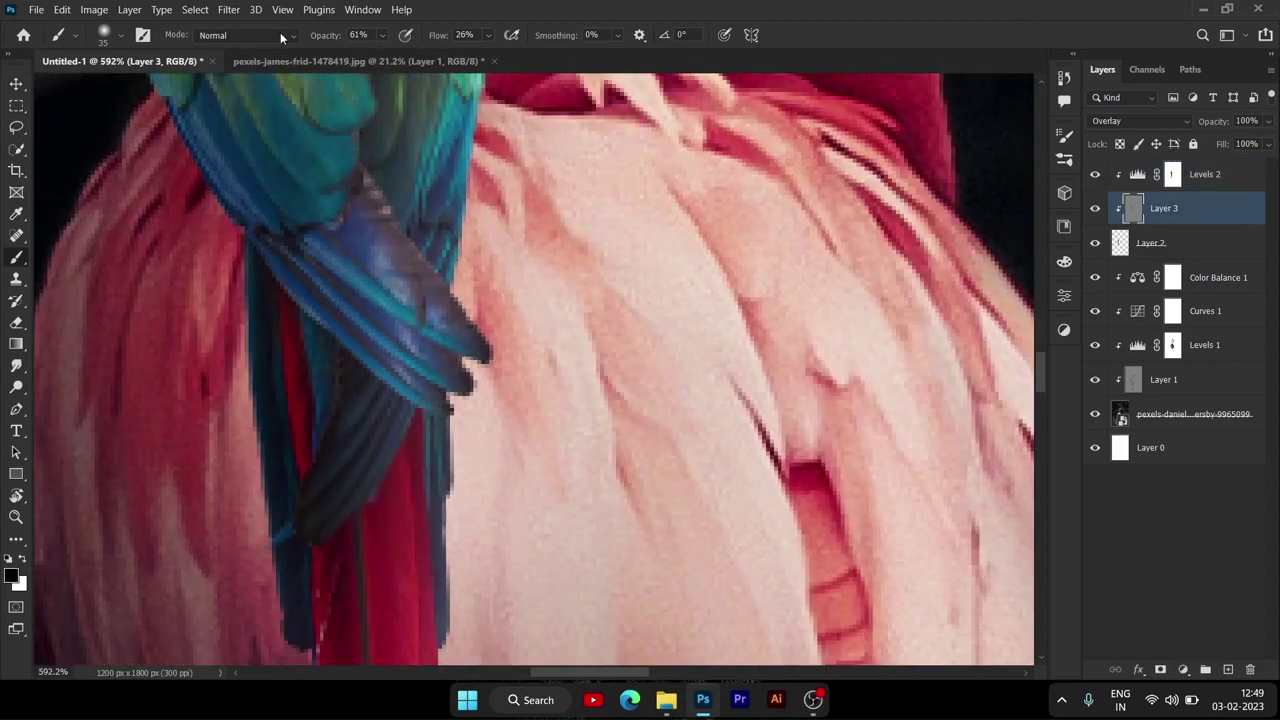
# Step: Switch to the Dodge/Burn tool, shrink the brush to 10, and darken a wing feather
pyautogui.click(18, 368)
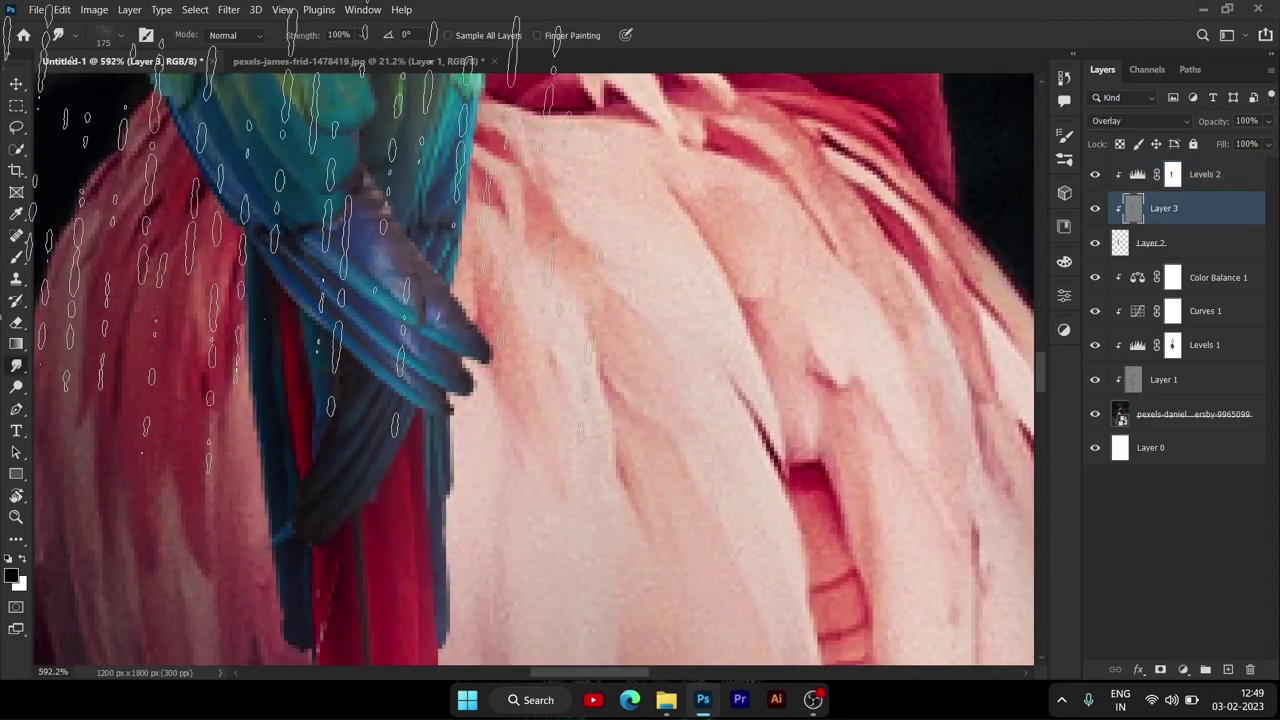
pyautogui.rightClick(16, 388)
pyautogui.click(70, 385)
pyautogui.scroll(1, 414, 290)
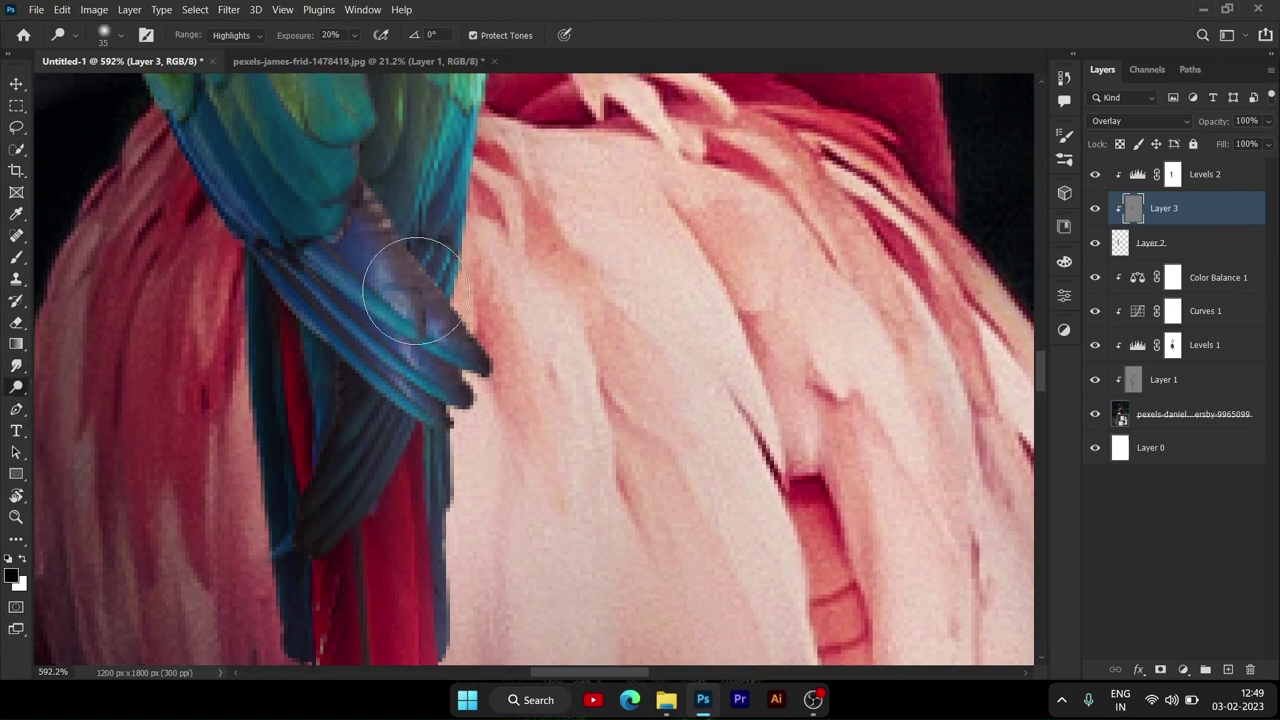
pyautogui.press('[')
pyautogui.press('[')
pyautogui.press('[')
pyautogui.moveTo(414, 290)
pyautogui.mouseDown()
pyautogui.moveTo(440, 340)
pyautogui.moveTo(410, 430)
pyautogui.mouseUp()
# Step: Brighten the edge of the macaw's beak with a dodge stroke
pyautogui.scroll(1, 430, 338)
pyautogui.scroll(1, 410, 430)
pyautogui.scroll(2, 420, 400)
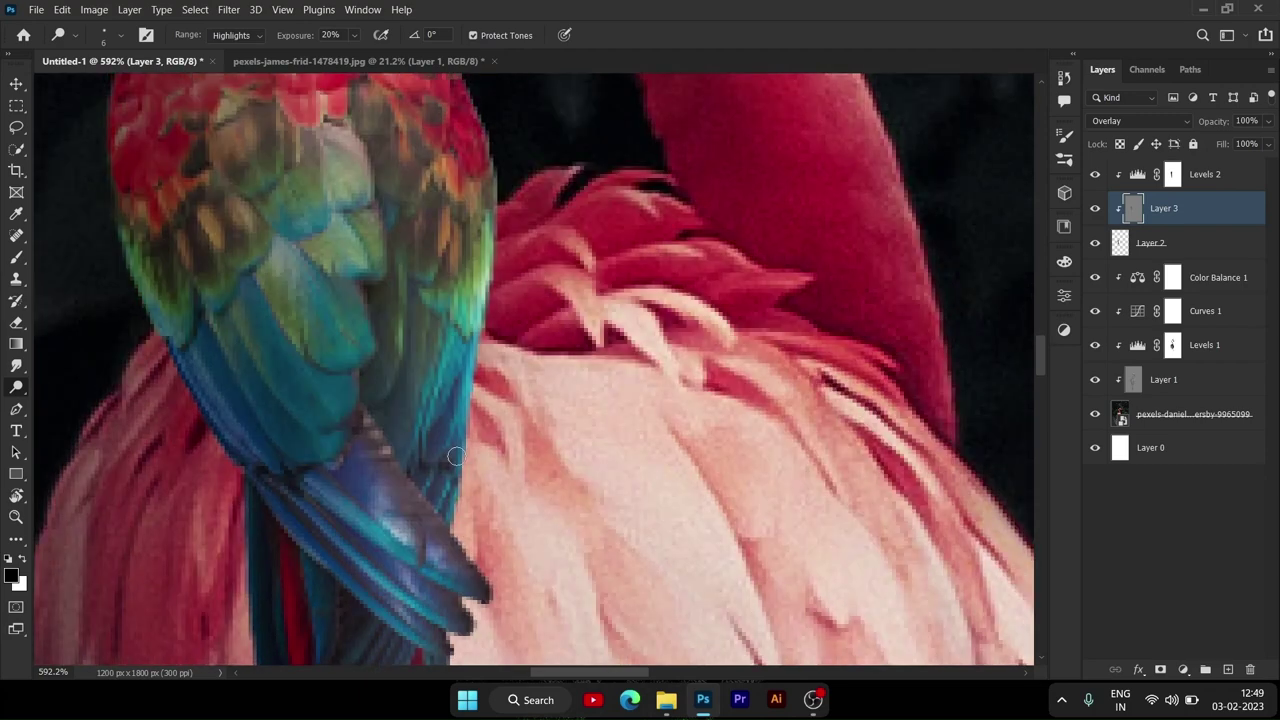
pyautogui.scroll(1, 424, 357)
pyautogui.scroll(1, 424, 357)
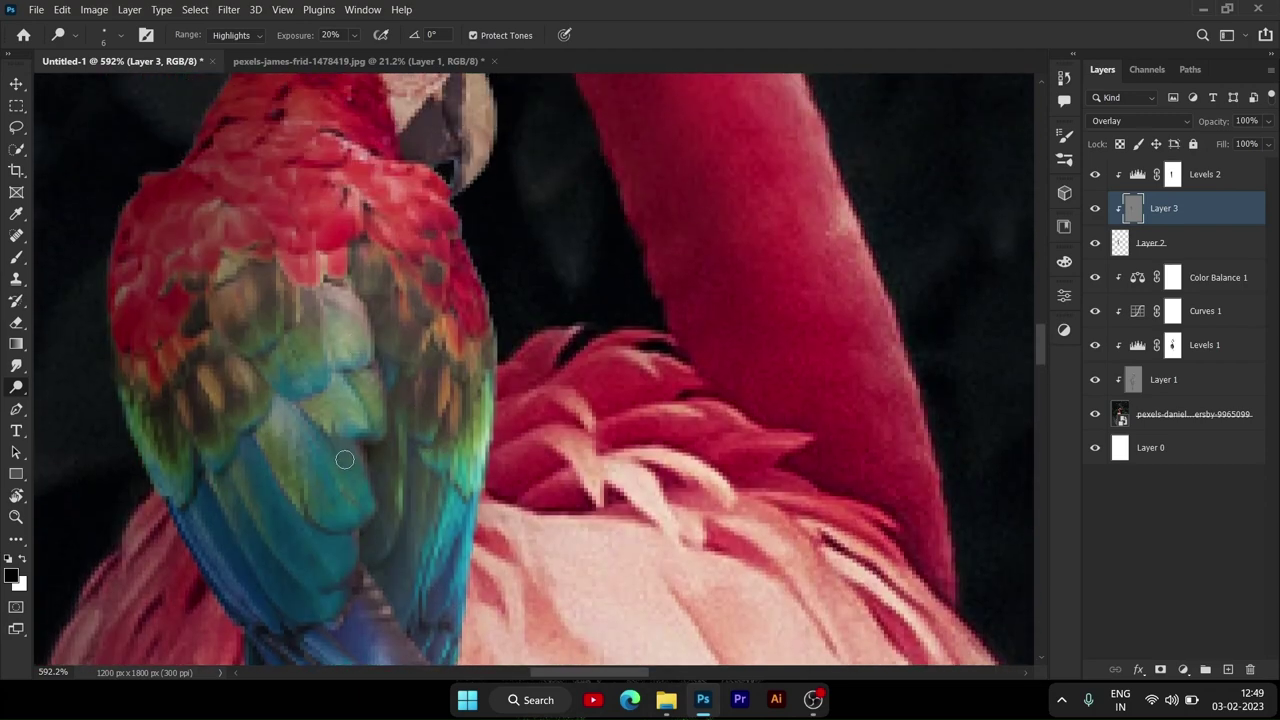
pyautogui.scroll(1, 417, 410)
pyautogui.scroll(2, 470, 340)
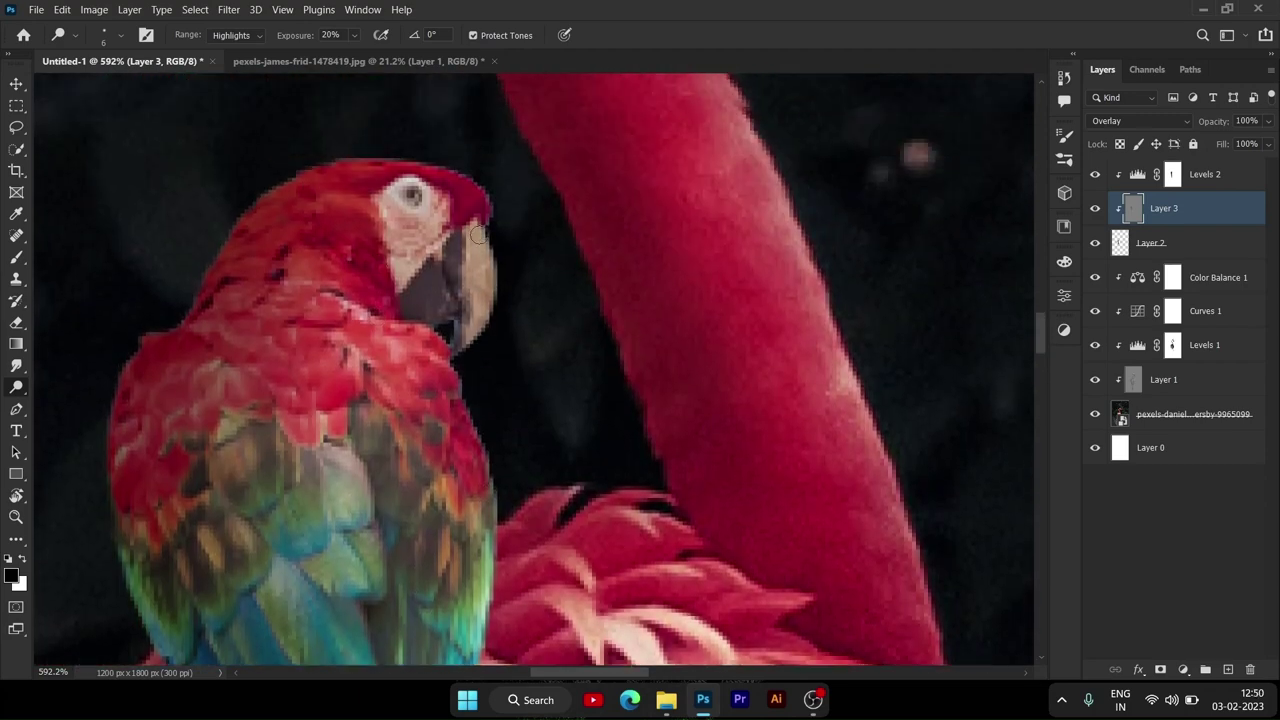
pyautogui.moveTo(480, 230)
pyautogui.mouseDown()
pyautogui.moveTo(481, 304)
pyautogui.moveTo(451, 349)
pyautogui.mouseUp()
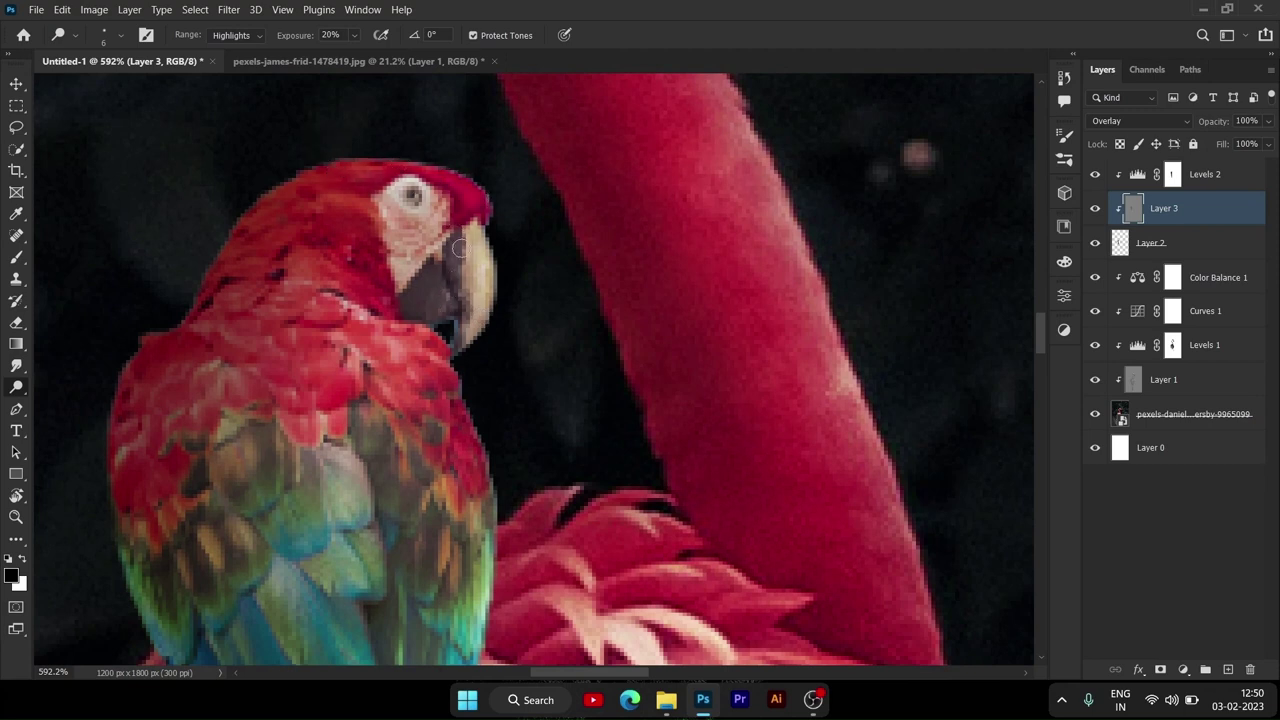
# Step: Dodge highlights along the macaw's blue feather edges
pyautogui.scroll(-1, 464, 343)
pyautogui.scroll(-3, 476, 487)
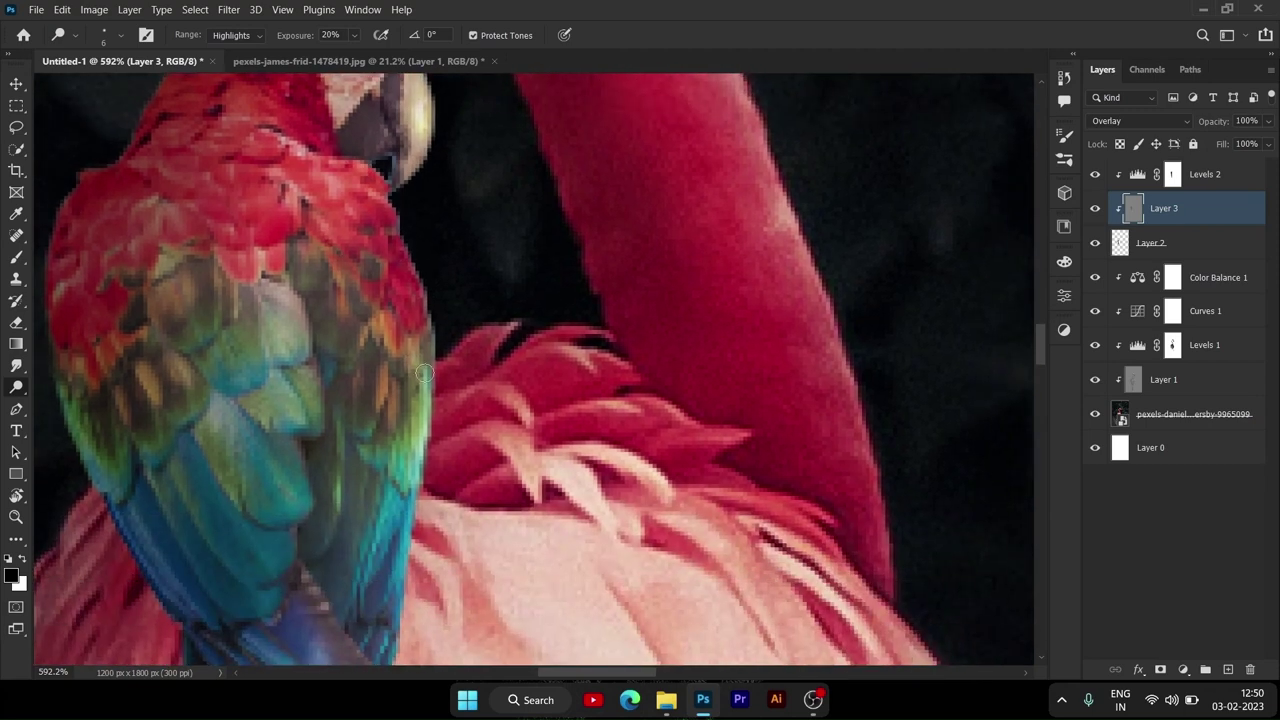
pyautogui.scroll(-3, 400, 460)
pyautogui.scroll(-2, 329, 436)
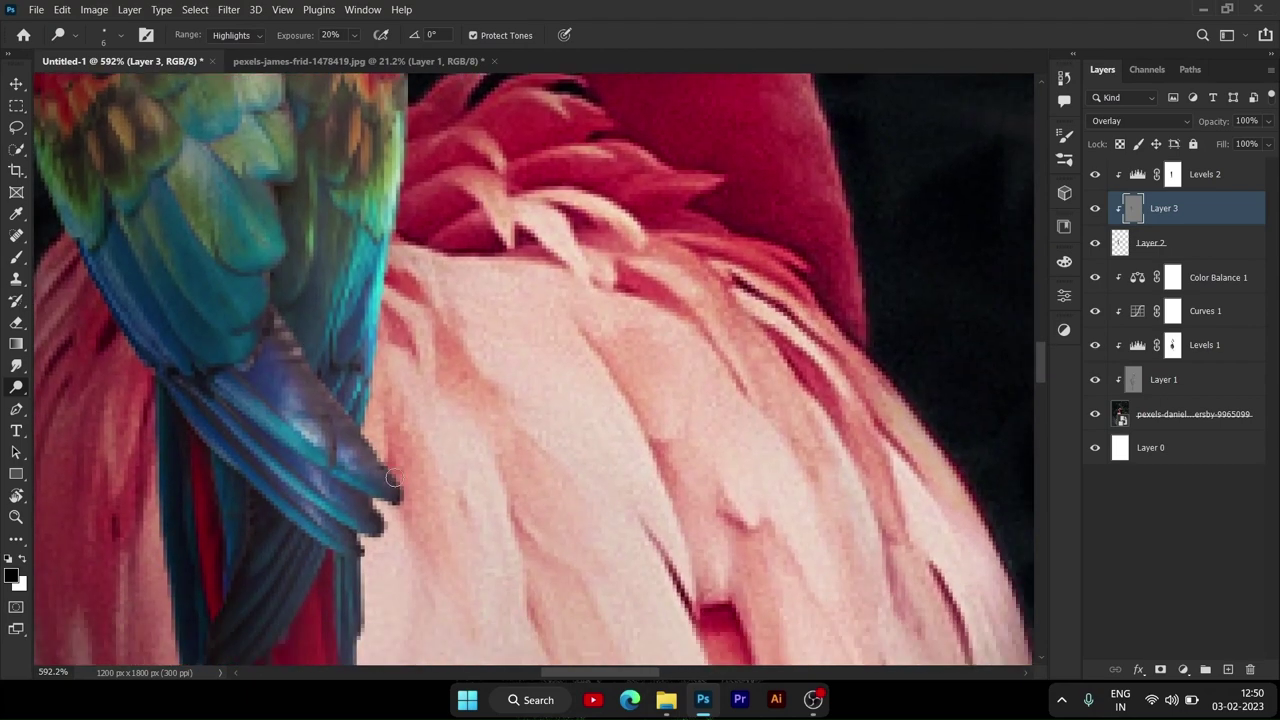
pyautogui.scroll(-2, 380, 480)
pyautogui.scroll(-3, 330, 533)
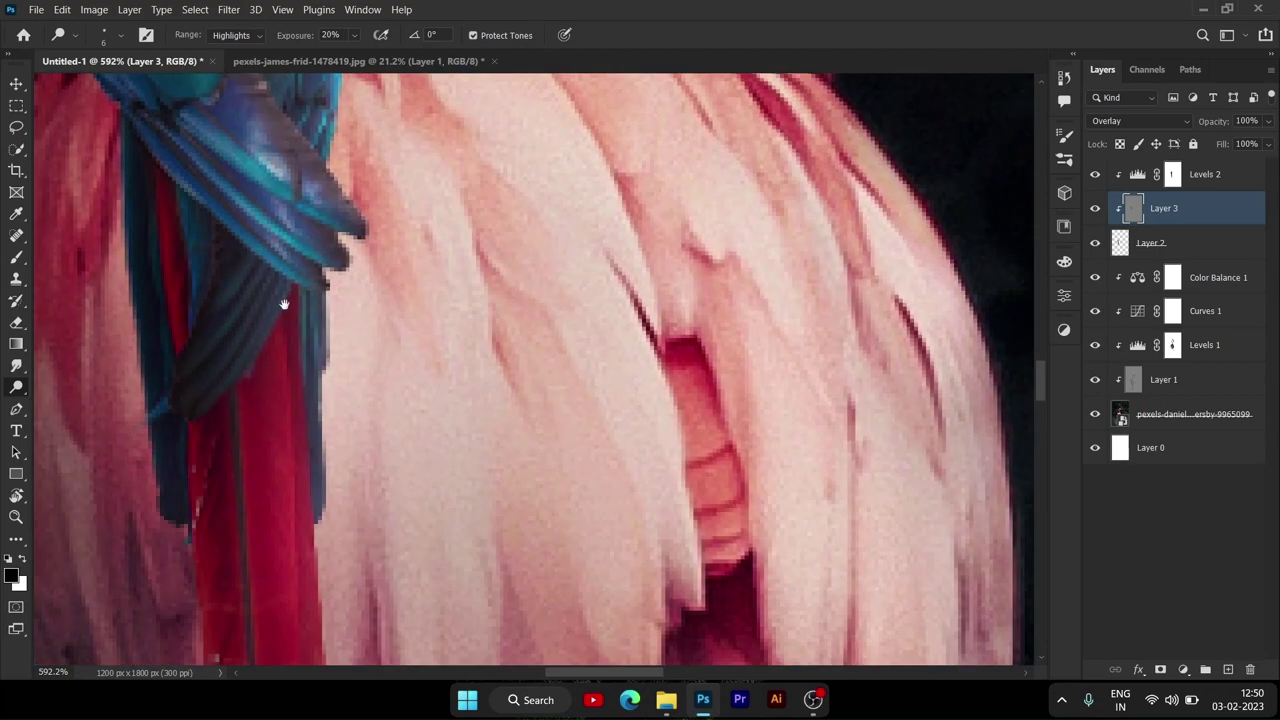
pyautogui.scroll(-2, 290, 450)
pyautogui.scroll(-3, 325, 570)
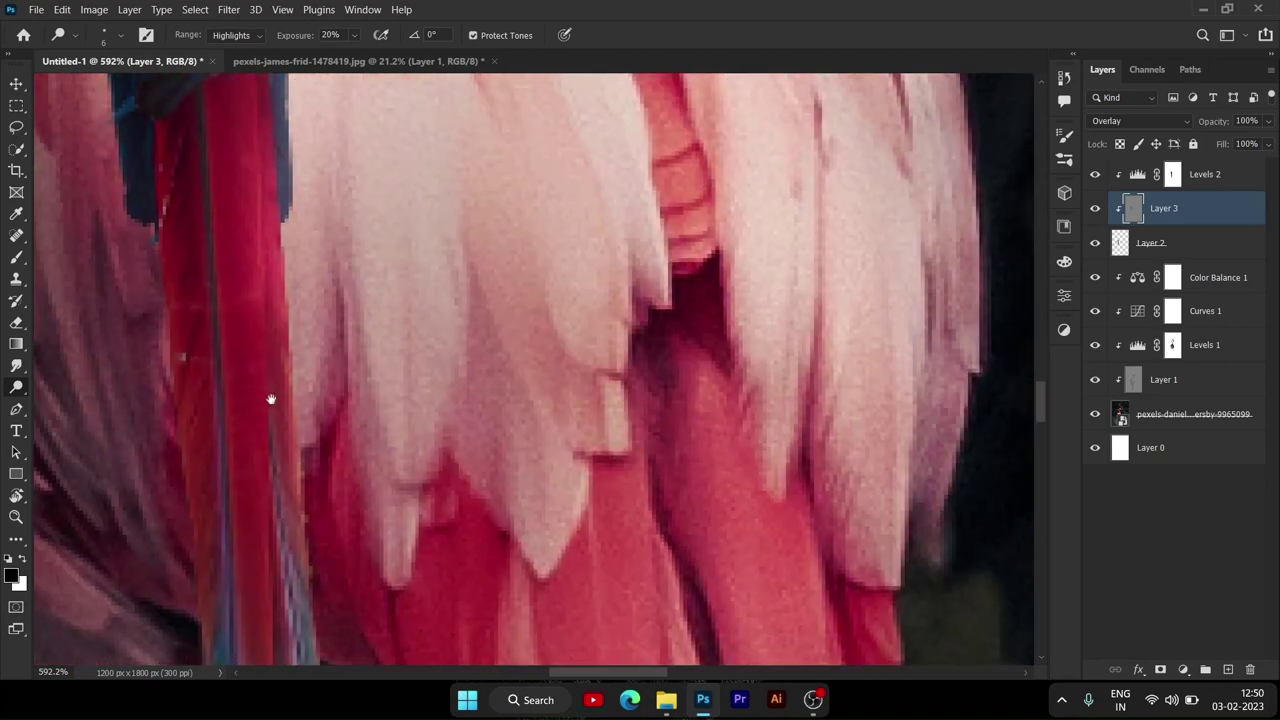
pyautogui.scroll(-3, 298, 500)
pyautogui.moveTo(294, 320); pyautogui.dragTo(330, 630)
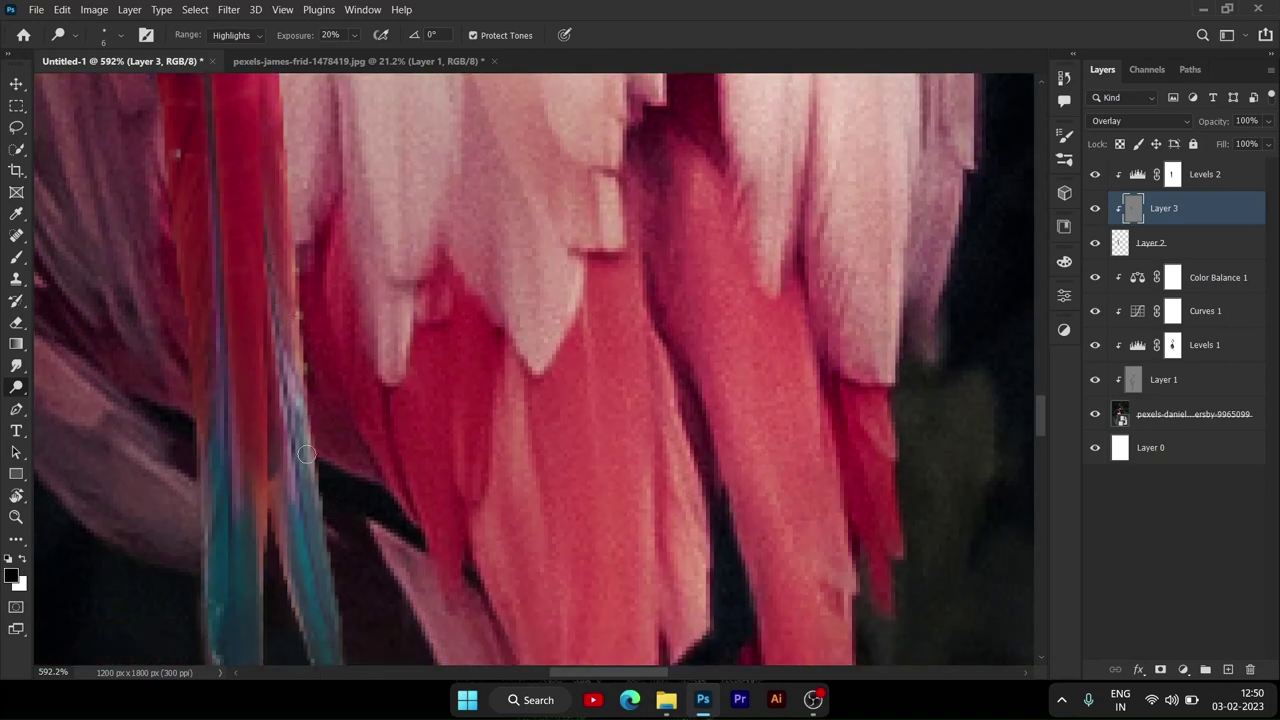
pyautogui.scroll(-2, 326, 560)
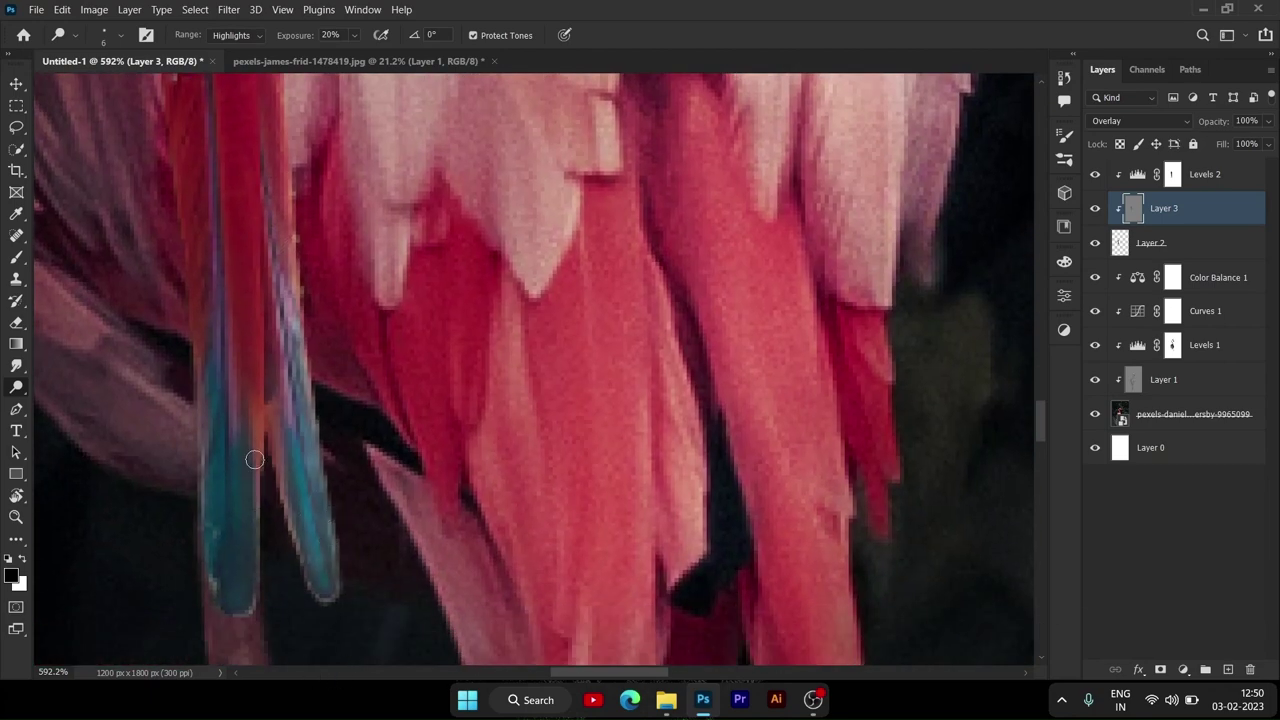
pyautogui.moveTo(254, 459); pyautogui.dragTo(243, 643)
# Step: Brighten the red feather edge beside the macaw's tail and review the result
pyautogui.scroll(2, 257, 414)
pyautogui.scroll(2, 254, 337)
pyautogui.scroll(2, 224, 374)
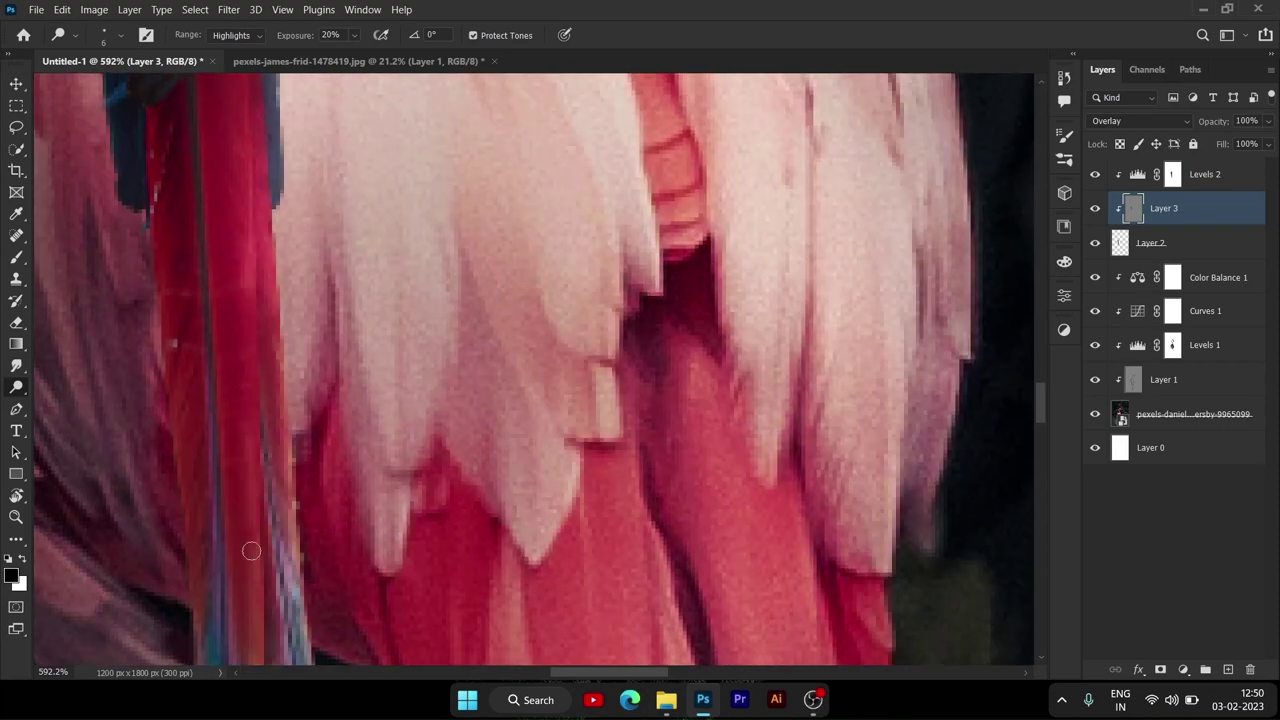
pyautogui.scroll(3, 240, 380)
pyautogui.moveTo(234, 229); pyautogui.dragTo(261, 563)
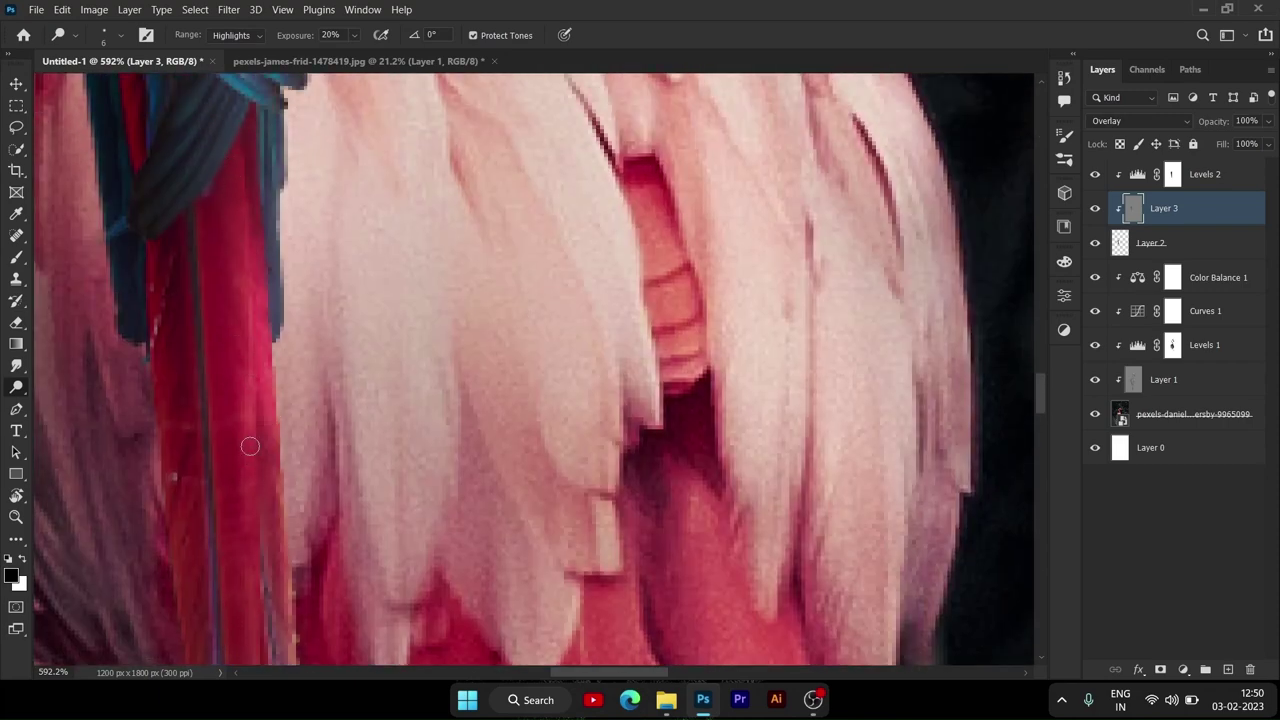
pyautogui.scroll(-5, 250, 446)
pyautogui.scroll(2, 265, 460)
pyautogui.scroll(3, 280, 477)
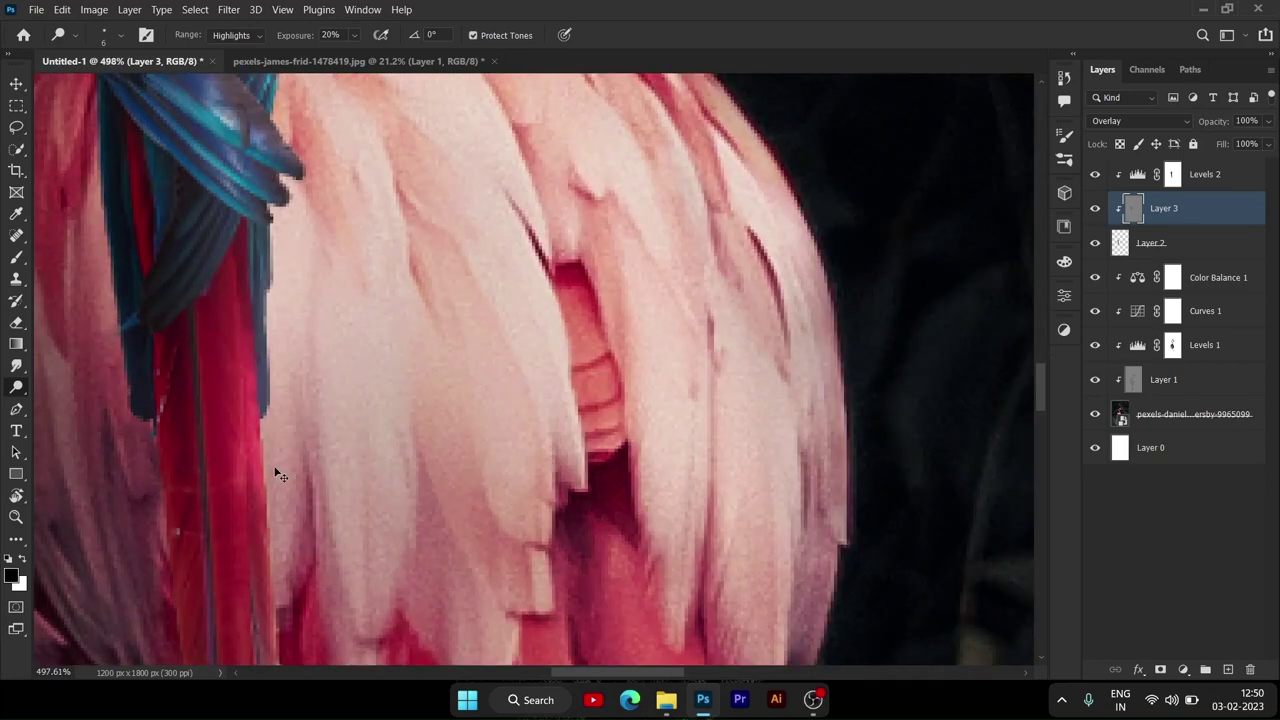
pyautogui.scroll(-2, 280, 470)
pyautogui.scroll(2, 290, 500)
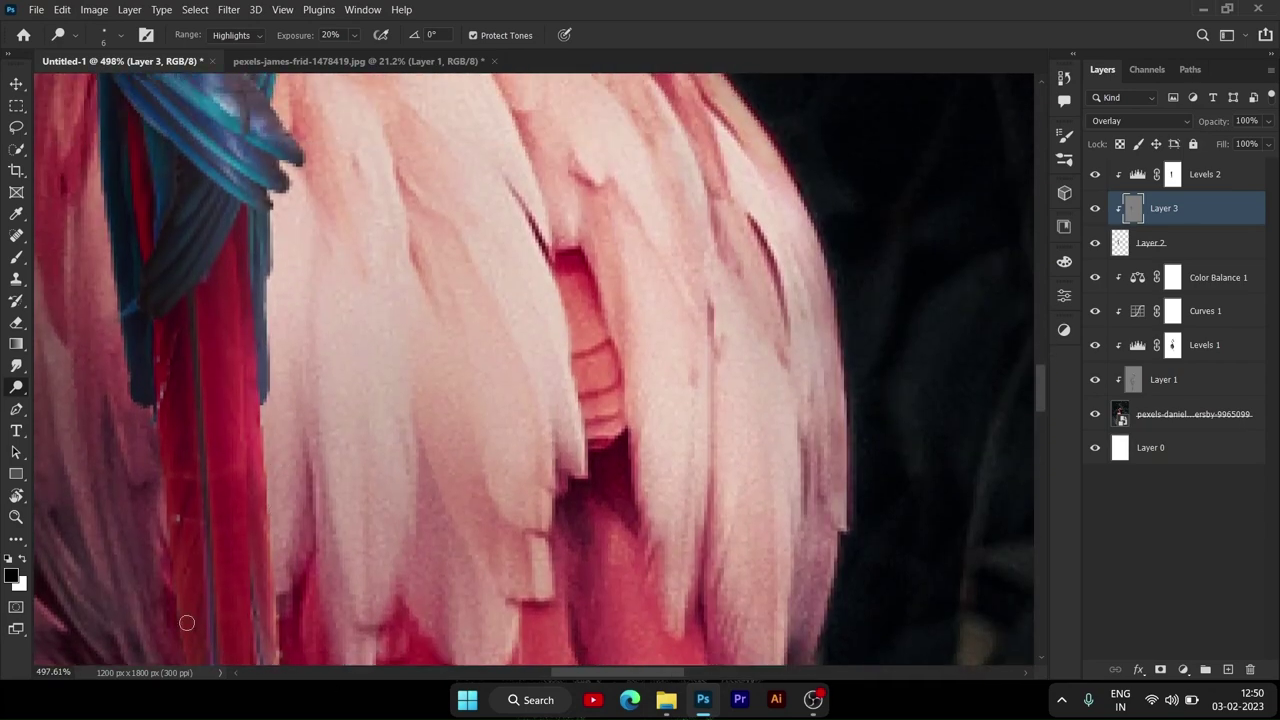
pyautogui.scroll(2, 288, 426)
pyautogui.scroll(2, 310, 370)
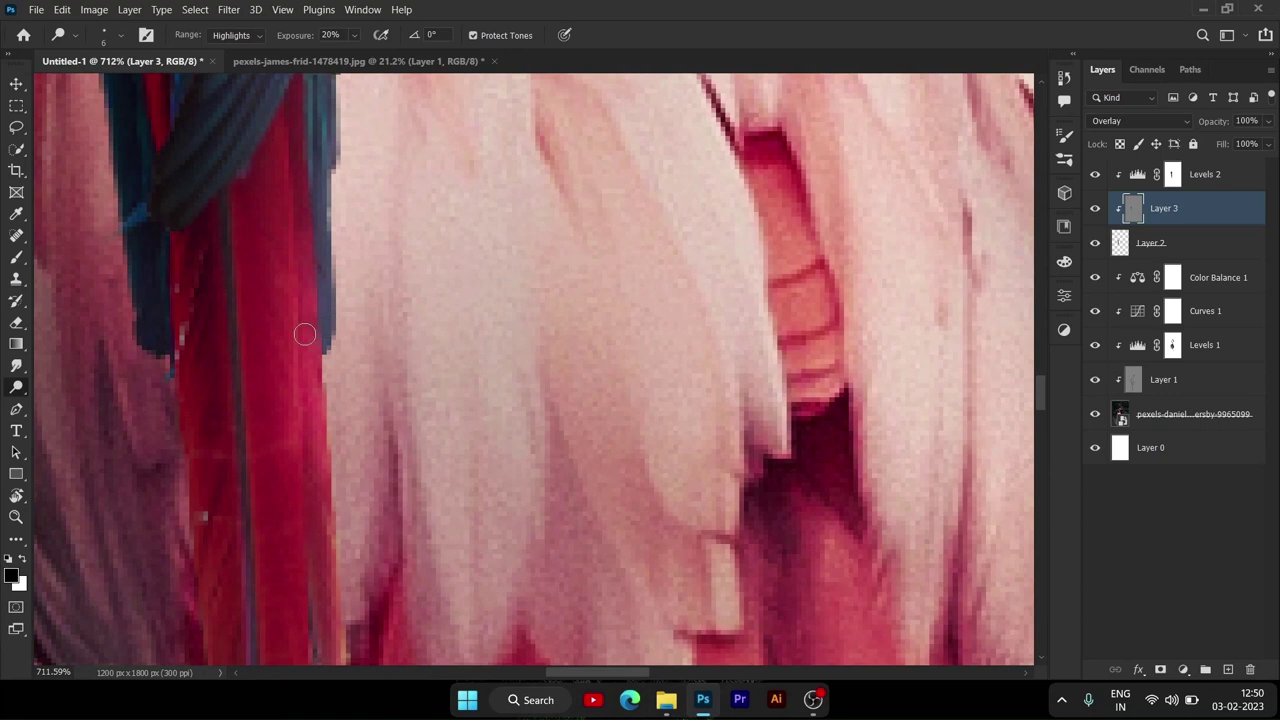
pyautogui.scroll(-2, 322, 414)
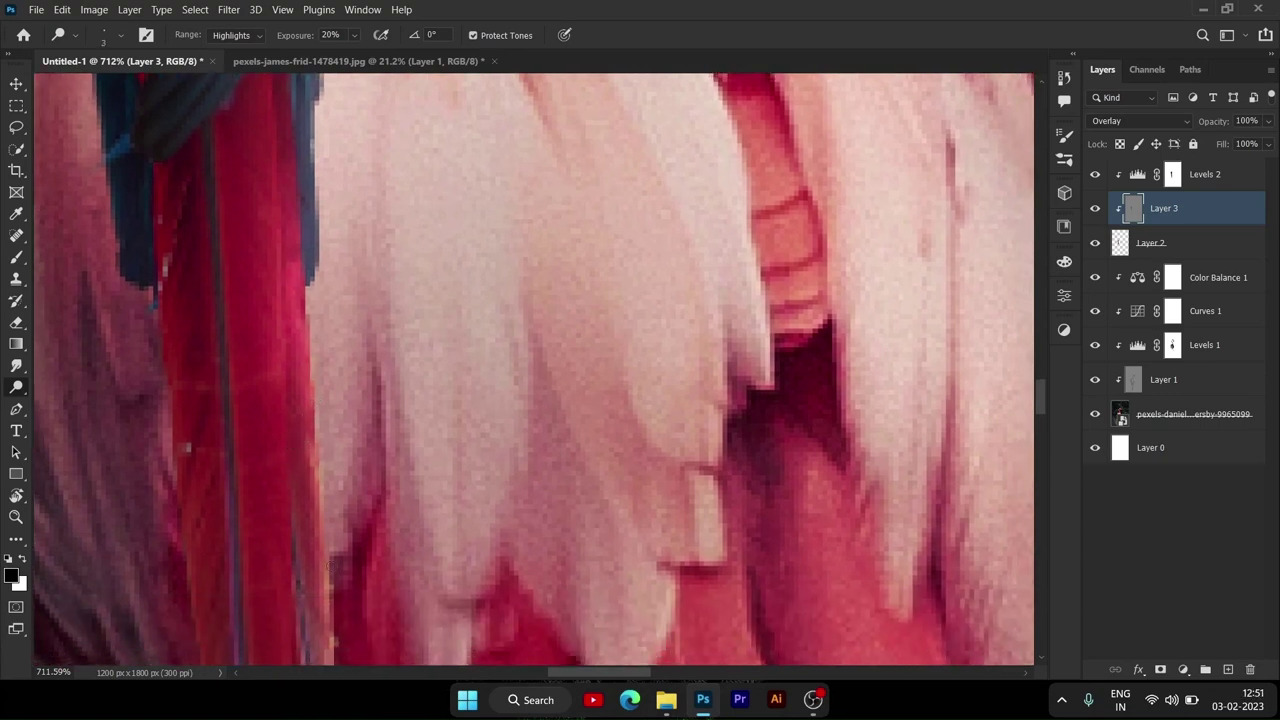
pyautogui.scroll(-2, 330, 565)
pyautogui.scroll(-3, 330, 560)
pyautogui.scroll(-3, 330, 560)
# Step: Create an empty Layer 4 directly below the macaw's Layer 2, then select Layer 1
pyautogui.click(1190, 243)
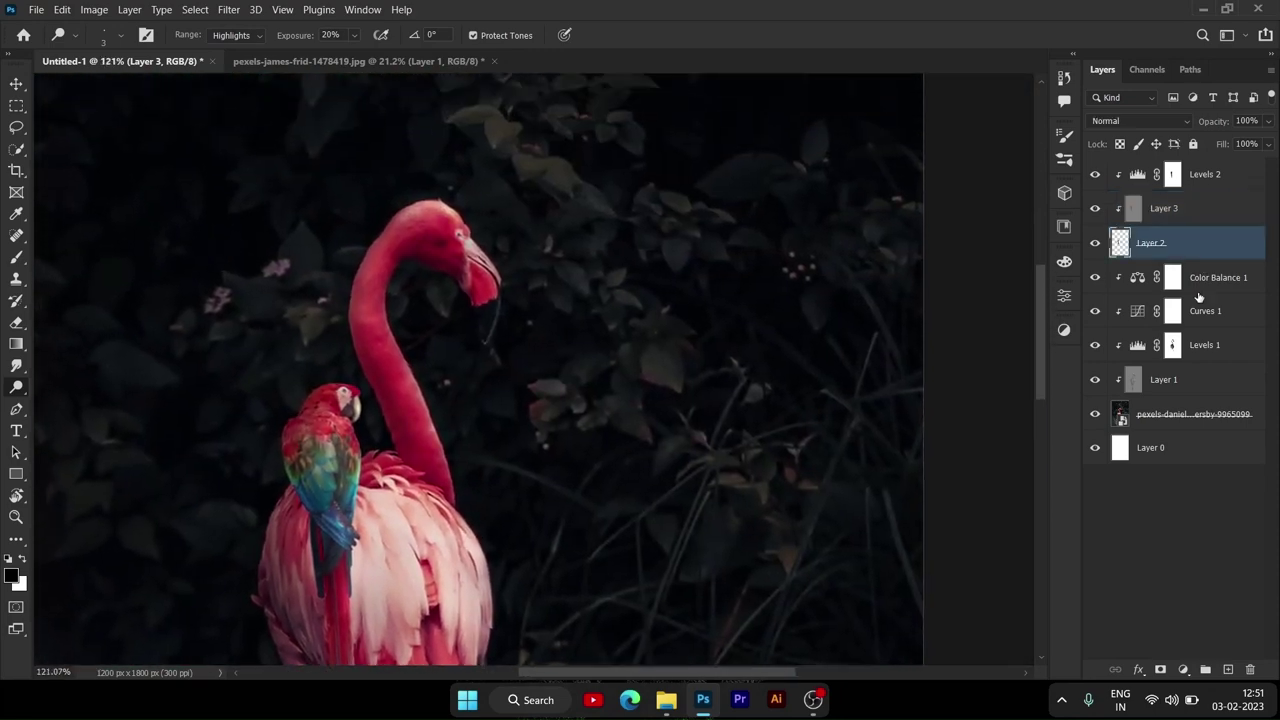
pyautogui.keyDown('ctrl'); pyautogui.click(1228, 676); pyautogui.keyUp('ctrl')
pyautogui.scroll(-3, 82, 600)
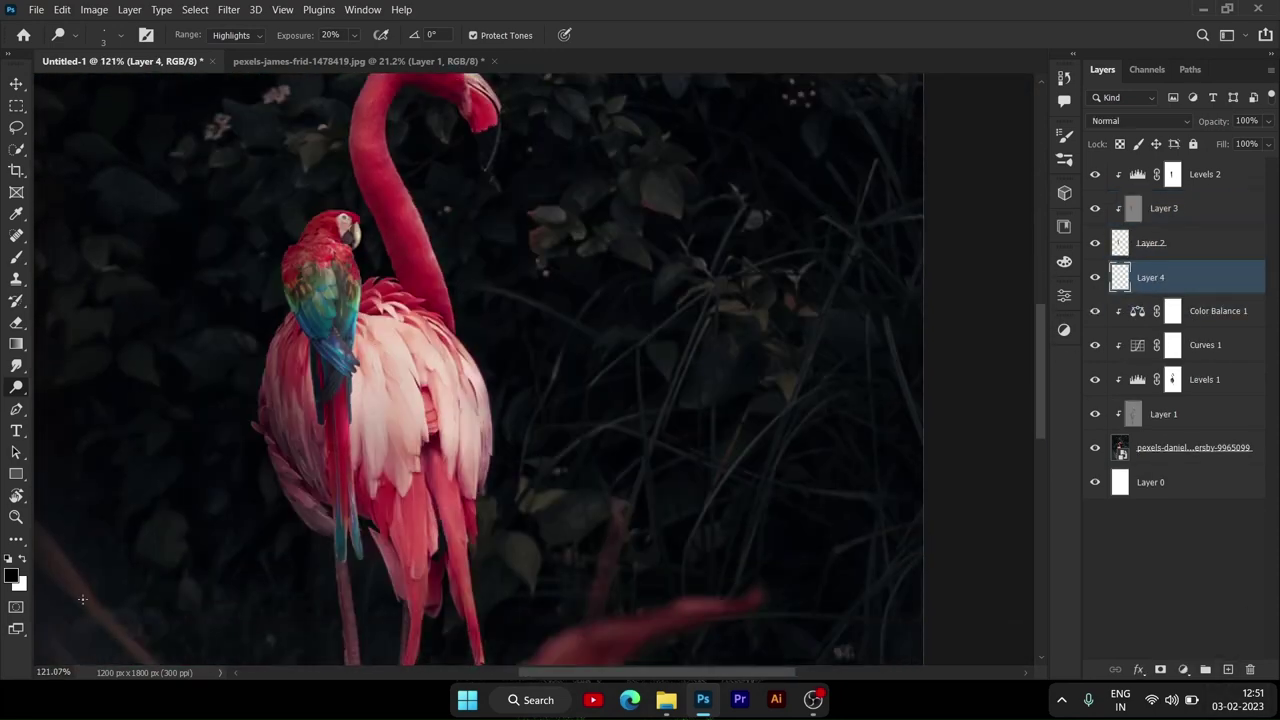
pyautogui.click(17, 257)
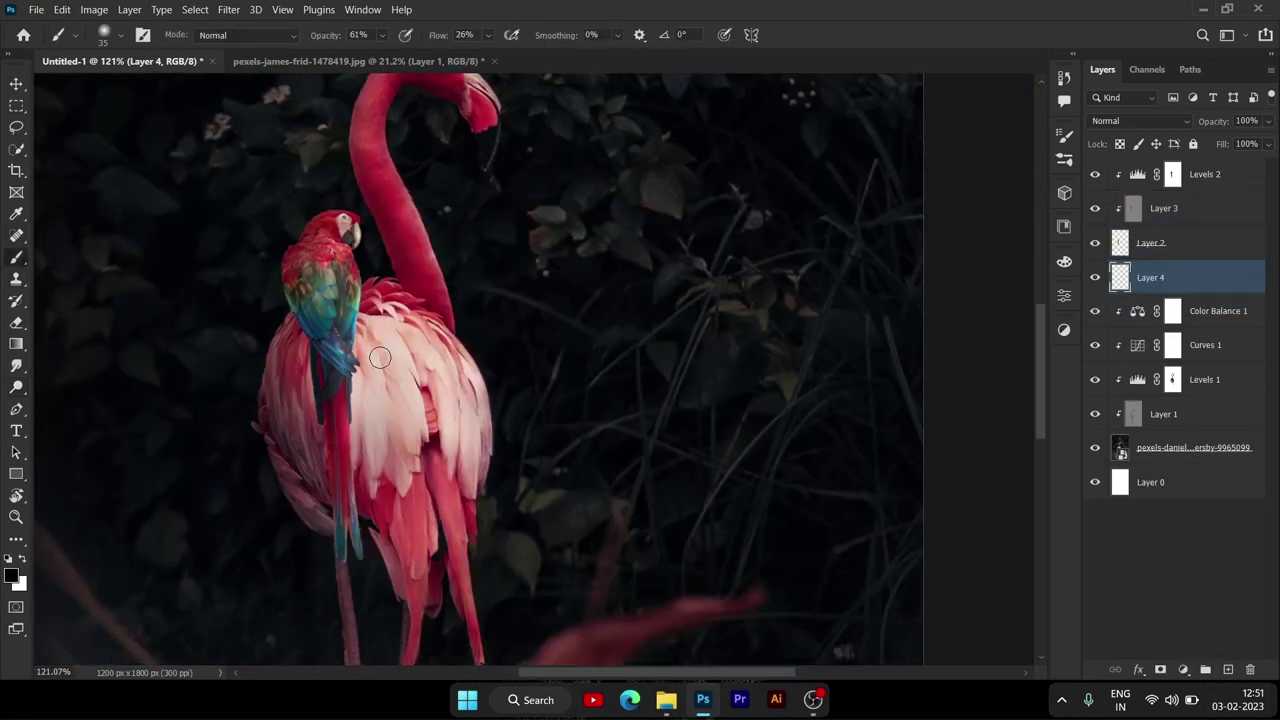
pyautogui.scroll(5, 376, 364)
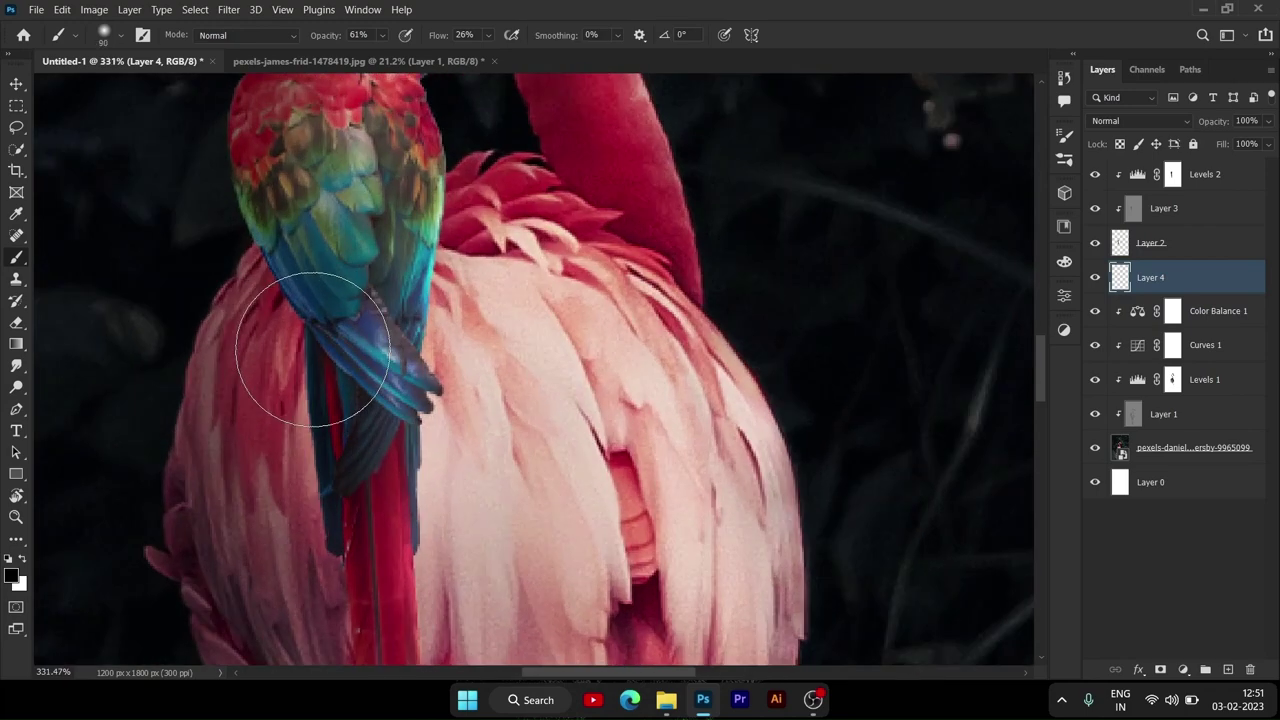
pyautogui.scroll(-2, 329, 371)
pyautogui.click(1170, 416)
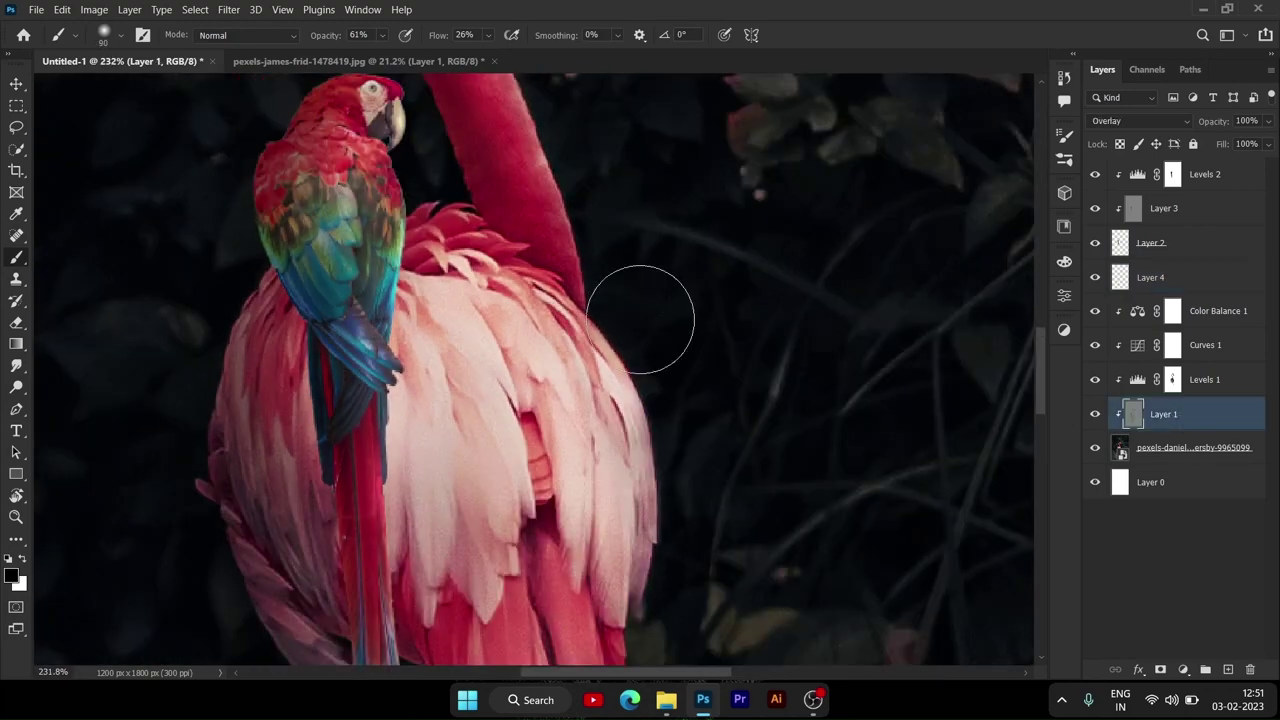
# Step: Set the Burn tool to the Shadows range at 20% exposure, then select Layer 4
pyautogui.click(16, 388)
pyautogui.rightClick(16, 388)
pyautogui.click(75, 403)
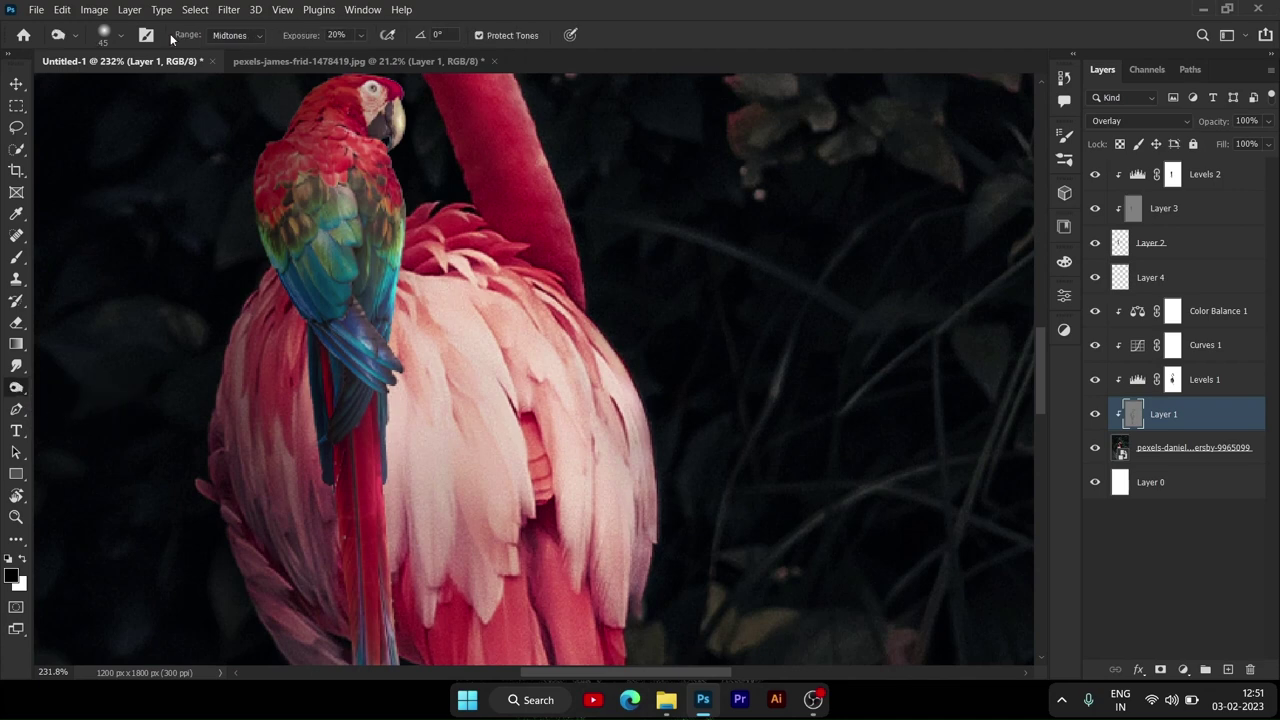
pyautogui.click(238, 40)
pyautogui.press(']')
pyautogui.press(']')
pyautogui.press(']')
pyautogui.scroll(-3, 271, 571)
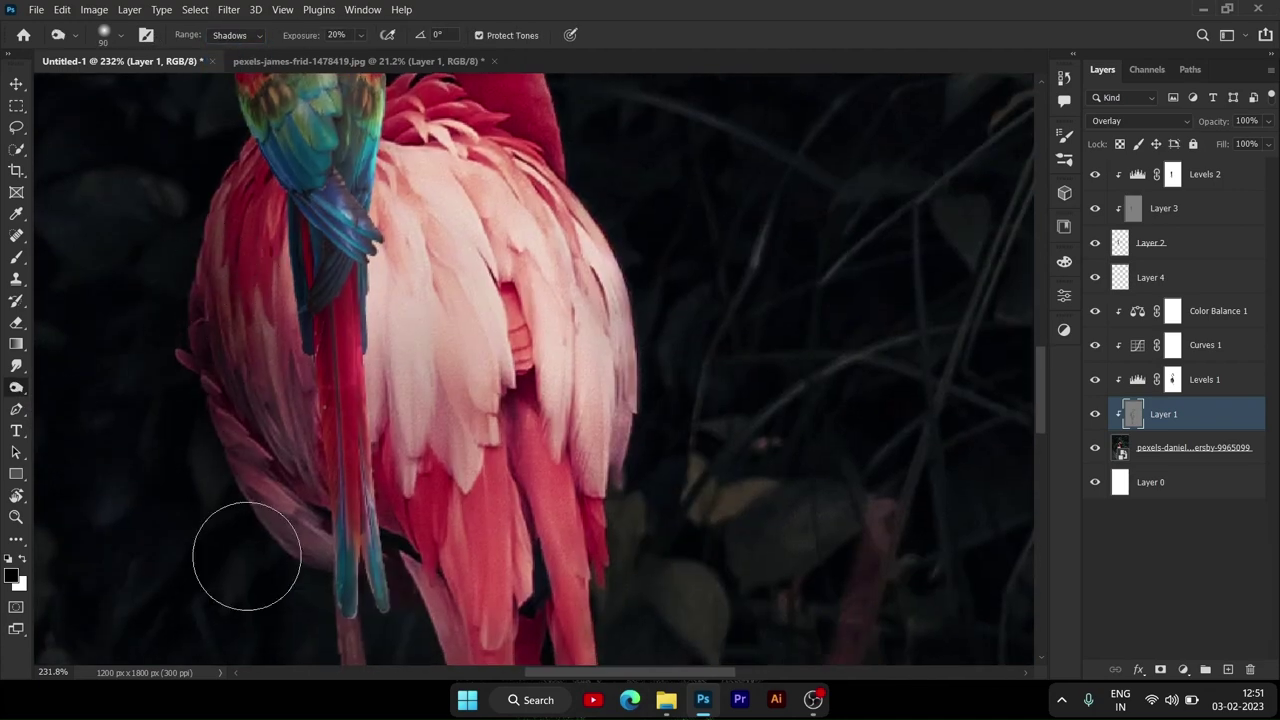
pyautogui.scroll(3, 262, 493)
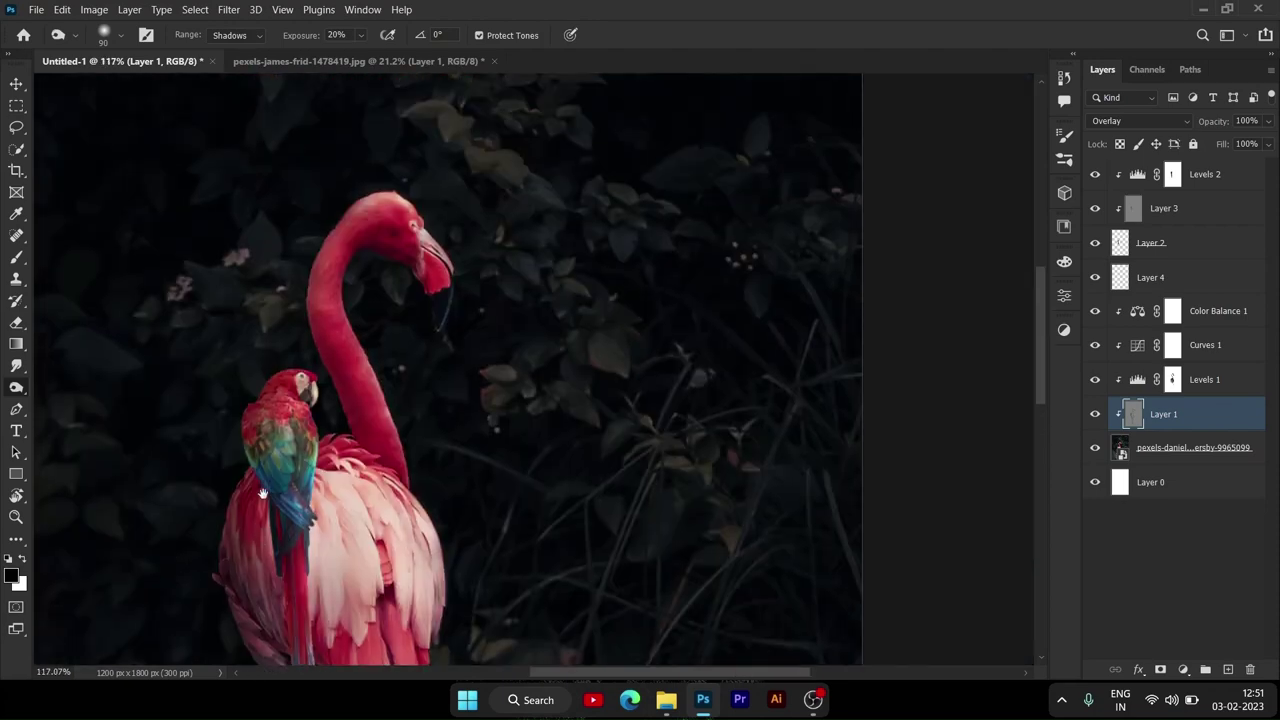
pyautogui.moveTo(262, 493); pyautogui.dragTo(287, 393)
pyautogui.click(1183, 288)
pyautogui.scroll(3, 287, 390)
pyautogui.press('[')
pyautogui.press('[')
pyautogui.press('[')
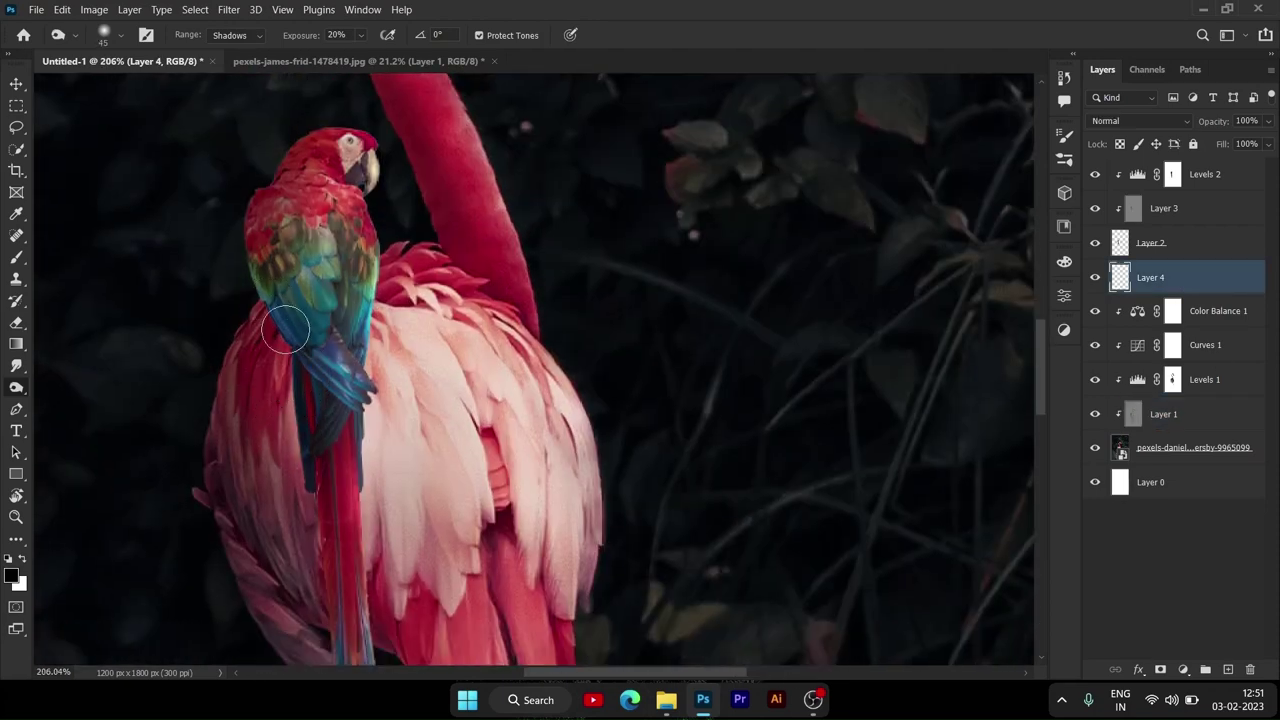
# Step: Paint black at 45% opacity with an enlarged soft brush around the macaw's wing on Layer 4
pyautogui.click(16, 257)
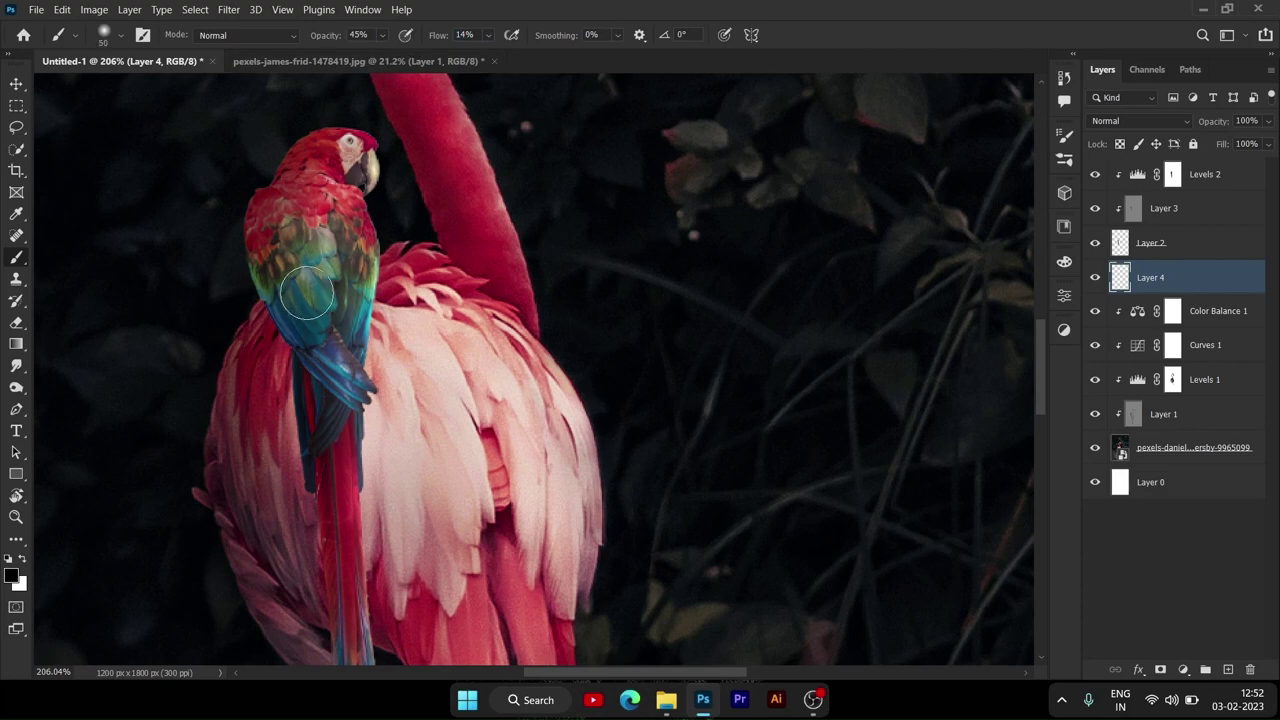
pyautogui.scroll(-4, 480, 334)
pyautogui.press(']')
pyautogui.press(']')
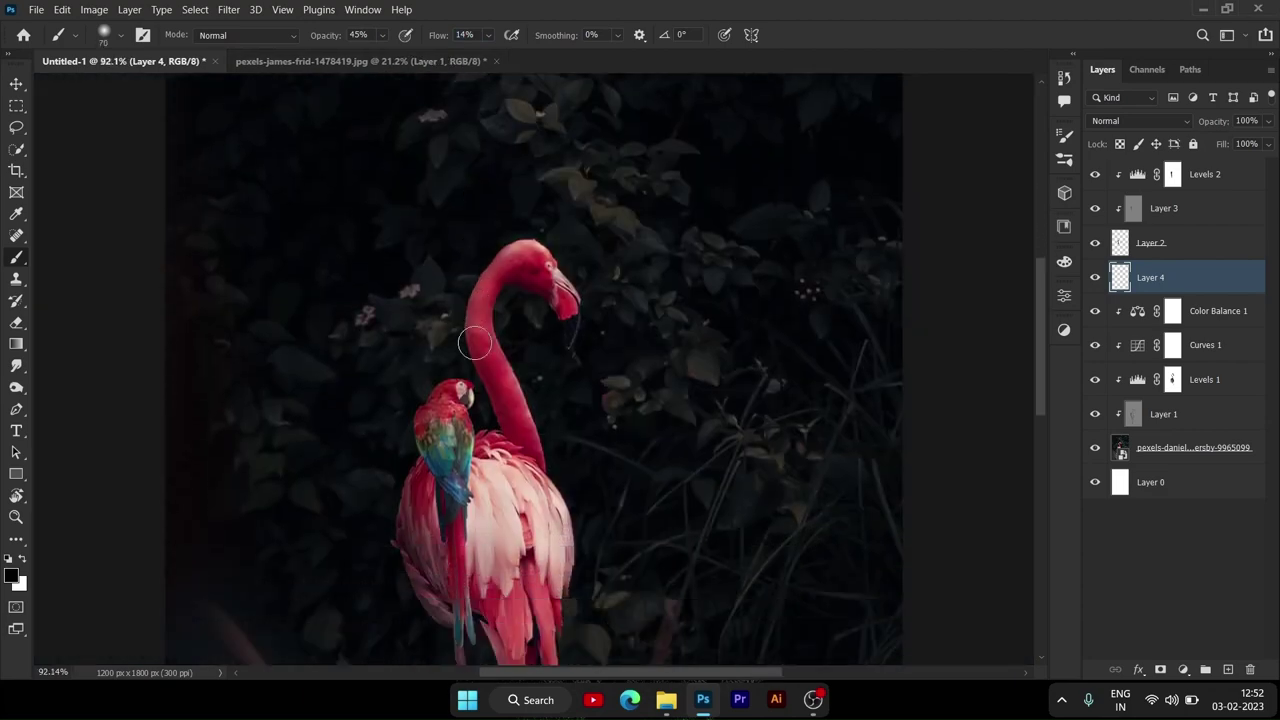
pyautogui.scroll(1, 420, 430)
pyautogui.scroll(6, 400, 466)
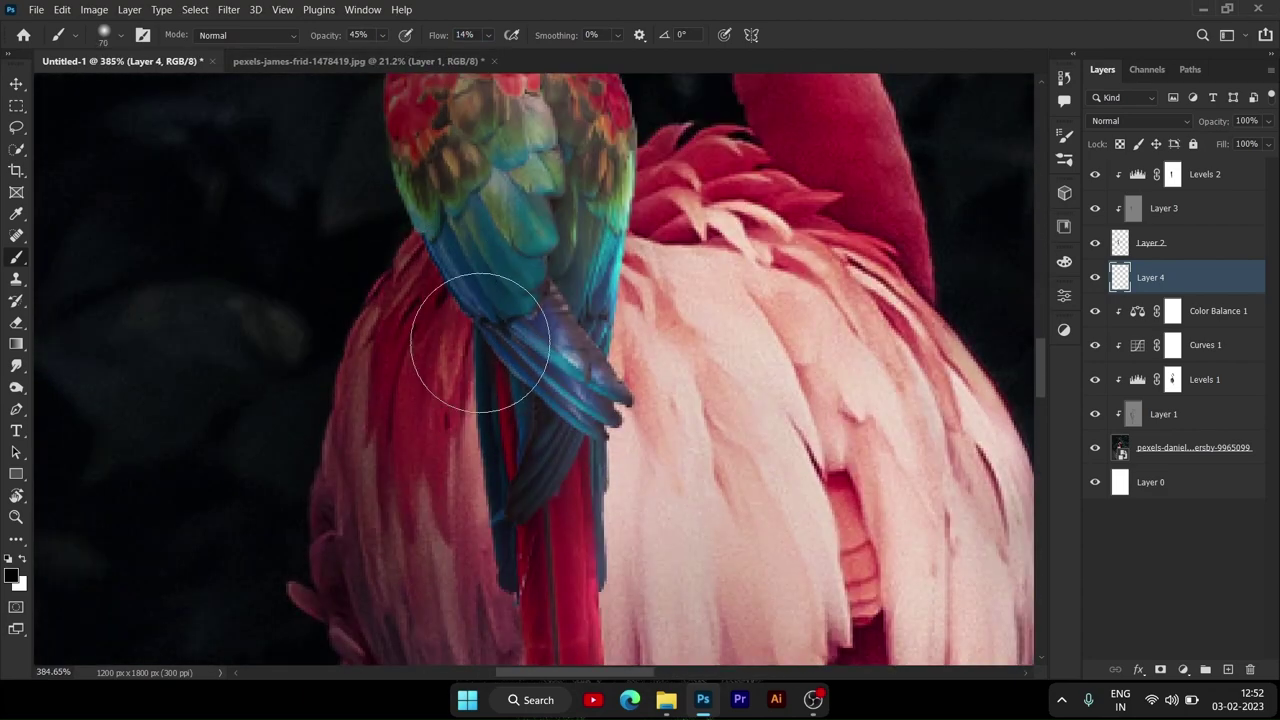
pyautogui.scroll(-1, 480, 300)
pyautogui.scroll(-3, 500, 400)
pyautogui.scroll(-3, 520, 400)
# Step: With a fine brush, blend where the macaw's wing meets the flamingo's feathers
pyautogui.press('[')
pyautogui.press('[')
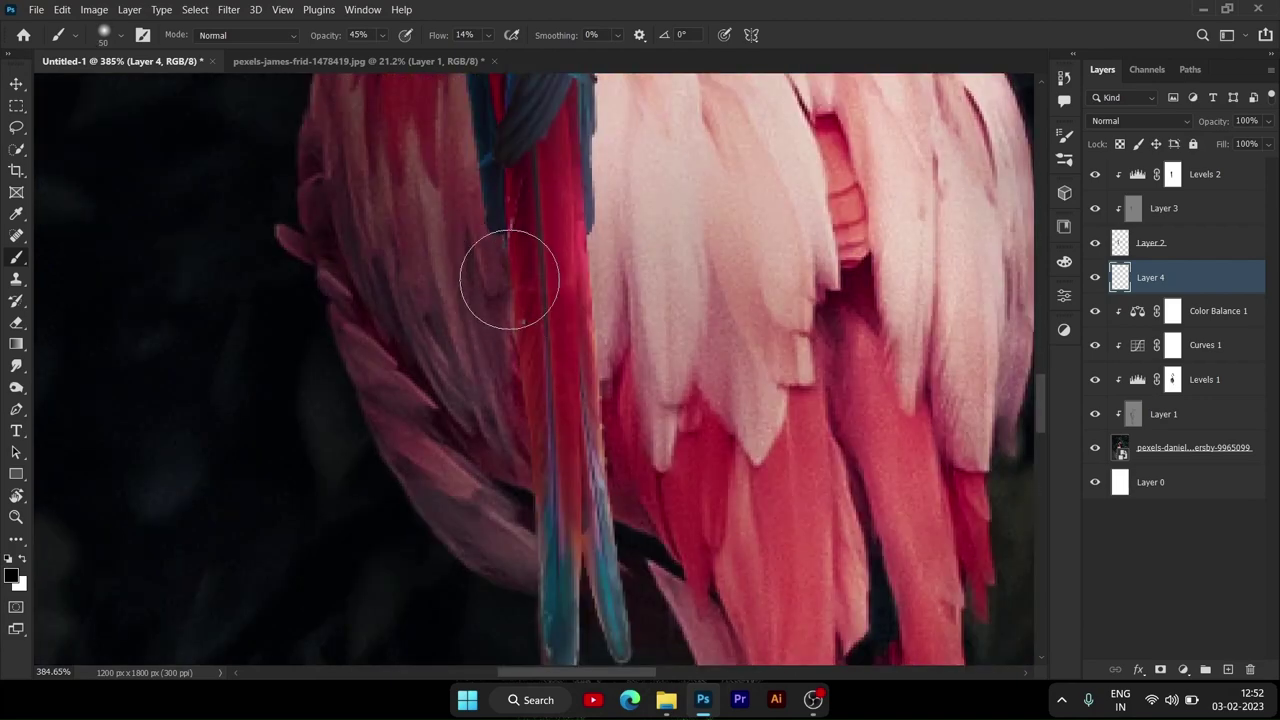
pyautogui.press('[')
pyautogui.press('[')
pyautogui.press('[')
pyautogui.scroll(3, 500, 300)
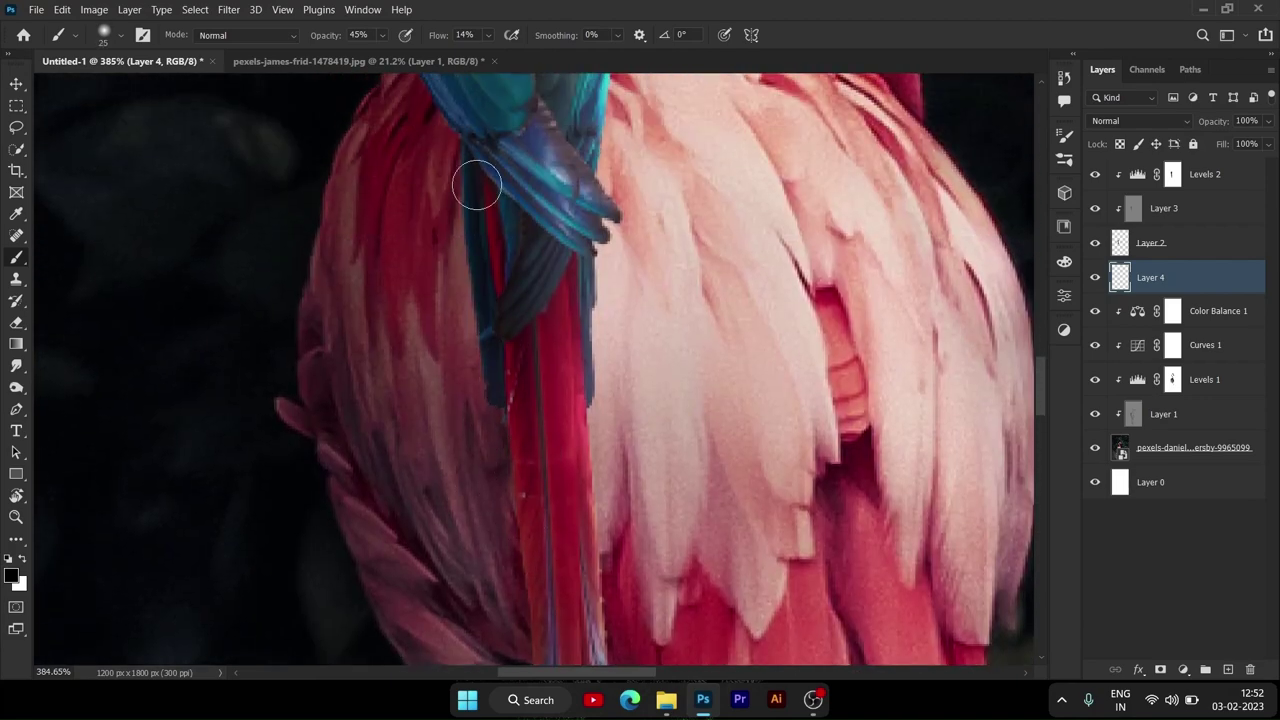
pyautogui.scroll(3, 517, 374)
pyautogui.scroll(1, 506, 366)
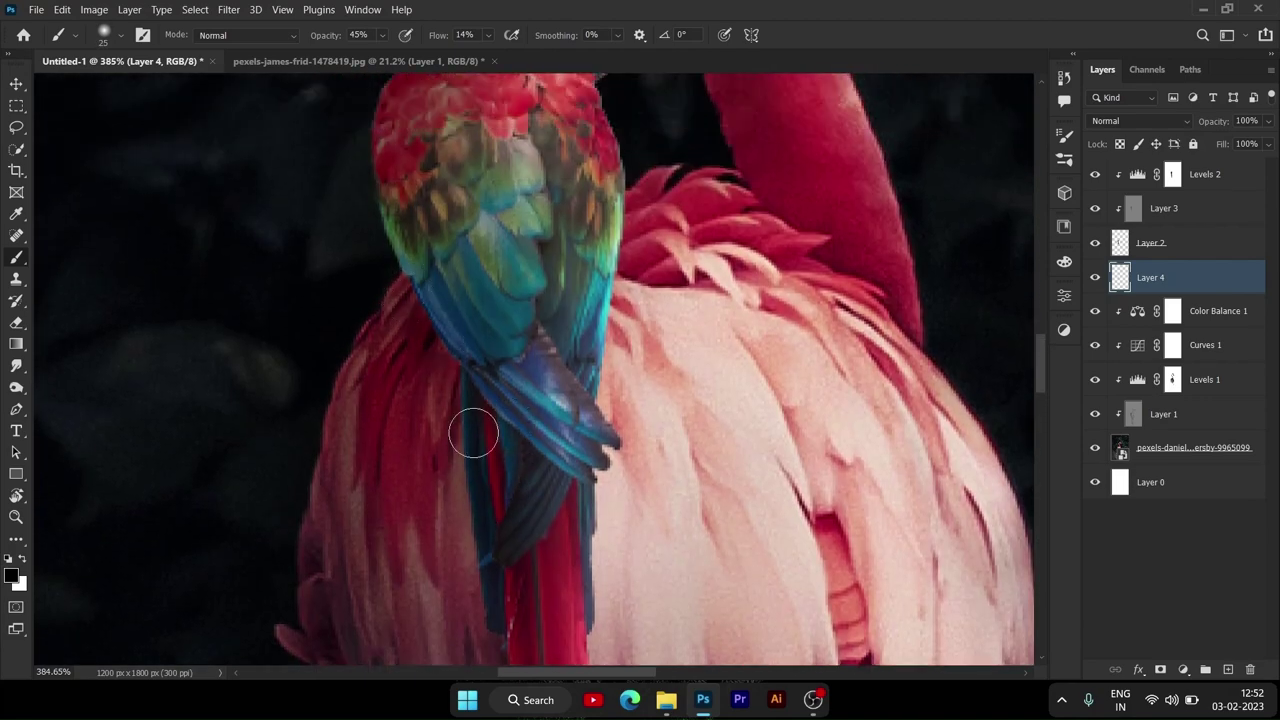
pyautogui.scroll(-1, 480, 530)
pyautogui.scroll(-1, 515, 600)
pyautogui.scroll(-1, 530, 590)
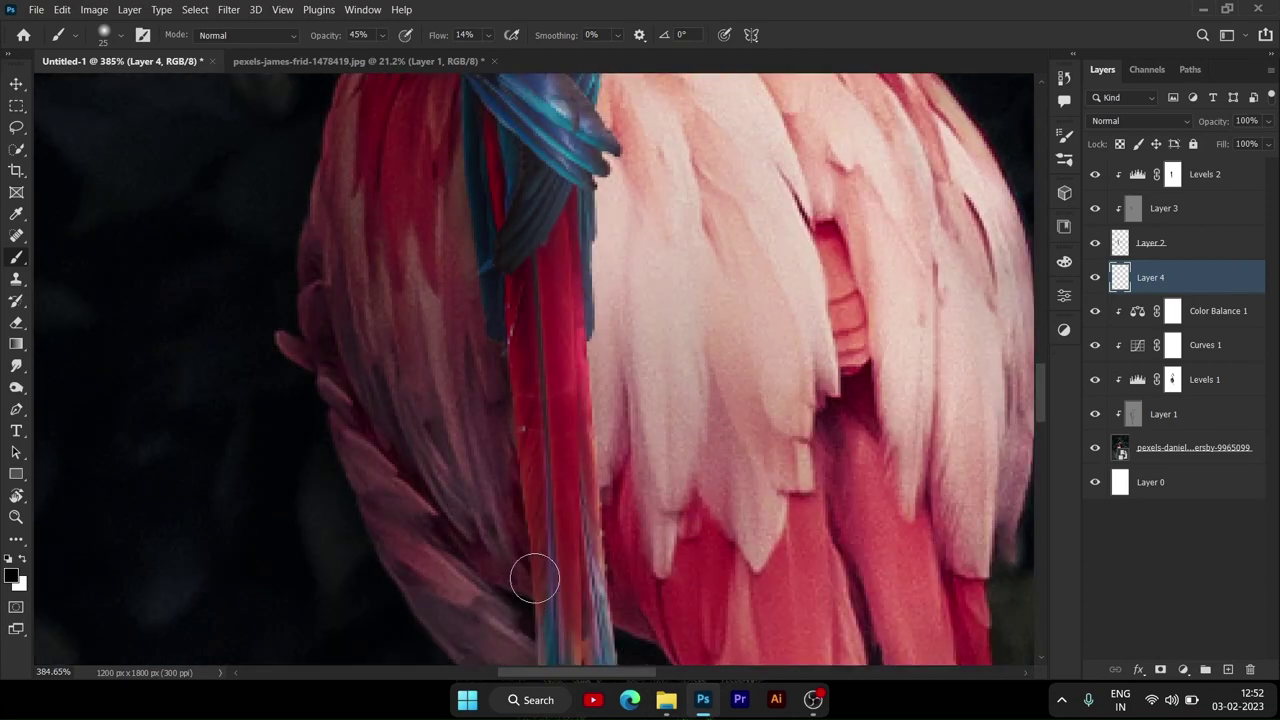
pyautogui.scroll(-1, 536, 576)
pyautogui.scroll(3, 447, 168)
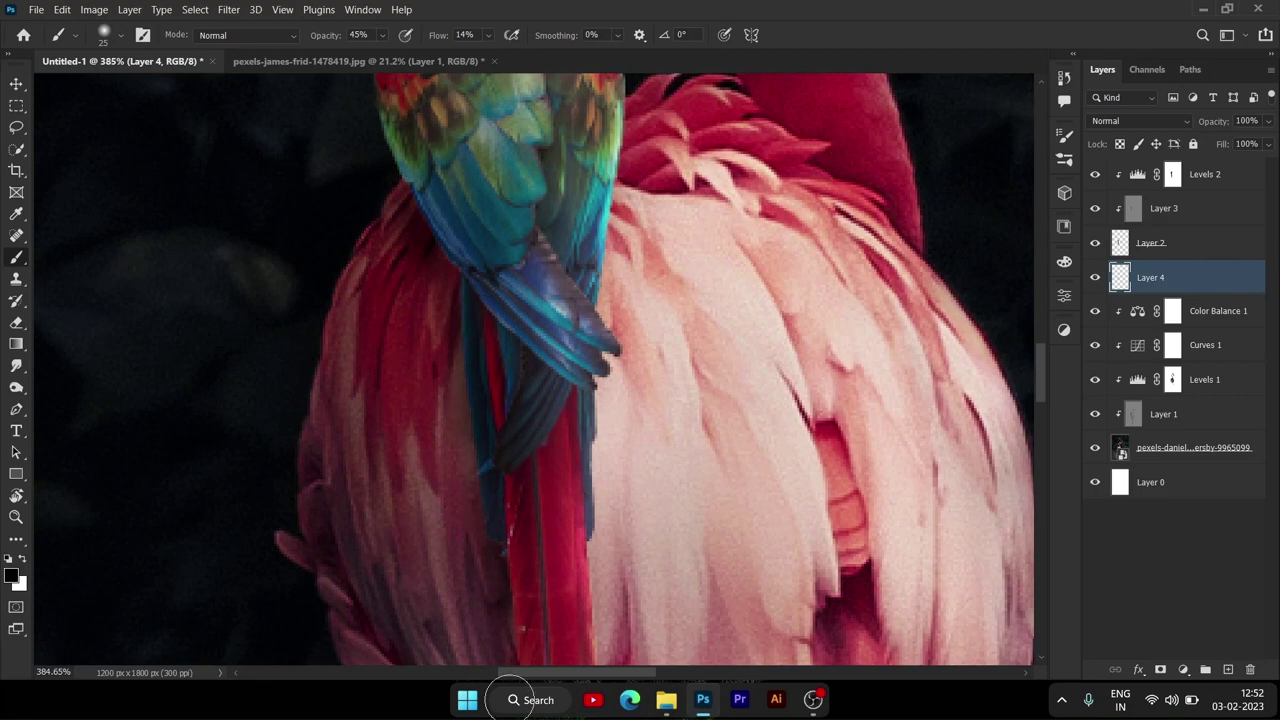
pyautogui.scroll(-3, 480, 320)
pyautogui.scroll(-3, 700, 450)
pyautogui.scroll(-1, 885, 573)
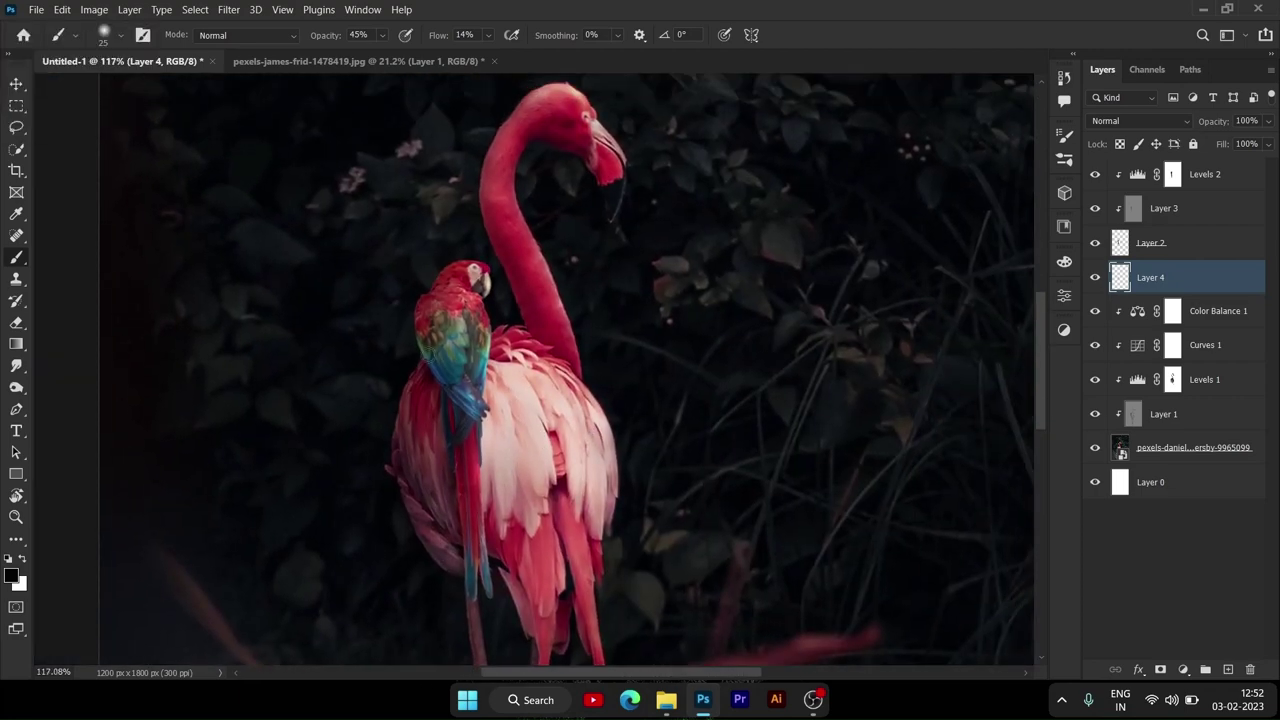
pyautogui.scroll(2, 404, 429)
pyautogui.scroll(1, 404, 429)
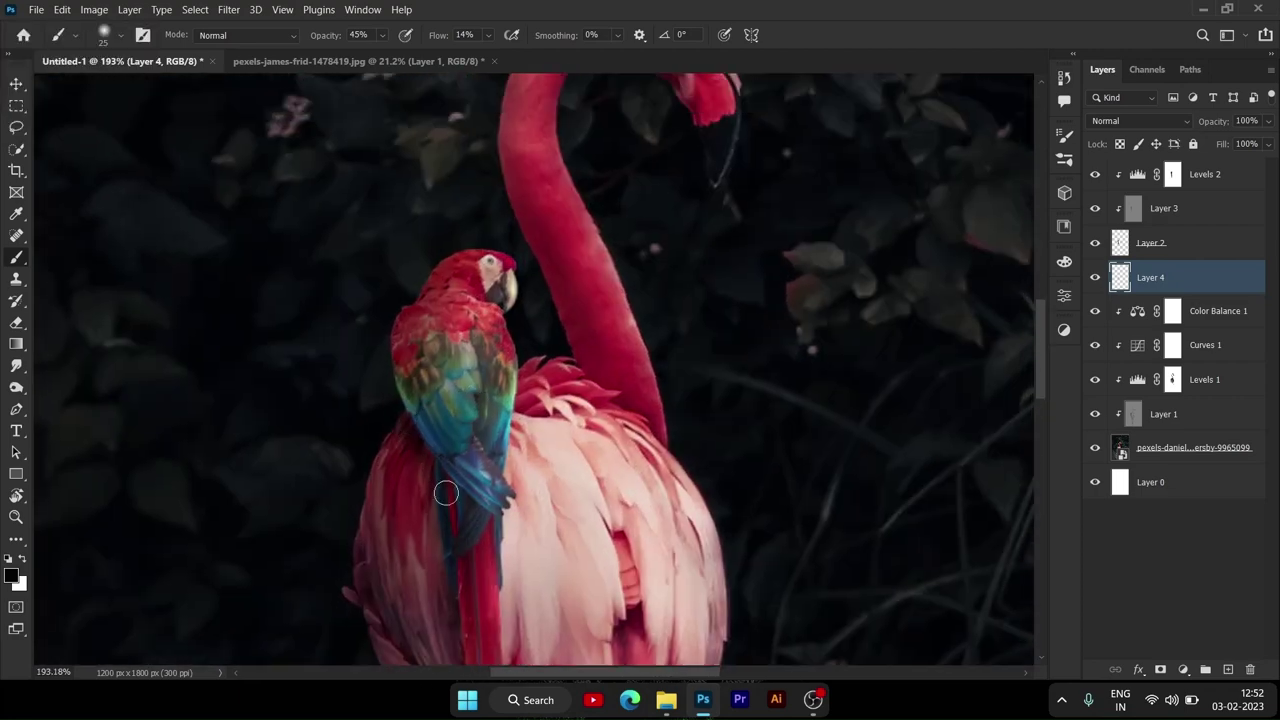
pyautogui.scroll(-1, 440, 480)
pyautogui.scroll(-2, 560, 430)
pyautogui.scroll(1, 547, 414)
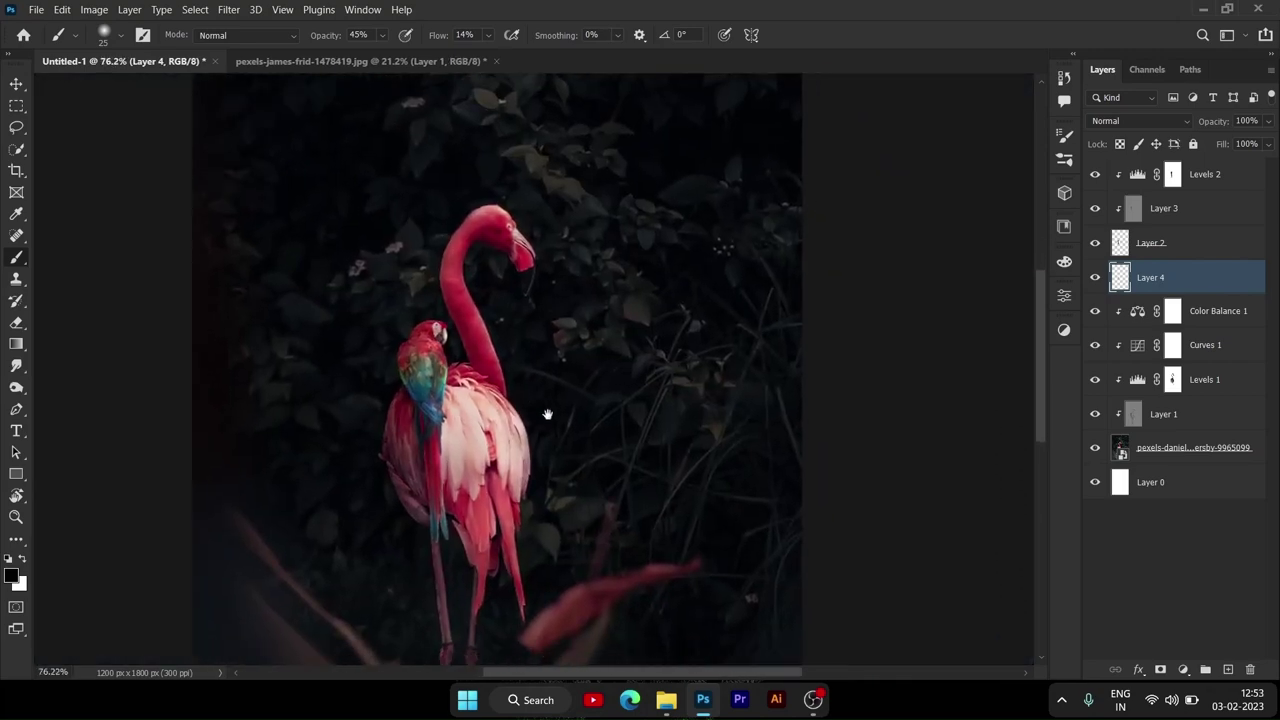
pyautogui.scroll(-3, 646, 388)
pyautogui.scroll(3, 500, 362)
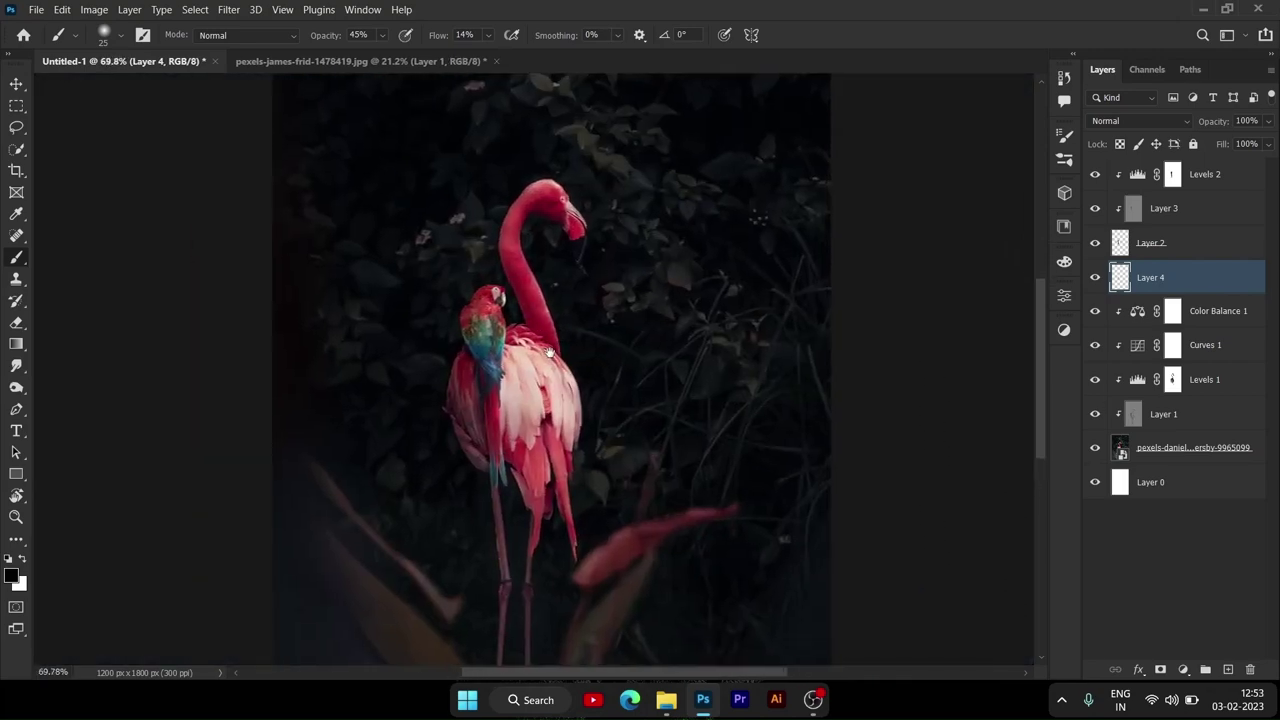
pyautogui.scroll(2, 500, 360)
# Step: On Layer 1, set the Burn tool's range to Midtones
pyautogui.click(1200, 418)
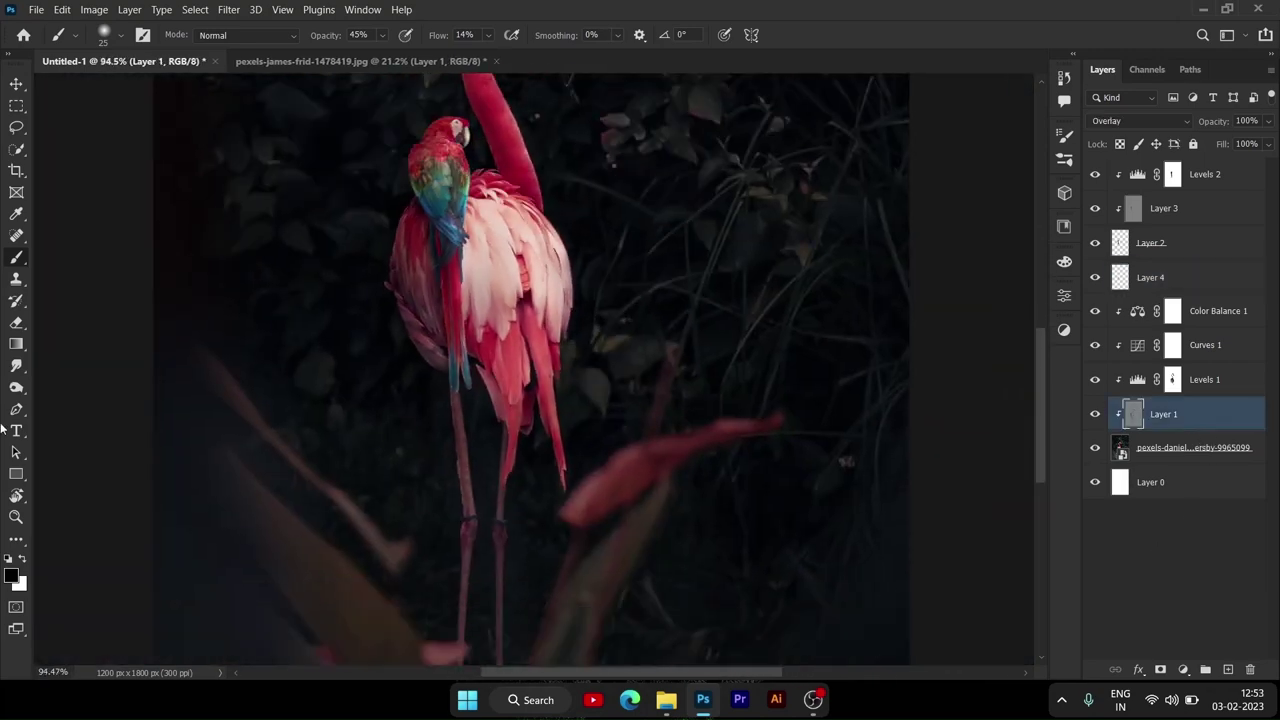
pyautogui.click(18, 390)
pyautogui.click(60, 403)
pyautogui.scroll(2, 471, 466)
pyautogui.scroll(3, 434, 231)
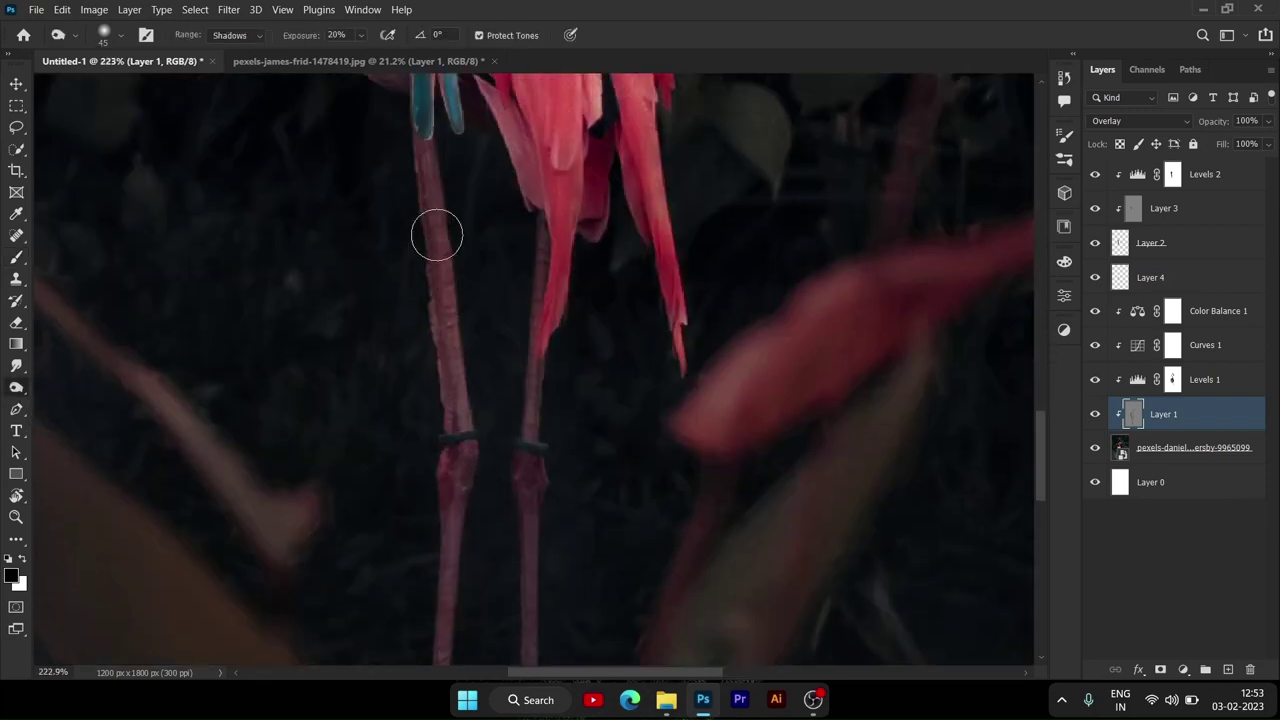
pyautogui.scroll(1, 430, 297)
pyautogui.press('z')
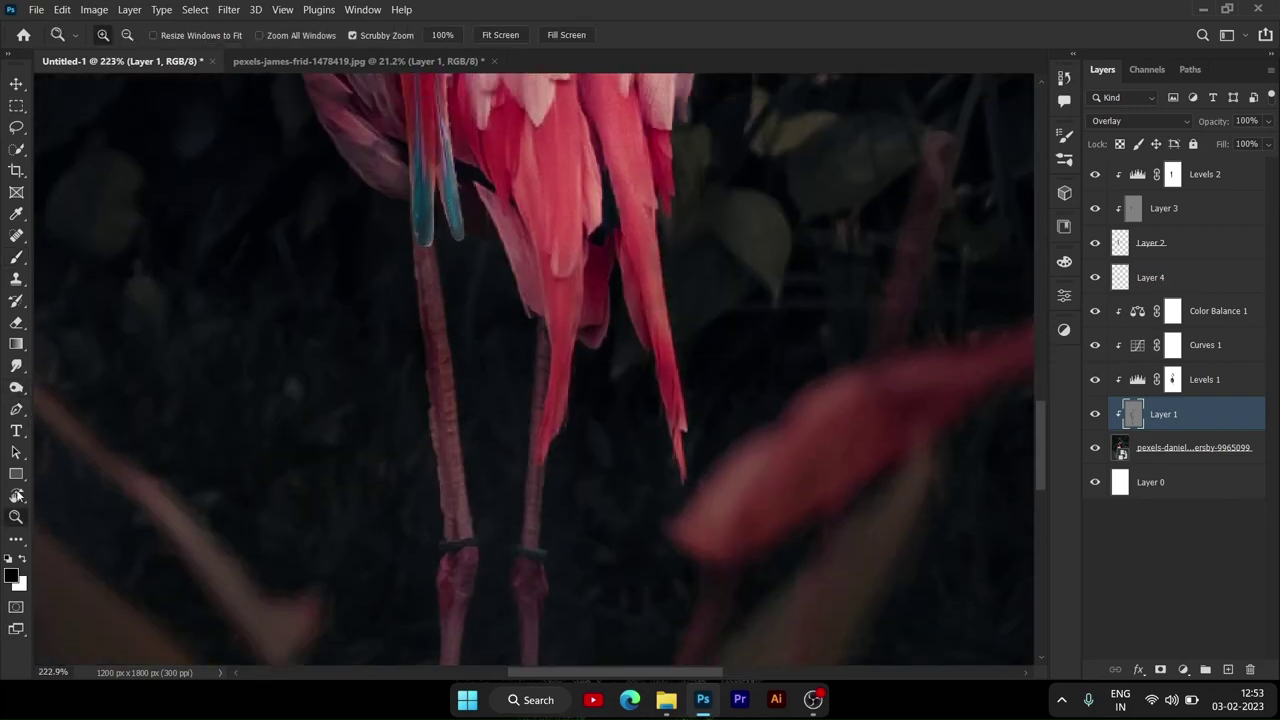
pyautogui.press('o')
pyautogui.click(232, 37)
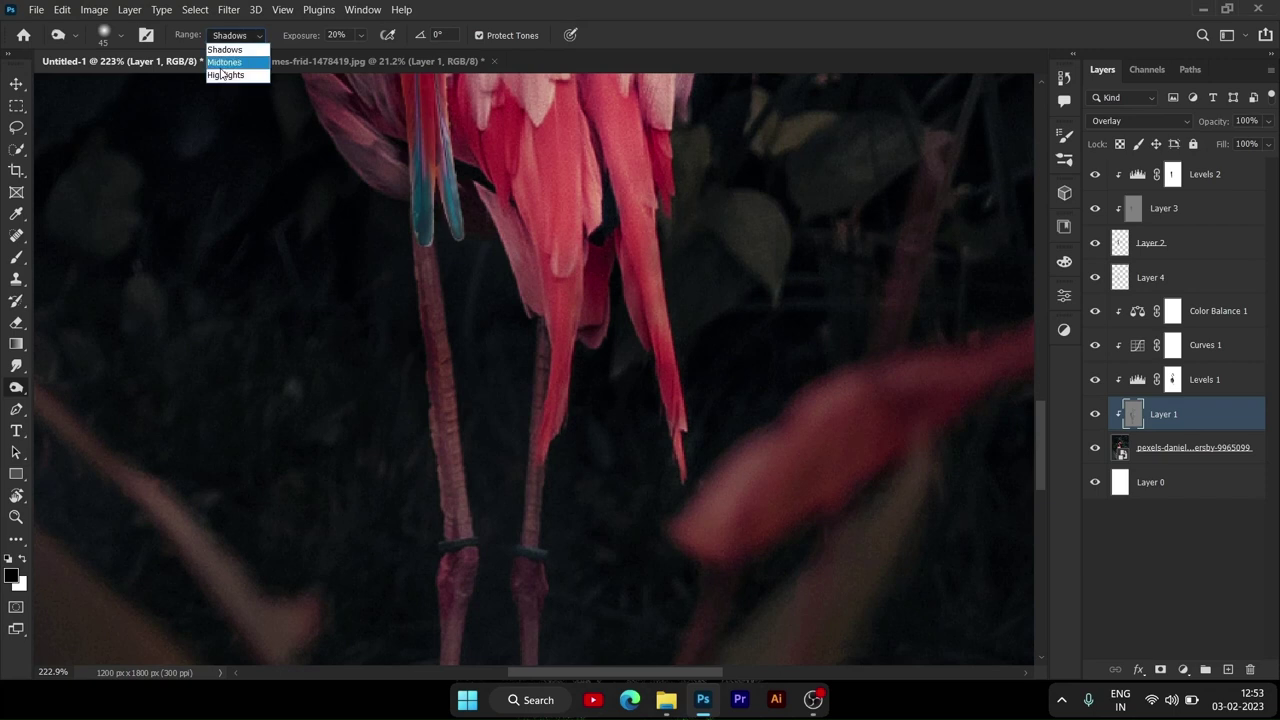
# Step: Burn over the flamingo's legs and lower feathers, checking brush size and hardness
pyautogui.moveTo(433, 557); pyautogui.dragTo(413, 422)
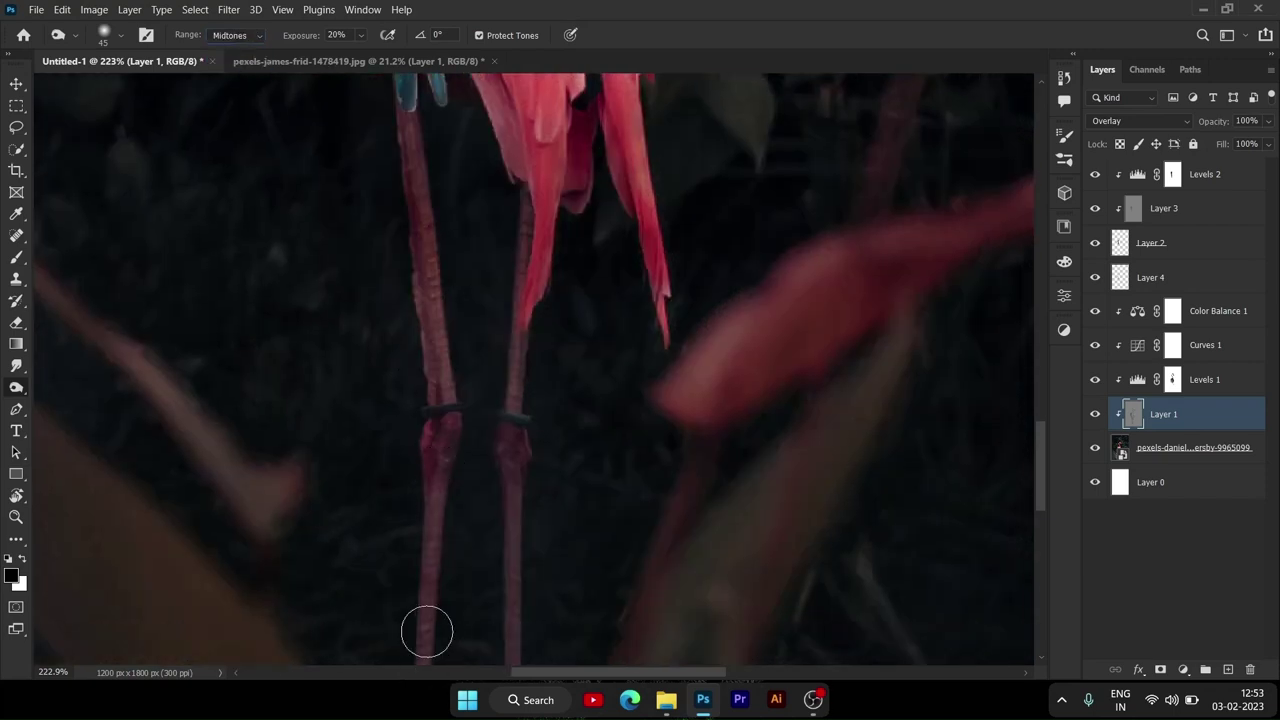
pyautogui.scroll(-3, 480, 280)
pyautogui.scroll(-5, 430, 350)
pyautogui.scroll(-1, 414, 377)
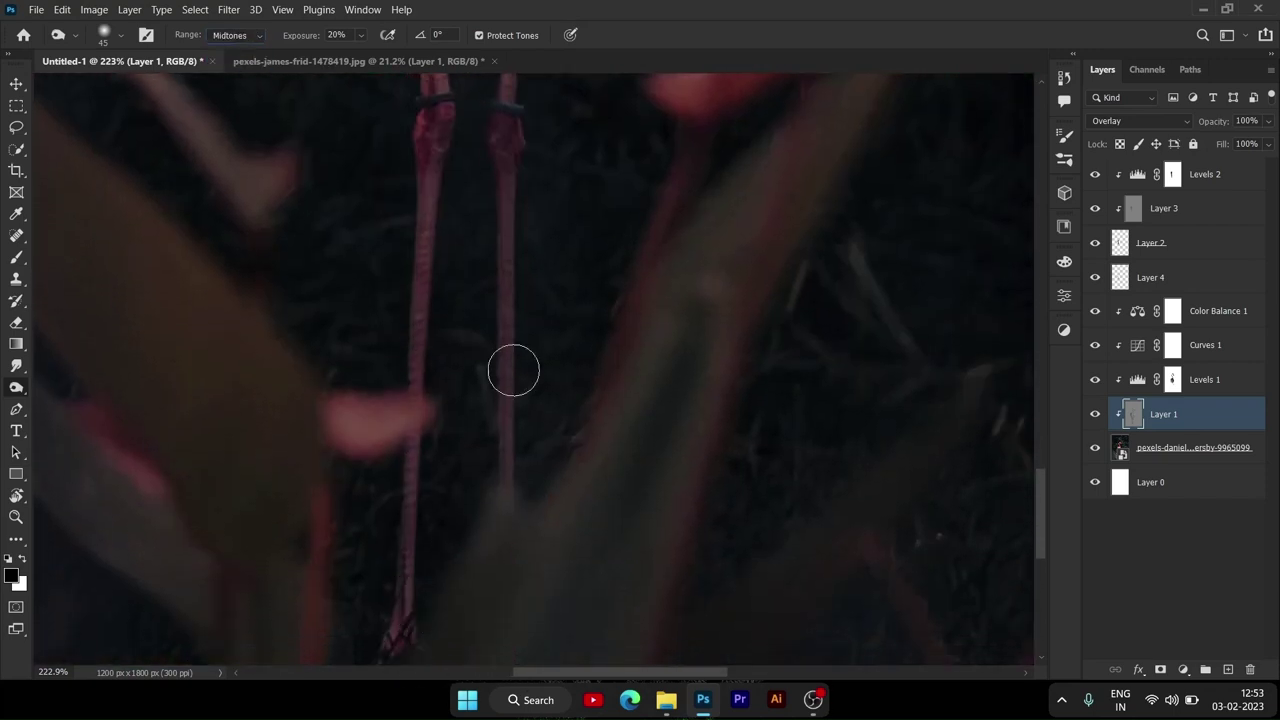
pyautogui.scroll(5, 415, 462)
pyautogui.rightClick(423, 426)
pyautogui.click(430, 335)
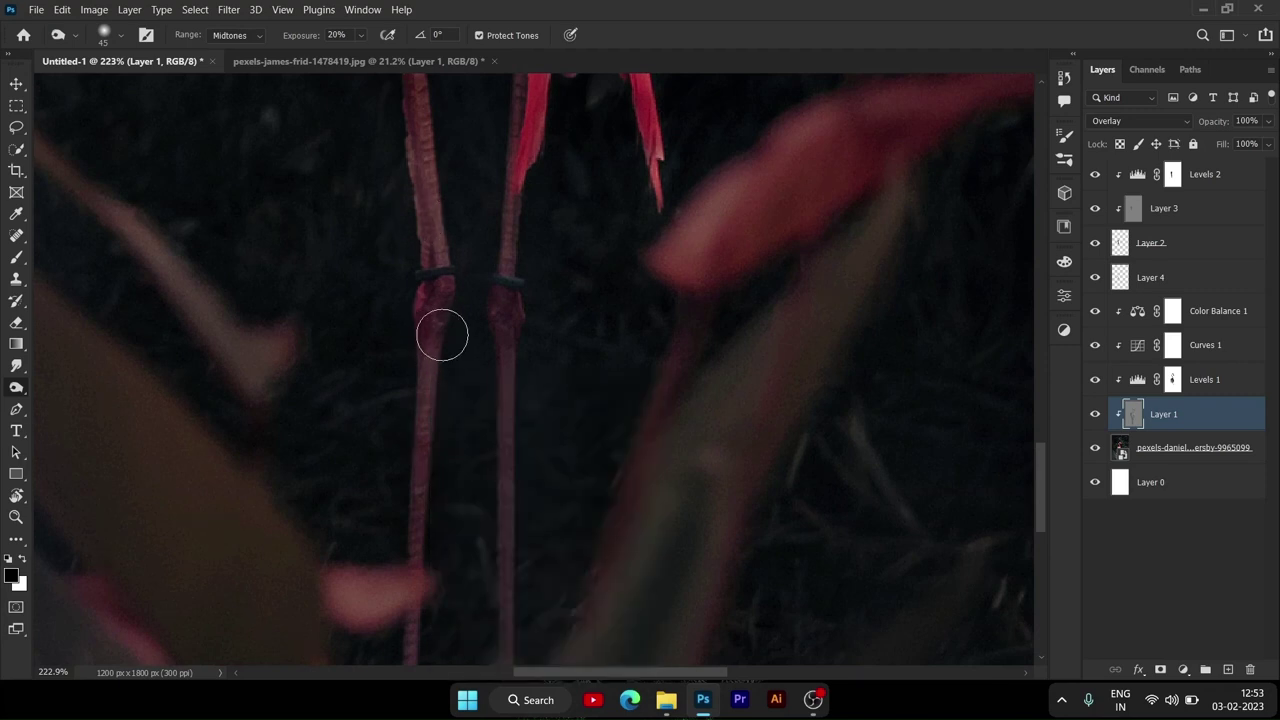
pyautogui.rightClick(432, 352)
pyautogui.click(427, 316)
pyautogui.scroll(6, 440, 320)
pyautogui.scroll(7, 300, 345)
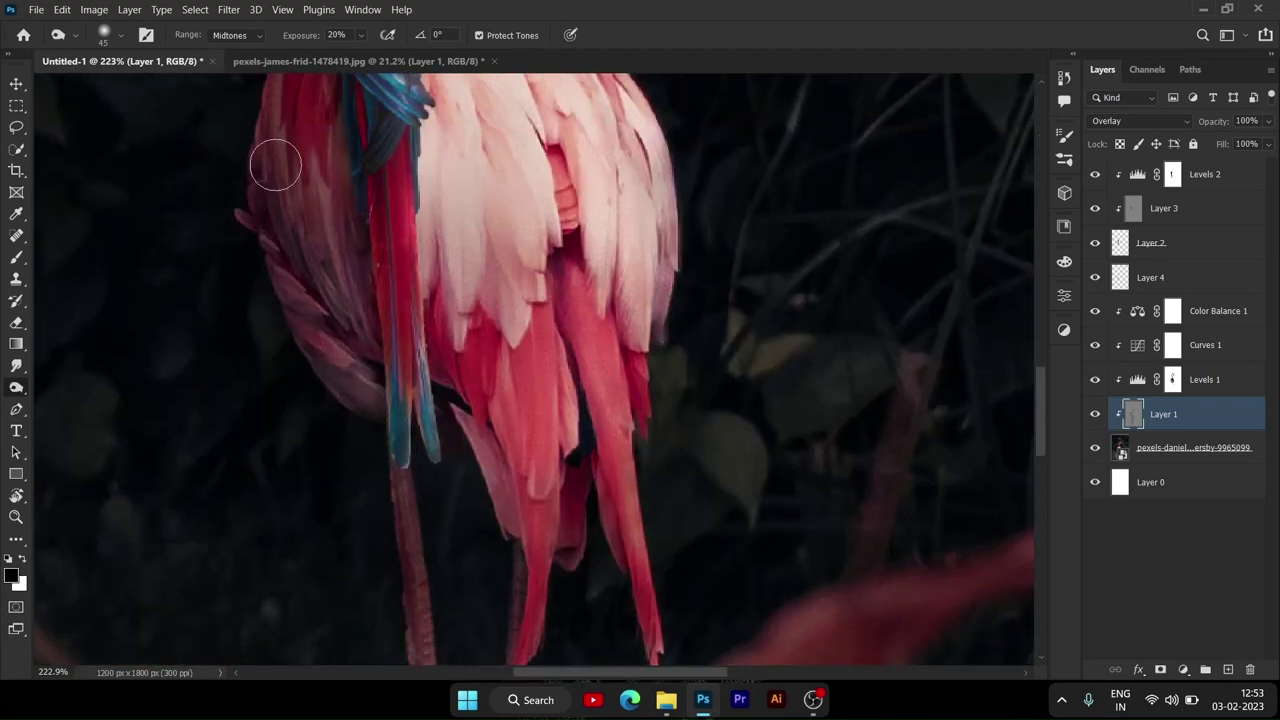
pyautogui.scroll(-2, 349, 357)
pyautogui.scroll(-2, 357, 591)
pyautogui.scroll(-3, 420, 450)
pyautogui.scroll(-1, 481, 380)
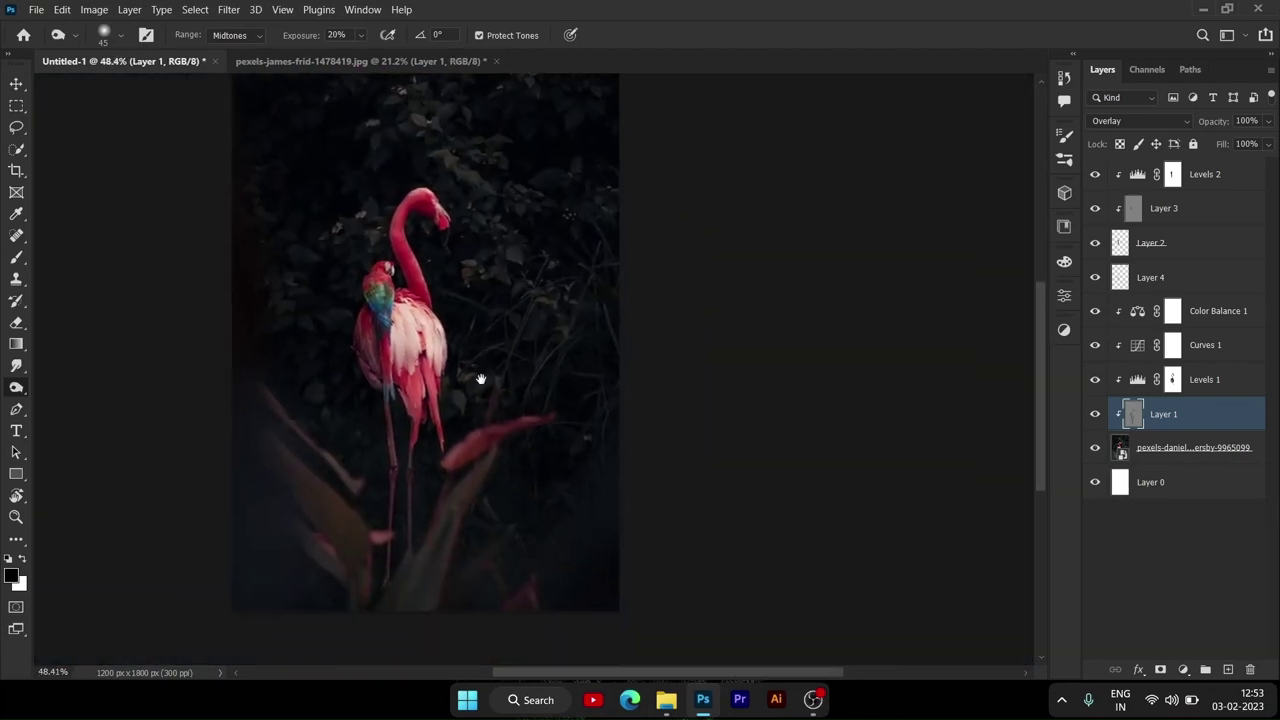
pyautogui.scroll(1, 509, 417)
pyautogui.scroll(1, 509, 417)
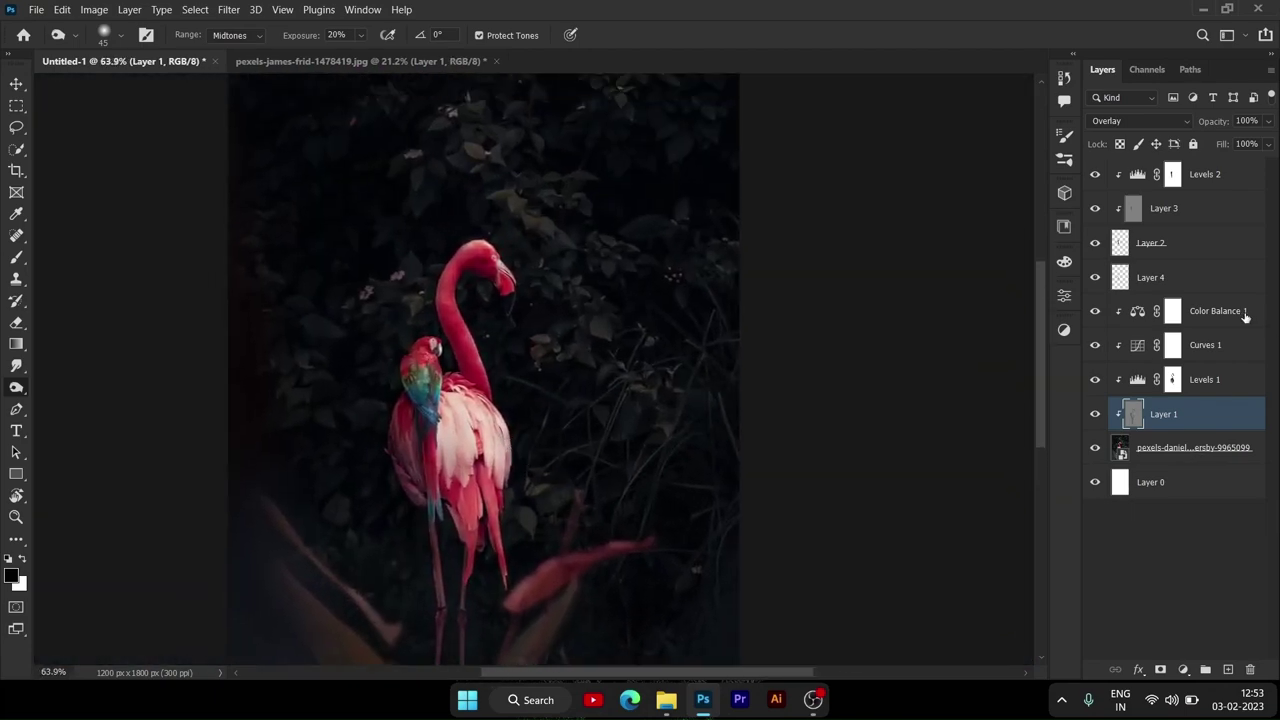
# Step: Add an empty Layer 5 above Levels 2 at the top of the stack
pyautogui.click(1250, 176)
pyautogui.click(1228, 669)
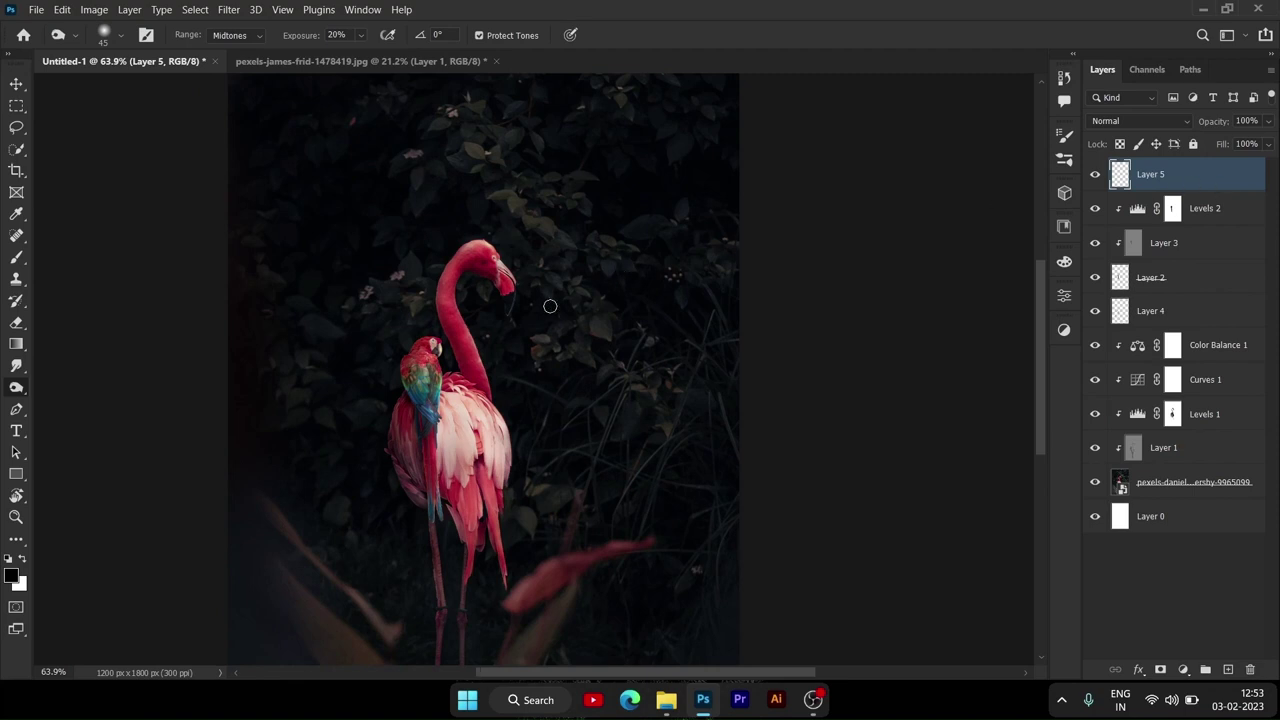
pyautogui.scroll(-1, 550, 306)
pyautogui.scroll(-1, 537, 300)
pyautogui.scroll(-1, 537, 300)
# Step: Set the foreground colour to light orange #ffb85c and paint a large soft glow around the flamingo's head
pyautogui.press('b')
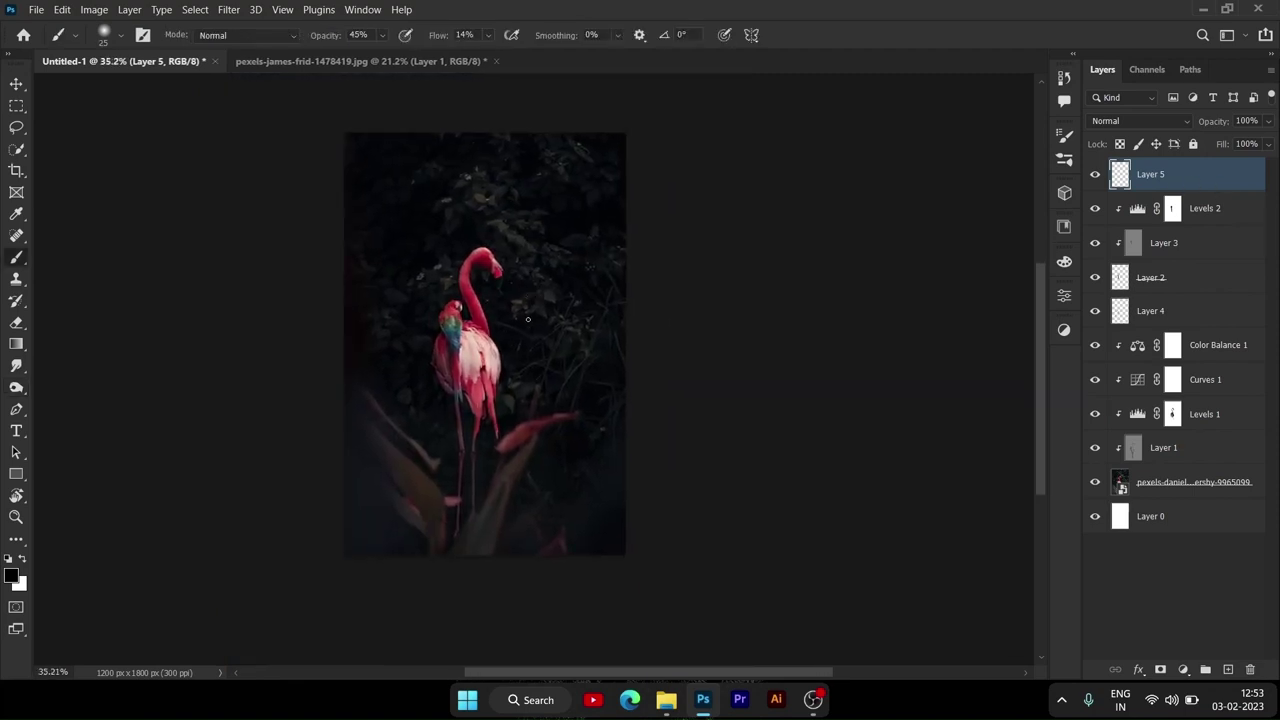
pyautogui.click(10, 570)
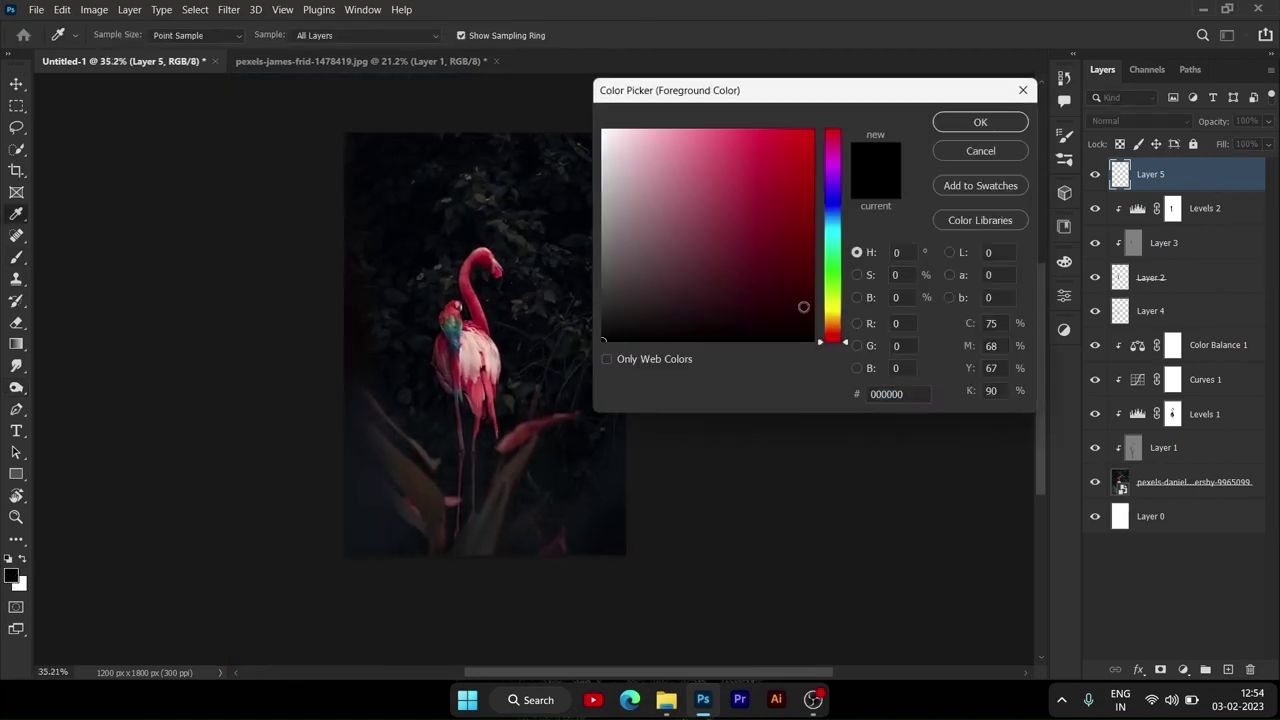
pyautogui.moveTo(832, 338); pyautogui.dragTo(834, 327)
pyautogui.click(751, 129)
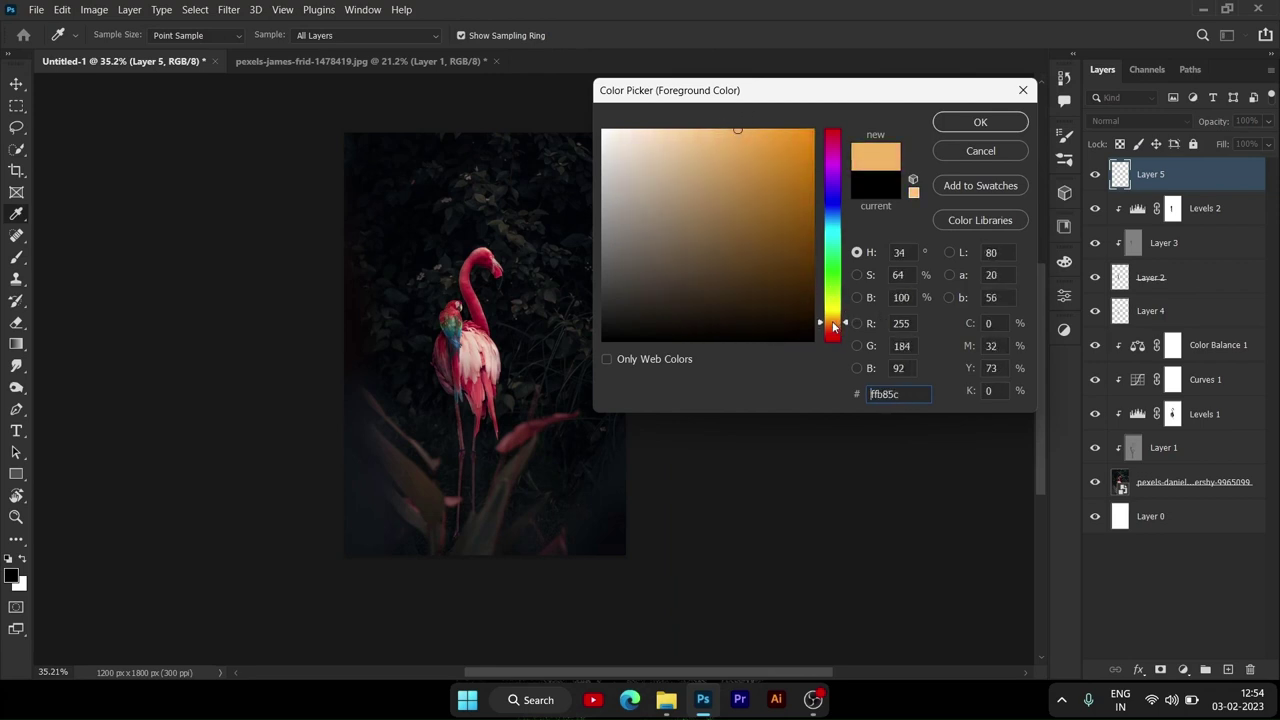
pyautogui.click(958, 130)
pyautogui.press('b')
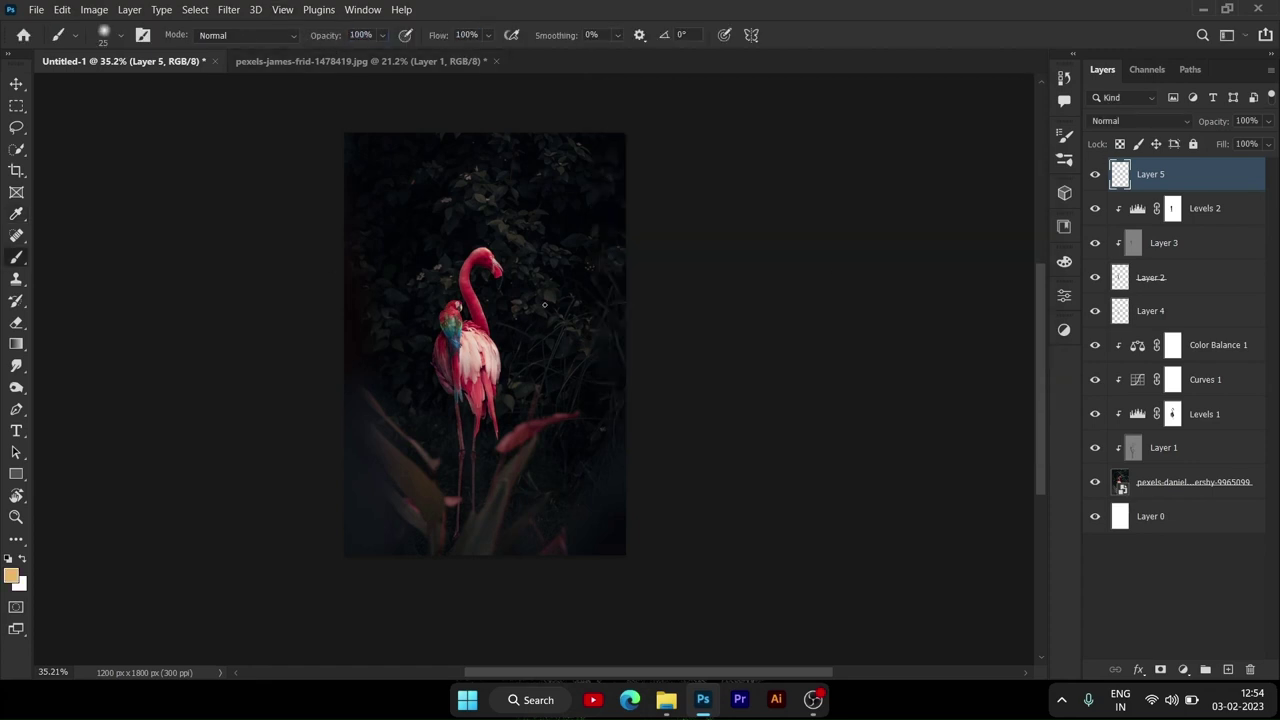
pyautogui.press(']')
pyautogui.press(']')
pyautogui.press(']')
pyautogui.click(488, 285)
# Step: Distort the orange glow layer and stretch it across the image's top-right corner
pyautogui.press('v')
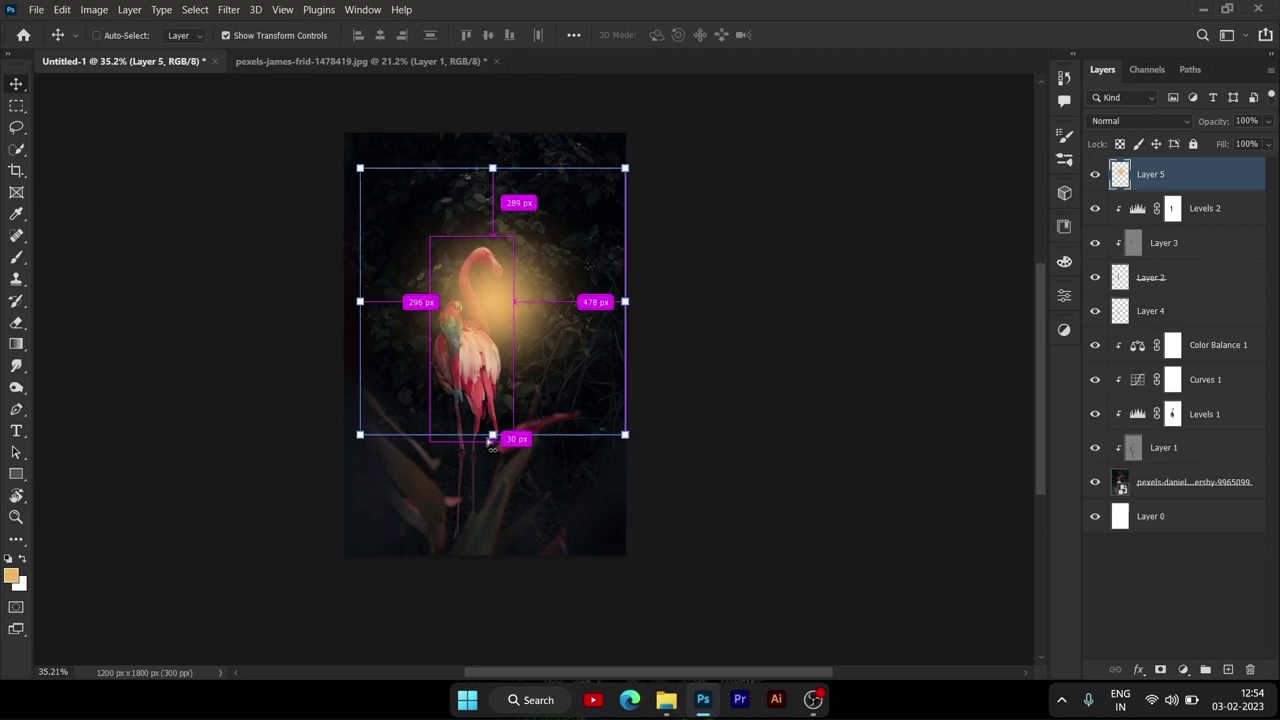
pyautogui.moveTo(492, 435)
pyautogui.mouseDown()
pyautogui.moveTo(492, 470)
pyautogui.moveTo(433, 494)
pyautogui.mouseUp()
pyautogui.moveTo(511, 330); pyautogui.dragTo(634, 170)
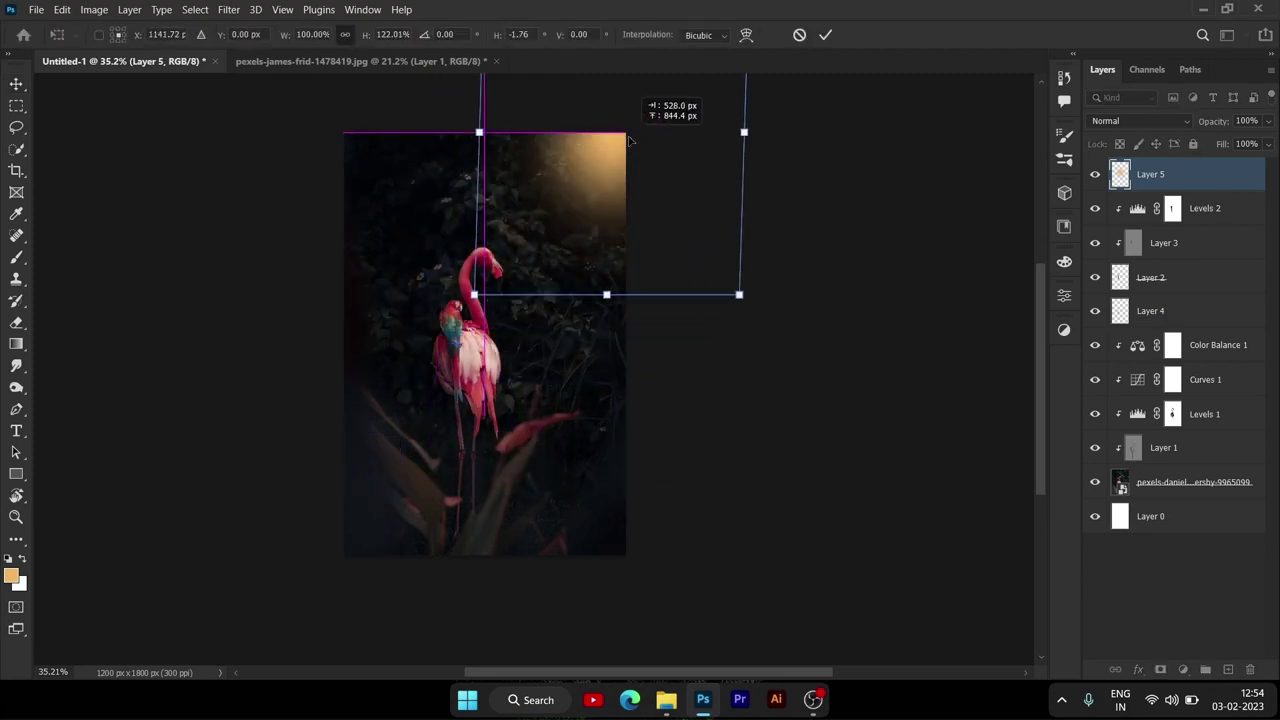
pyautogui.moveTo(473, 333); pyautogui.dragTo(285, 525)
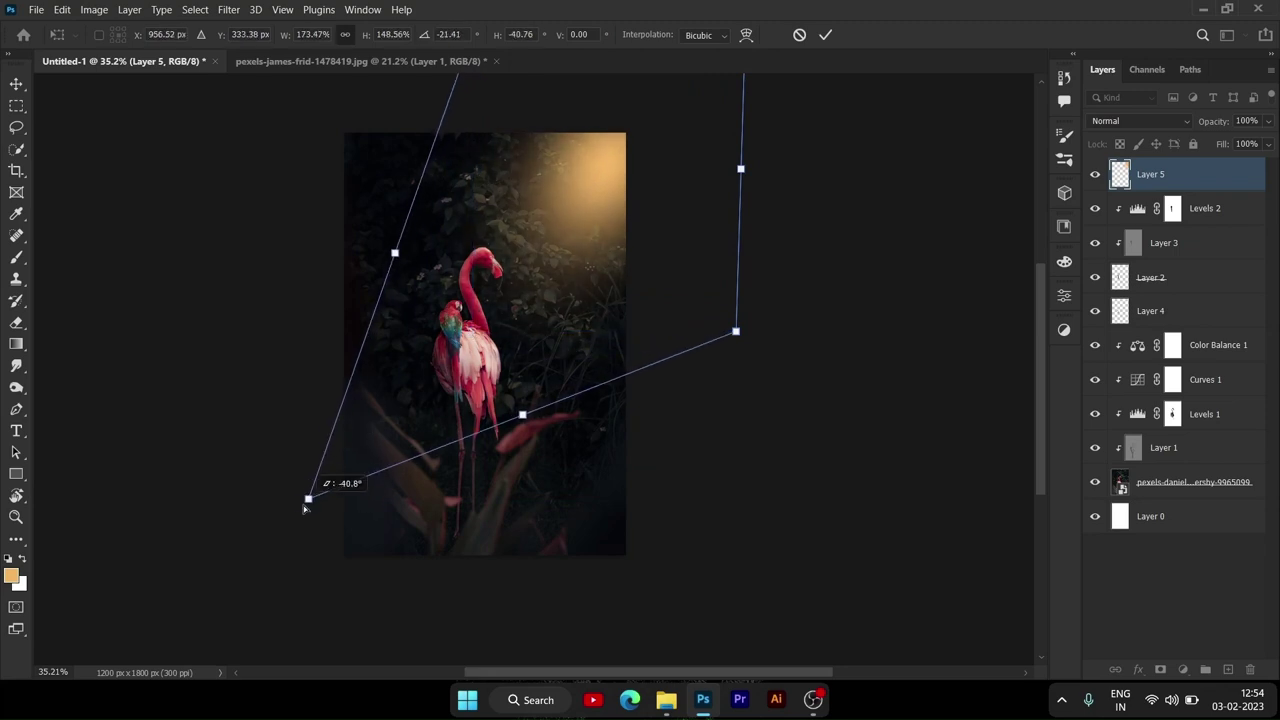
pyautogui.moveTo(383, 267); pyautogui.dragTo(327, 250)
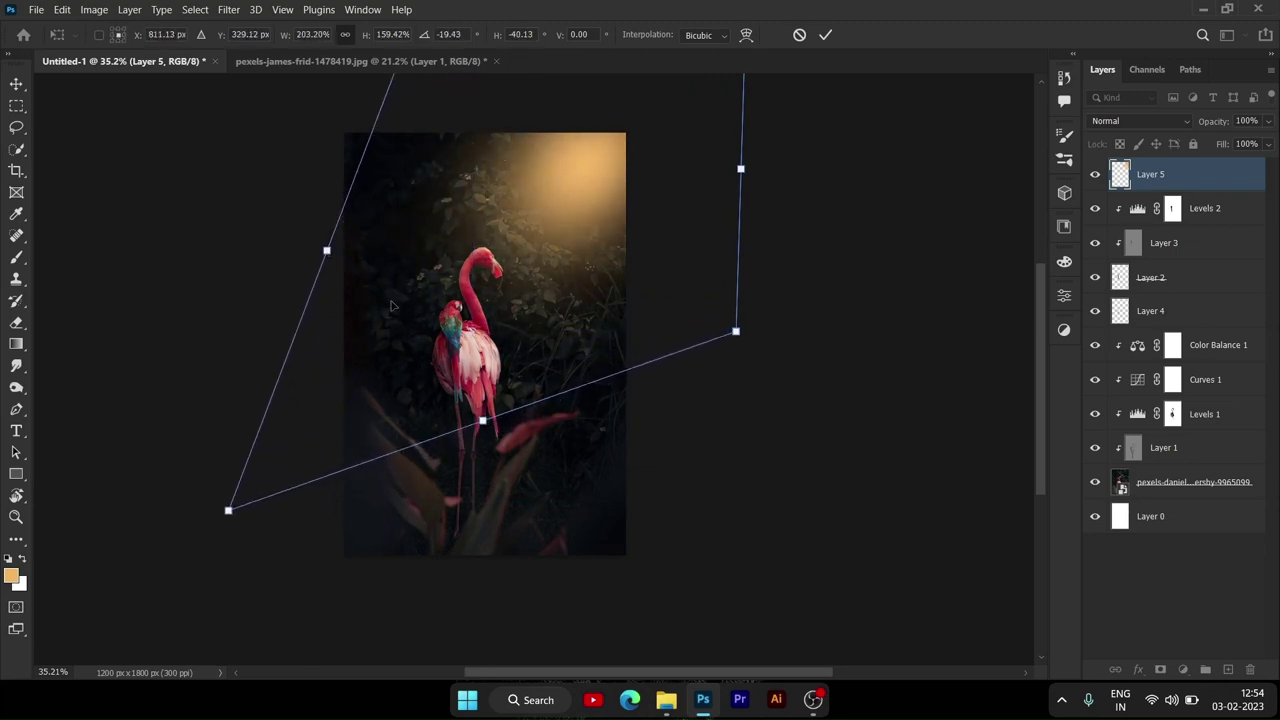
pyautogui.moveTo(733, 338); pyautogui.dragTo(803, 408)
pyautogui.moveTo(529, 229); pyautogui.dragTo(561, 217)
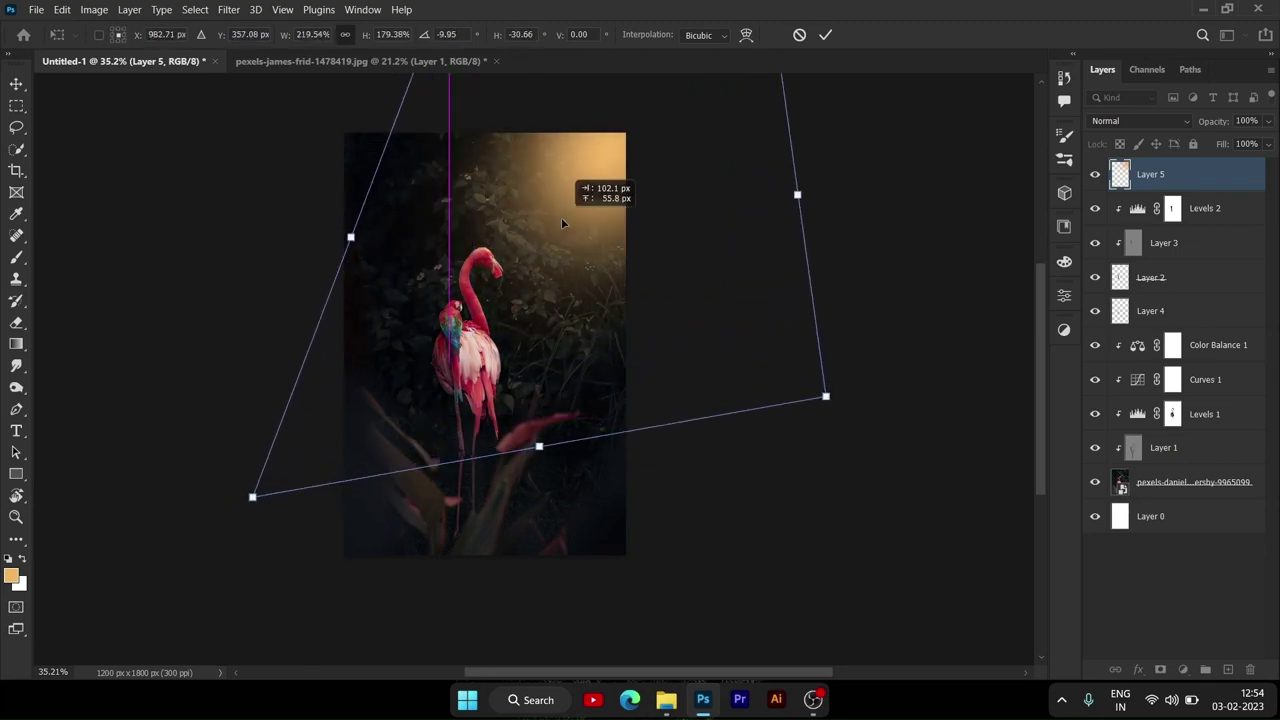
pyautogui.moveTo(252, 497); pyautogui.dragTo(131, 629)
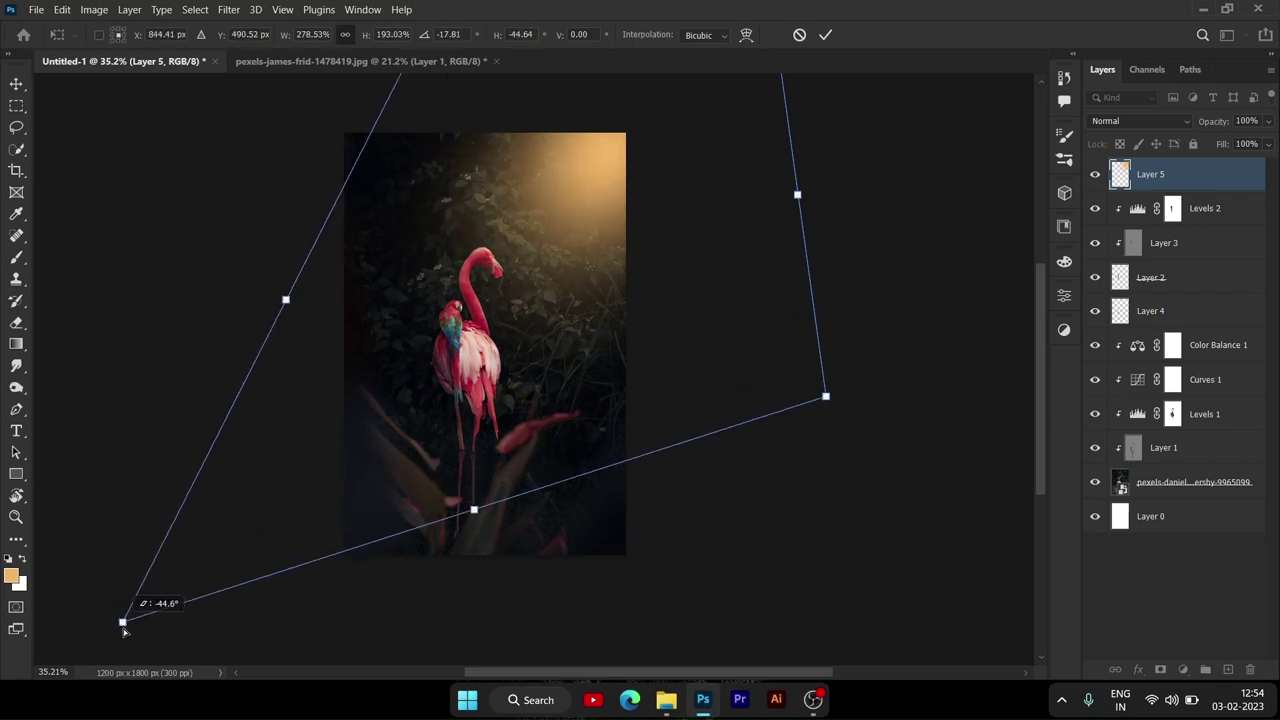
pyautogui.moveTo(567, 255); pyautogui.dragTo(603, 220)
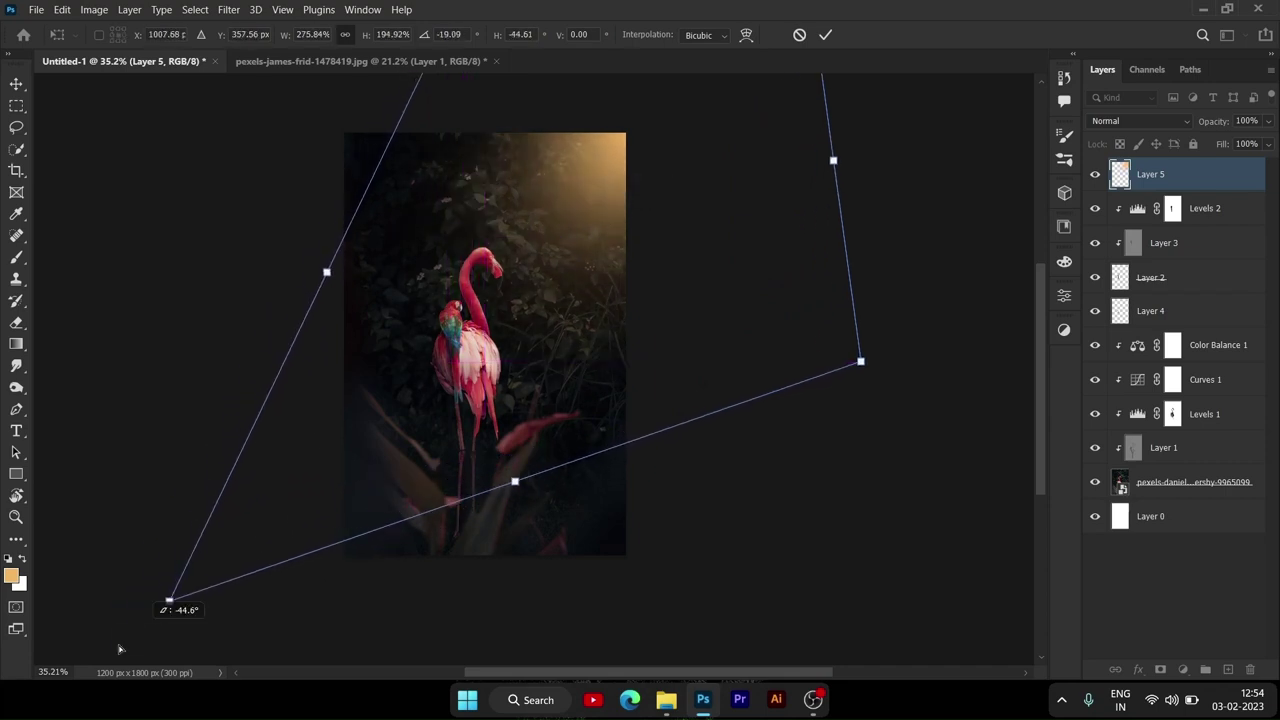
pyautogui.moveTo(167, 598); pyautogui.dragTo(80, 663)
pyautogui.scroll(2, 609, 295)
pyautogui.scroll(-2, 610, 288)
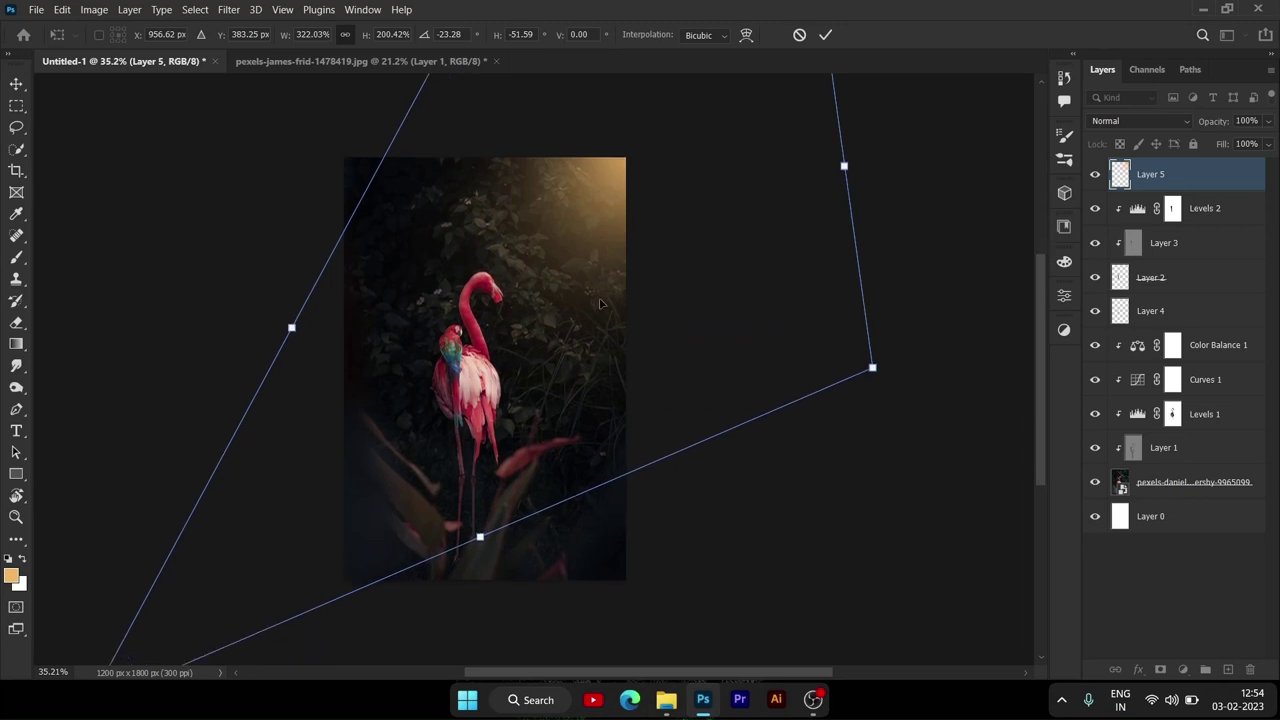
pyautogui.click(826, 35)
# Step: Set the glow layer to Screen blending at 67% opacity
pyautogui.click(1140, 120)
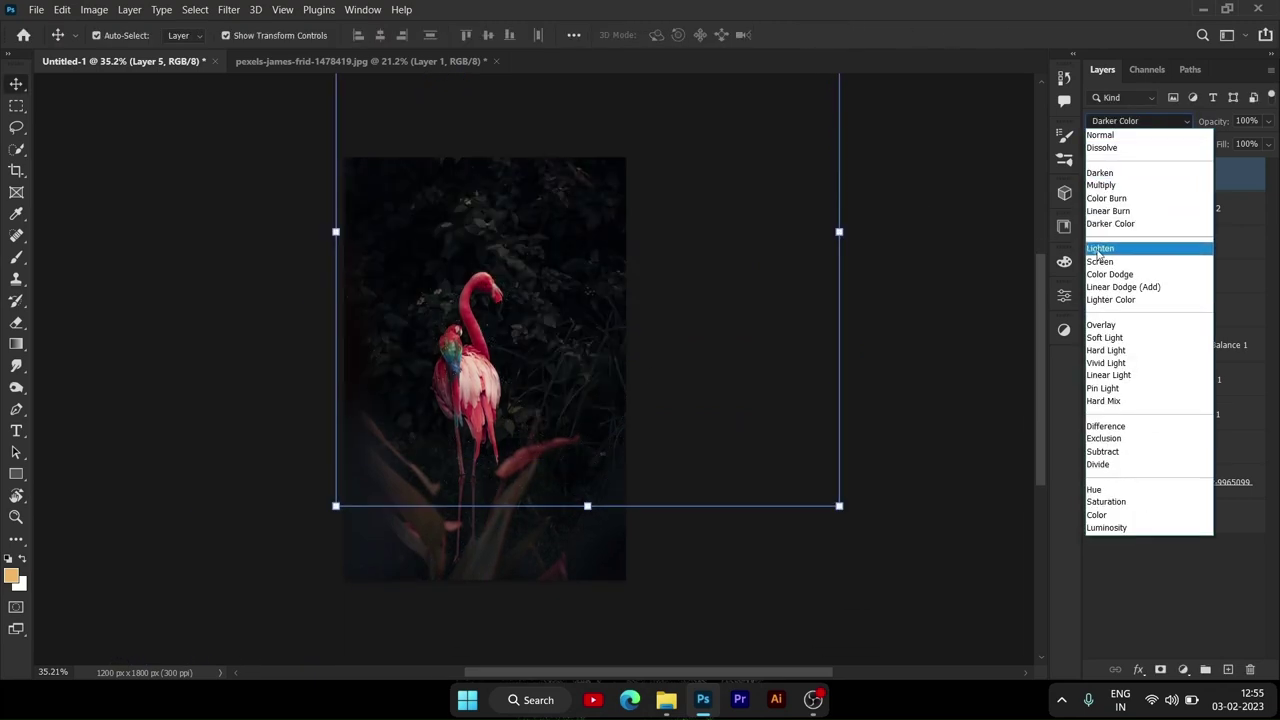
pyautogui.click(1105, 257)
pyautogui.write('77')
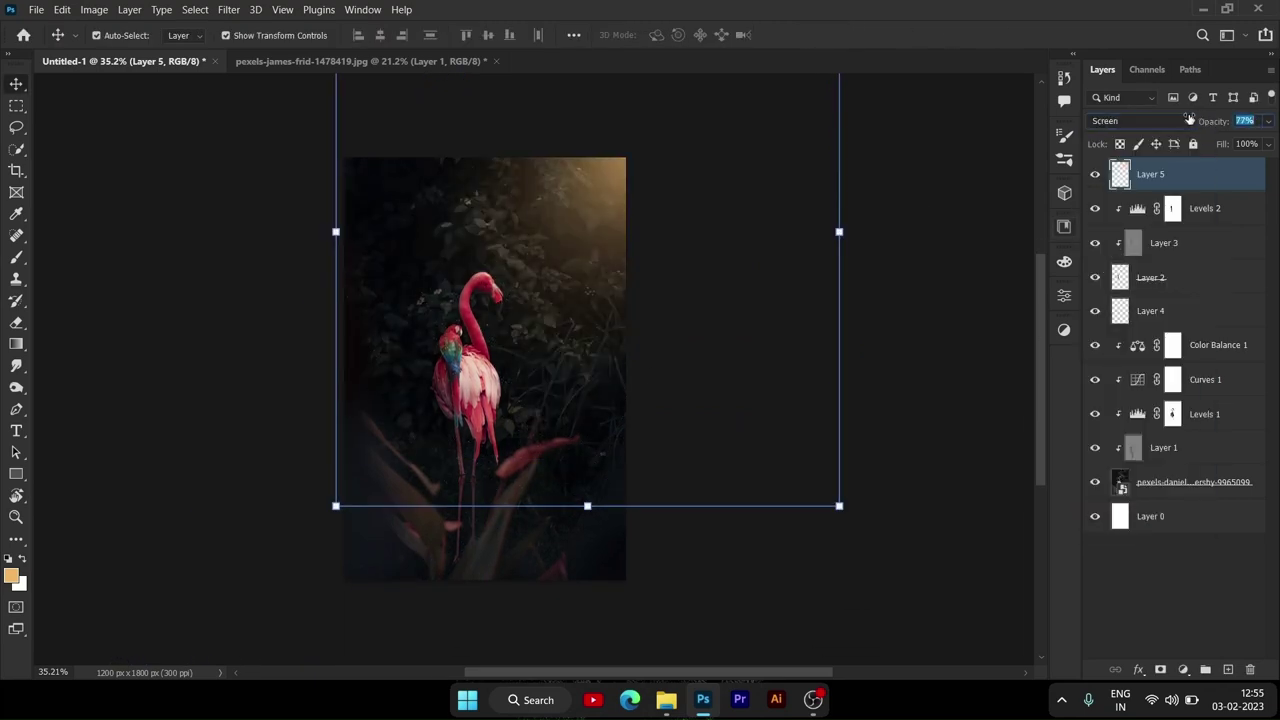
pyautogui.moveTo(1268, 121); pyautogui.dragTo(1255, 121)
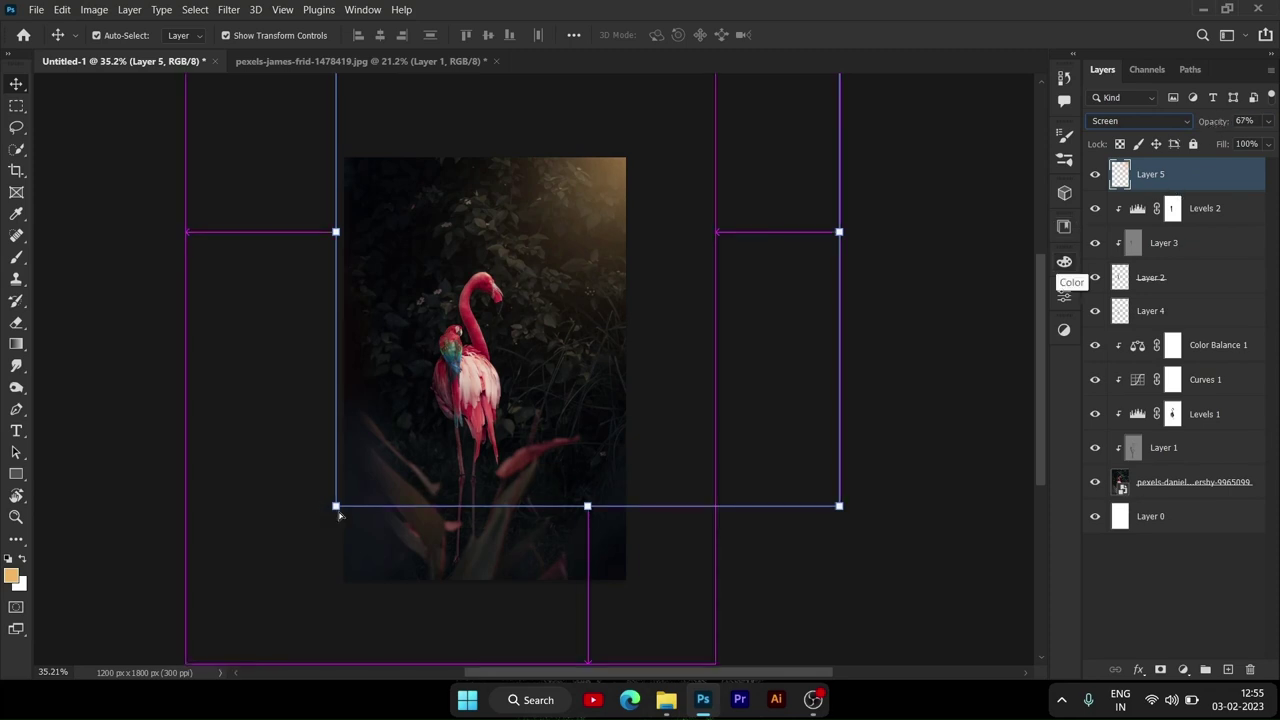
# Step: Re-transform the glow, enlarging and rotating it and shifting it slightly downward
pyautogui.hotkey('ctrl', 't')
pyautogui.moveTo(336, 506); pyautogui.dragTo(302, 552)
pyautogui.moveTo(257, 620); pyautogui.dragTo(170, 675)
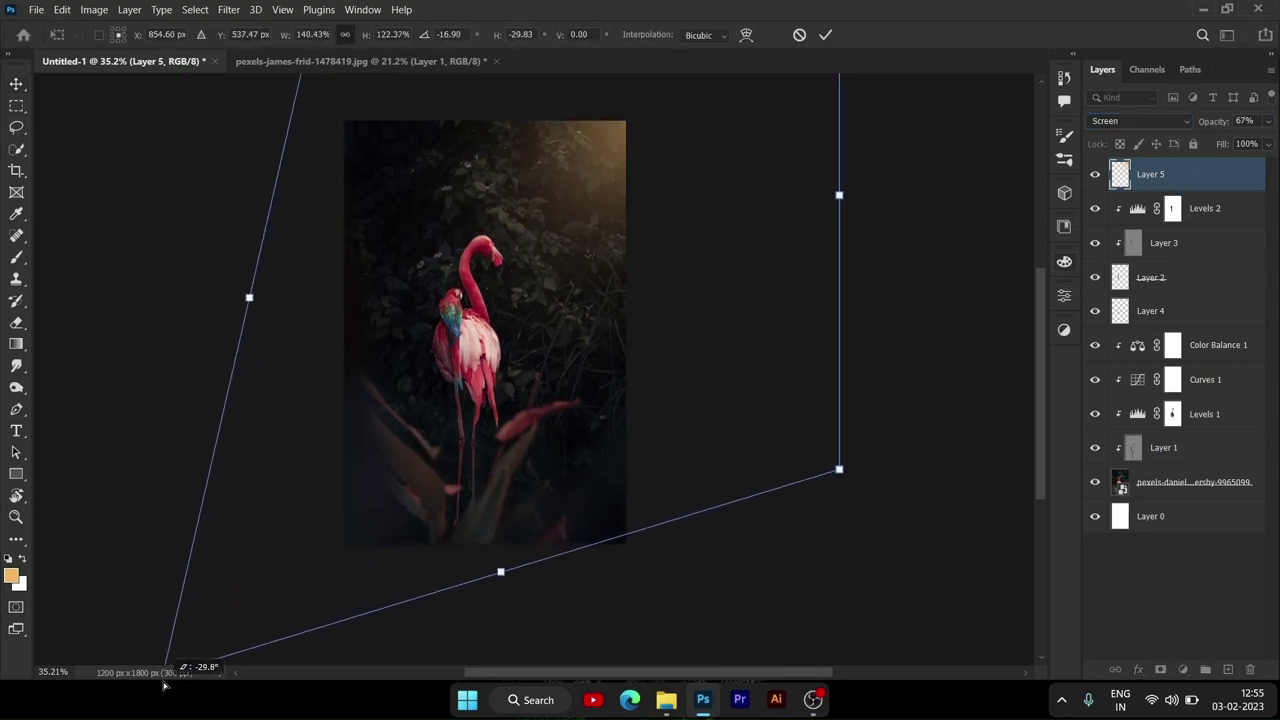
pyautogui.moveTo(660, 190); pyautogui.dragTo(668, 309)
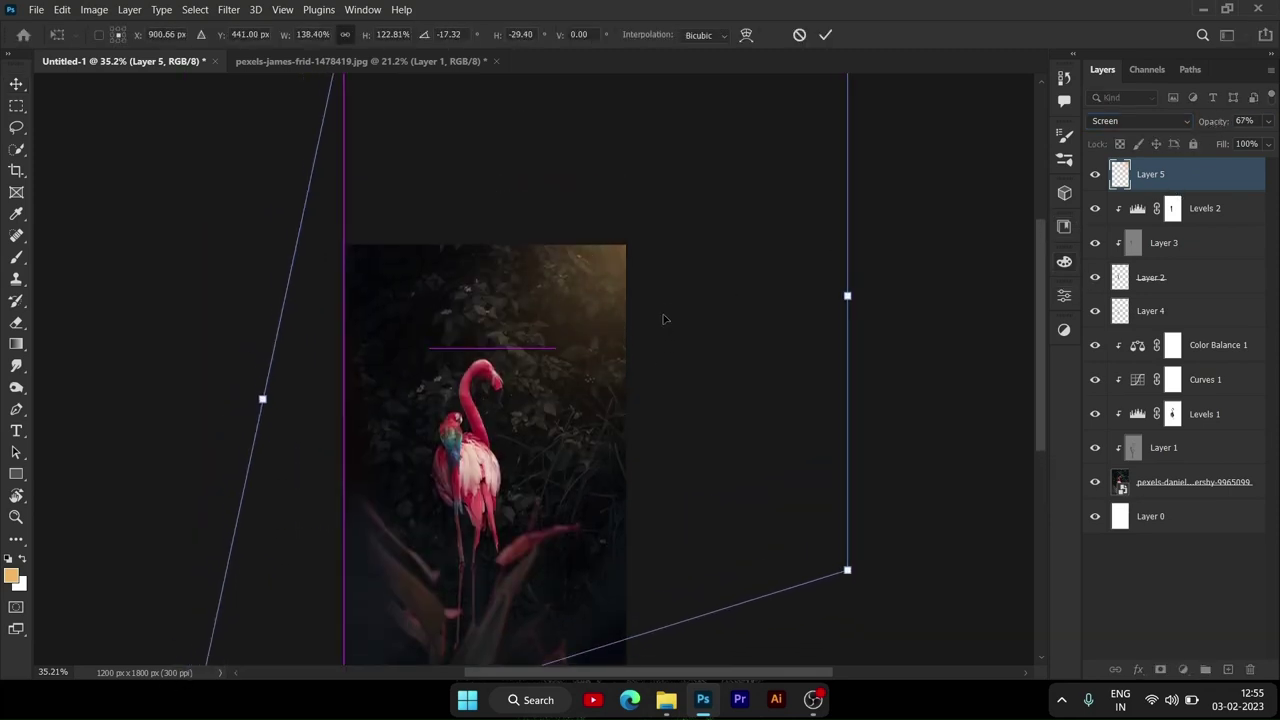
pyautogui.click(825, 35)
pyautogui.click(1170, 570)
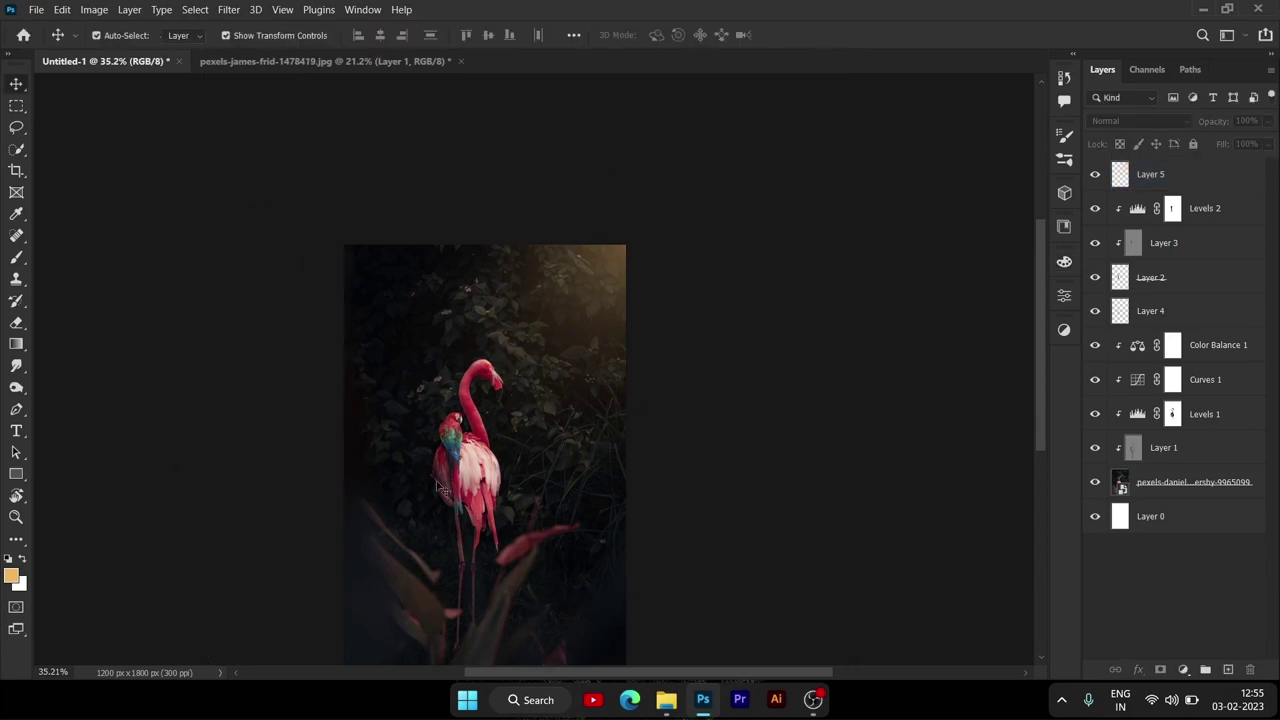
# Step: Add a default Curves adjustment layer above Levels 2
pyautogui.scroll(6, 459, 421)
pyautogui.scroll(3, 413, 430)
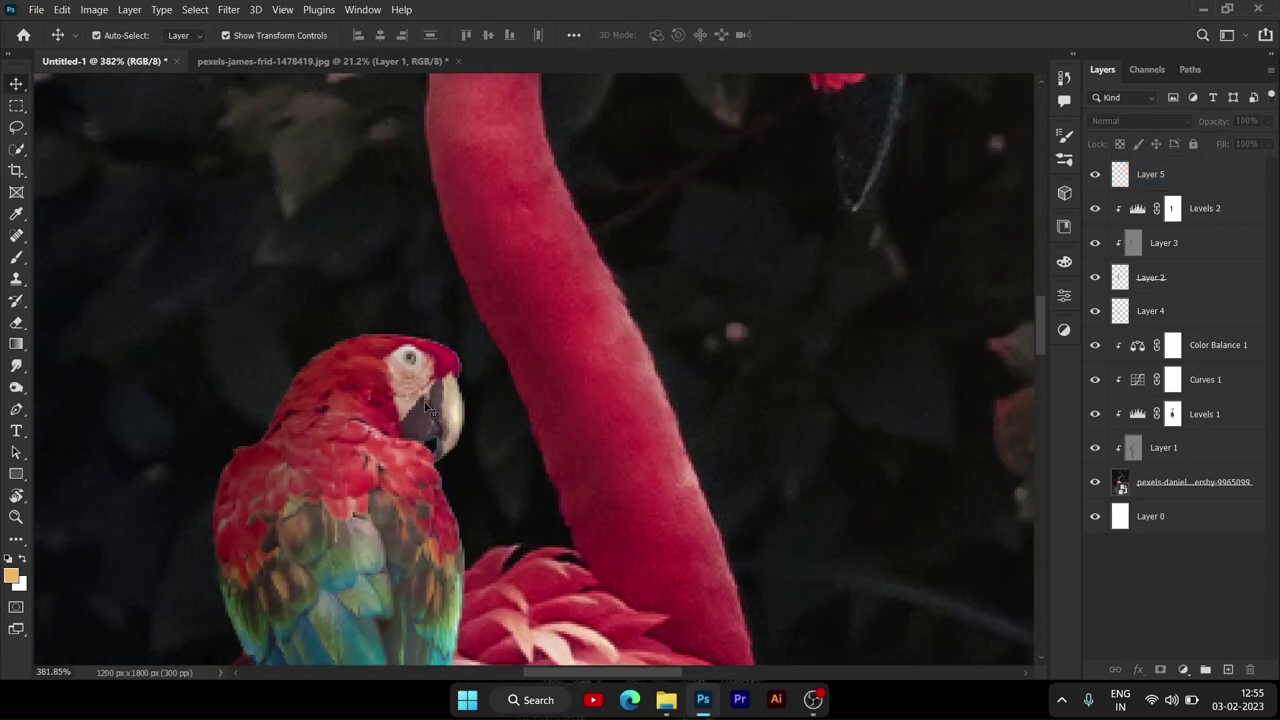
pyautogui.scroll(-5, 575, 541)
pyautogui.click(1180, 245)
pyautogui.click(1198, 210)
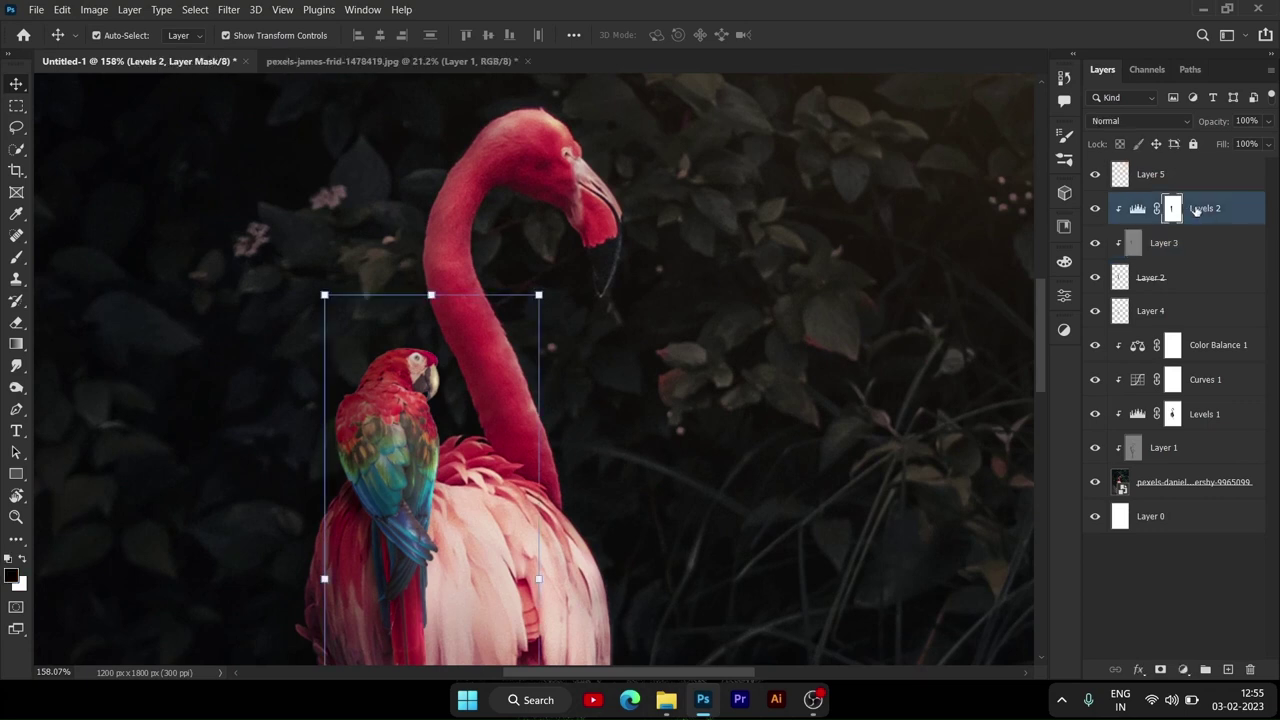
pyautogui.click(1064, 330)
pyautogui.click(958, 361)
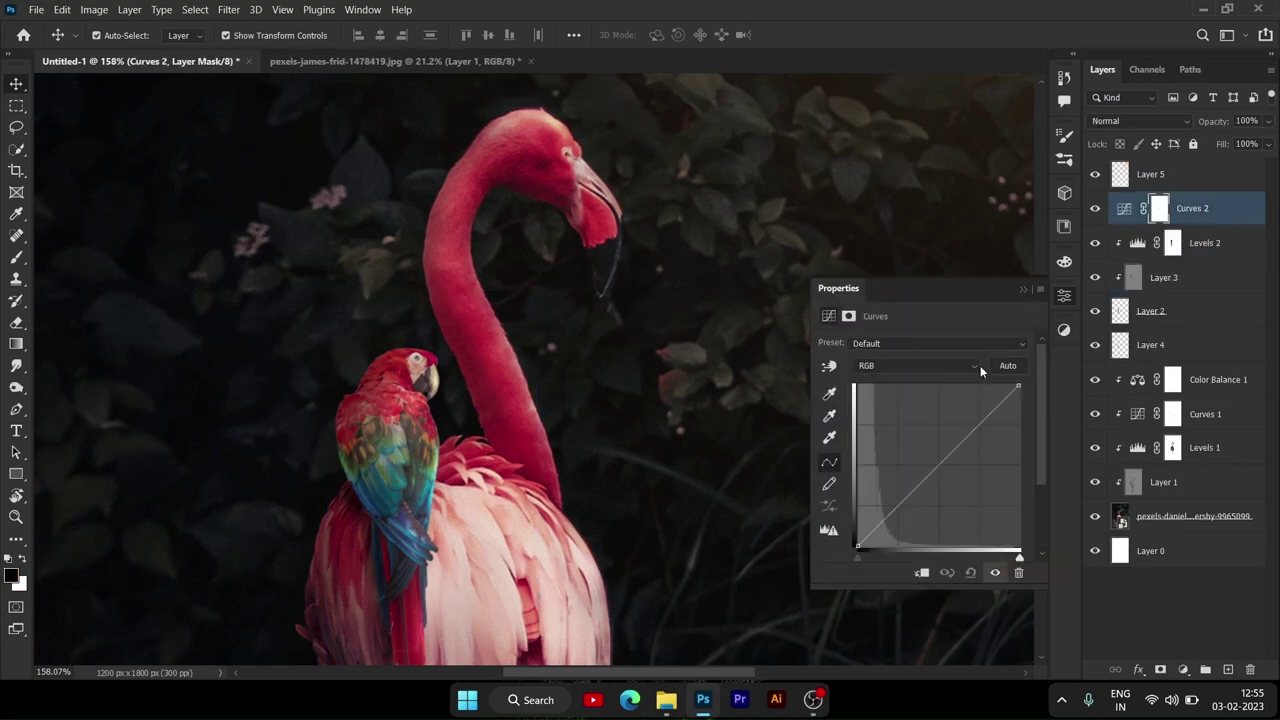
# Step: Clip Curves 2 to the parrot and pull the curve's highlights down to darken it
pyautogui.click(918, 570)
pyautogui.moveTo(1015, 387); pyautogui.dragTo(1018, 397)
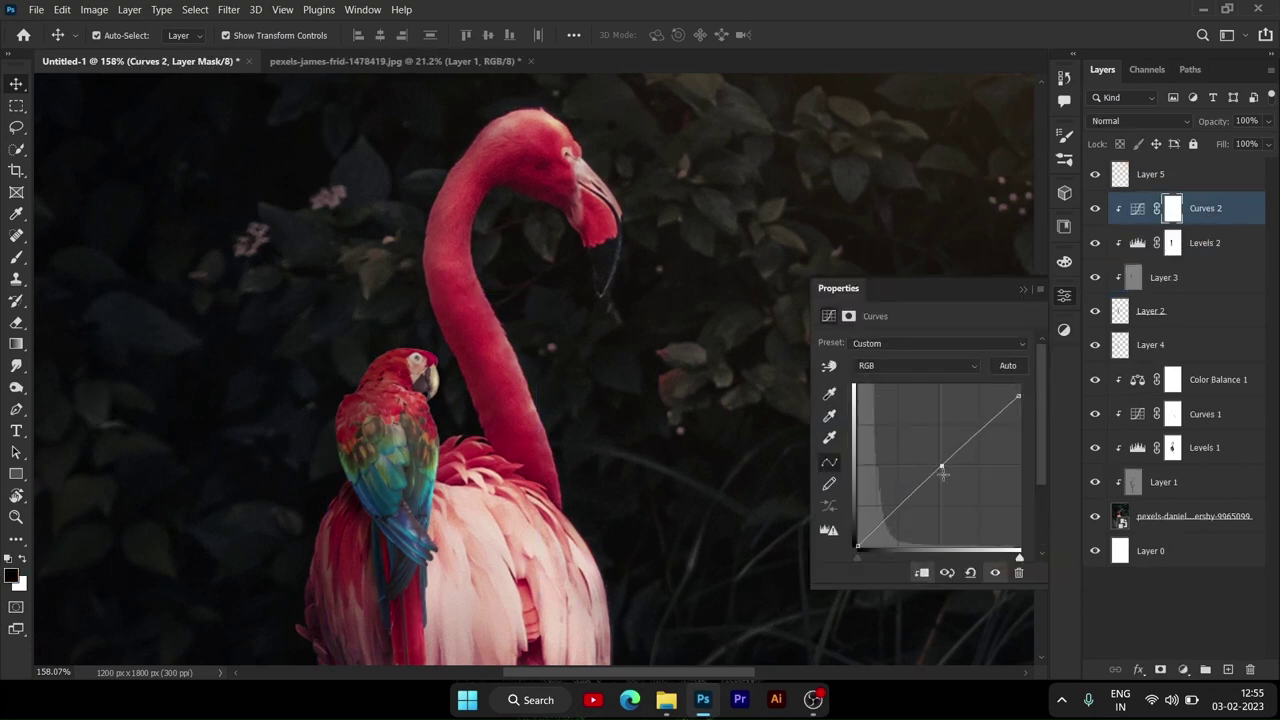
pyautogui.moveTo(942, 467); pyautogui.dragTo(942, 478)
pyautogui.moveTo(1018, 397); pyautogui.dragTo(1018, 429)
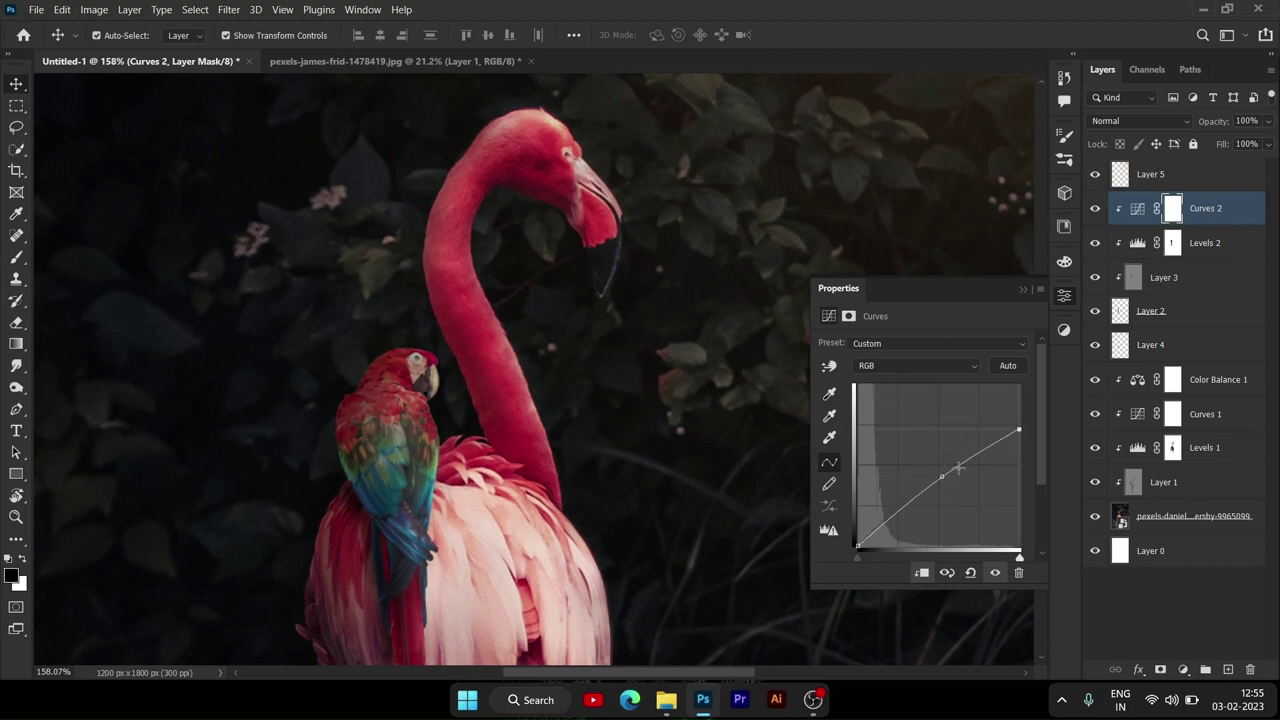
# Step: Reset the curve and test the white and black point sliders, returning them to the corners
pyautogui.click(970, 572)
pyautogui.moveTo(1019, 557); pyautogui.dragTo(983, 557)
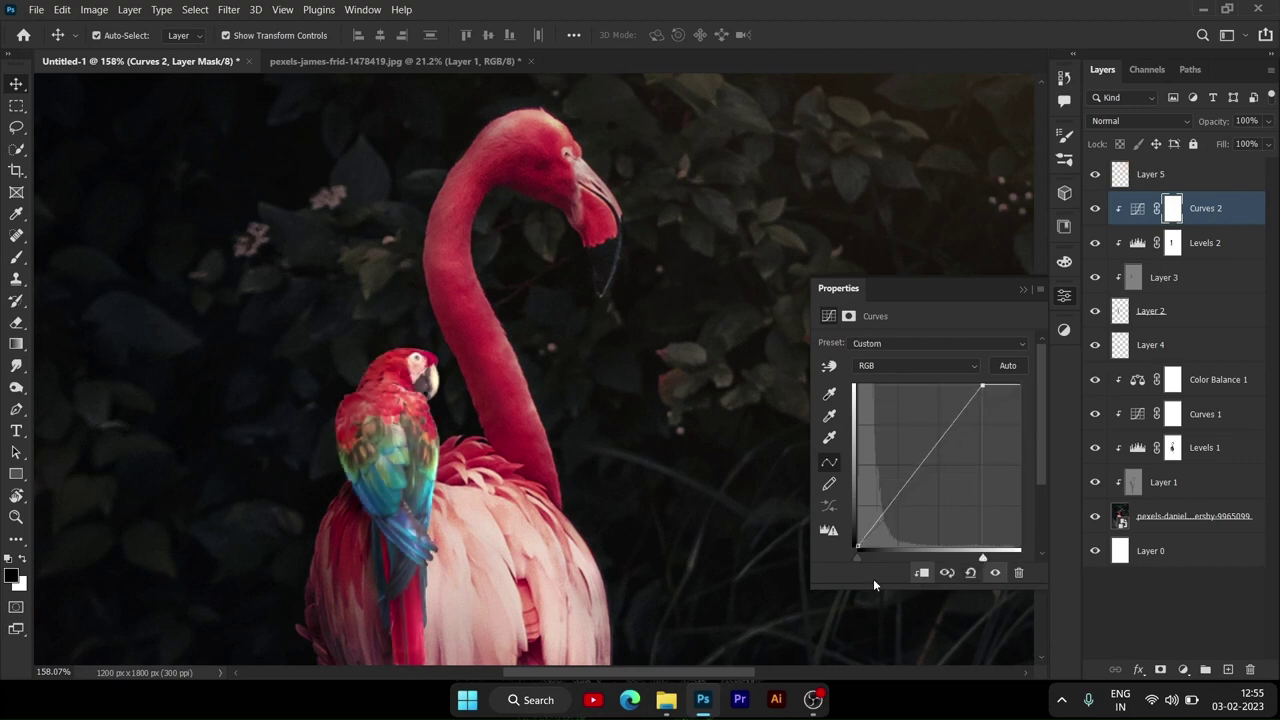
pyautogui.moveTo(857, 557); pyautogui.dragTo(867, 557)
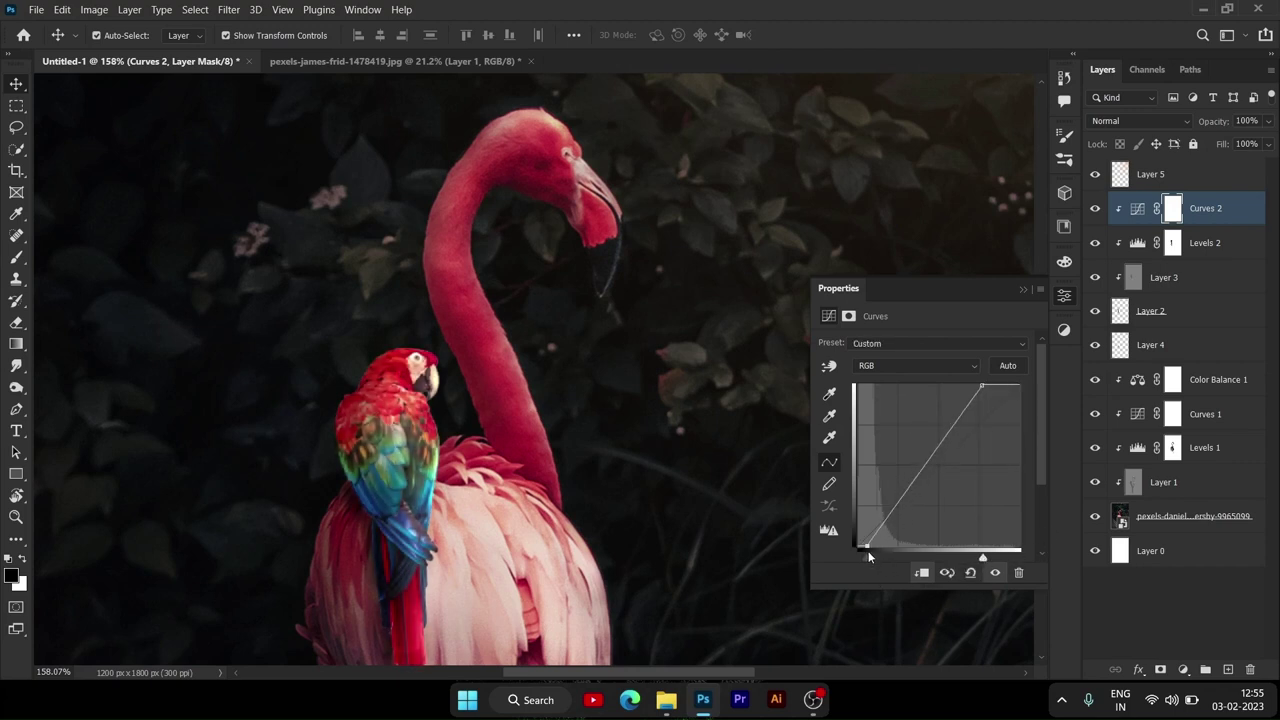
pyautogui.moveTo(868, 555); pyautogui.dragTo(857, 557)
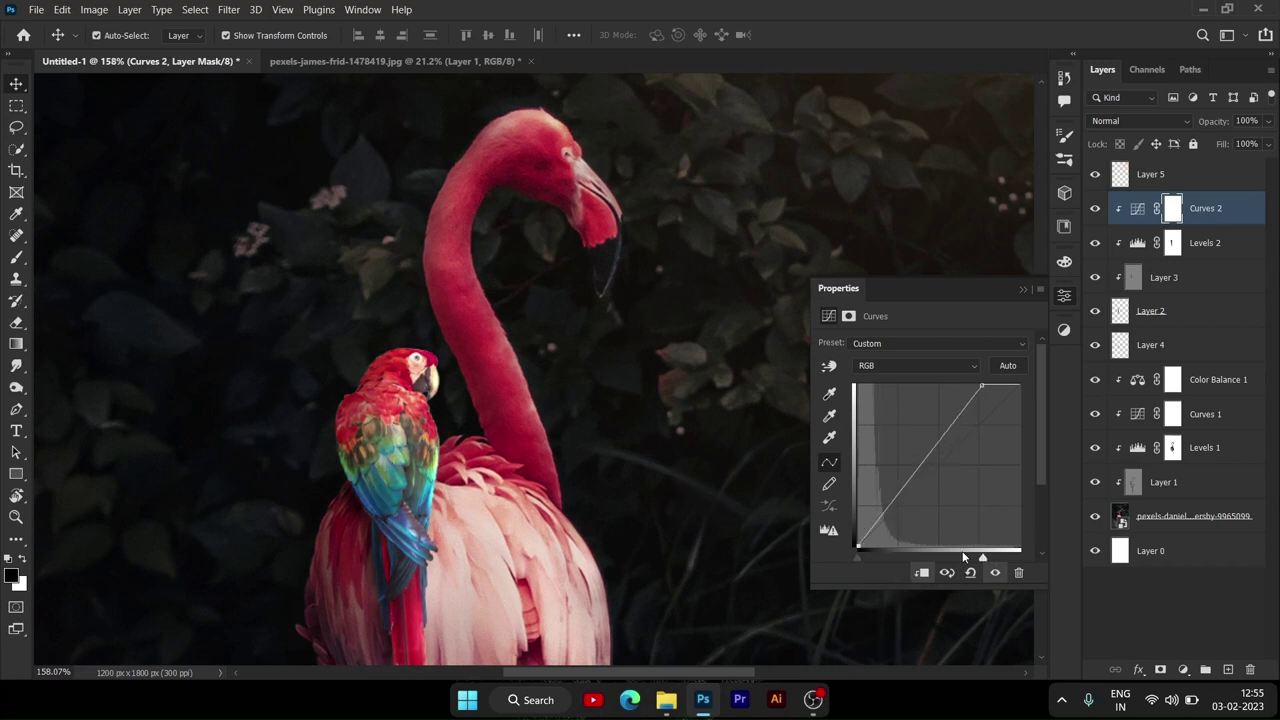
pyautogui.moveTo(982, 557); pyautogui.dragTo(1019, 557)
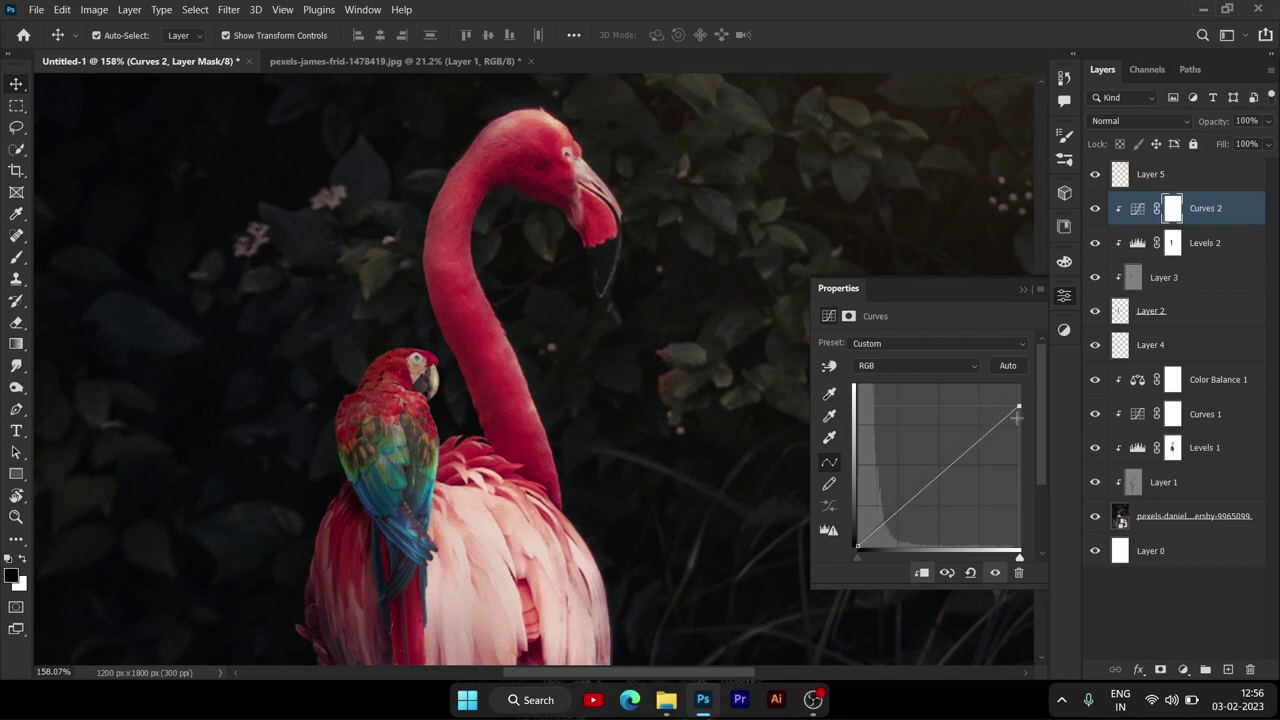
# Step: Paint black with a ~60 px brush on the Curves 2 mask over the parrot's head
pyautogui.click(1039, 281)
pyautogui.press('b')
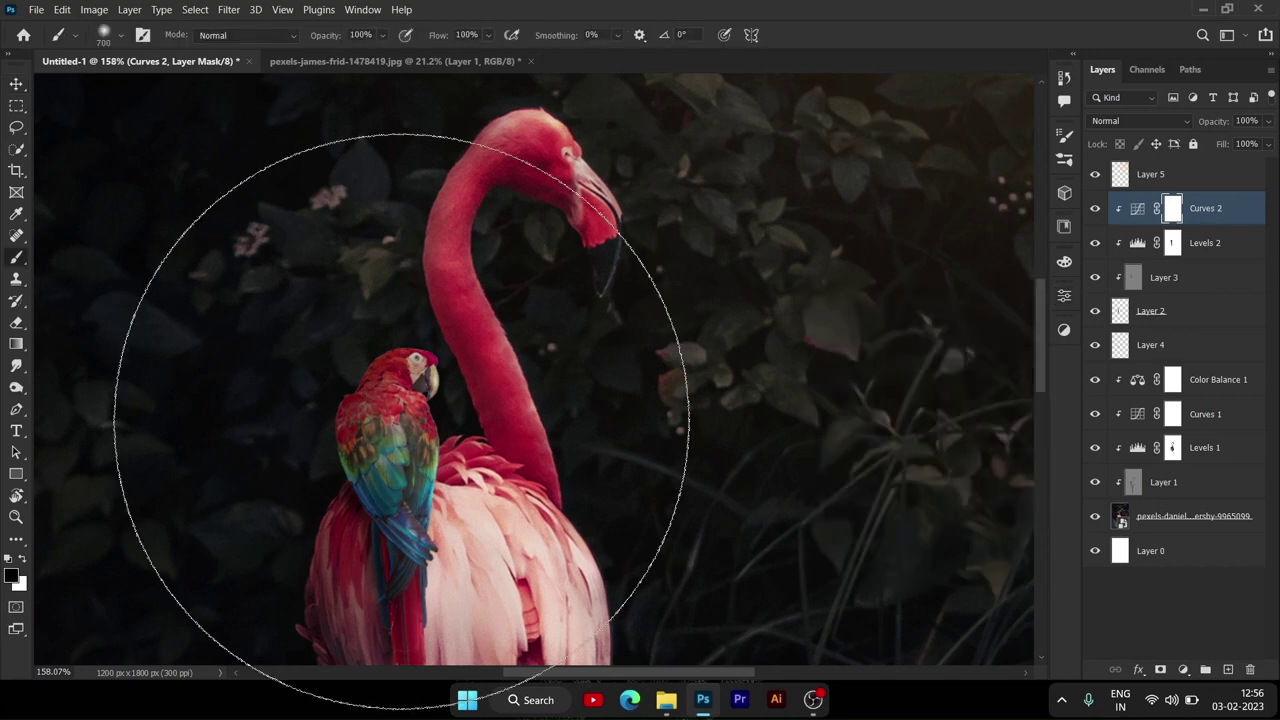
pyautogui.press('[')
pyautogui.press('[')
pyautogui.press('[')
pyautogui.press('[')
pyautogui.press('[')
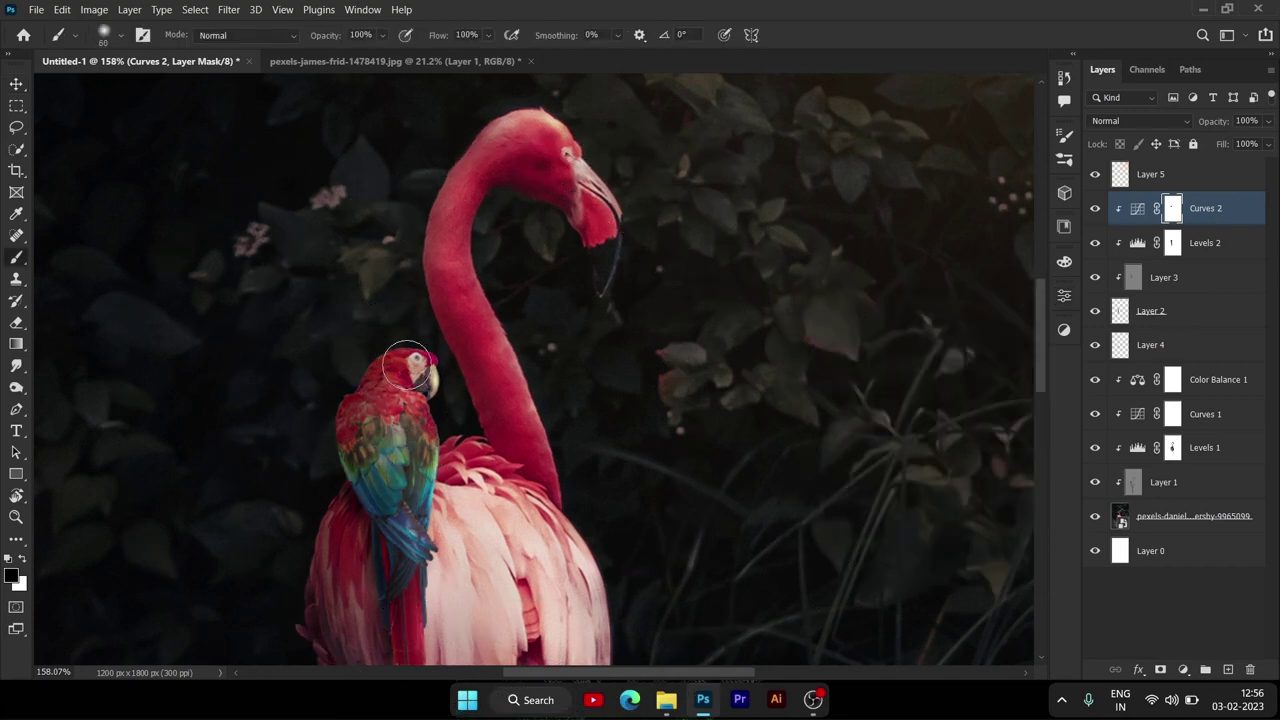
pyautogui.moveTo(400, 370); pyautogui.dragTo(430, 395)
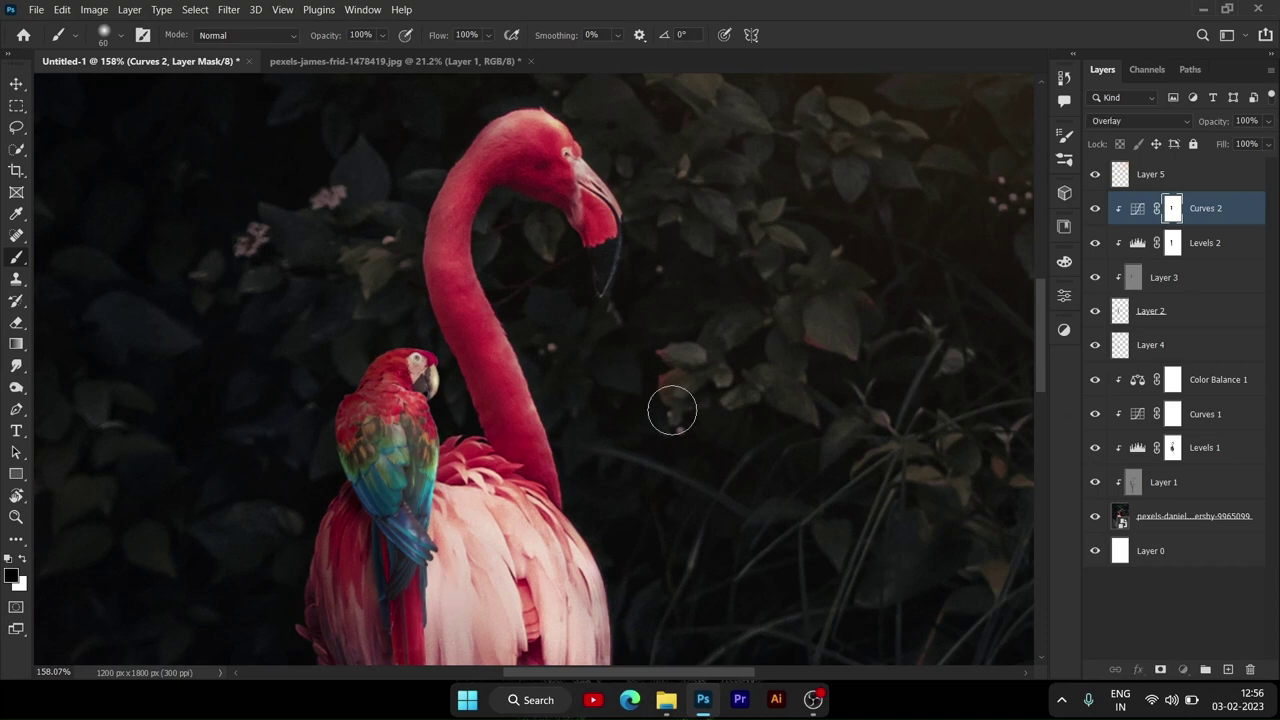
# Step: Dodge the parrot's head and face on Layer 3 in Highlights with a 45-50 px brush
pyautogui.hotkey('alt', '[')
pyautogui.hotkey('alt', '[')
pyautogui.press('o')
pyautogui.hotkey('shift', 'o')
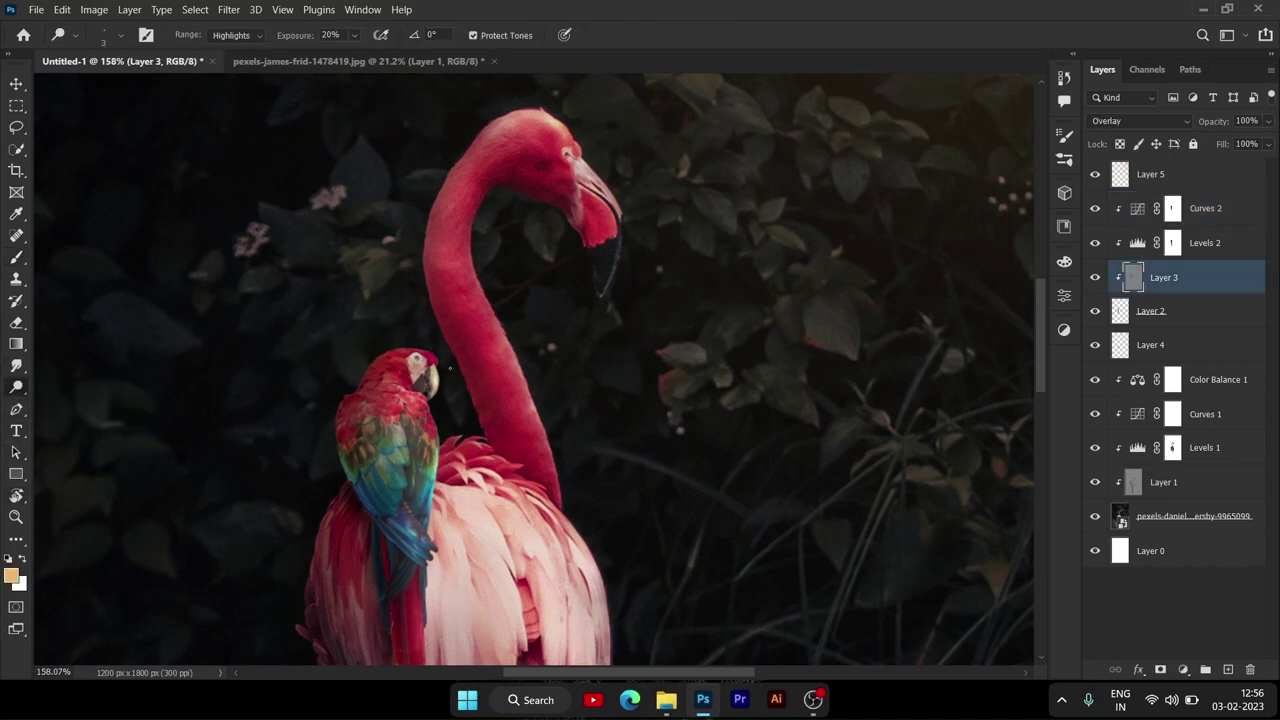
pyautogui.press(']')
pyautogui.press(']')
pyautogui.press(']')
pyautogui.moveTo(410, 370); pyautogui.dragTo(425, 377)
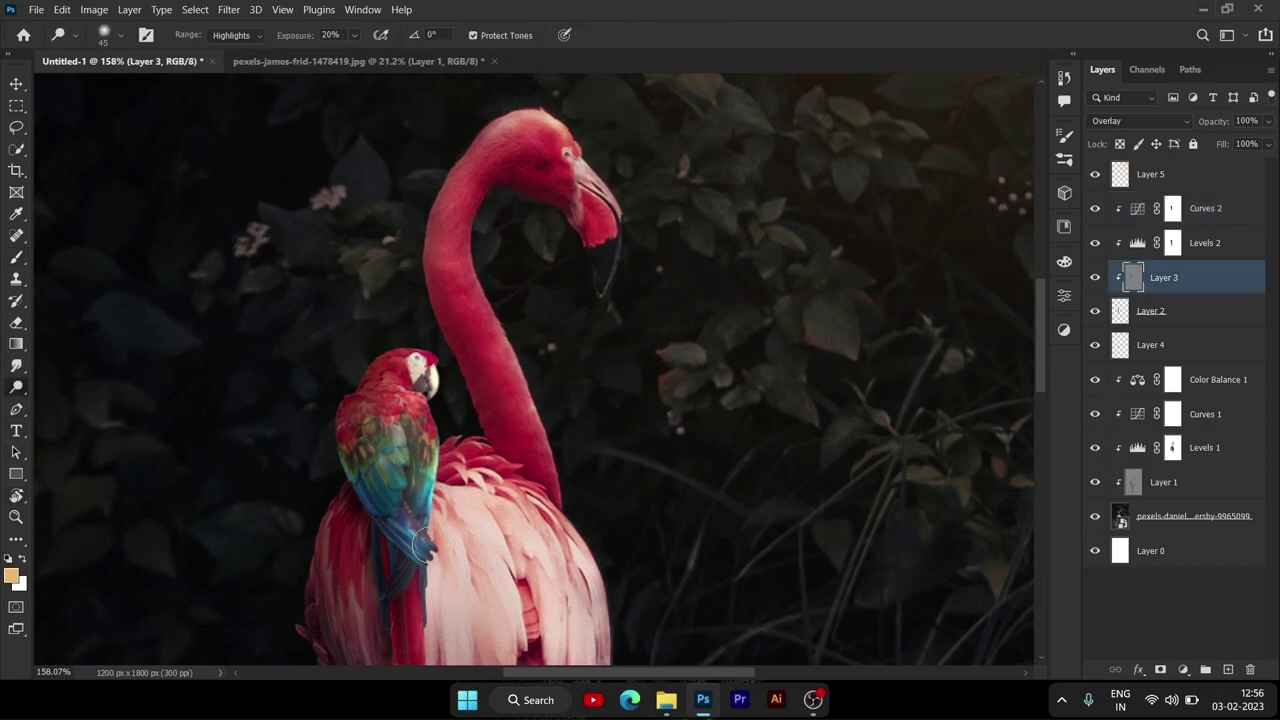
pyautogui.scroll(1, 420, 372)
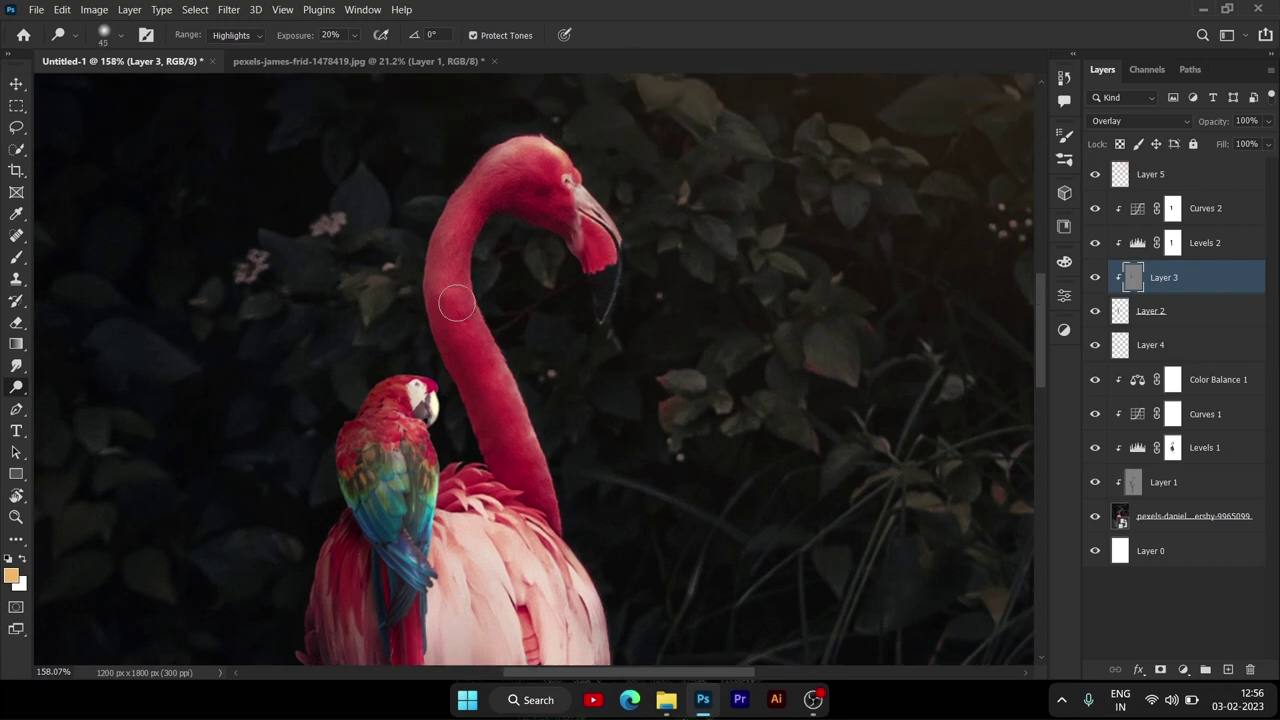
pyautogui.press('[')
pyautogui.scroll(2, 600, 200)
pyautogui.scroll(-5, 649, 283)
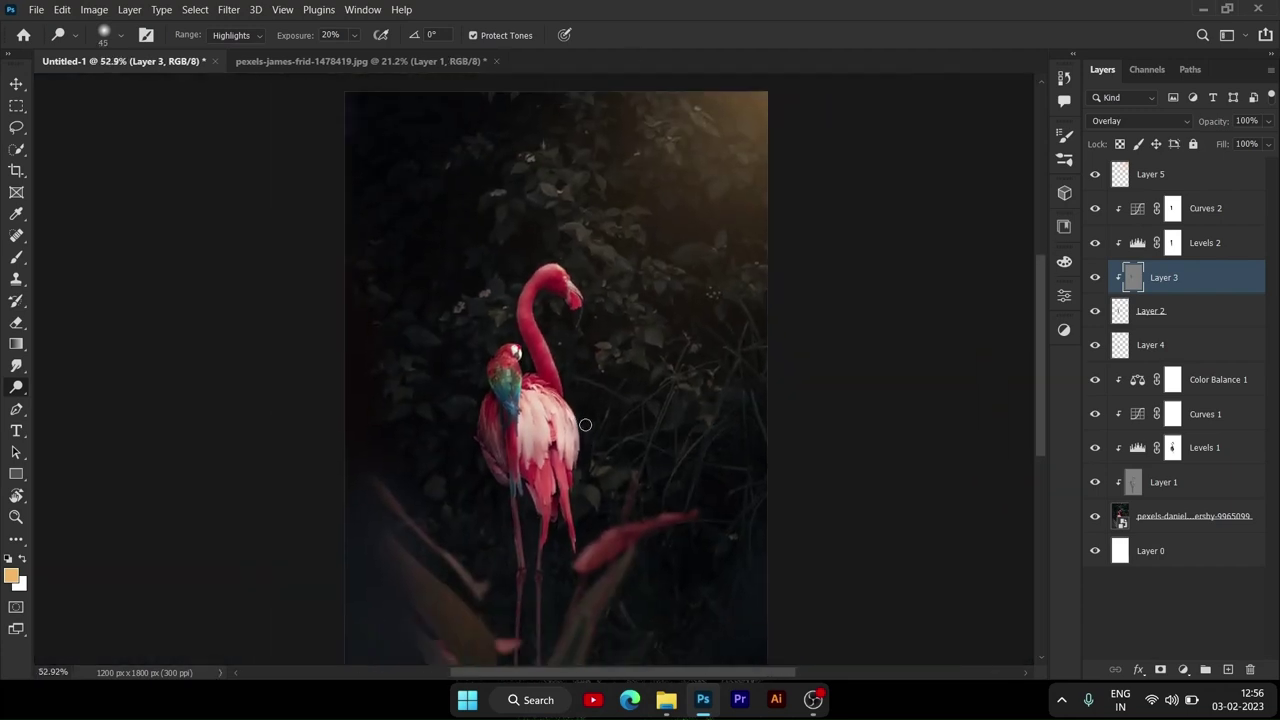
pyautogui.scroll(-2, 583, 423)
pyautogui.scroll(-2, 545, 374)
pyautogui.scroll(-1, 568, 337)
# Step: Lower Layer 5's opacity and narrow and slant the glow
pyautogui.press('v')
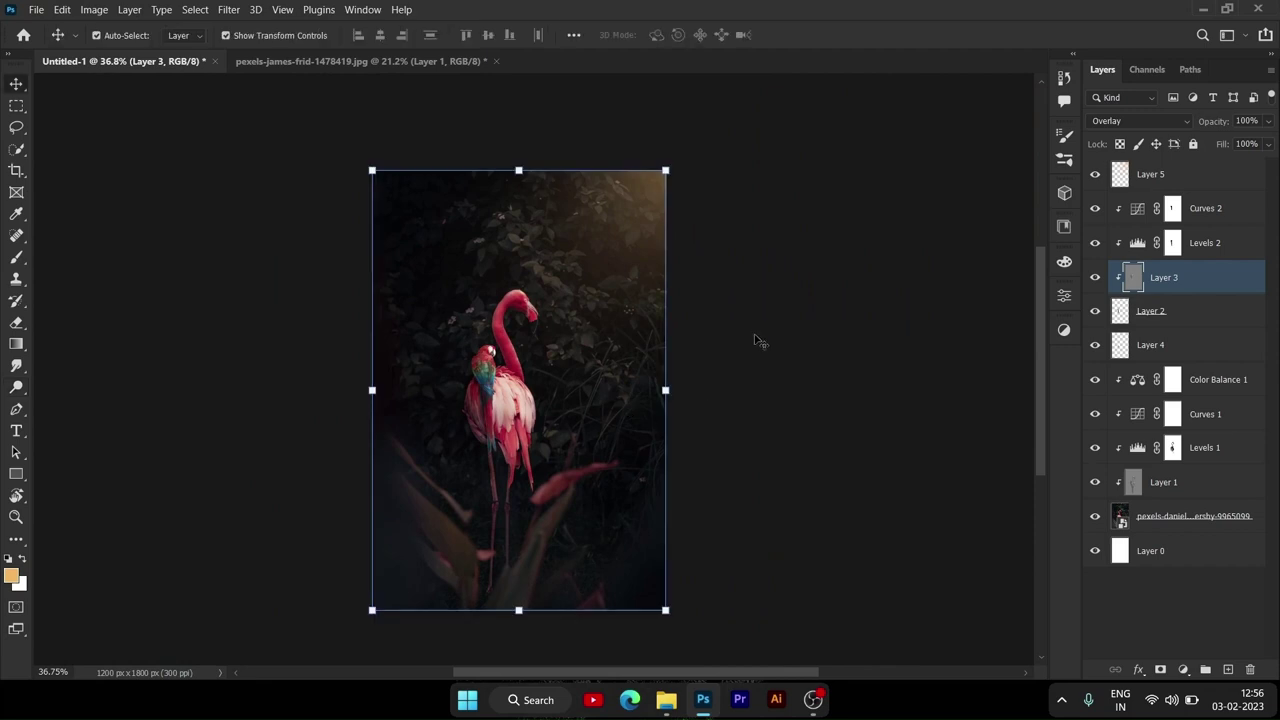
pyautogui.click(757, 340)
pyautogui.scroll(2, 488, 445)
pyautogui.scroll(1, 470, 425)
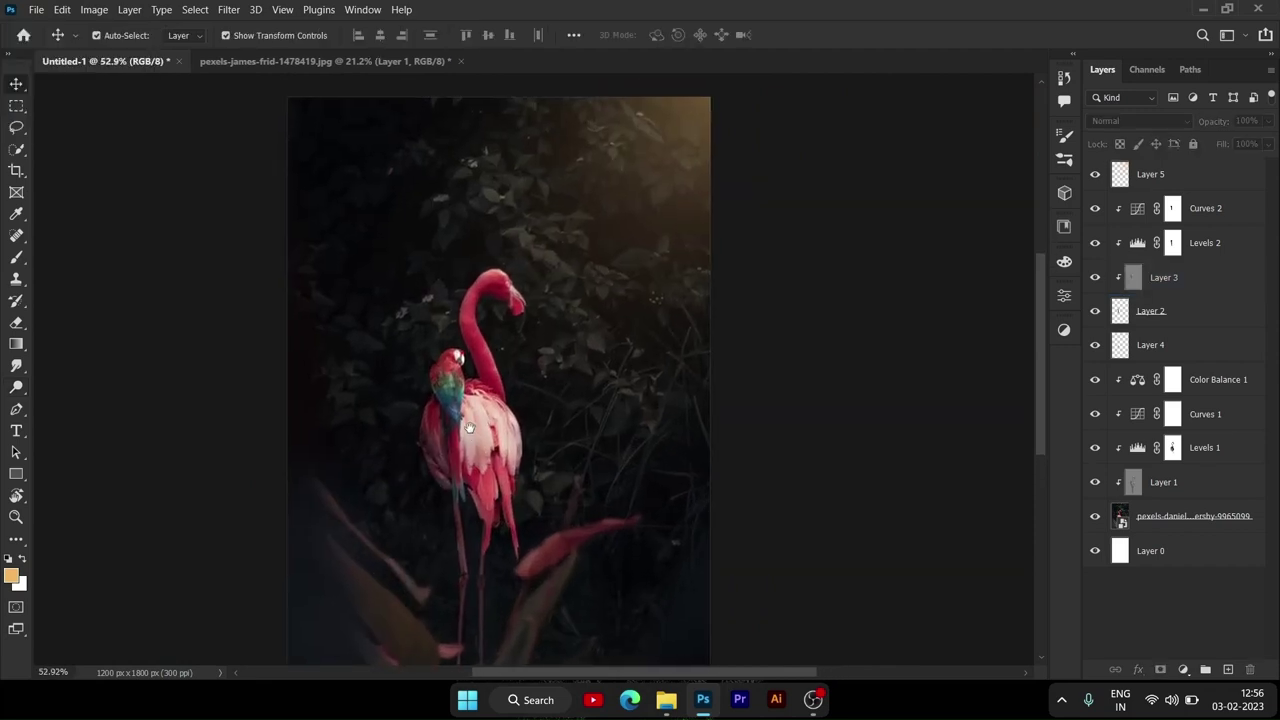
pyautogui.scroll(1, 460, 412)
pyautogui.scroll(-1, 458, 410)
pyautogui.scroll(-1, 458, 410)
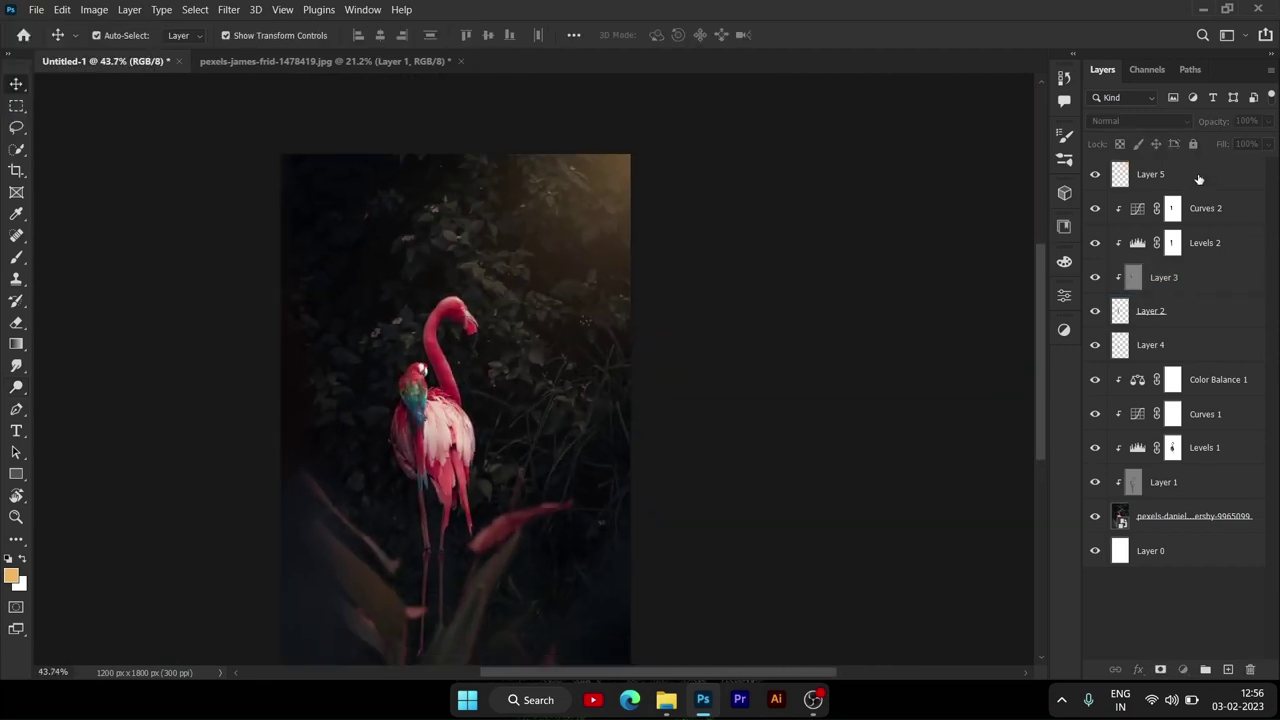
pyautogui.click(1155, 175)
pyautogui.moveTo(1211, 120); pyautogui.dragTo(1226, 132)
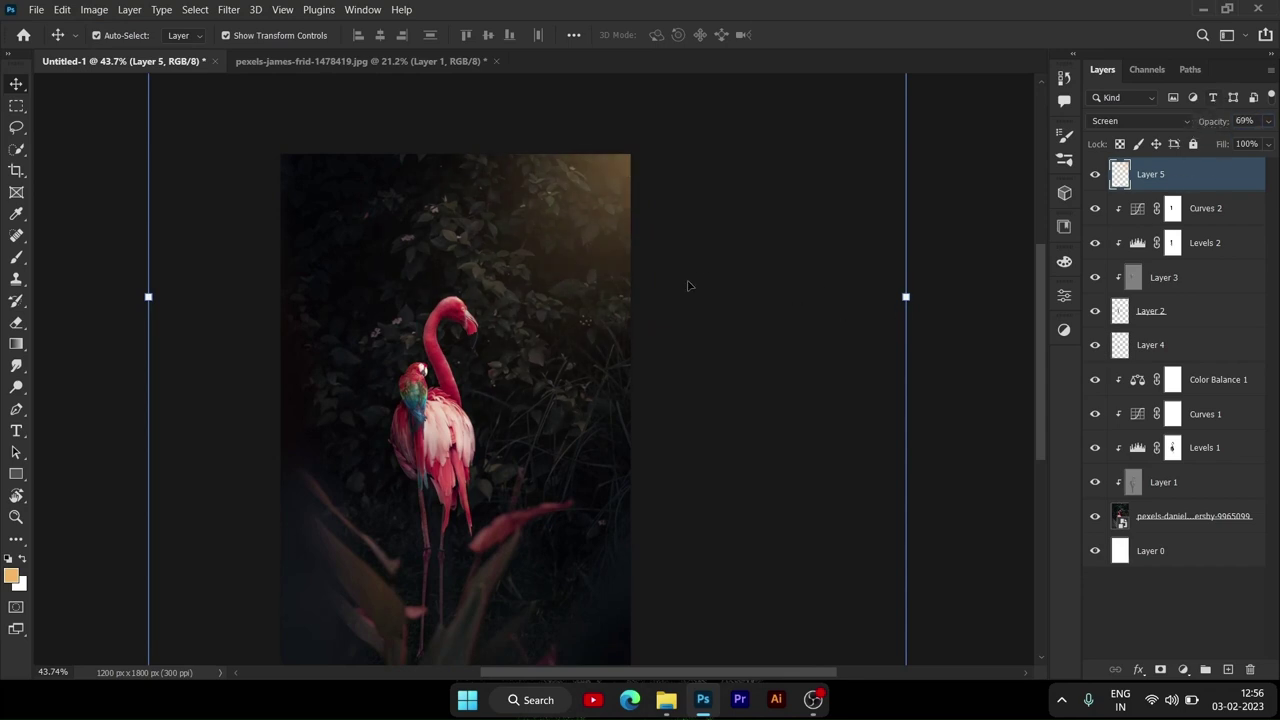
pyautogui.scroll(-2, 693, 302)
pyautogui.scroll(-1, 700, 310)
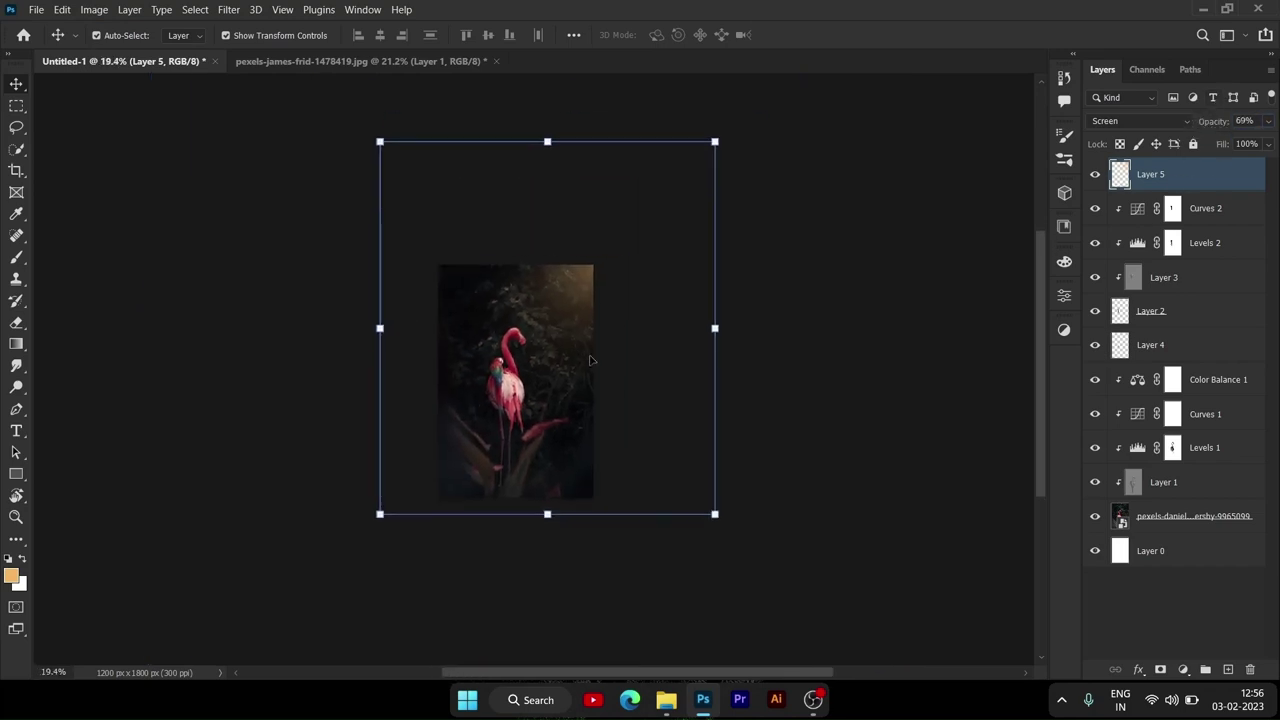
pyautogui.moveTo(715, 330)
pyautogui.mouseDown()
pyautogui.moveTo(536, 306)
pyautogui.moveTo(584, 316)
pyautogui.mouseUp()
pyautogui.click(825, 34)
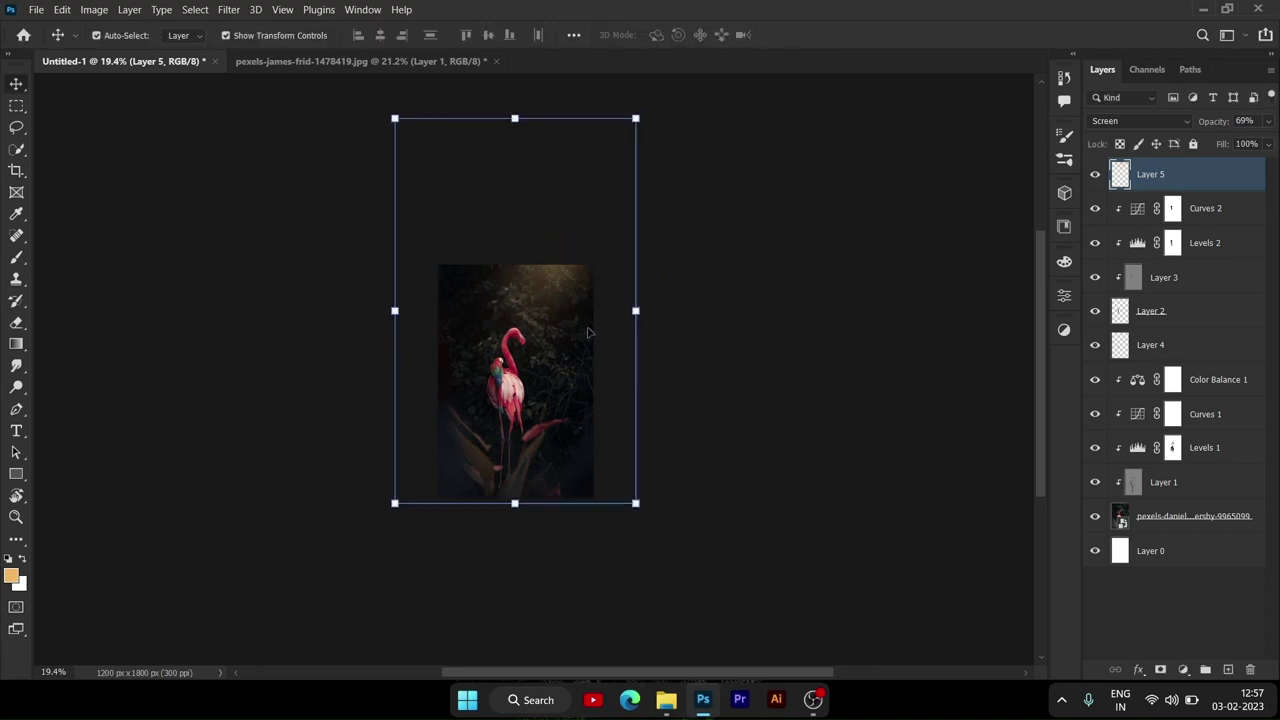
# Step: Duplicate the glow, then shrink the copy to about 70% and distort it up and right
pyautogui.hotkey('ctrl', 'j')
pyautogui.hotkey('ctrl', 't')
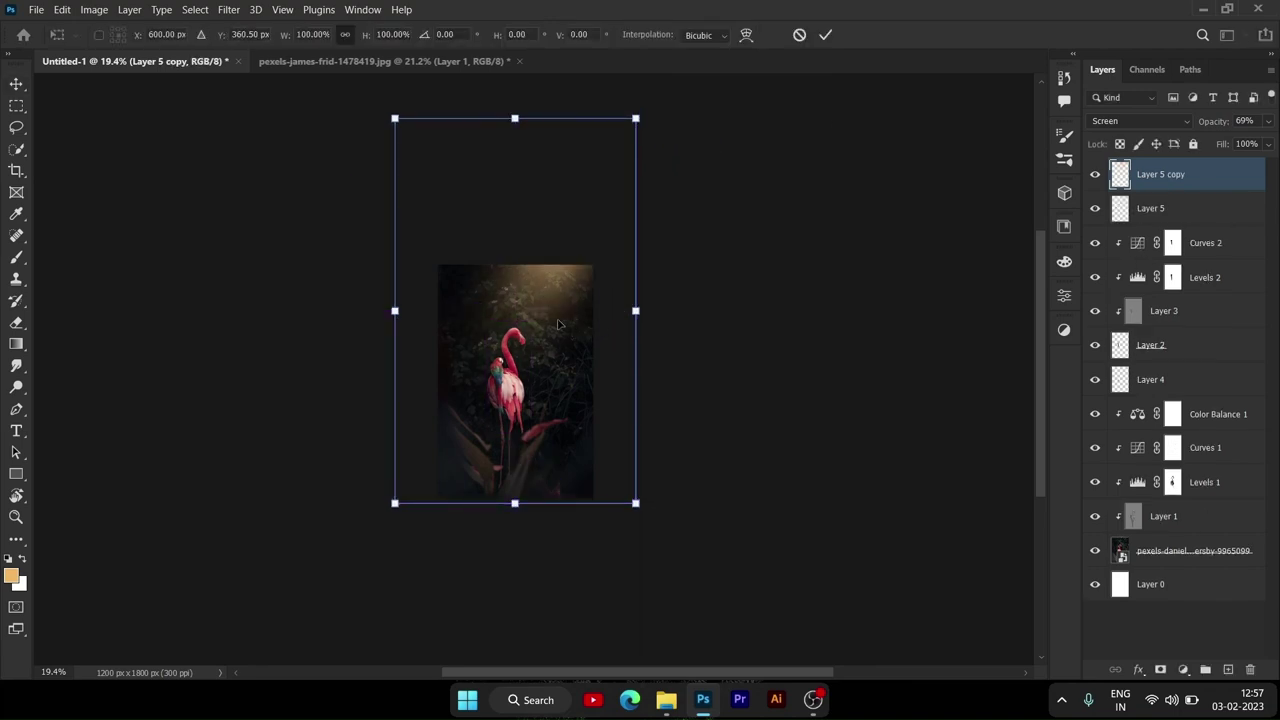
pyautogui.moveTo(560, 271); pyautogui.dragTo(603, 322)
pyautogui.moveTo(679, 361); pyautogui.dragTo(606, 361)
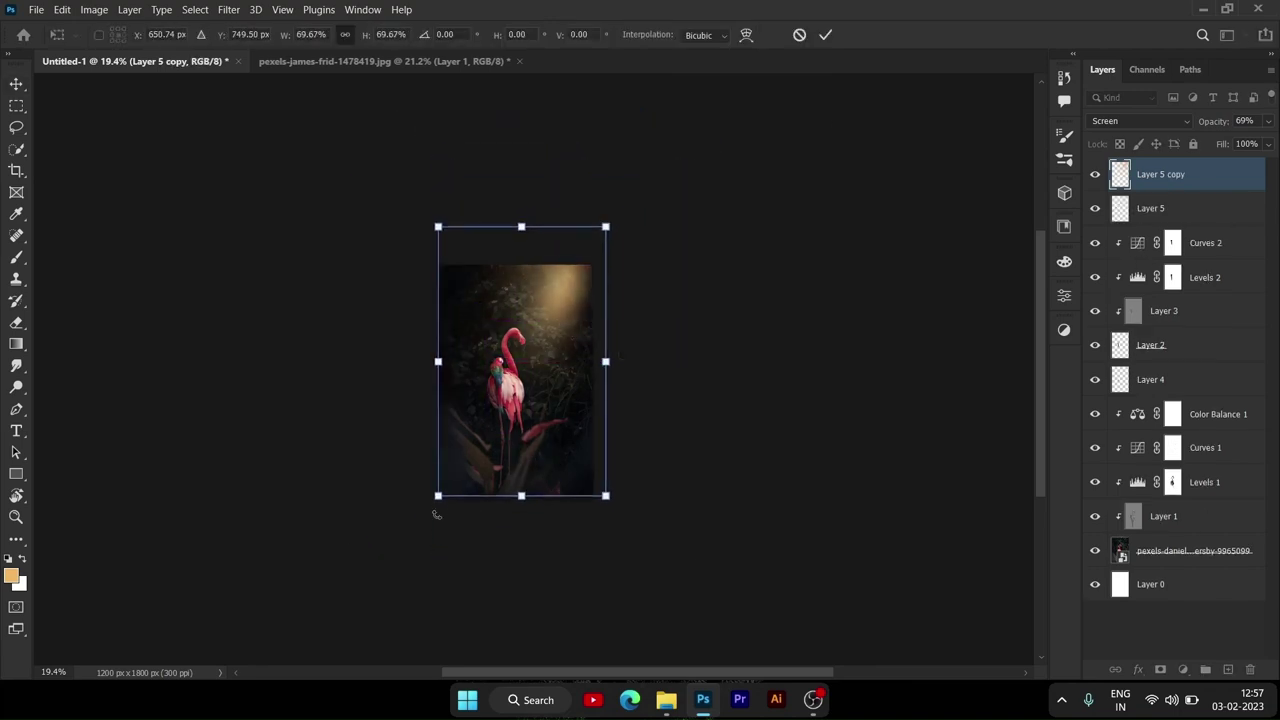
pyautogui.moveTo(437, 496); pyautogui.dragTo(329, 629)
pyautogui.moveTo(530, 393); pyautogui.dragTo(576, 378)
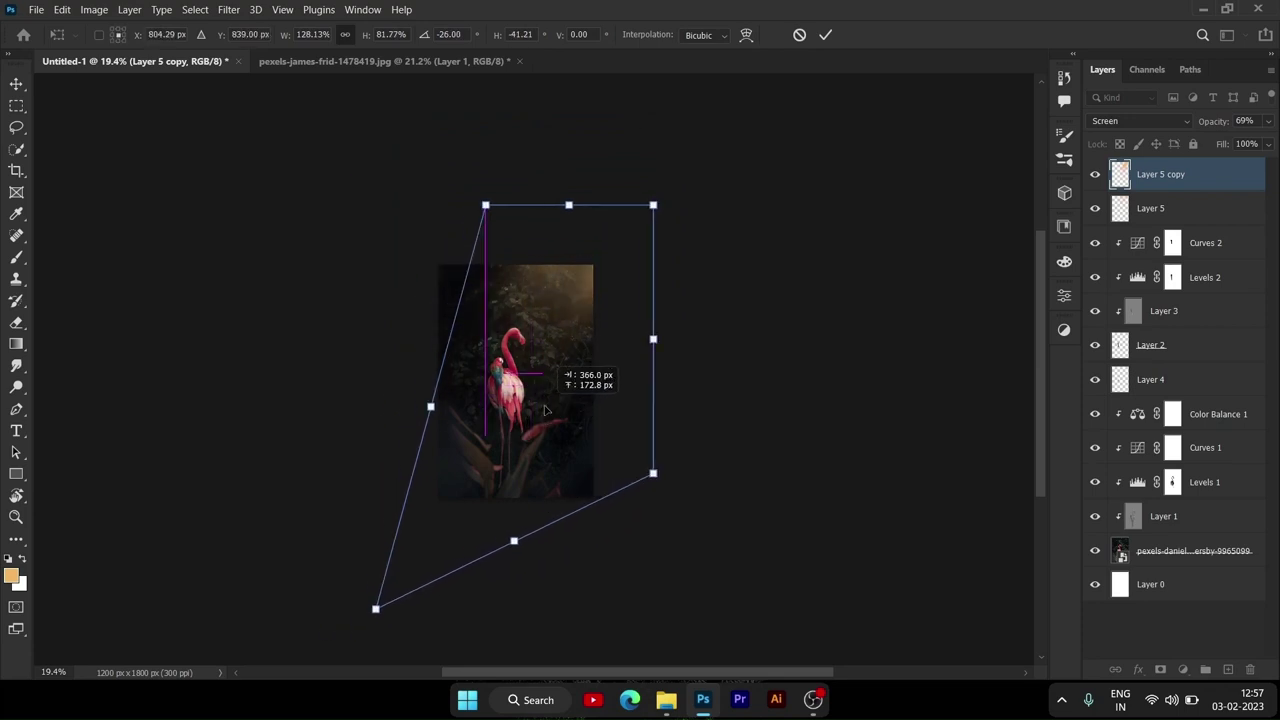
pyautogui.click(825, 34)
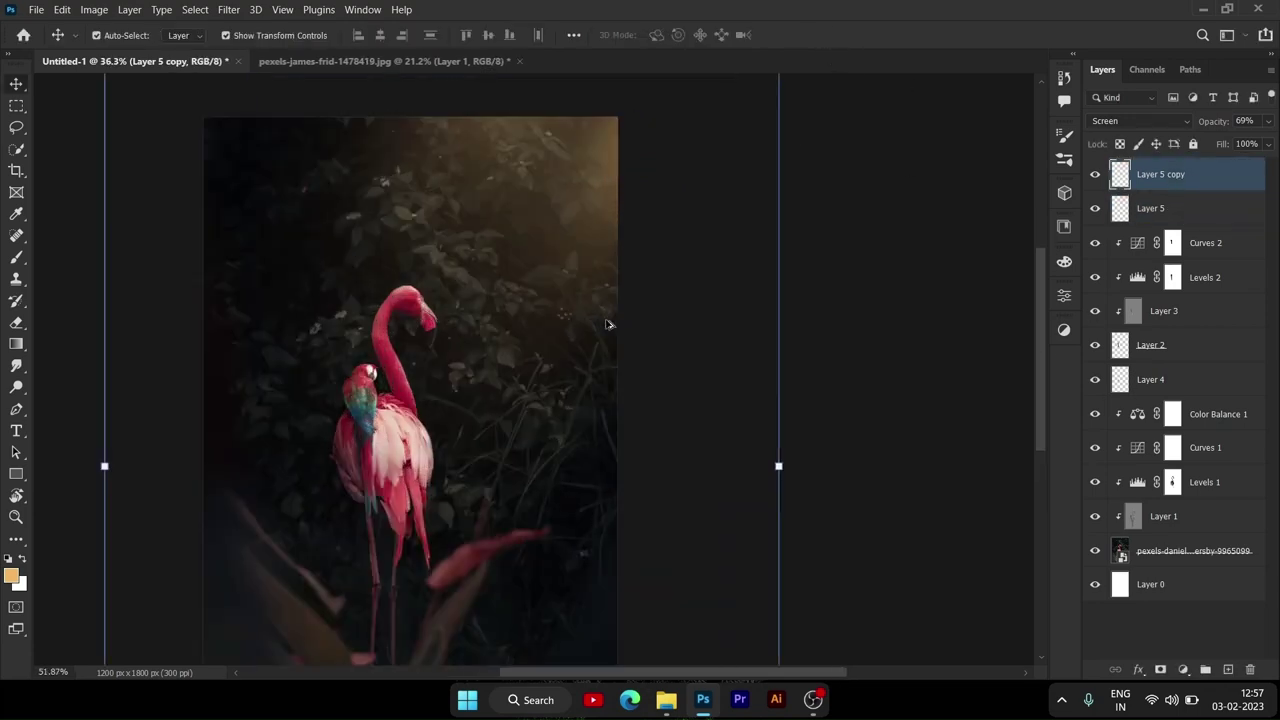
# Step: Shift both glow layers slightly lower together
pyautogui.scroll(3, 603, 335)
pyautogui.keyDown('shift'); pyautogui.click(1224, 218); pyautogui.keyUp('shift')
pyautogui.hotkey('ctrl', 't')
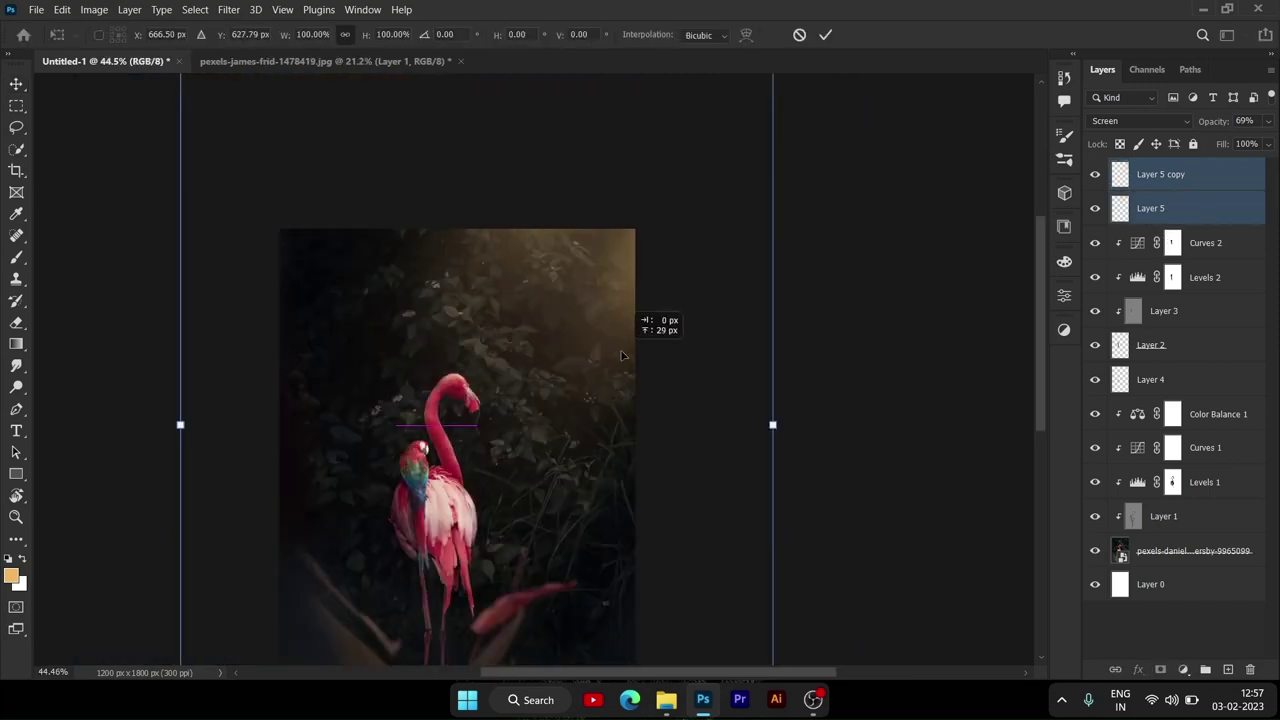
pyautogui.moveTo(605, 312); pyautogui.dragTo(630, 345)
pyautogui.click(825, 34)
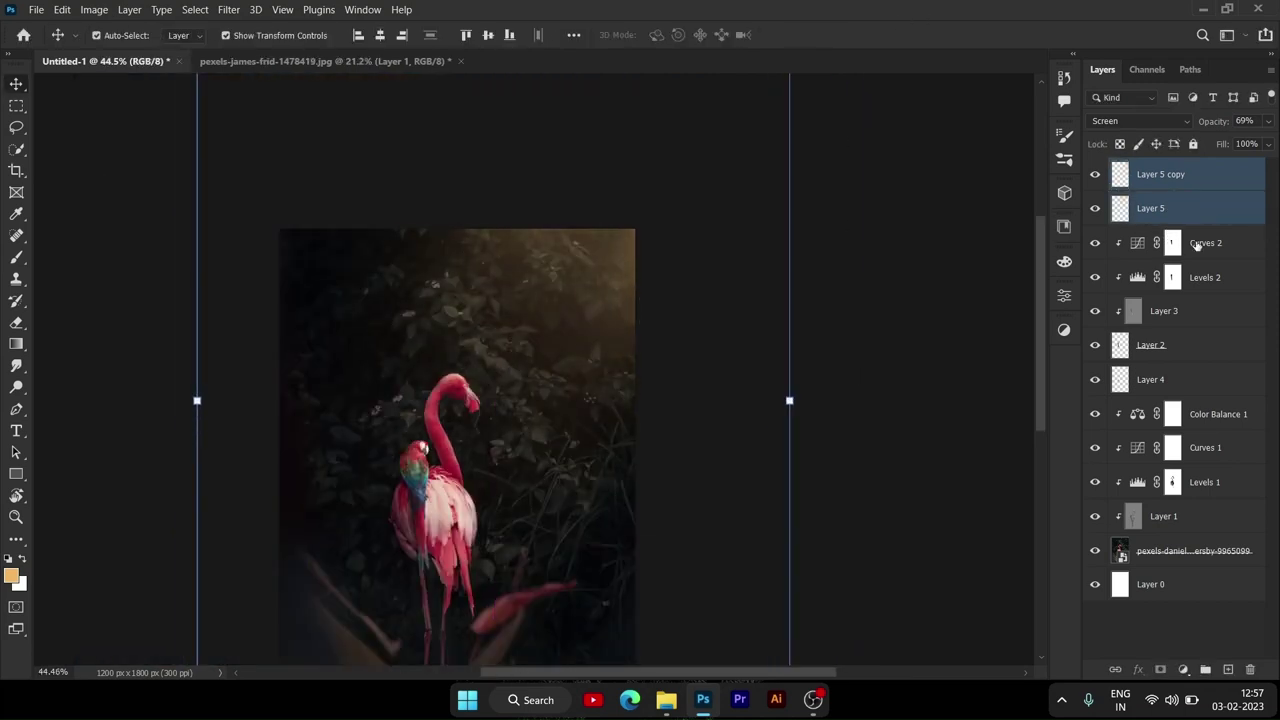
# Step: Narrow Layer 5 copy from its right side
pyautogui.click(1170, 174)
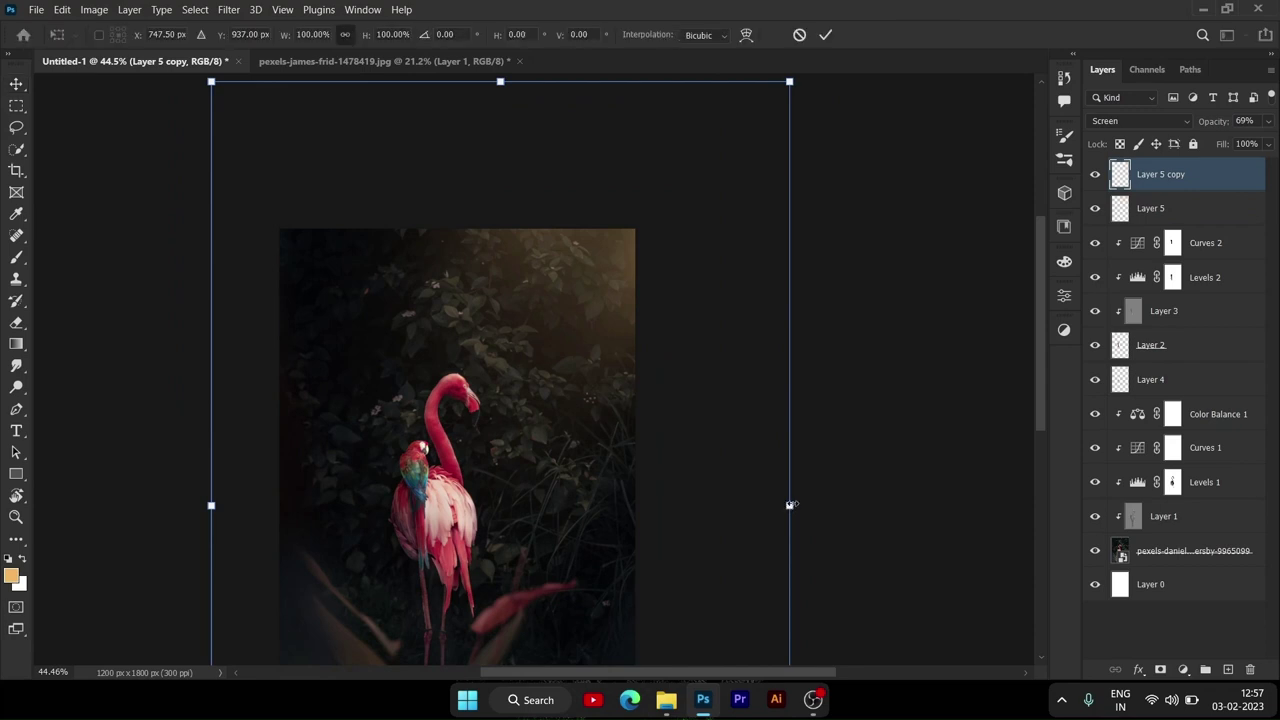
pyautogui.moveTo(789, 507)
pyautogui.mouseDown()
pyautogui.moveTo(669, 410)
pyautogui.moveTo(682, 408)
pyautogui.mouseUp()
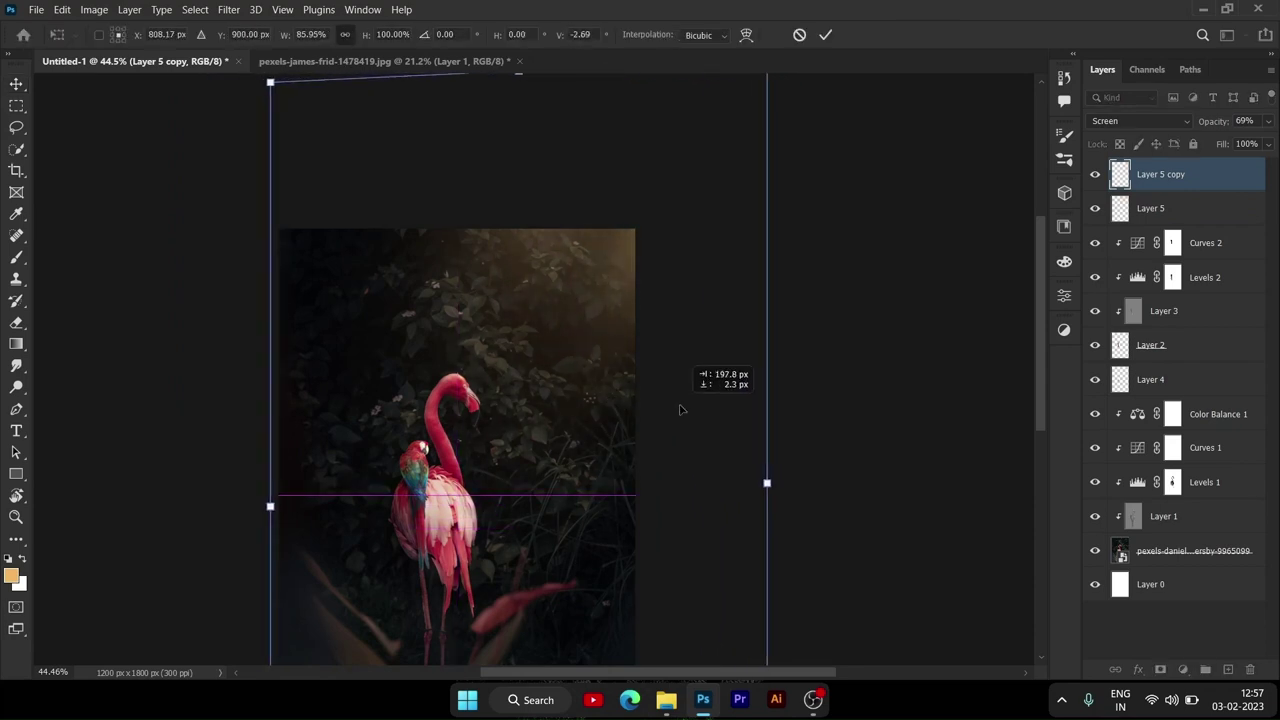
pyautogui.click(825, 34)
# Step: Review the layer stack, briefly selecting Layer 0 through Layer 5 copy before clearing the selection
pyautogui.click(871, 228)
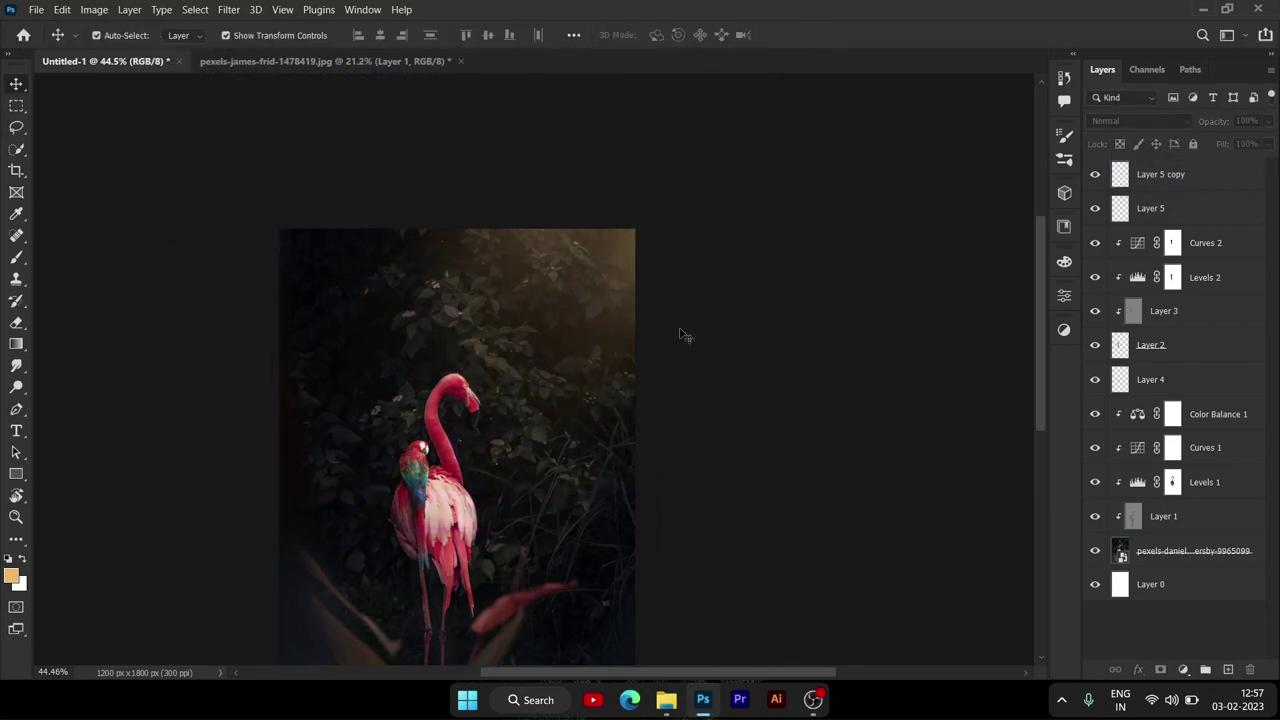
pyautogui.scroll(-5, 686, 333)
pyautogui.scroll(1, 629, 420)
pyautogui.scroll(1, 445, 434)
pyautogui.scroll(2, 450, 428)
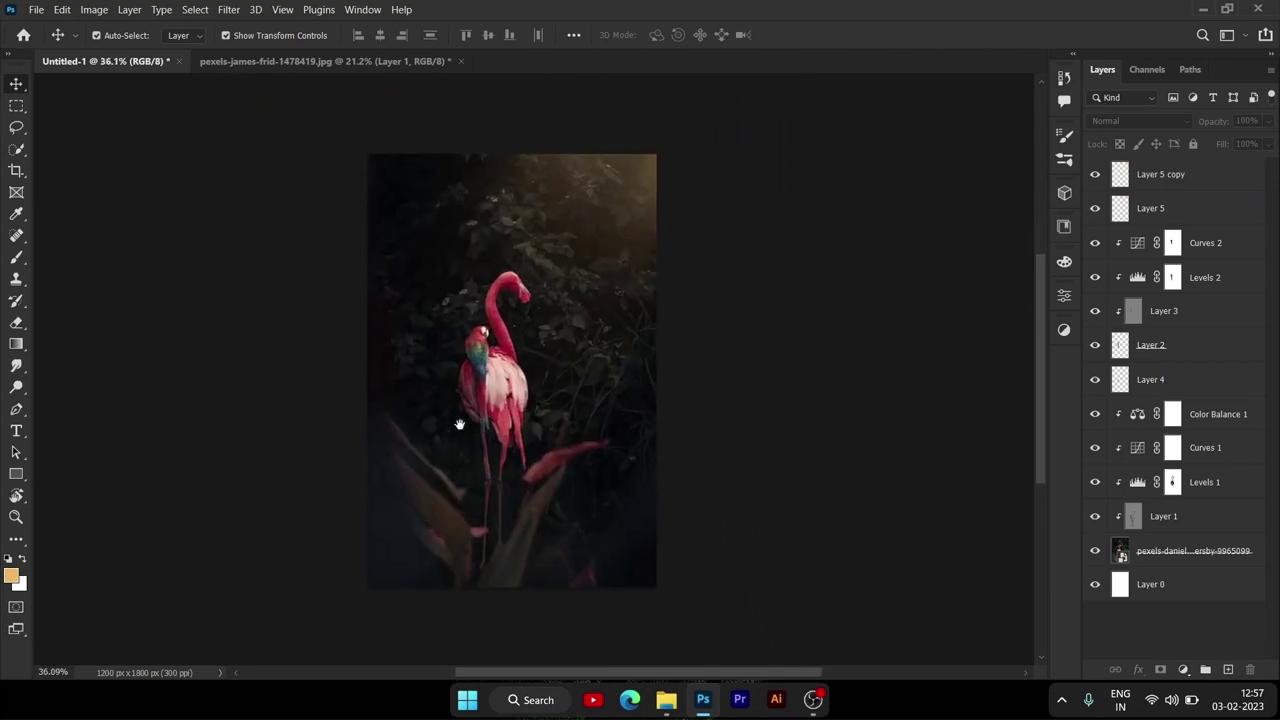
pyautogui.scroll(1, 457, 423)
pyautogui.scroll(2, 470, 400)
pyautogui.scroll(-1, 485, 430)
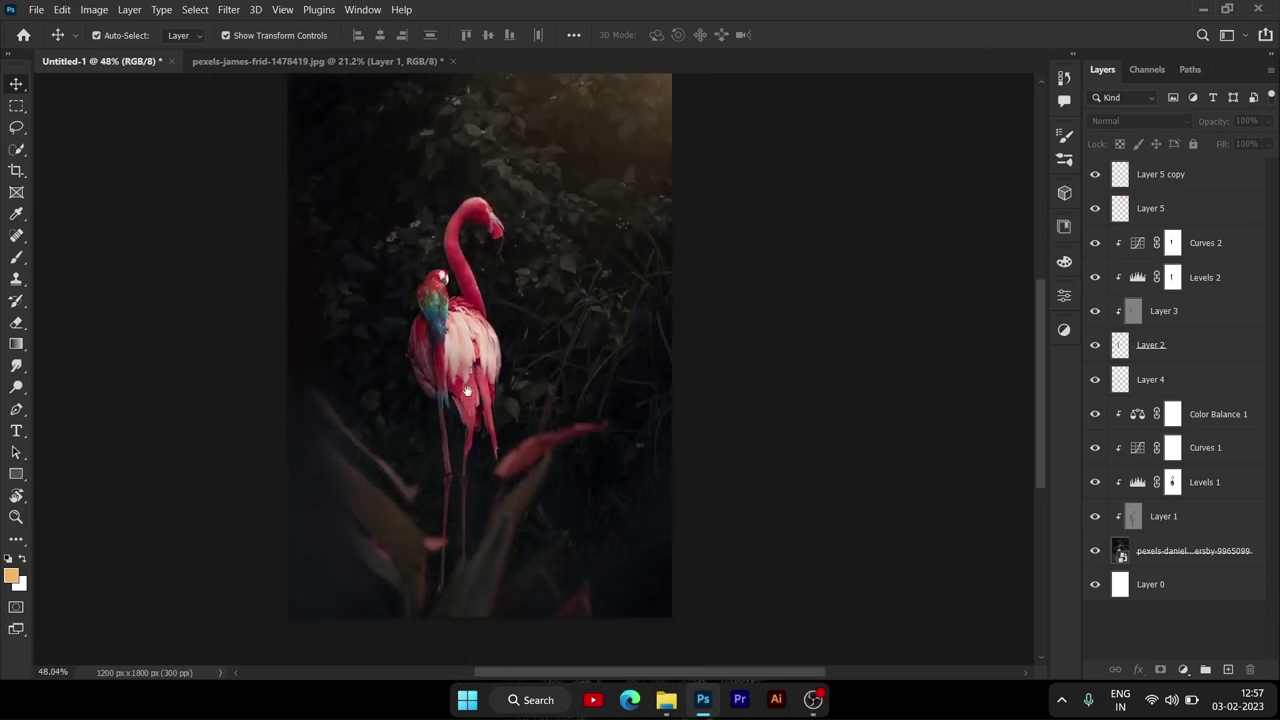
pyautogui.scroll(-2, 490, 452)
pyautogui.click(1181, 590)
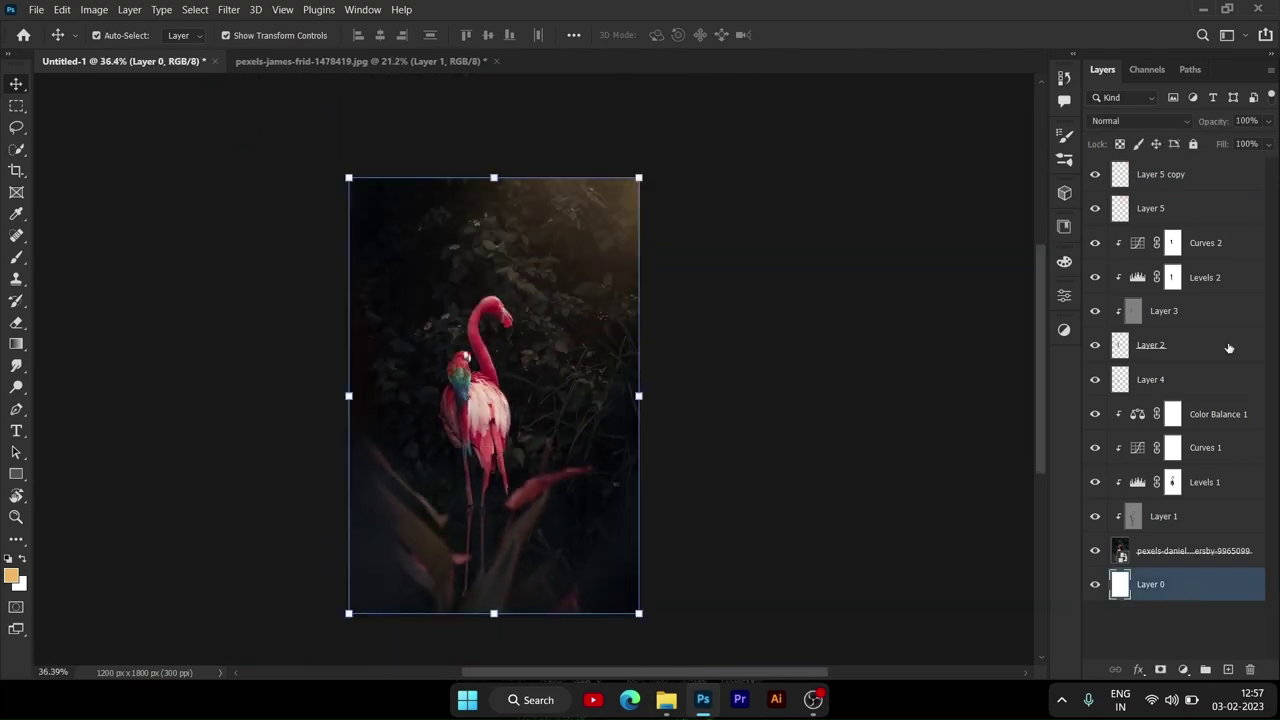
pyautogui.keyDown('shift'); pyautogui.click(1191, 182); pyautogui.keyUp('shift')
pyautogui.click(914, 423)
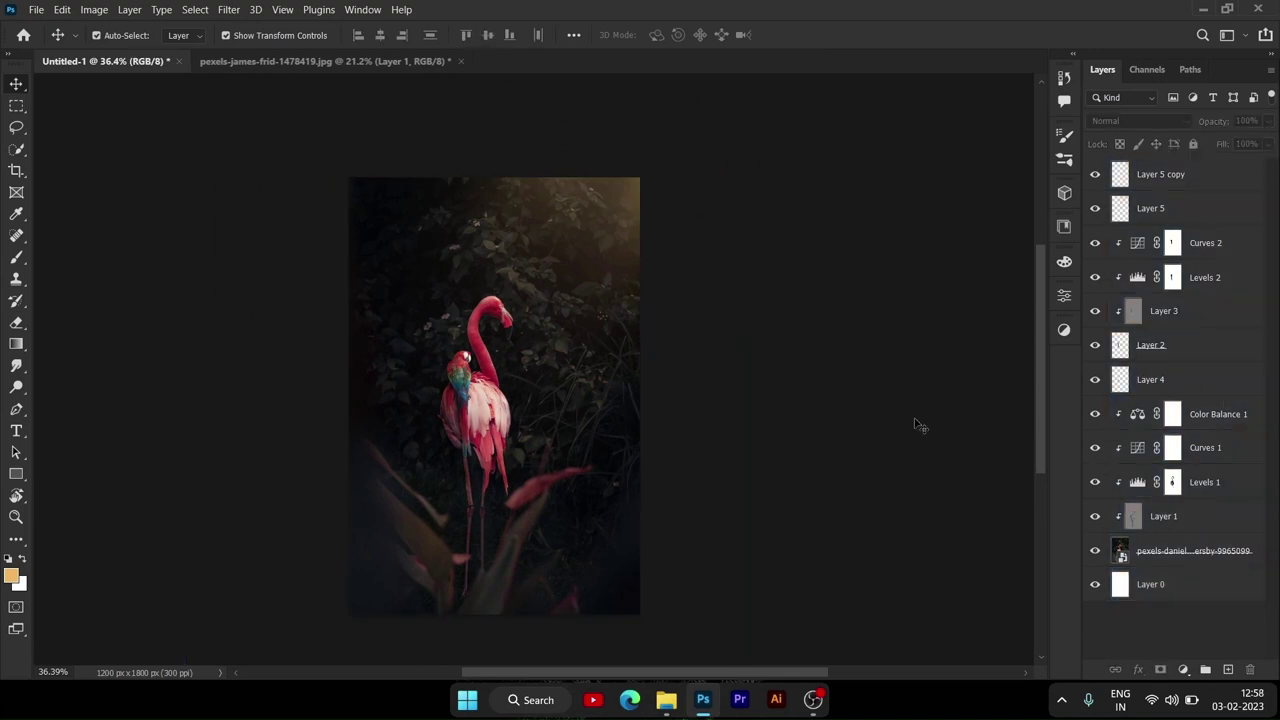
# Step: Group Layer 0 through Color Balance 1 into a group named 'flamingo'
pyautogui.click(1164, 588)
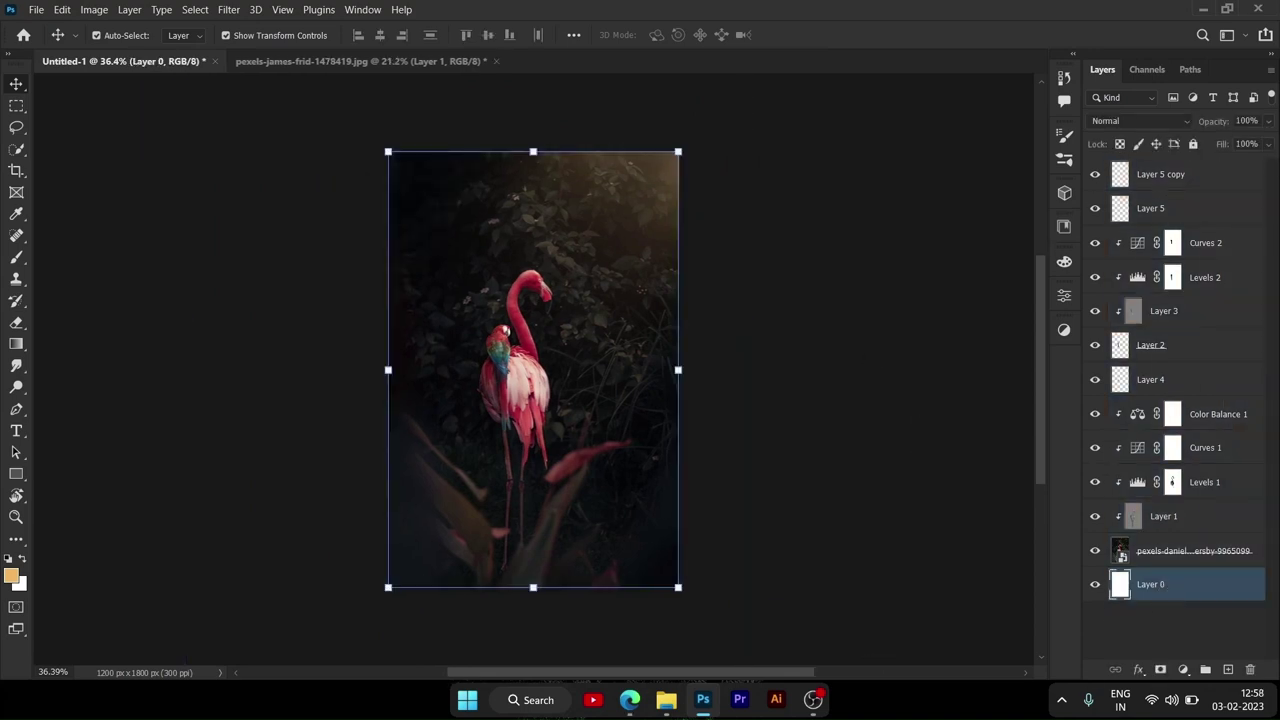
pyautogui.keyDown('shift'); pyautogui.click(1205, 414); pyautogui.keyUp('shift')
pyautogui.hotkey('ctrl', 'g')
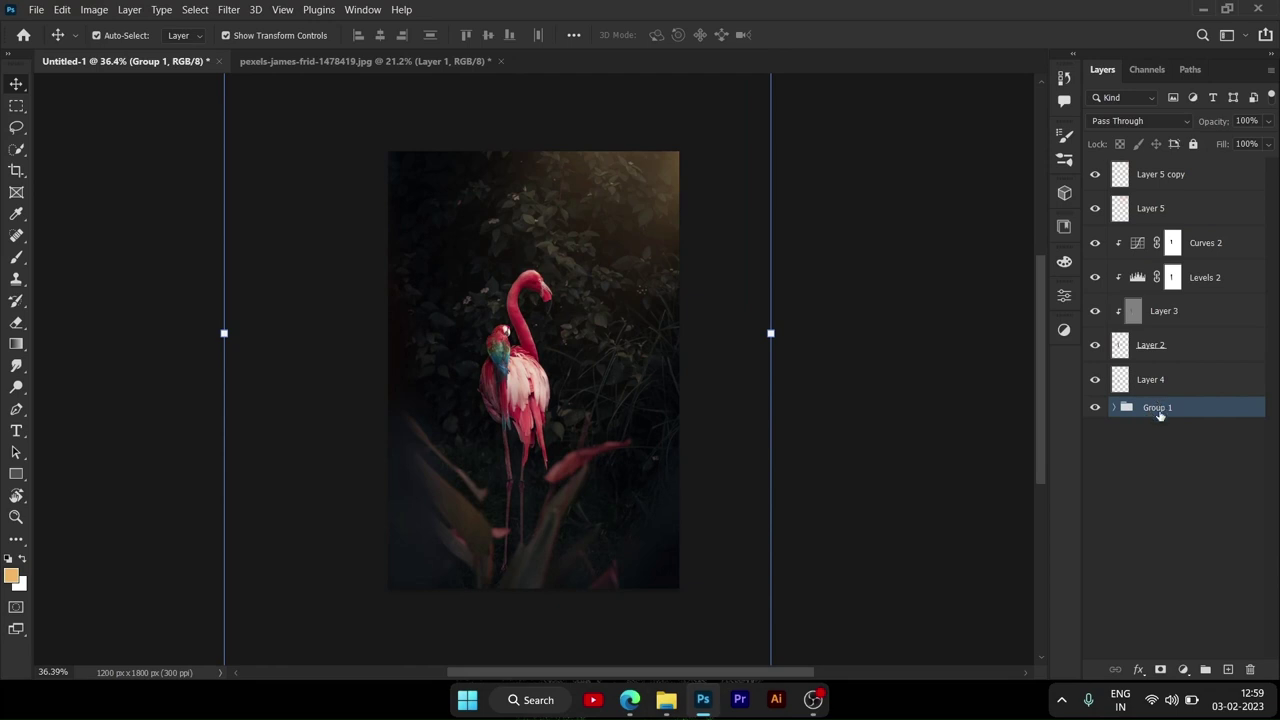
pyautogui.doubleClick(1158, 408)
pyautogui.write('flamingo')
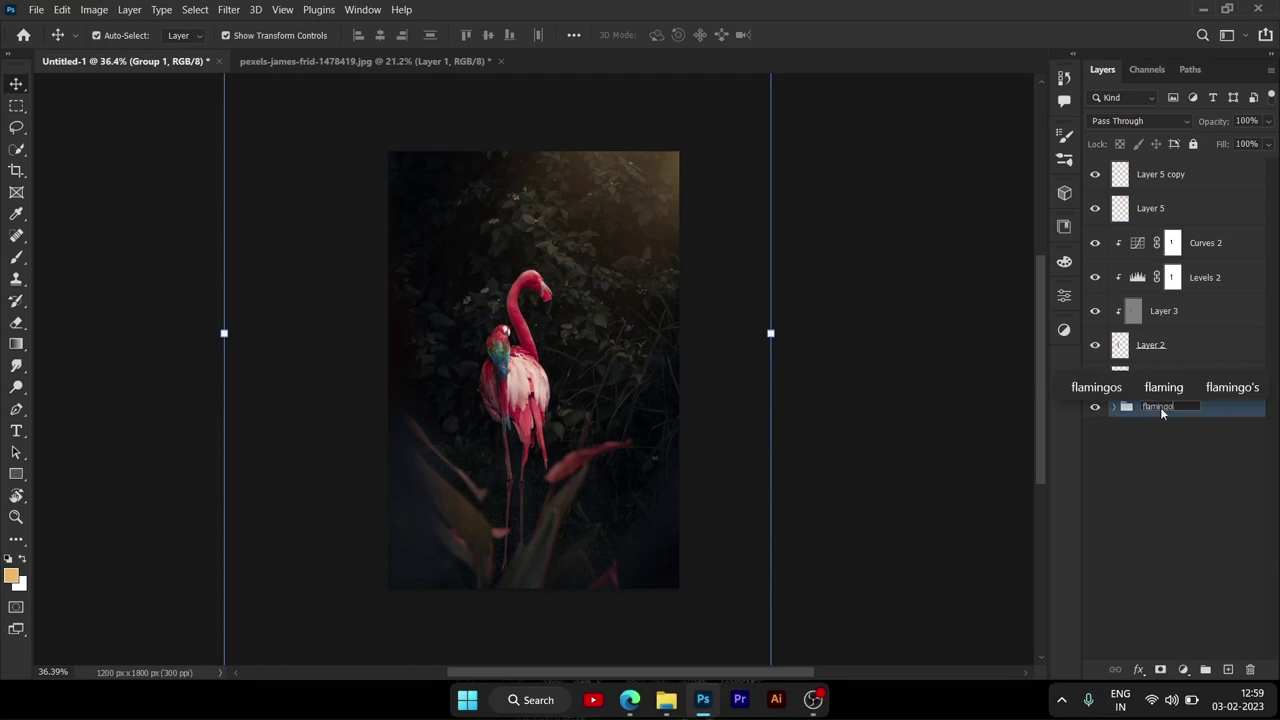
pyautogui.click(1174, 427)
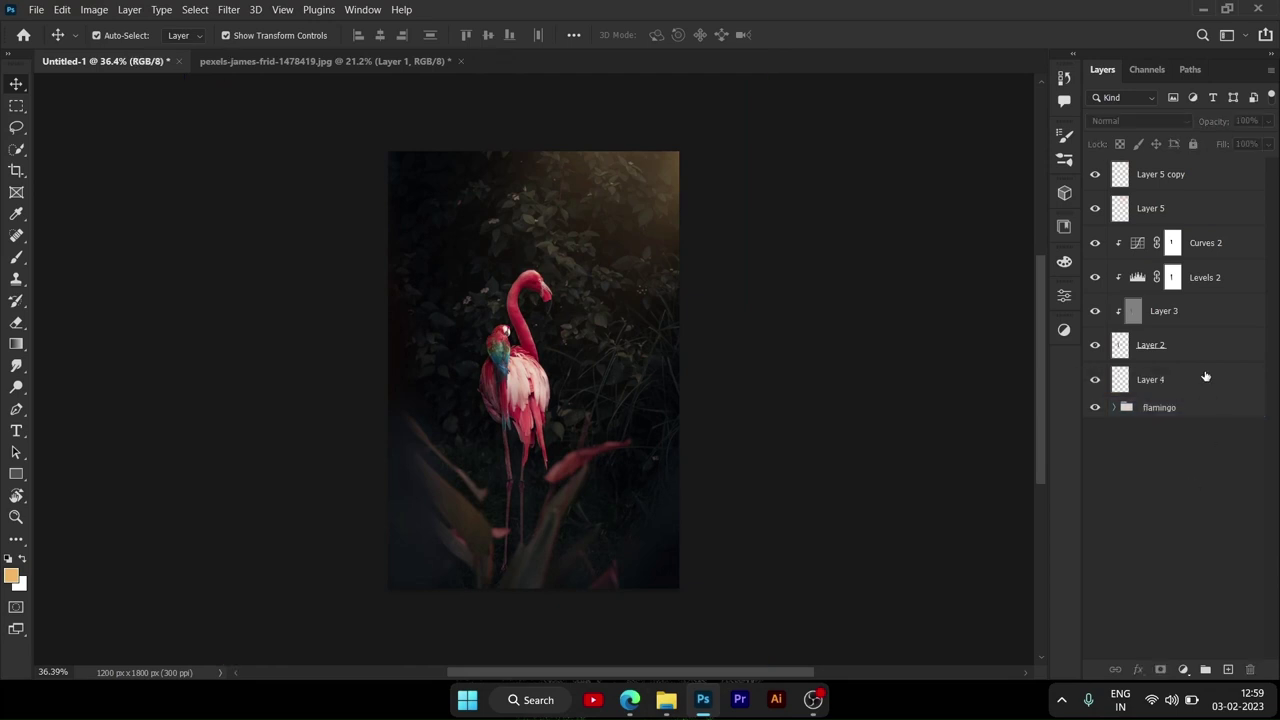
# Step: Group Layer 4 through Curves 2 into a group named 'parrot'
pyautogui.click(1185, 380)
pyautogui.keyDown('shift'); pyautogui.click(1218, 246); pyautogui.keyUp('shift')
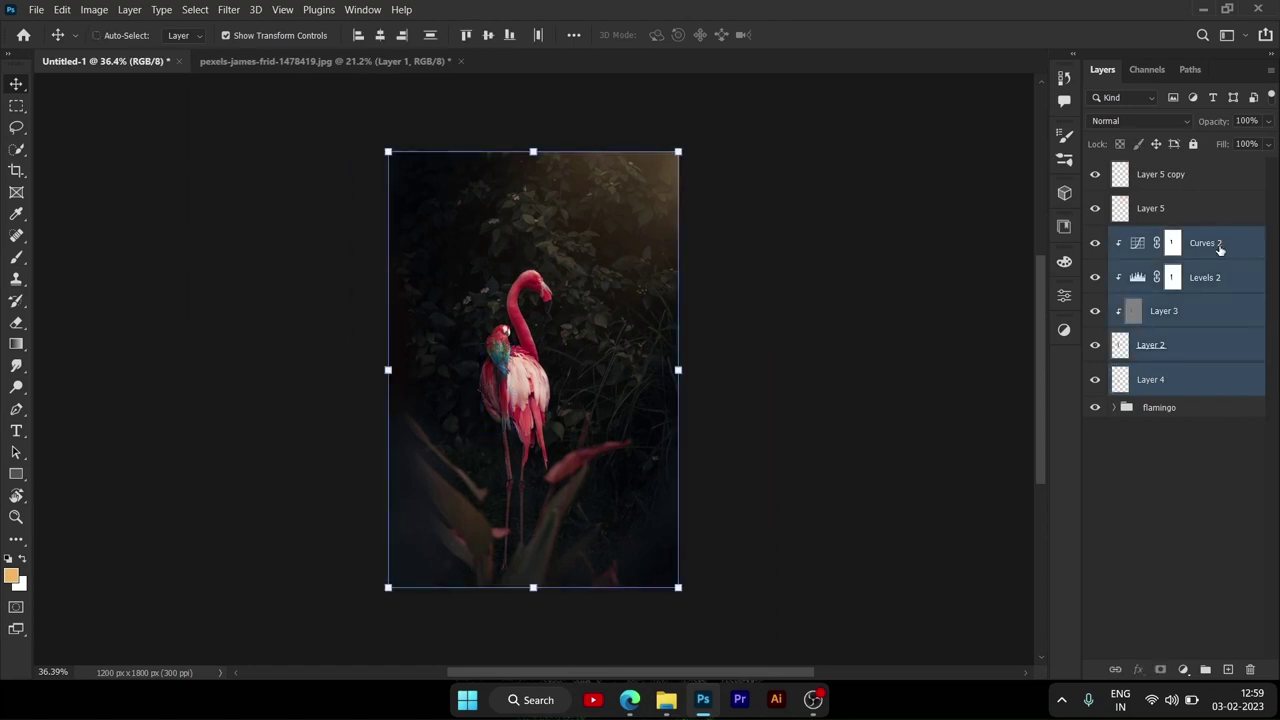
pyautogui.hotkey('ctrl', 'g')
pyautogui.doubleClick(1158, 235)
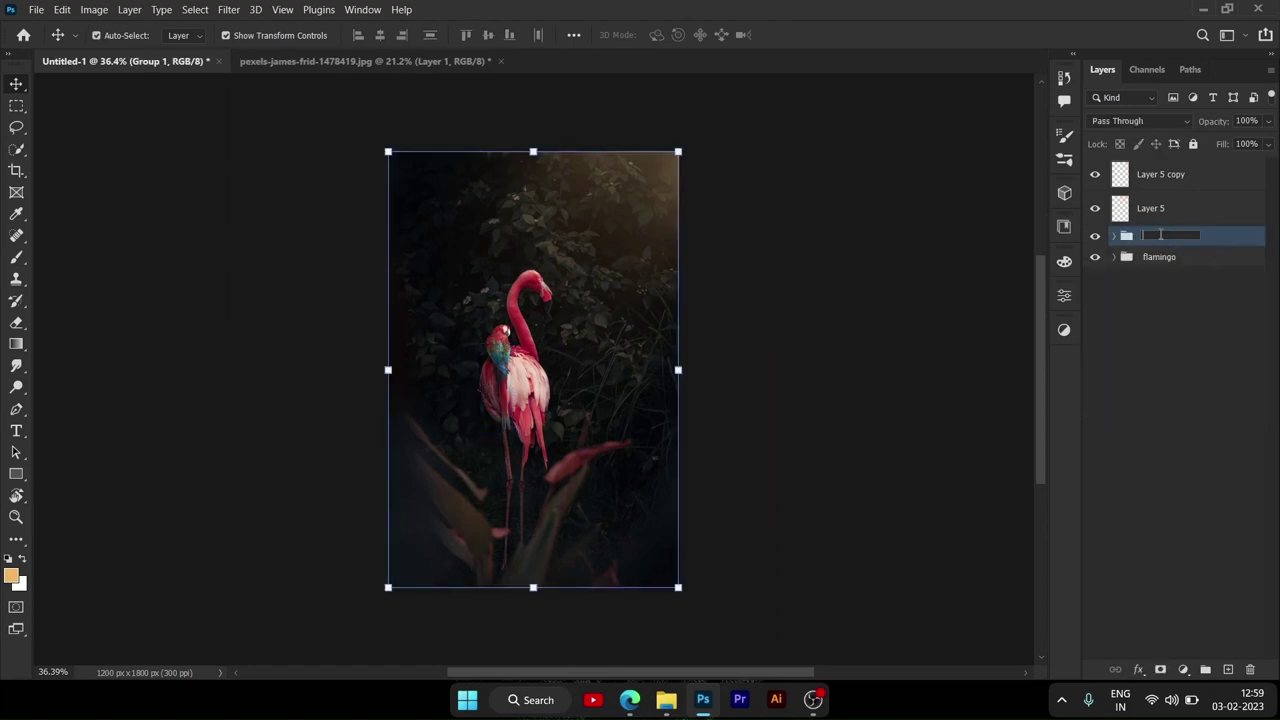
pyautogui.write('parro')
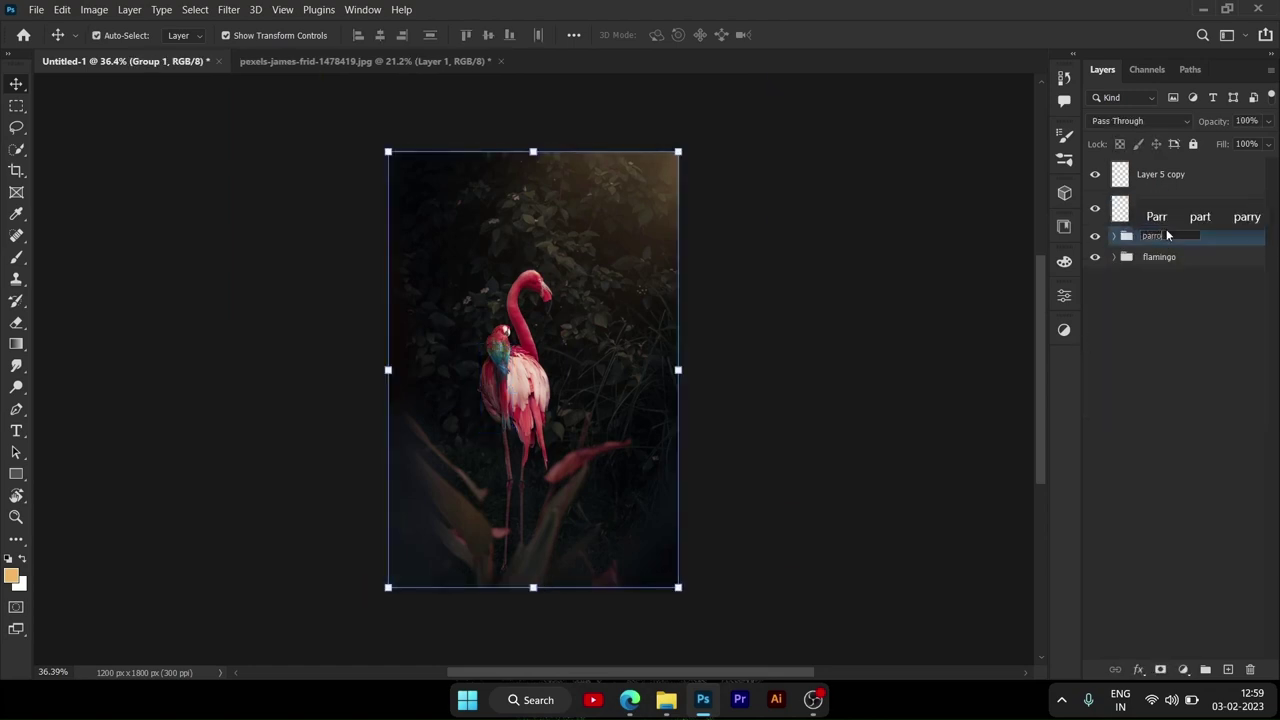
pyautogui.write('t')
pyautogui.press('Return')
# Step: Group the two glow layers into a group named 'light effect'
pyautogui.click(1200, 208)
pyautogui.keyDown('shift'); pyautogui.click(1200, 176); pyautogui.keyUp('shift')
pyautogui.hotkey('ctrl', 'g')
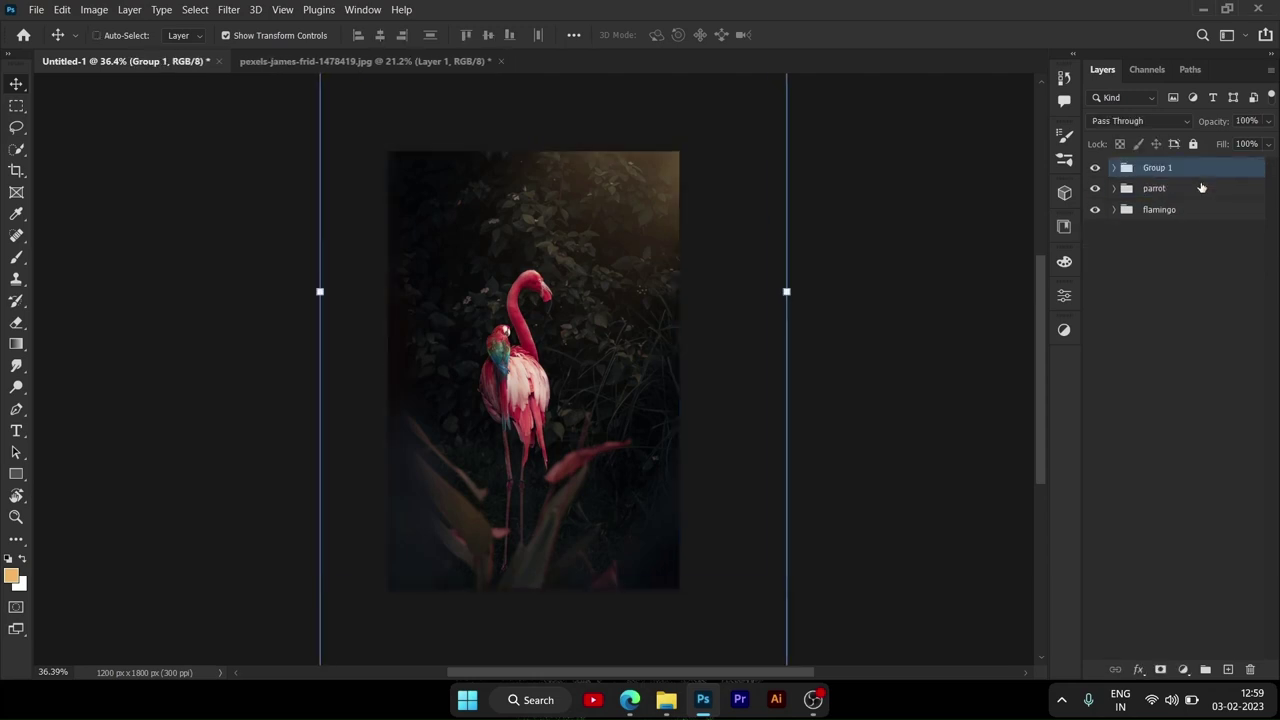
pyautogui.hotkey('ctrl', 'f')
pyautogui.click(686, 42)
pyautogui.doubleClick(1157, 168)
pyautogui.write('light effect')
pyautogui.press('Return')
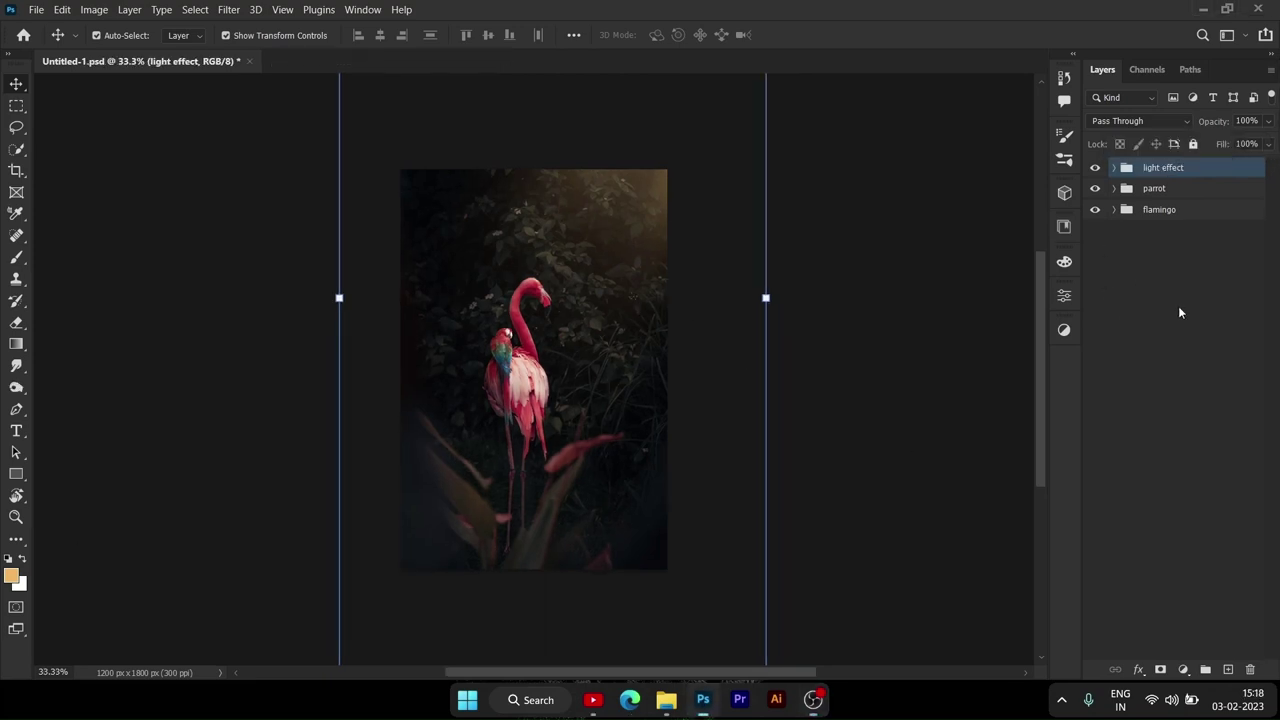
pyautogui.click(1188, 210)
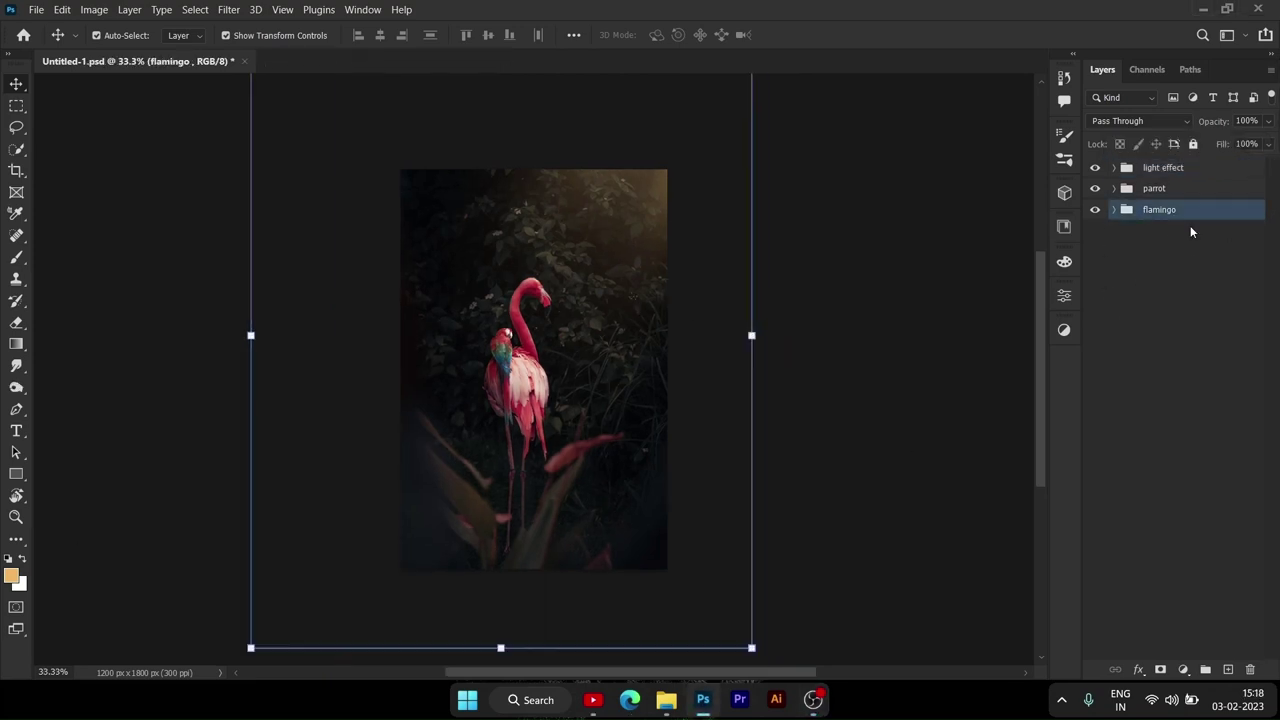
# Step: Stamp all three groups into merged Layer 6 and apply the Camera Raw Filter to it
pyautogui.keyDown('shift'); pyautogui.click(1185, 170); pyautogui.keyUp('shift')
pyautogui.hotkey('ctrl', 'shift', 'alt', 'e')
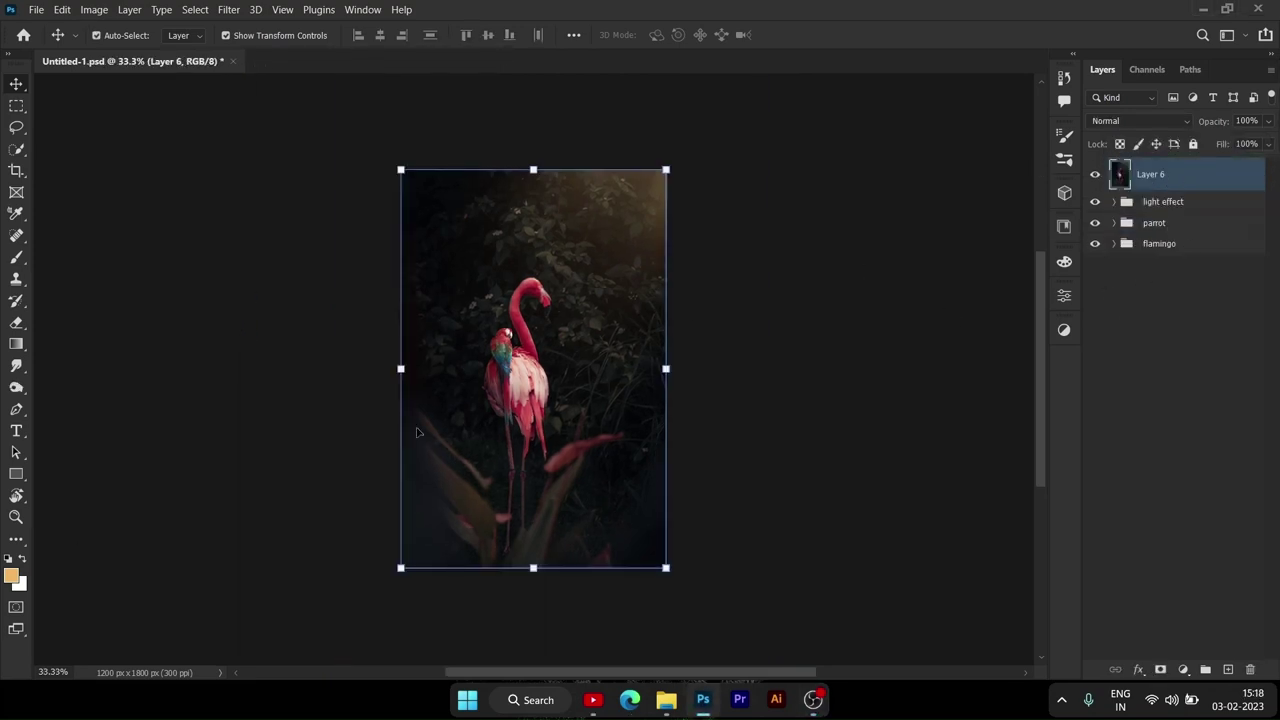
pyautogui.click(241, 12)
pyautogui.click(241, 120)
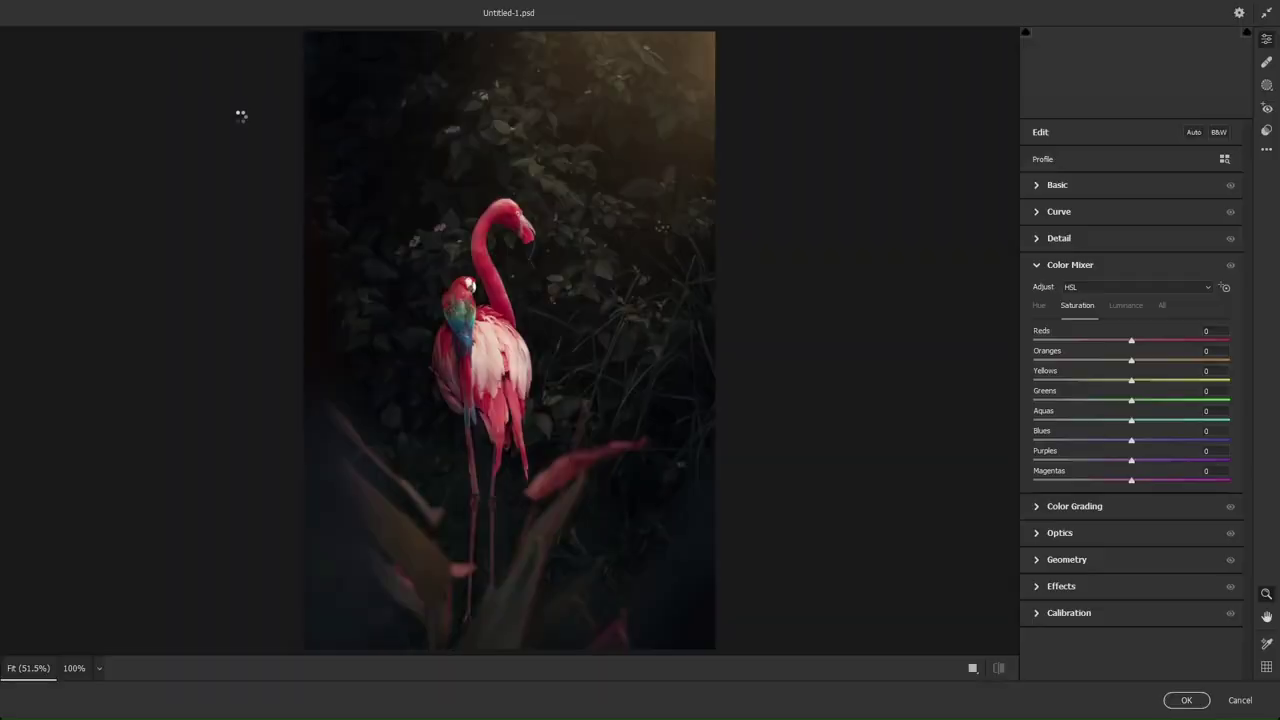
# Step: Switch Camera Raw to Before/After view and expand the Basic panel
pyautogui.click(971, 666)
pyautogui.scroll(3, 805, 451)
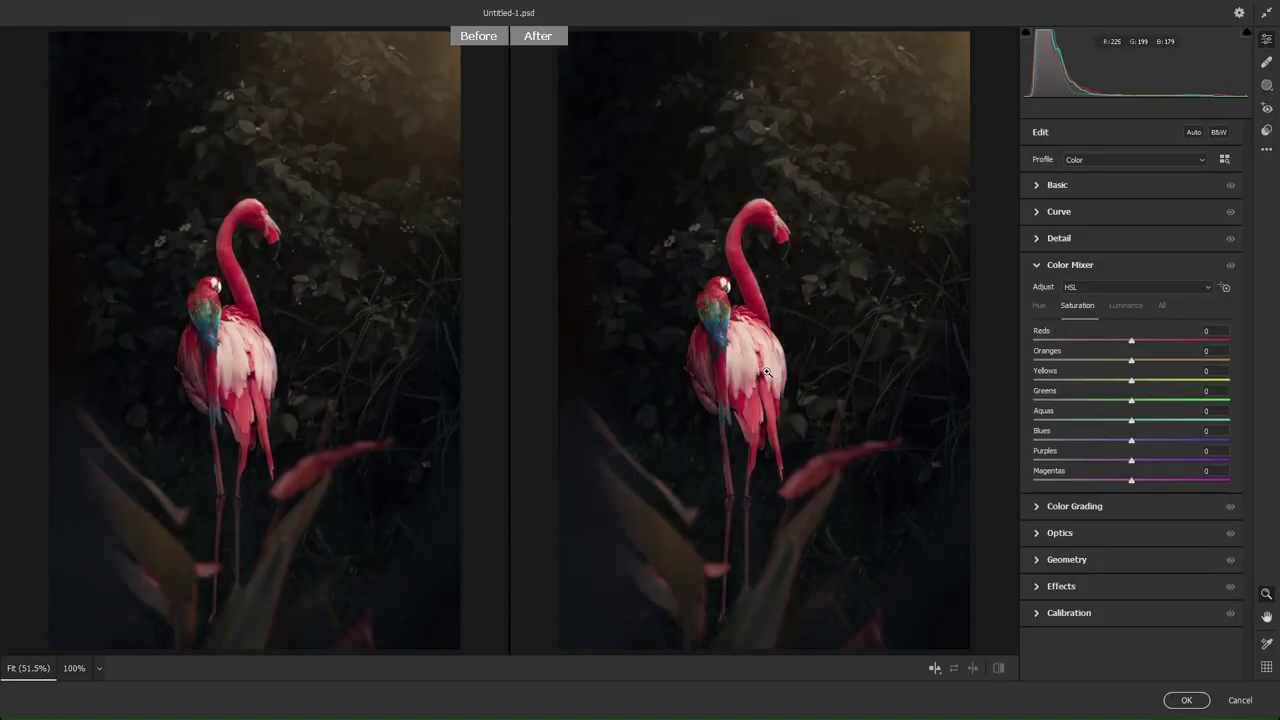
pyautogui.moveTo(787, 348)
pyautogui.mouseDown()
pyautogui.moveTo(769, 318)
pyautogui.moveTo(765, 328)
pyautogui.mouseUp()
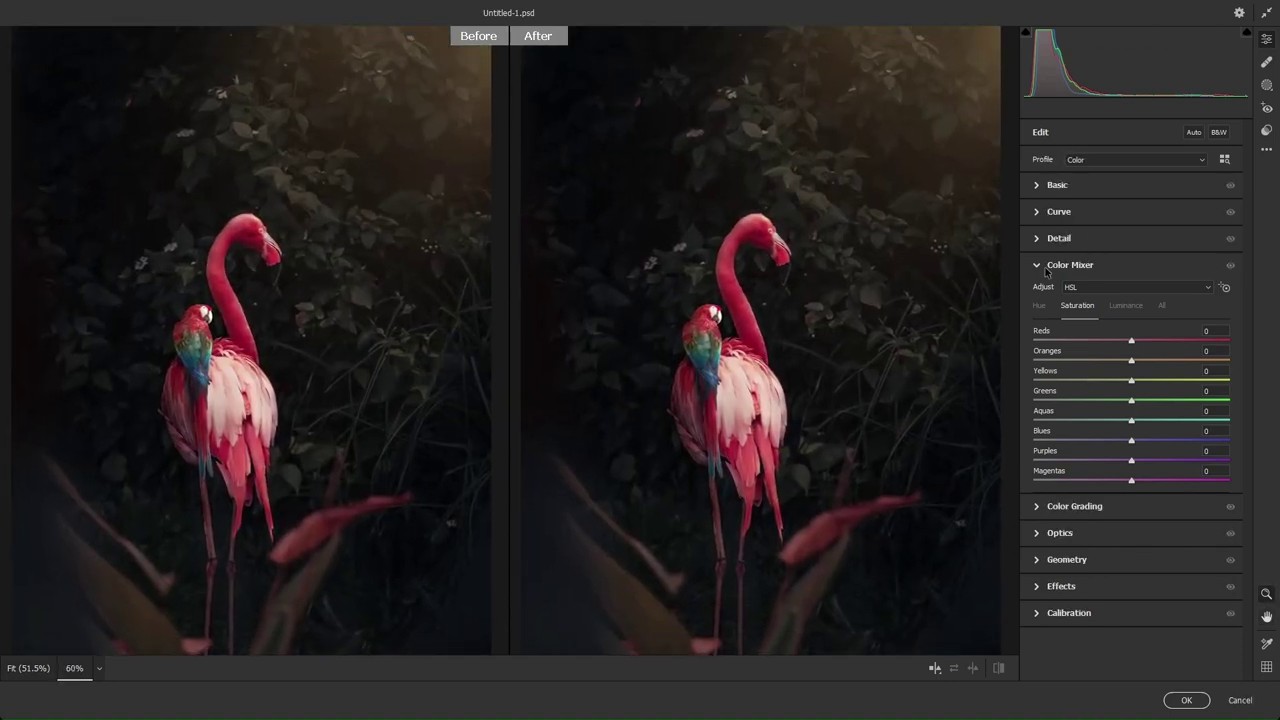
pyautogui.click(1070, 264)
pyautogui.click(1057, 185)
pyautogui.scroll(1, 806, 269)
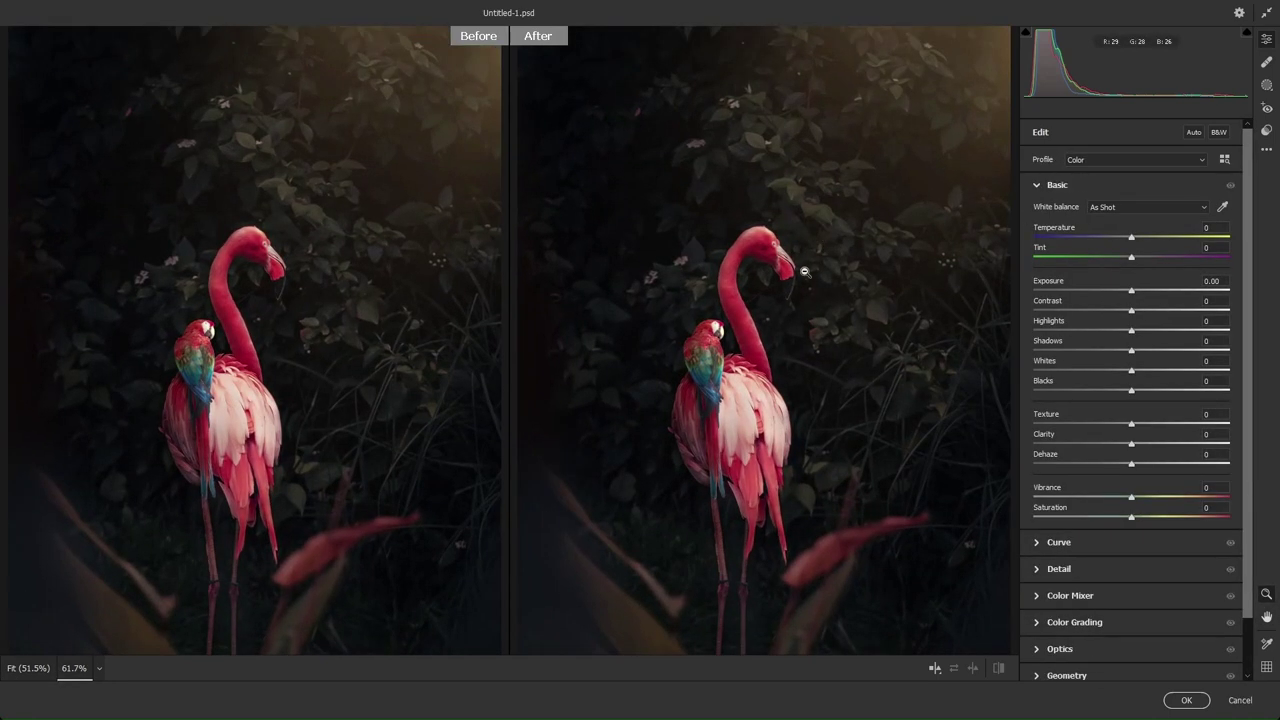
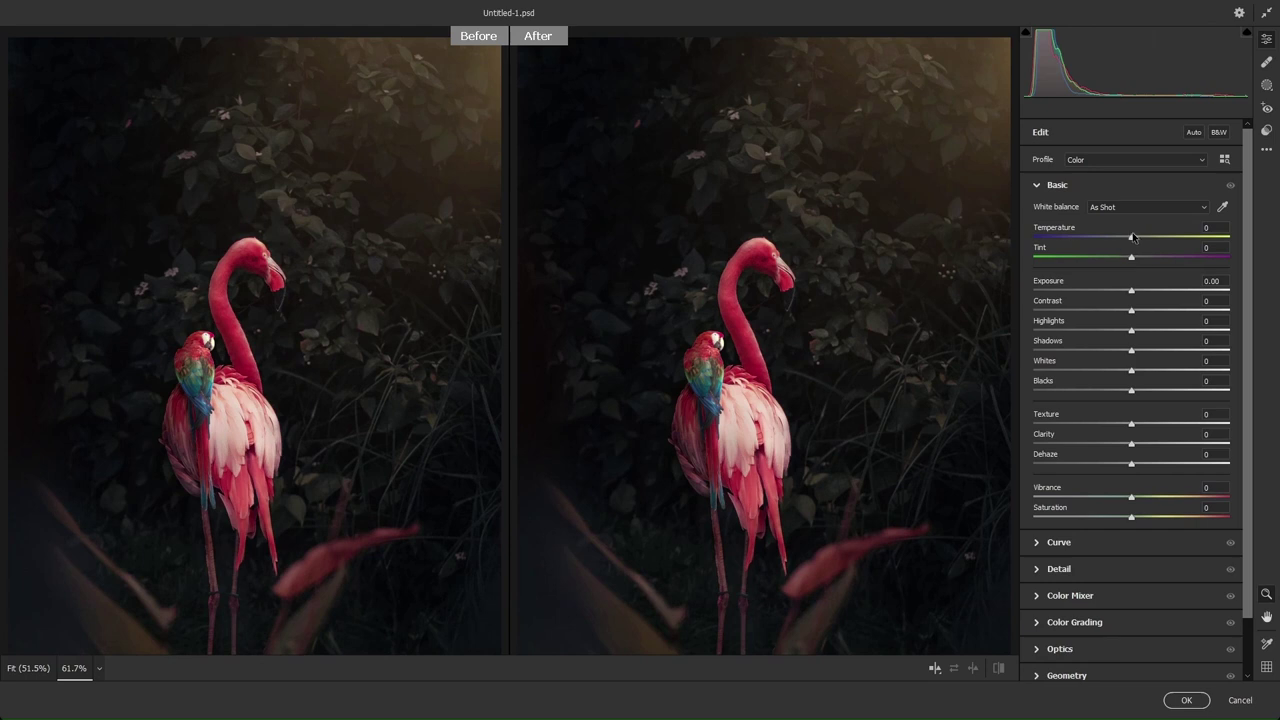
# Step: Cool the white balance to Temperature -6 and Tint -2
pyautogui.moveTo(1133, 237); pyautogui.dragTo(1123, 236)
pyautogui.click(1141, 279)
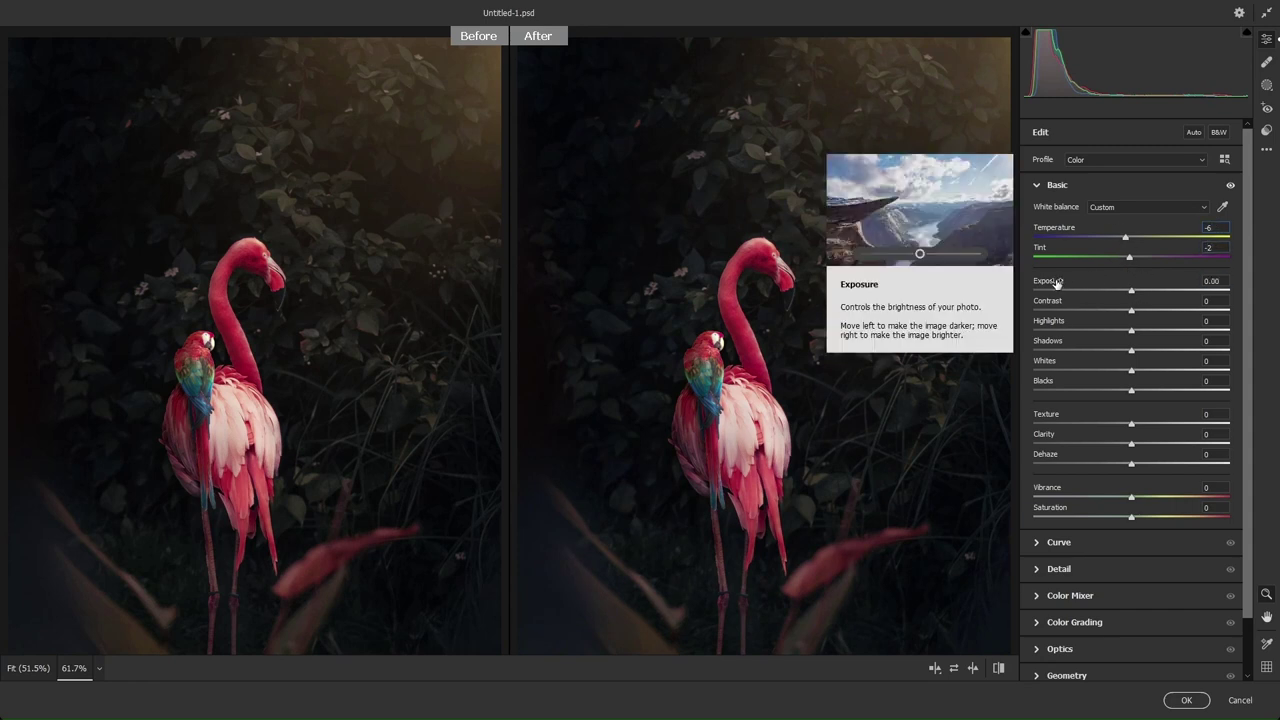
# Step: Set Exposure to +0.25 and Contrast to +28, entering +28 in the Contrast field
pyautogui.moveTo(1048, 281)
pyautogui.moveTo(1131, 290)
pyautogui.mouseDown()
pyautogui.moveTo(1136, 310)
pyautogui.moveTo(1127, 290)
pyautogui.mouseUp()
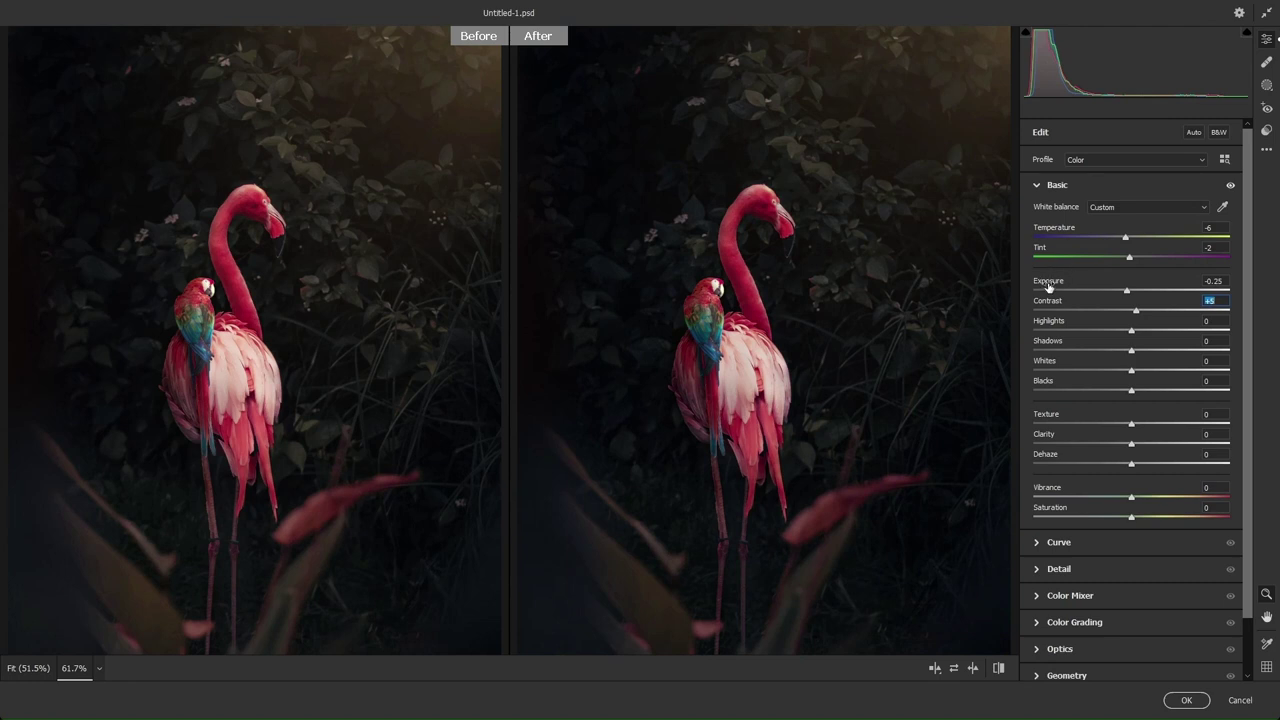
pyautogui.moveTo(1048, 286); pyautogui.dragTo(1055, 275)
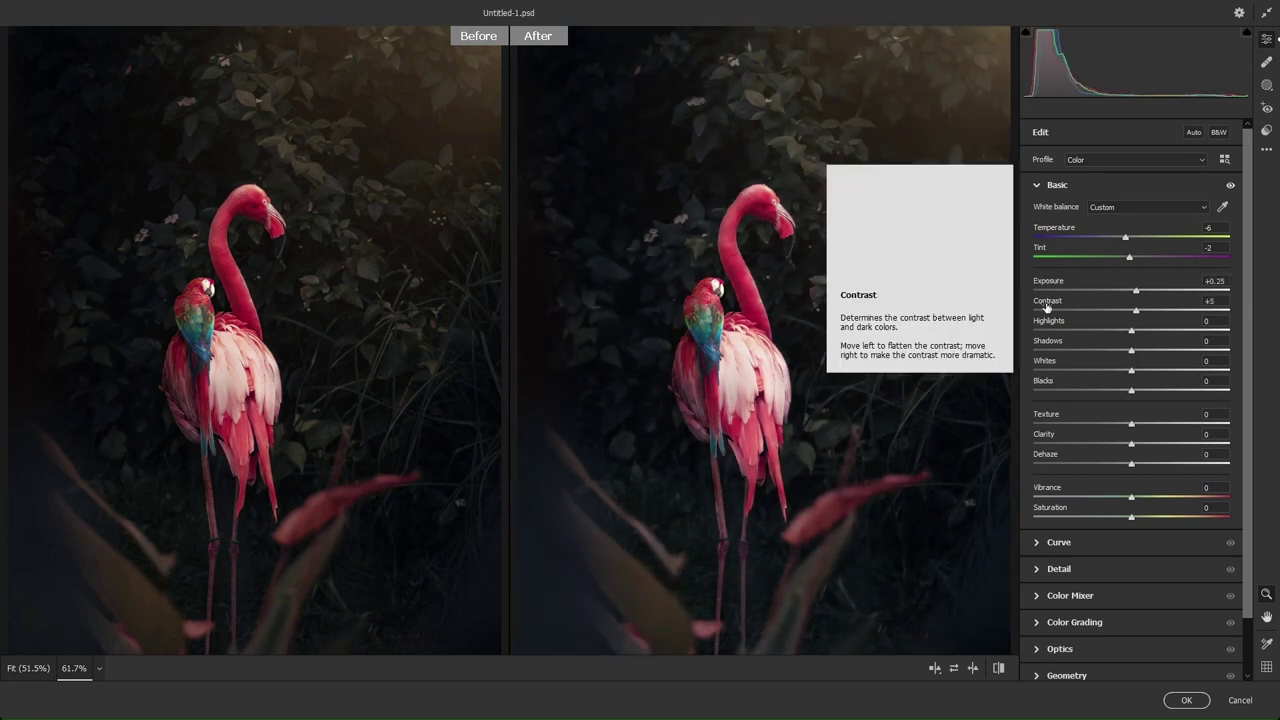
pyautogui.moveTo(1047, 308); pyautogui.dragTo(1062, 302)
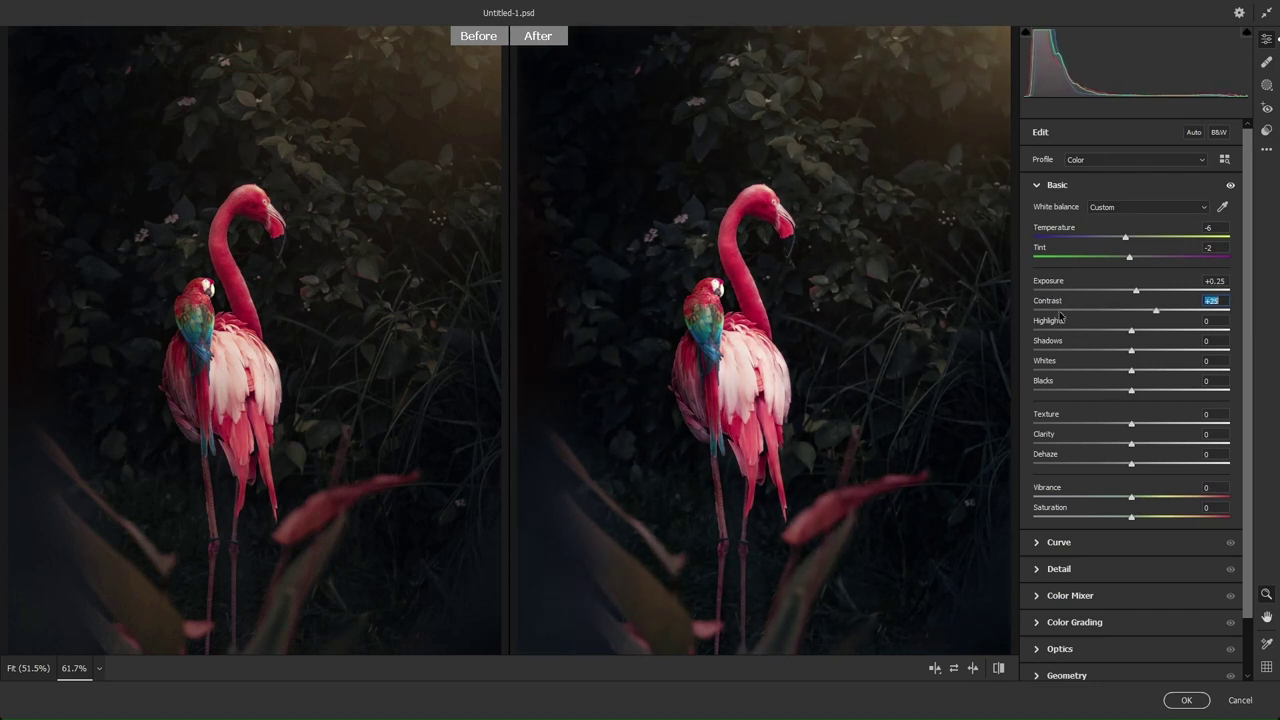
pyautogui.write('70')
pyautogui.press('Return')
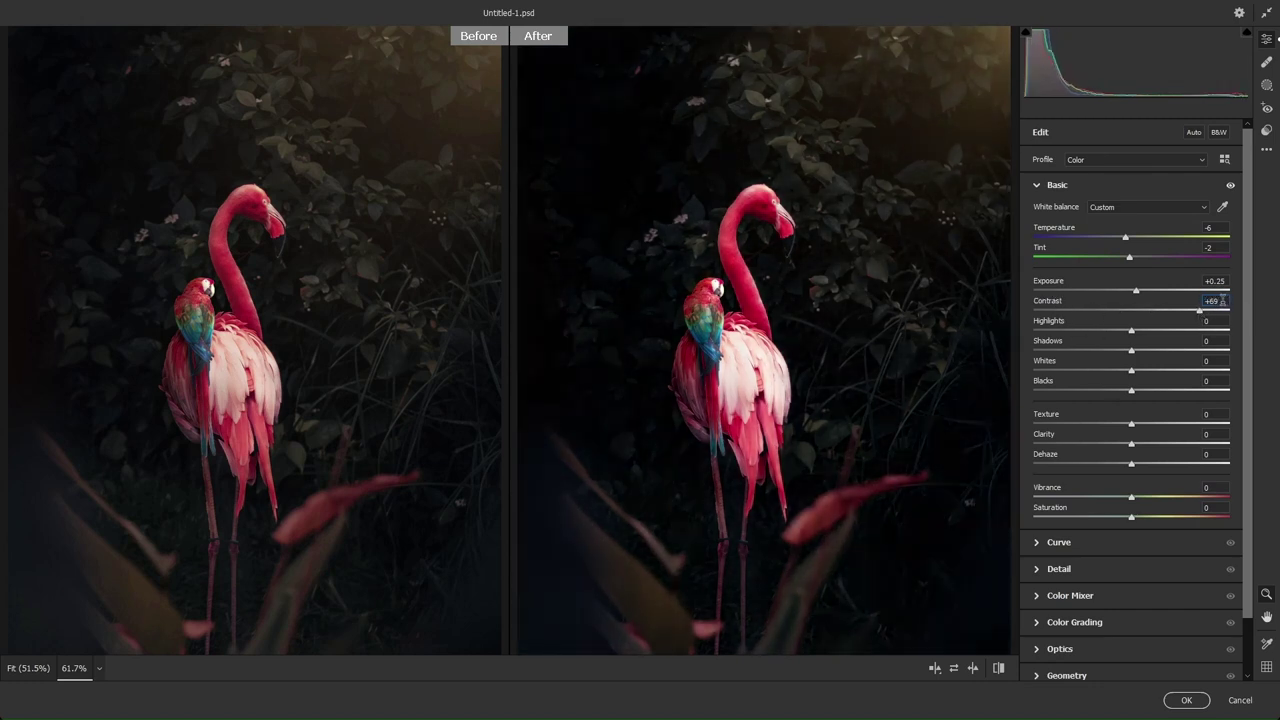
pyautogui.write('+28')
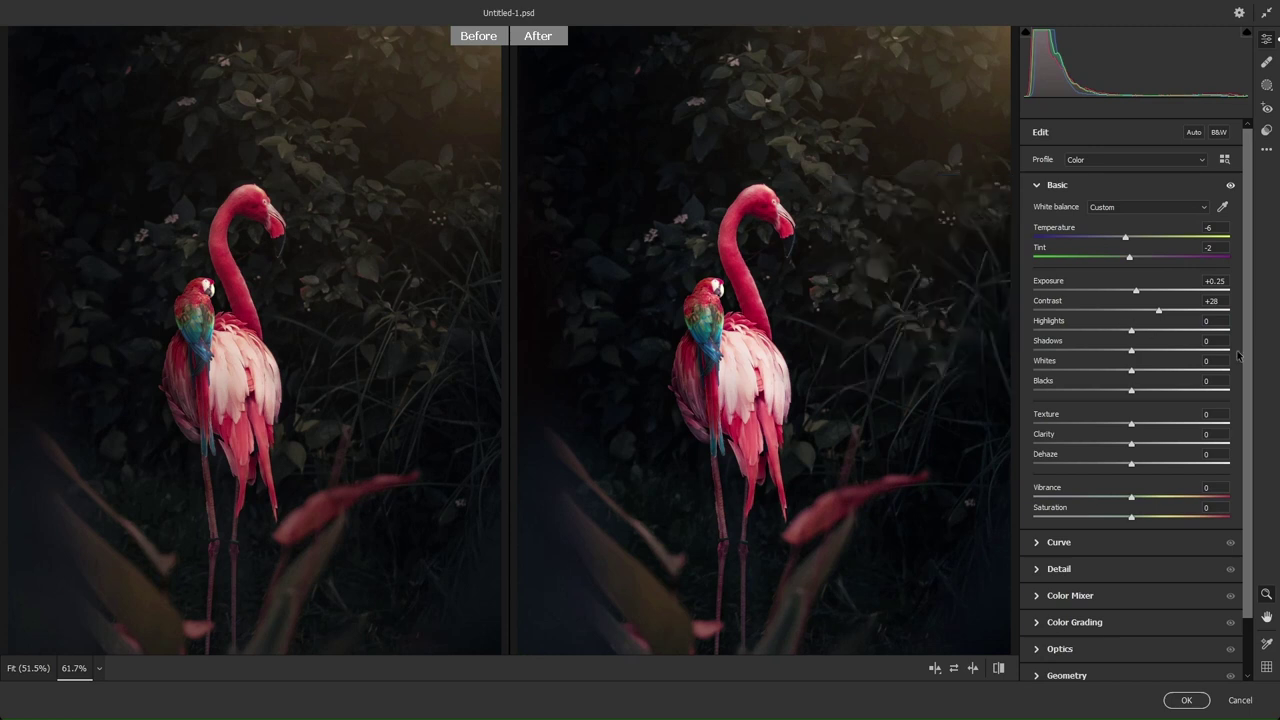
# Step: Set Highlights to +33, Shadows -8, Whites +5 and Blacks -5
pyautogui.moveTo(1046, 313); pyautogui.dragTo(1065, 327)
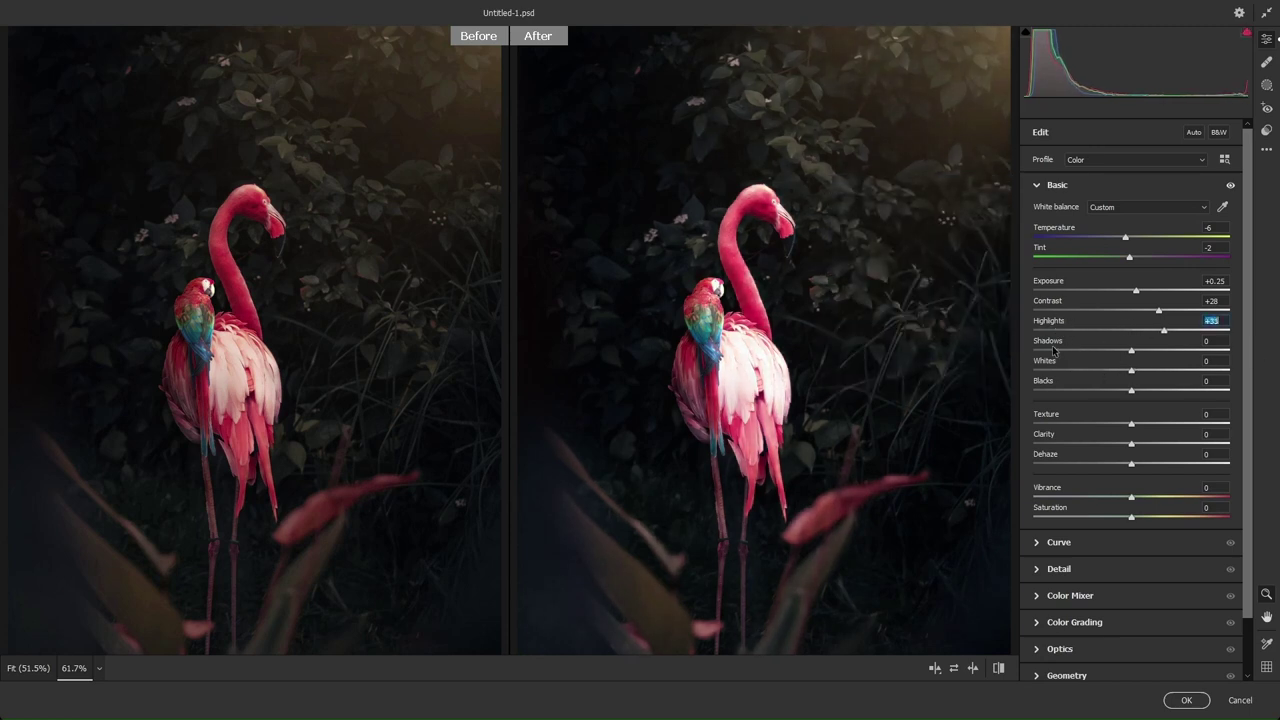
pyautogui.moveTo(1053, 348); pyautogui.dragTo(1042, 345)
pyautogui.moveTo(1046, 374)
pyautogui.mouseDown()
pyautogui.moveTo(1037, 364)
pyautogui.moveTo(1043, 385)
pyautogui.mouseUp()
pyautogui.click(1040, 420)
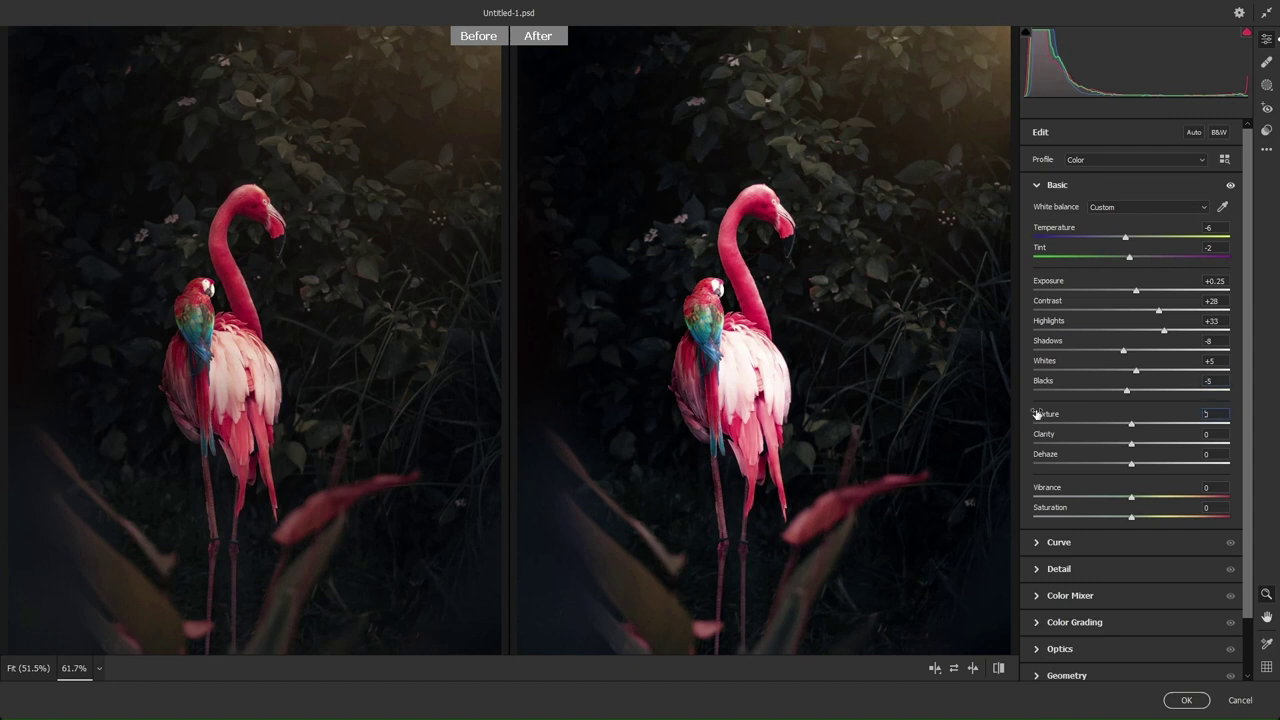
# Step: Set Texture to +10, Clarity +20 and Dehaze +25
pyautogui.moveTo(1036, 415); pyautogui.dragTo(1059, 436)
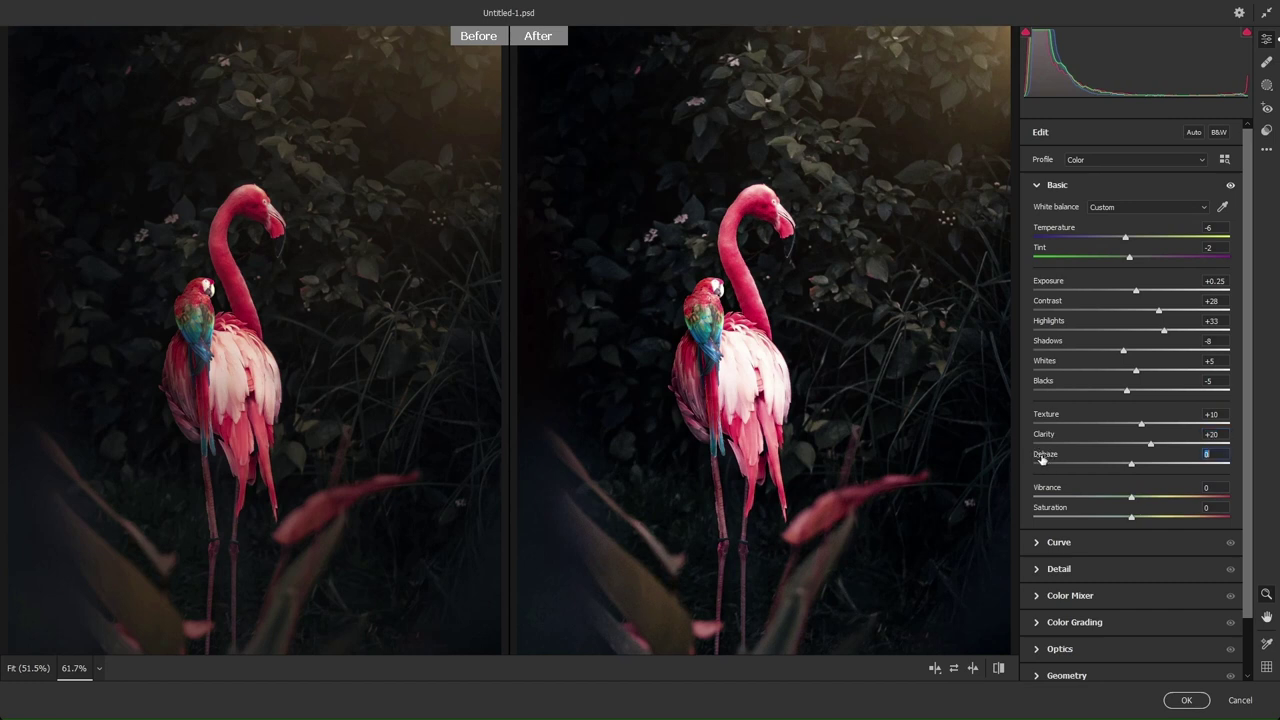
pyautogui.moveTo(1040, 457); pyautogui.dragTo(1062, 463)
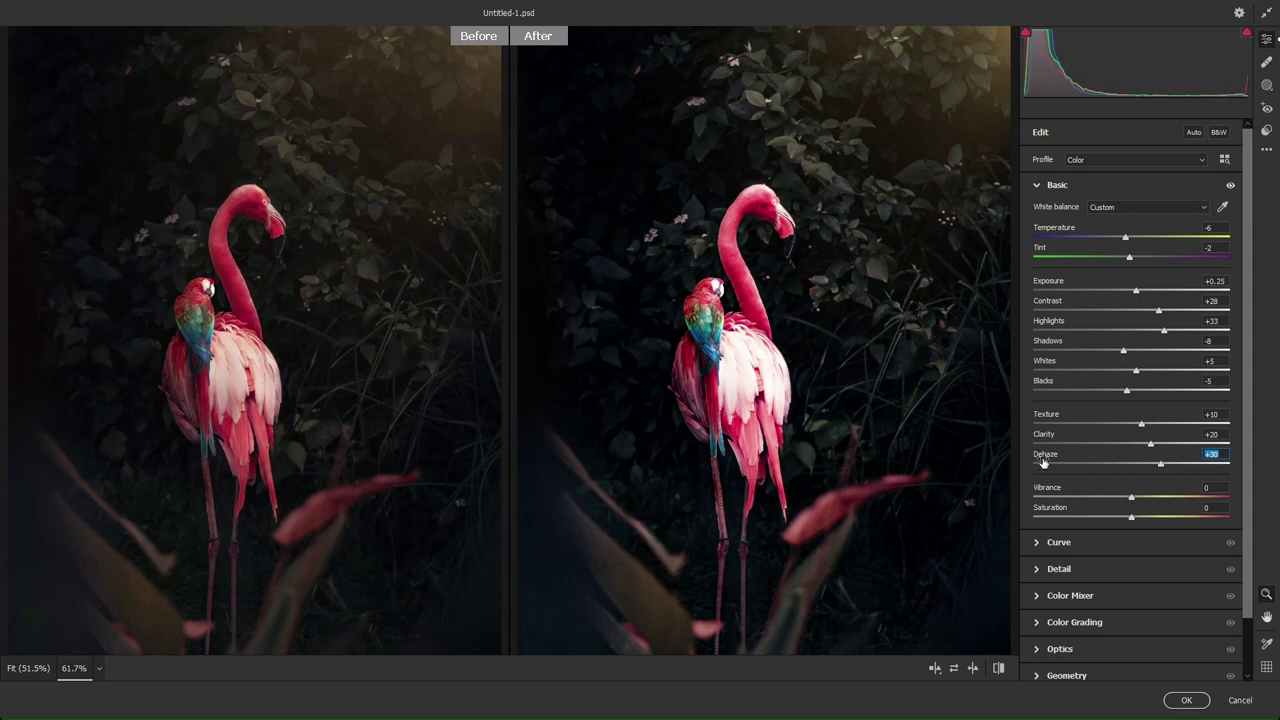
pyautogui.moveTo(1045, 457)
pyautogui.mouseDown()
pyautogui.moveTo(1034, 447)
pyautogui.moveTo(1060, 490)
pyautogui.mouseUp()
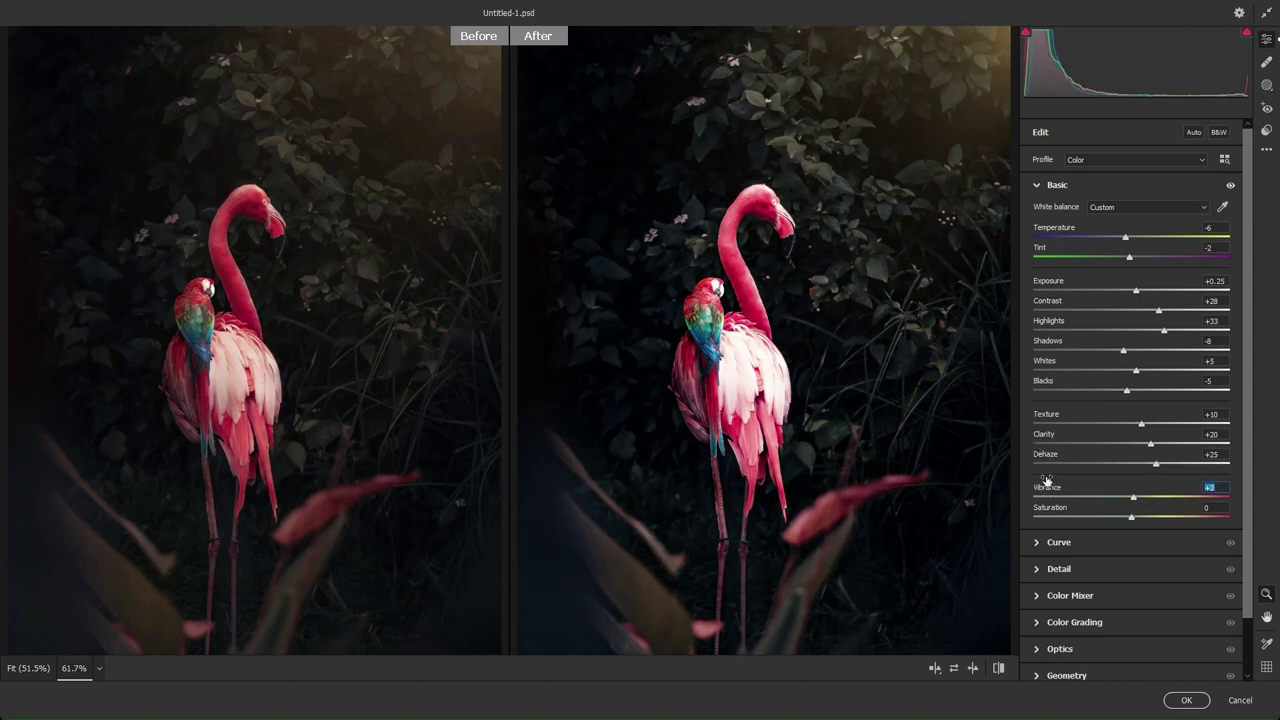